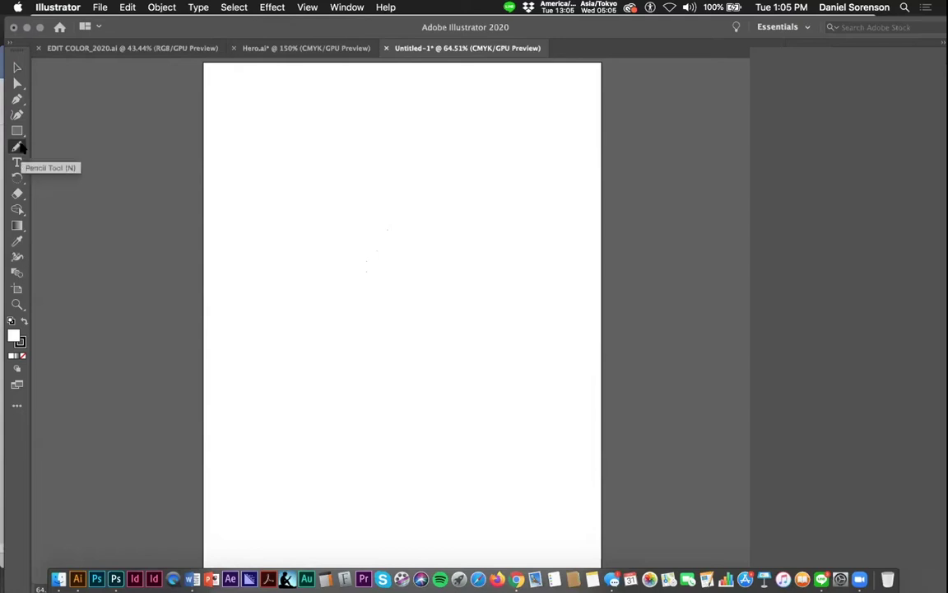
Try different Fidelity levels between Accurate and Smooth for the Pencil tool and accept its options
double_click(17, 145)
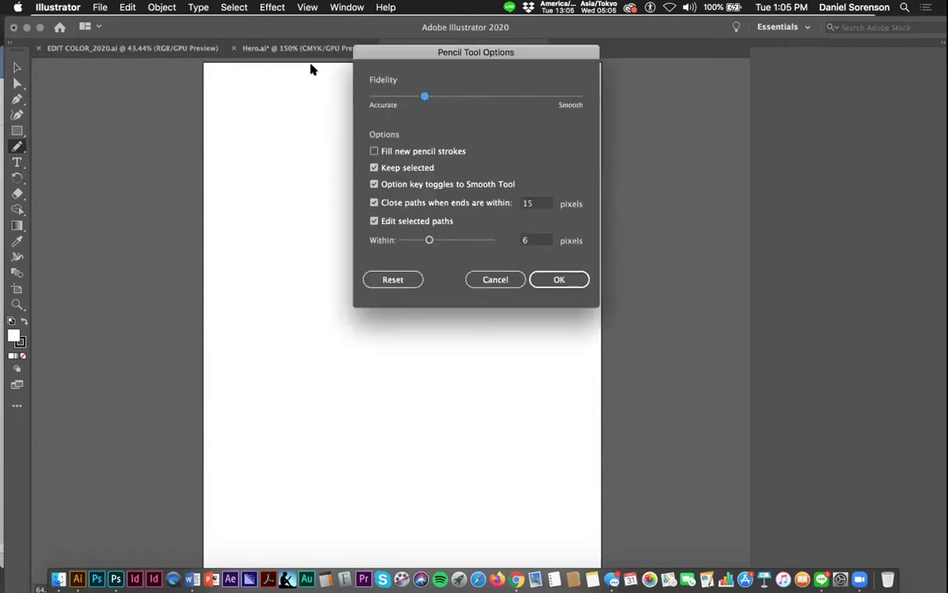
mouse_move(363, 55)
left_mouse_down()
mouse_move(255, 102)
mouse_move(159, 125)
left_mouse_up()
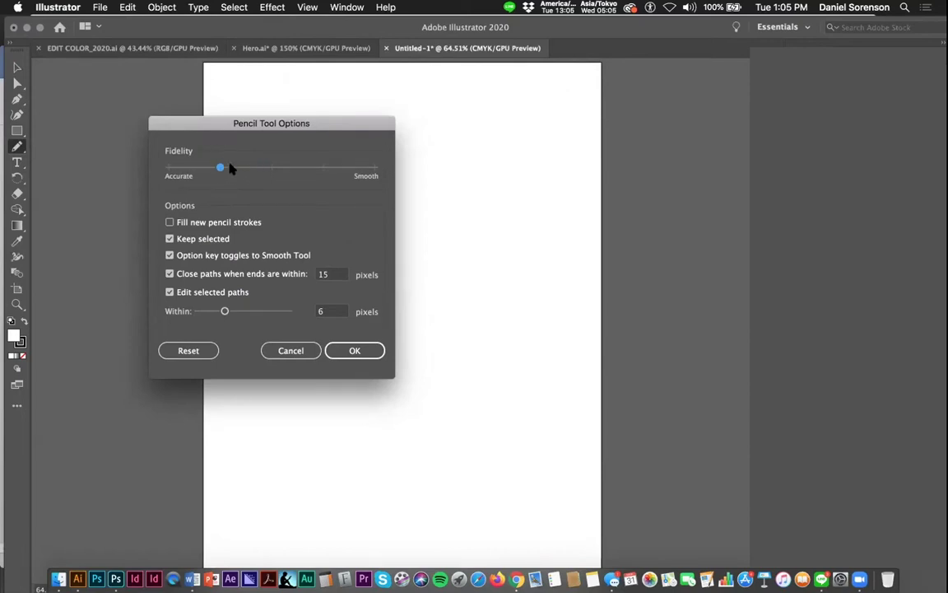
left_click_drag(219, 171, 325, 173)
left_click_drag(203, 123, 171, 111)
left_click(176, 159)
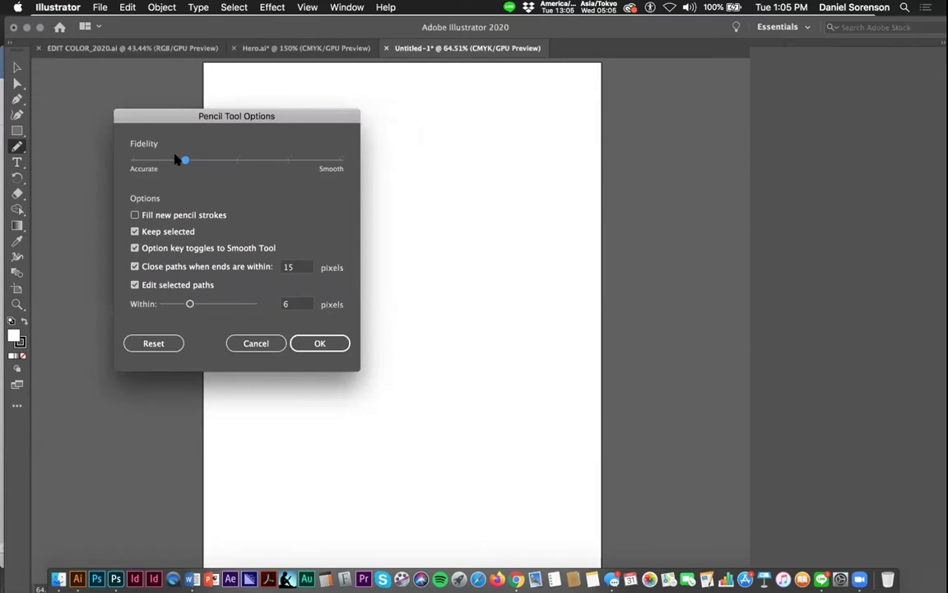
left_click_drag(184, 160, 290, 161)
left_click(203, 166)
left_click(317, 343)
Draw a curvy freehand outline on the artboard with the Pencil tool and reshape its sides by redrawing over them
left_click_drag(239, 203, 288, 201)
mouse_move(369, 191)
left_mouse_down()
mouse_move(279, 340)
mouse_move(274, 237)
mouse_move(238, 201)
mouse_move(231, 214)
mouse_move(238, 207)
left_mouse_up()
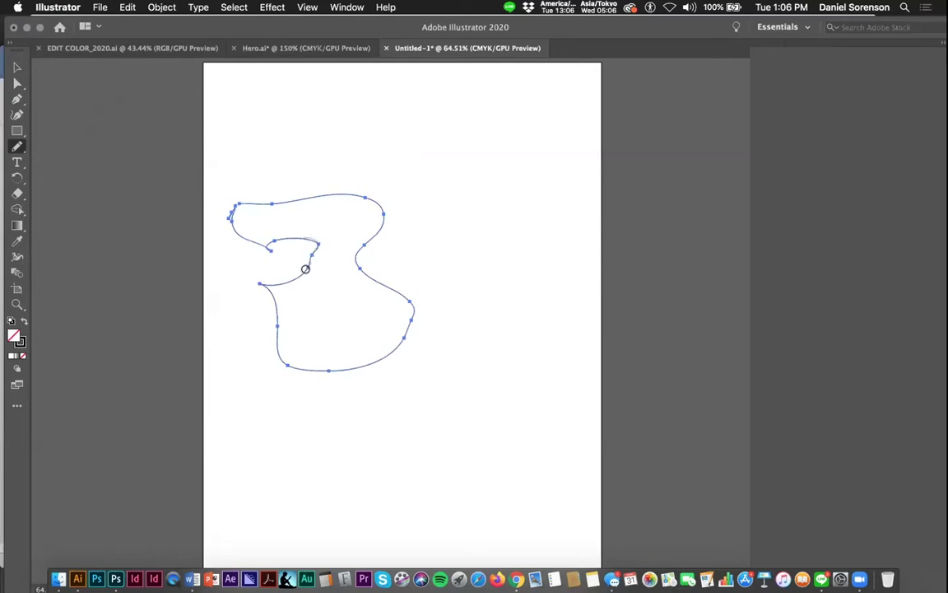
left_click_drag(304, 272, 304, 277)
mouse_move(317, 235)
left_mouse_down()
mouse_move(296, 305)
mouse_move(265, 288)
mouse_move(277, 296)
mouse_move(268, 351)
mouse_move(312, 378)
mouse_move(355, 374)
left_mouse_up()
mouse_move(363, 191)
left_mouse_down()
mouse_move(360, 256)
mouse_move(385, 287)
mouse_move(396, 331)
mouse_move(374, 356)
left_mouse_up()
mouse_move(407, 313)
left_mouse_down()
mouse_move(288, 190)
mouse_move(260, 196)
mouse_move(233, 229)
mouse_move(388, 320)
left_mouse_up()
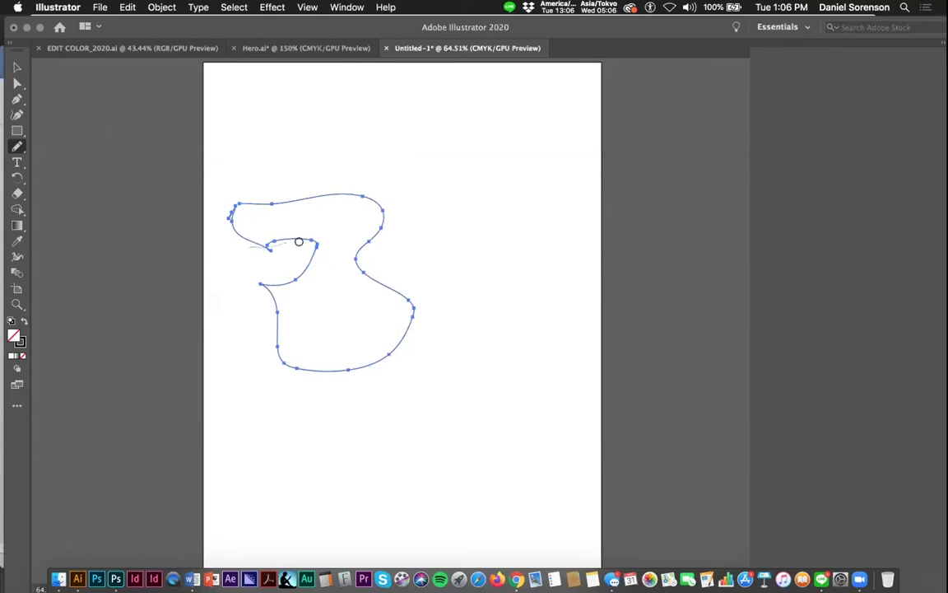
mouse_move(319, 240)
left_mouse_down()
mouse_move(312, 278)
mouse_move(386, 325)
left_mouse_up()
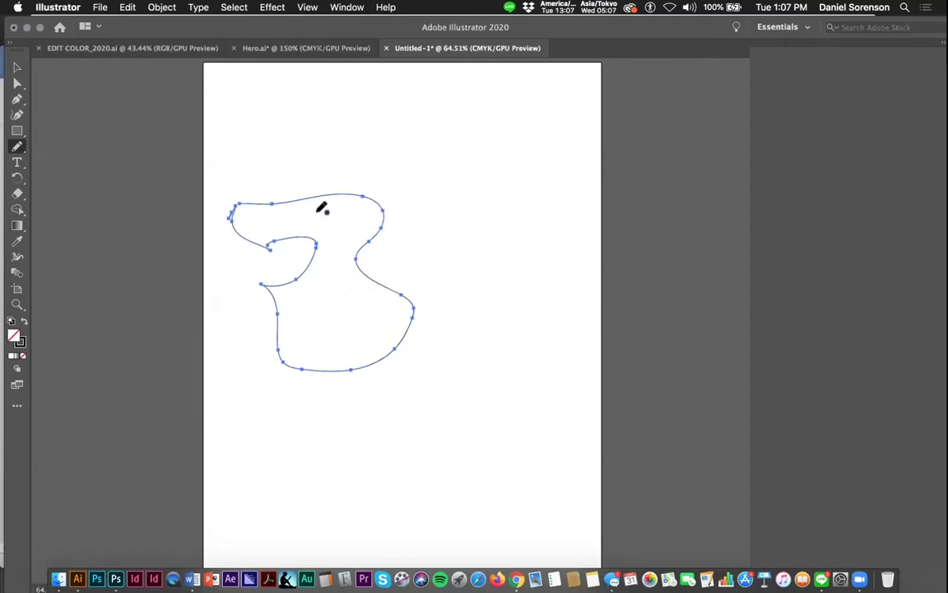
mouse_move(387, 203)
left_mouse_down()
mouse_move(360, 256)
mouse_move(369, 281)
mouse_move(412, 330)
left_mouse_up()
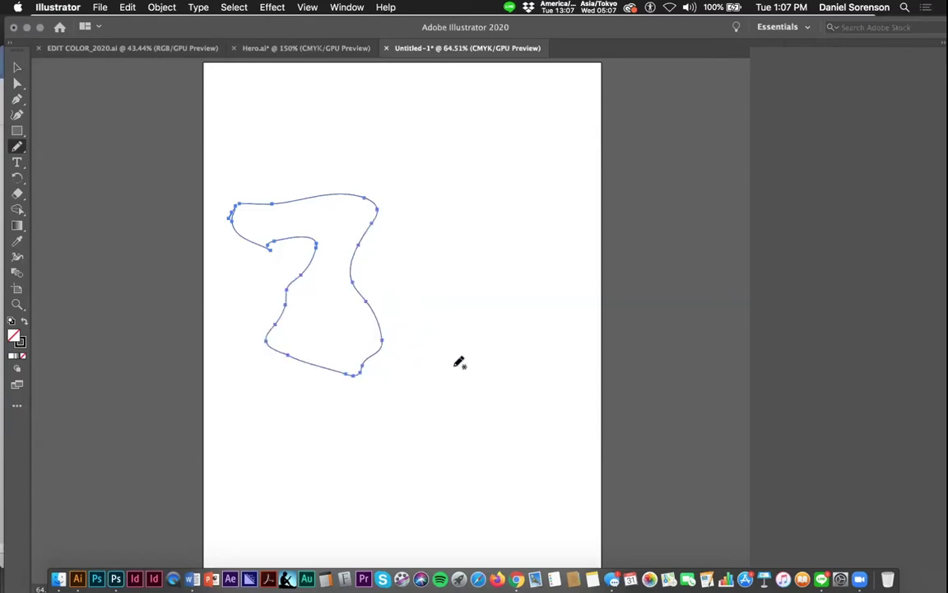
Vary the stroke thickness along the outline's right side with the Width tool, thickening the upper corner and thinning the middle curve
left_click(18, 256)
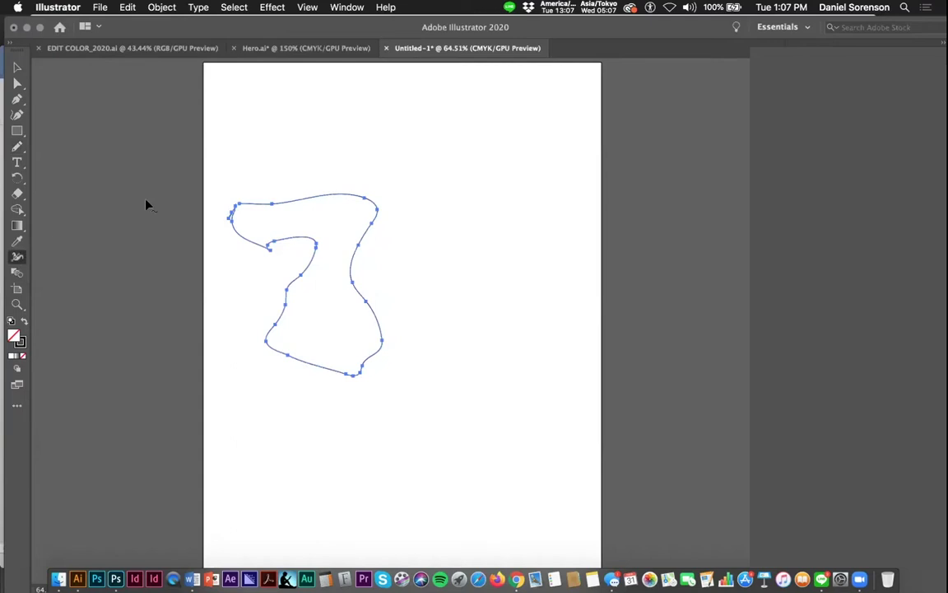
left_click(343, 245)
mouse_move(401, 188)
left_mouse_down()
mouse_move(436, 174)
mouse_move(404, 190)
left_mouse_up()
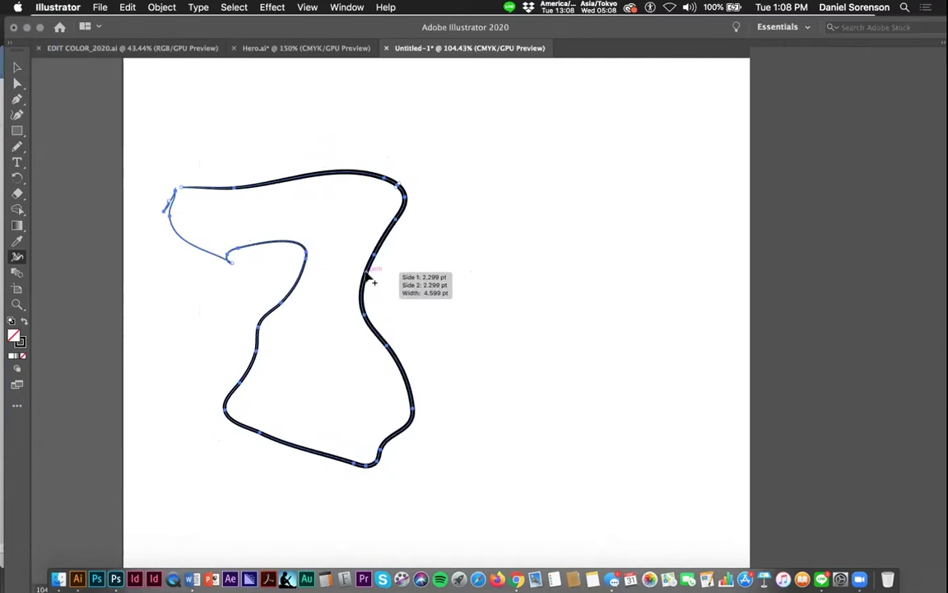
left_click_drag(367, 272, 367, 271)
left_click_drag(394, 354, 408, 388)
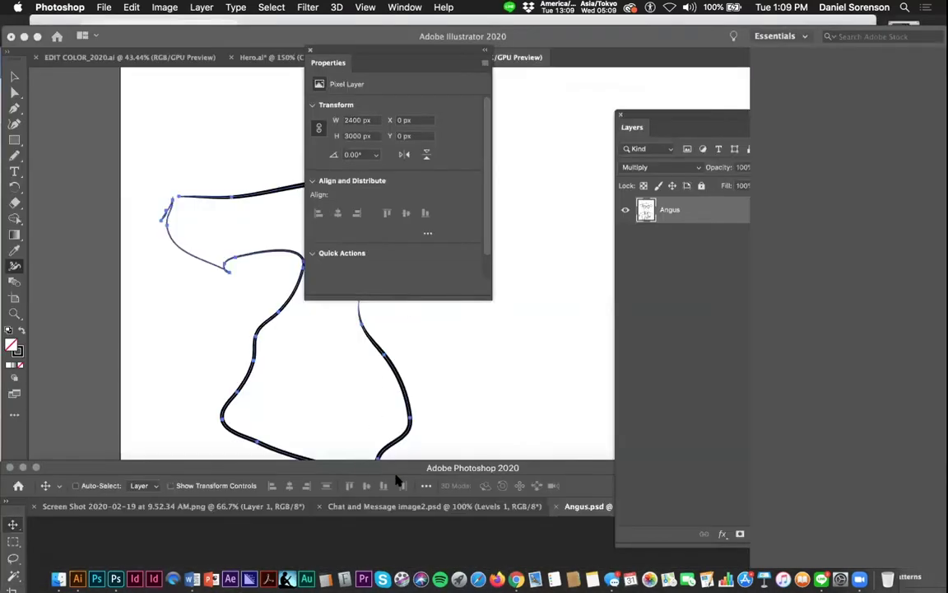
mouse_move(400, 466)
left_mouse_down()
mouse_move(351, 415)
mouse_move(265, 137)
mouse_move(258, 78)
mouse_move(581, 70)
mouse_move(563, 129)
mouse_move(579, 153)
mouse_move(542, 148)
left_mouse_up()
key("z")
mouse_move(255, 354)
left_mouse_down()
mouse_move(307, 417)
mouse_move(284, 413)
left_mouse_up()
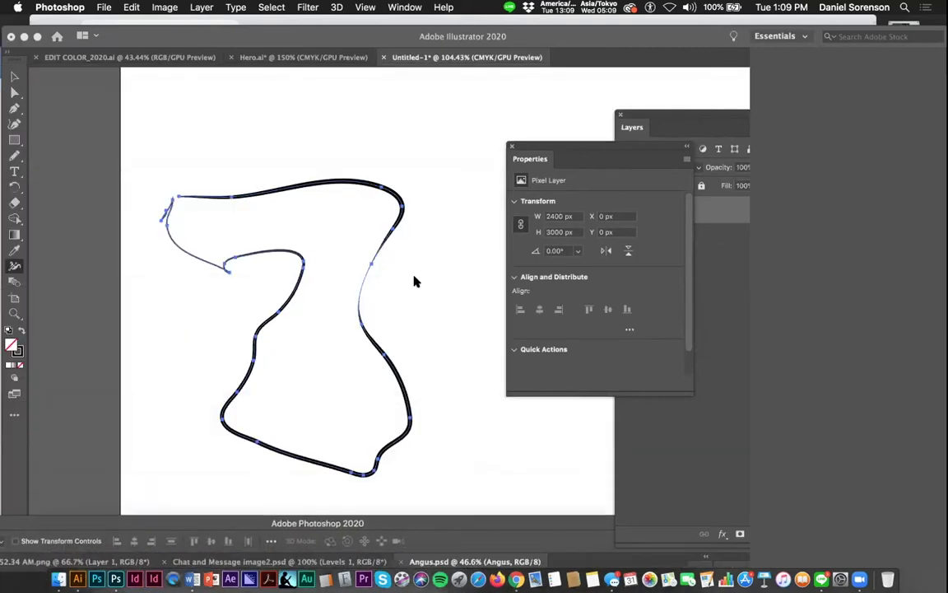
Switch back to Illustrator and thicken the lower-left stretch of the outline with the Width tool
left_click(414, 281)
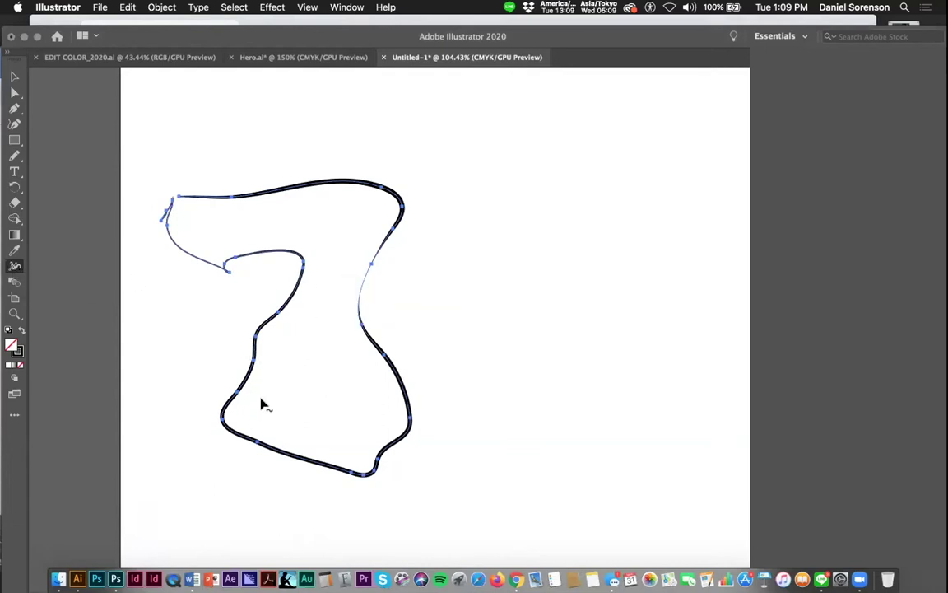
mouse_move(277, 455)
left_mouse_down()
mouse_move(313, 463)
mouse_move(304, 463)
left_mouse_up()
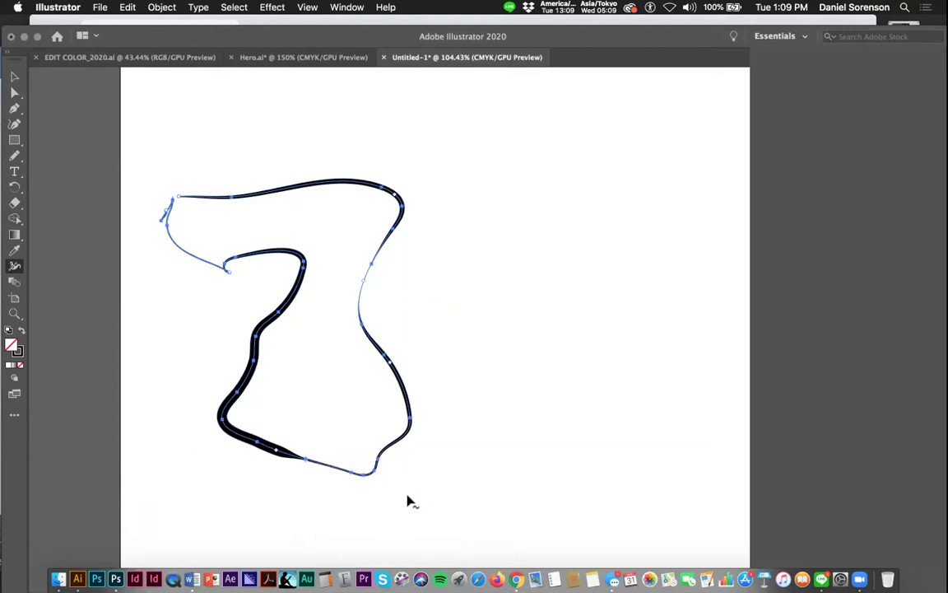
Apply the yellow-to-red gradient swatch to the outline's stroke and enlarge the swatch list
left_click(18, 355)
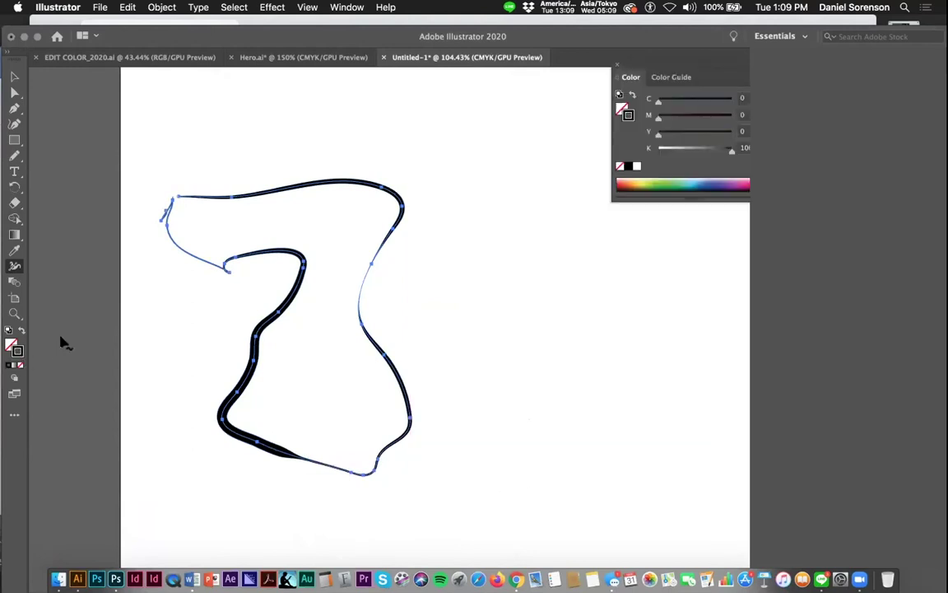
left_click(347, 8)
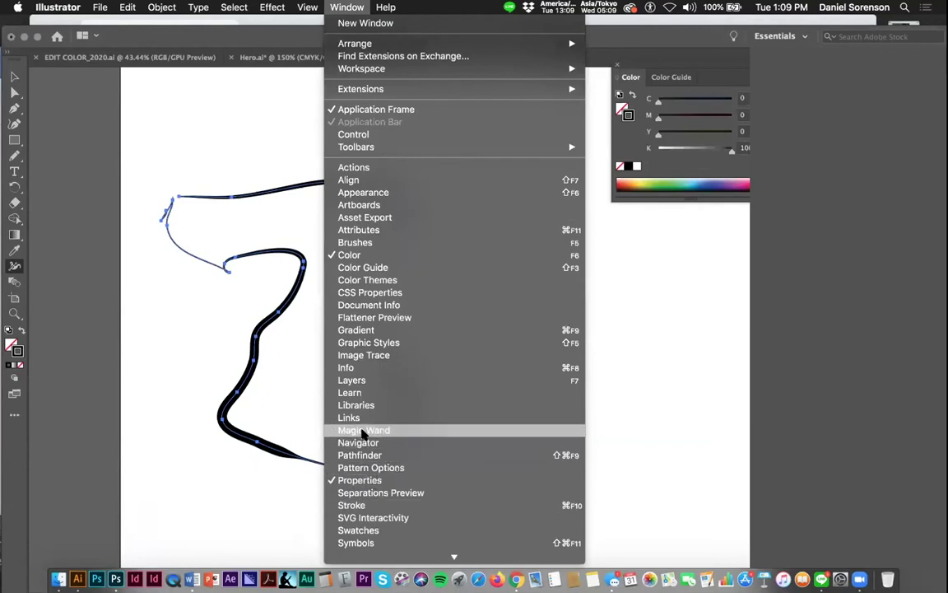
left_click(362, 531)
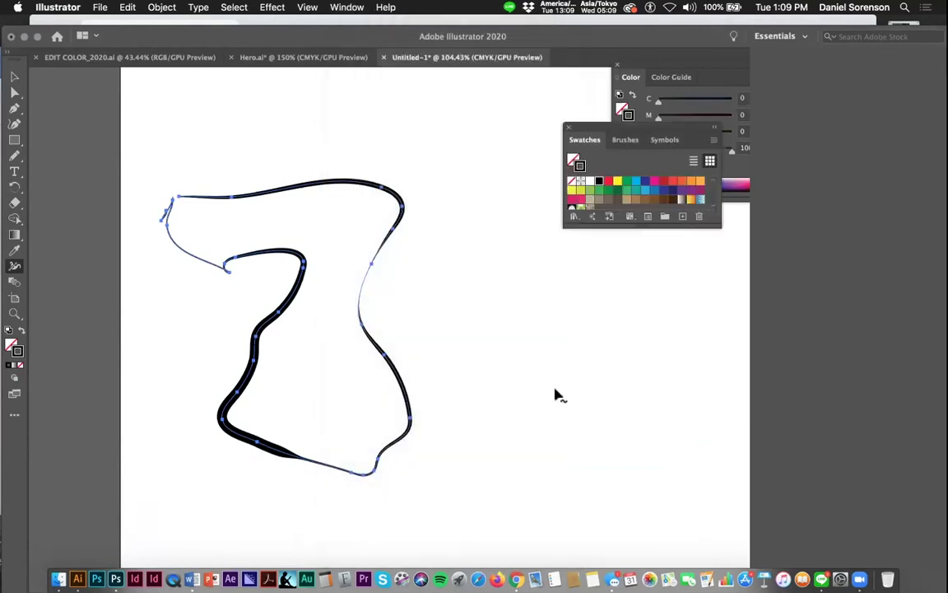
left_click(690, 200)
left_click_drag(708, 228, 700, 327)
Try the radial gradient type on the outline's stroke and switch it back to linear
left_click(347, 7)
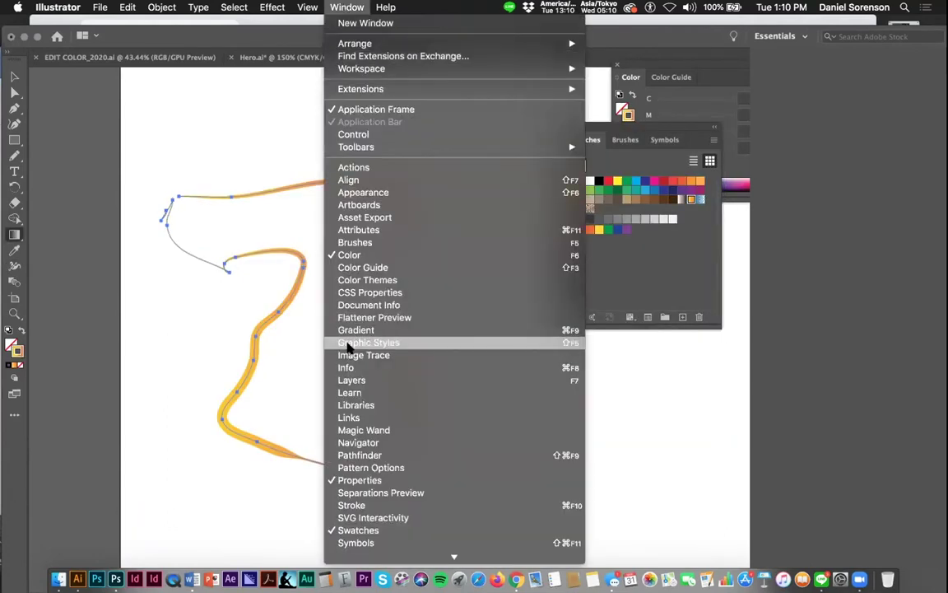
left_click(350, 329)
left_click_drag(535, 383, 499, 144)
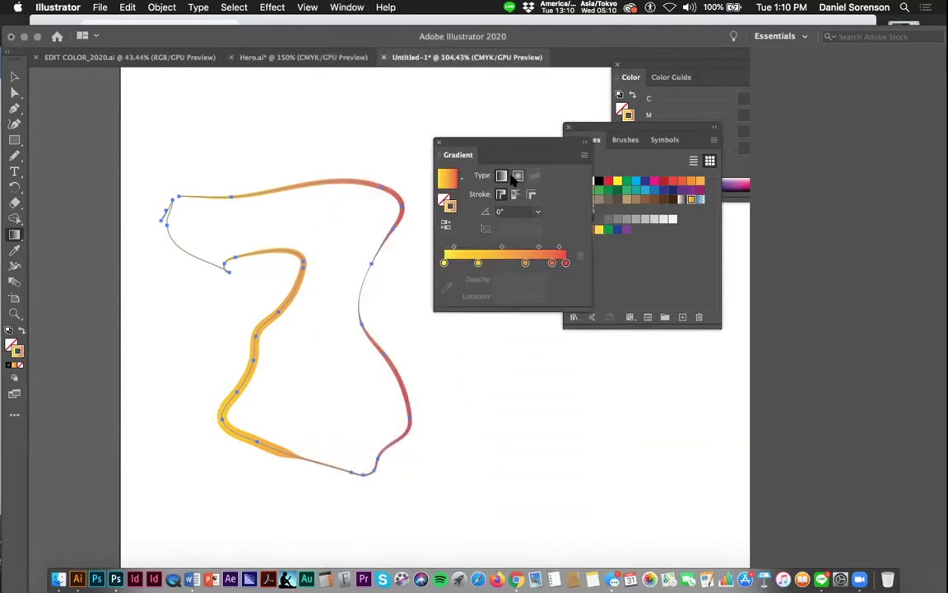
left_click(517, 176)
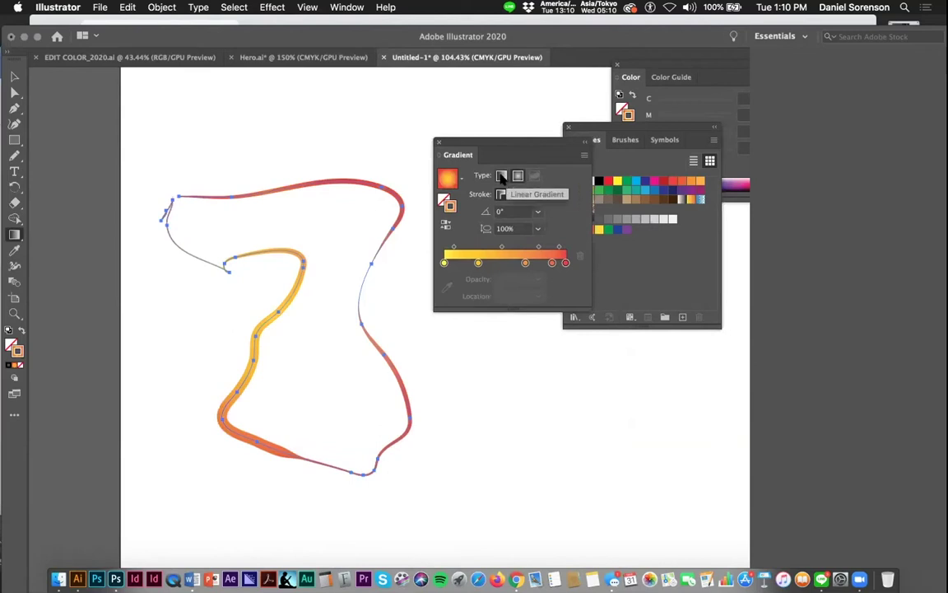
left_click(501, 176)
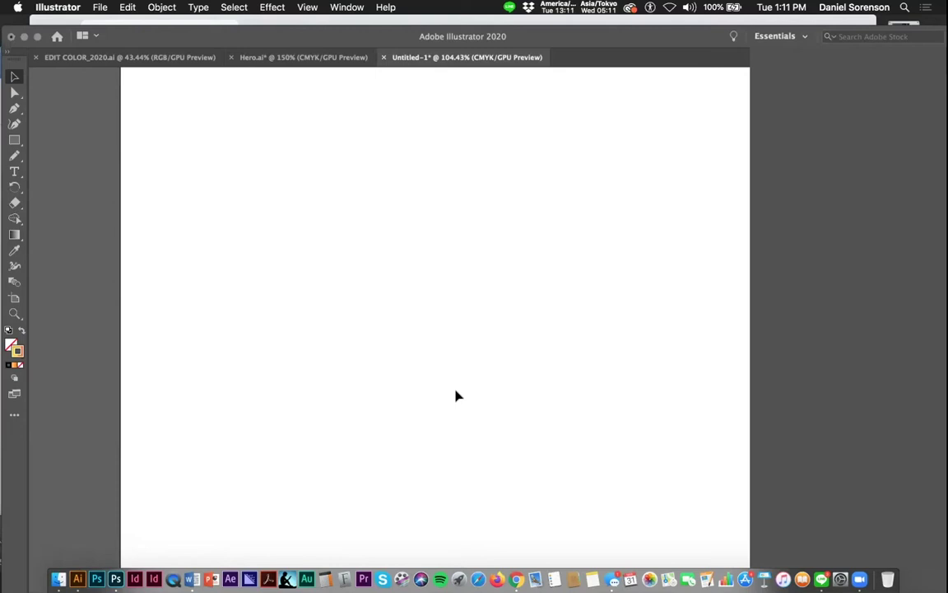
Activate the Paintbrush tool and show the available brushes
left_click(20, 157)
left_click(23, 161)
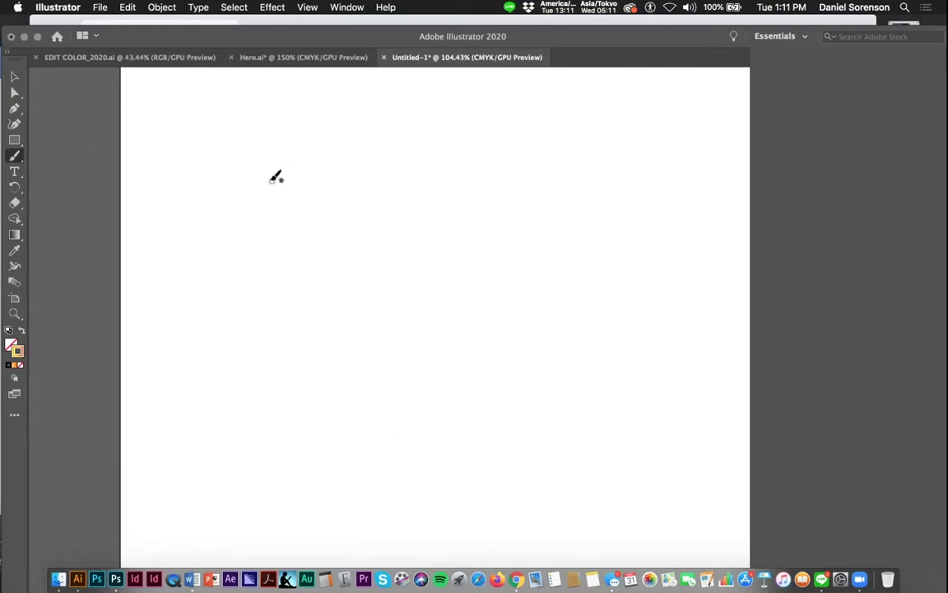
left_click(347, 6)
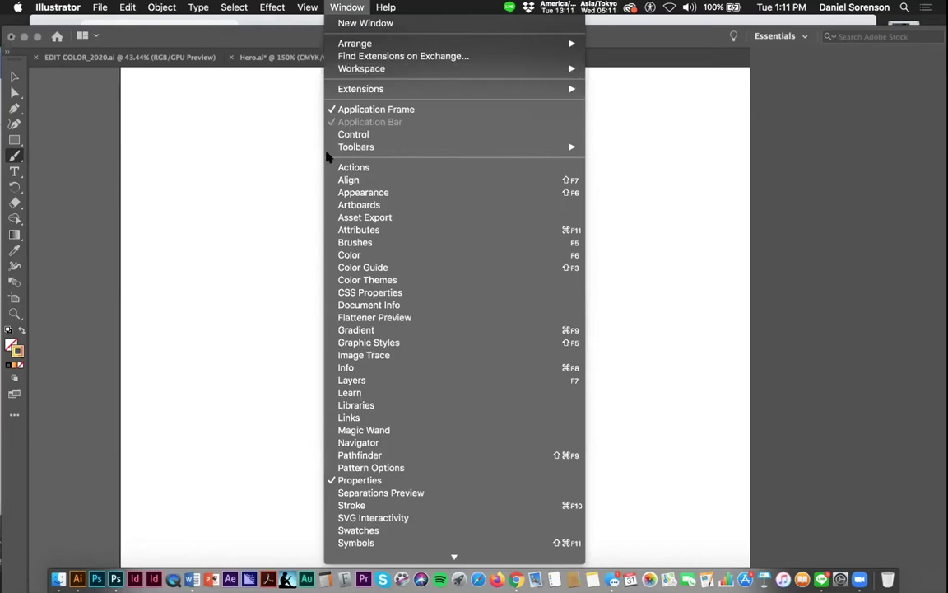
left_click(349, 243)
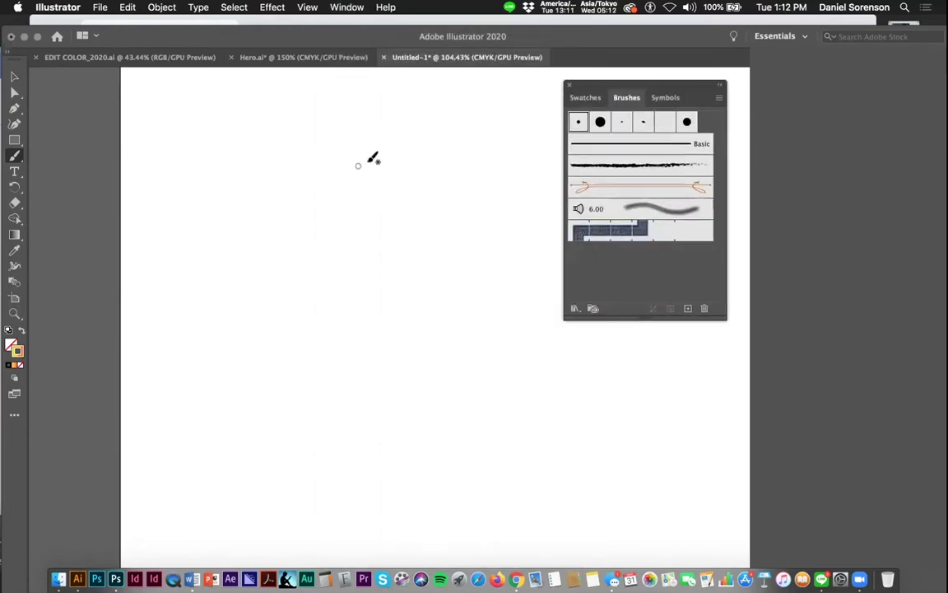
Open the options of the 15 pt. Round calligraphic brush and flatten its roundness to 34%
double_click(599, 124)
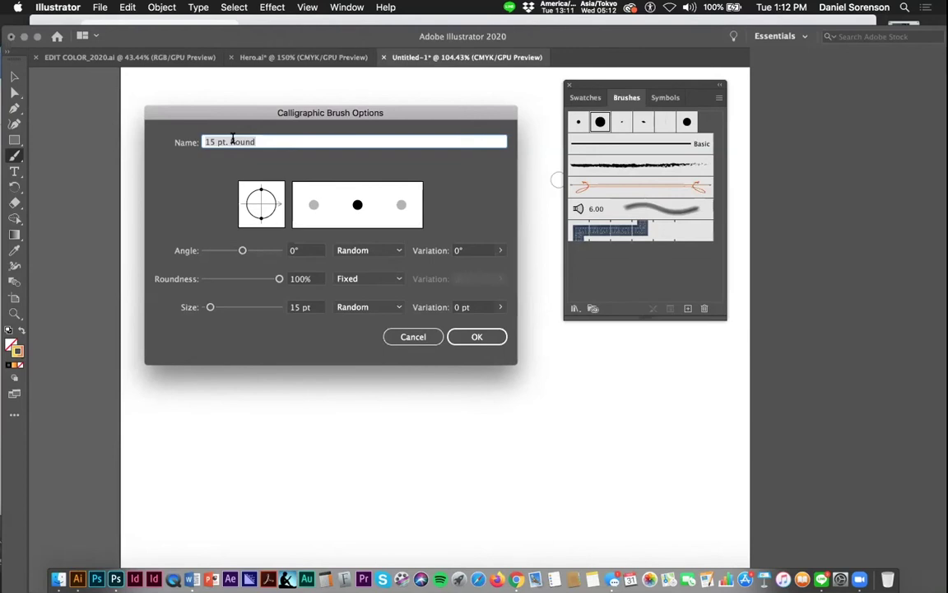
left_click_drag(255, 117, 263, 102)
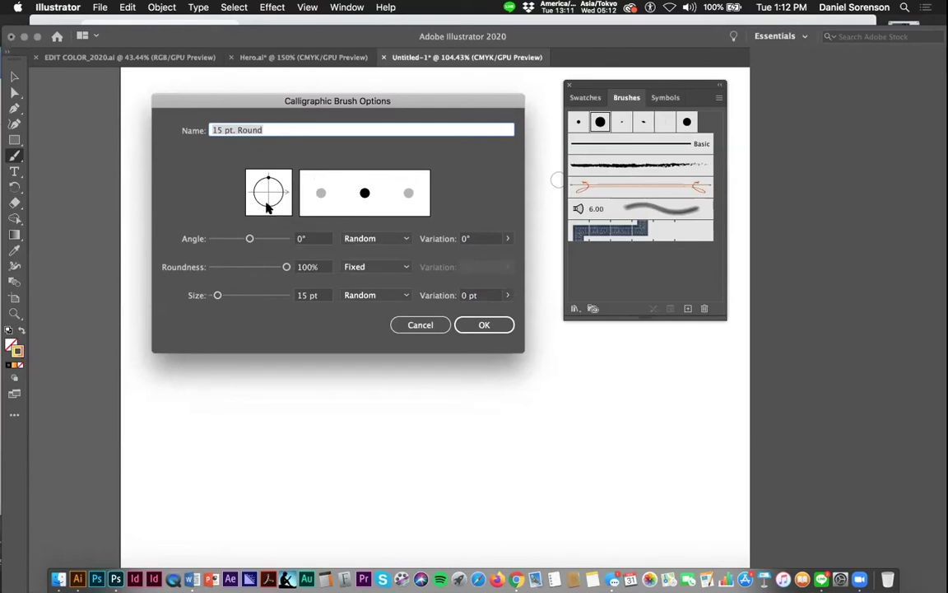
mouse_move(266, 209)
left_mouse_down()
mouse_move(270, 196)
mouse_move(264, 208)
left_mouse_up()
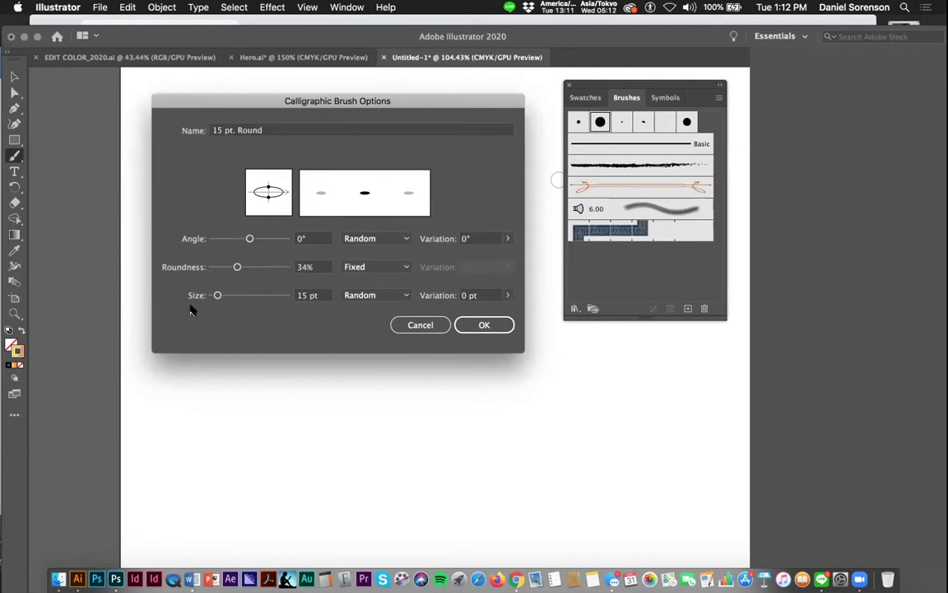
Make the 15 pt. Round brush's size respond to Pressure with a variation of 10 pt and accept the options
left_click(401, 298)
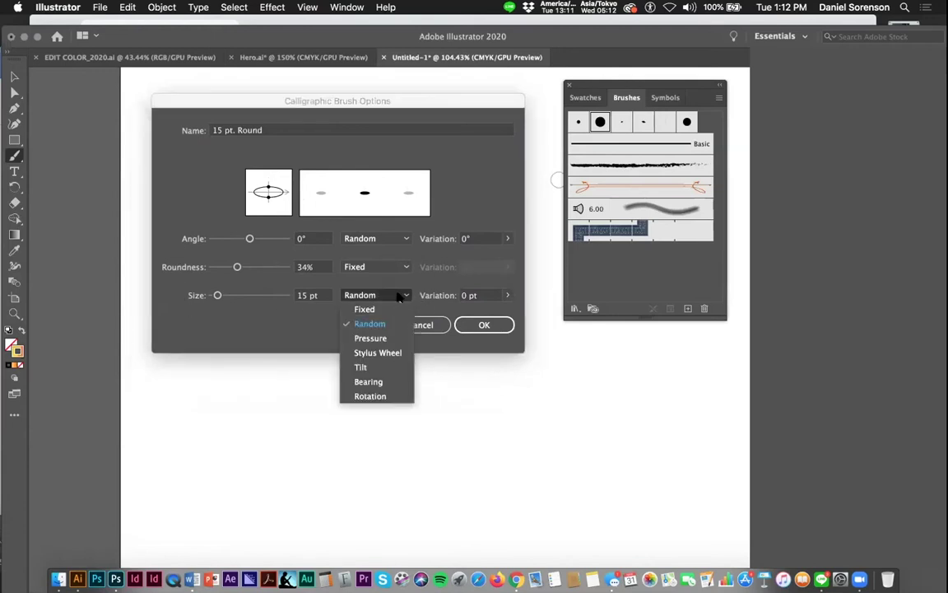
left_click(384, 339)
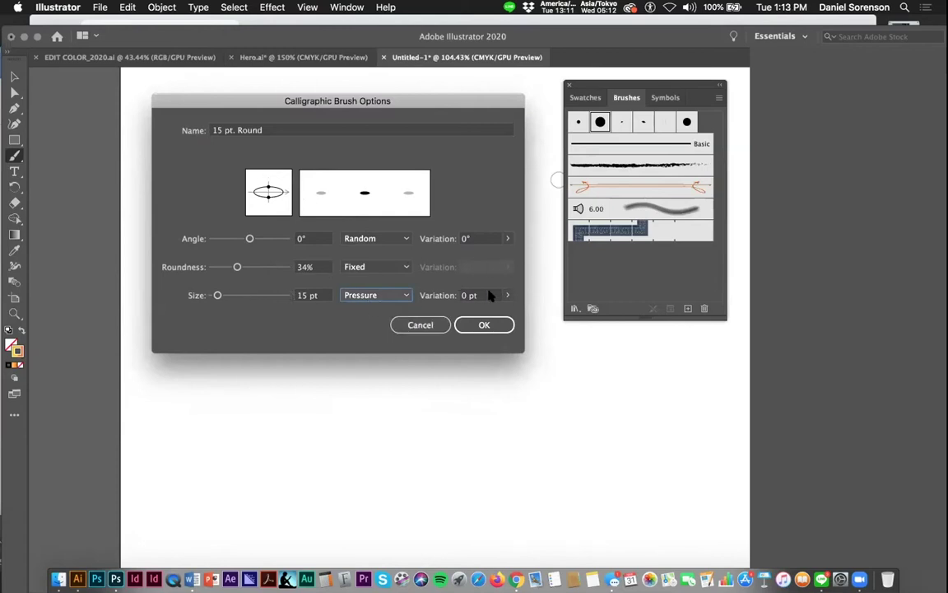
left_click(507, 295)
left_click_drag(457, 311, 491, 315)
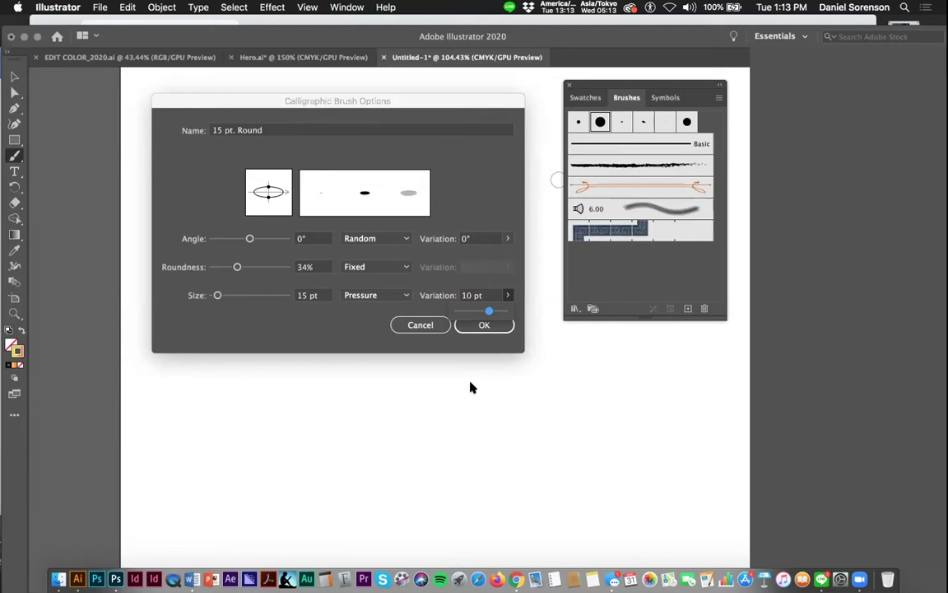
left_click(484, 326)
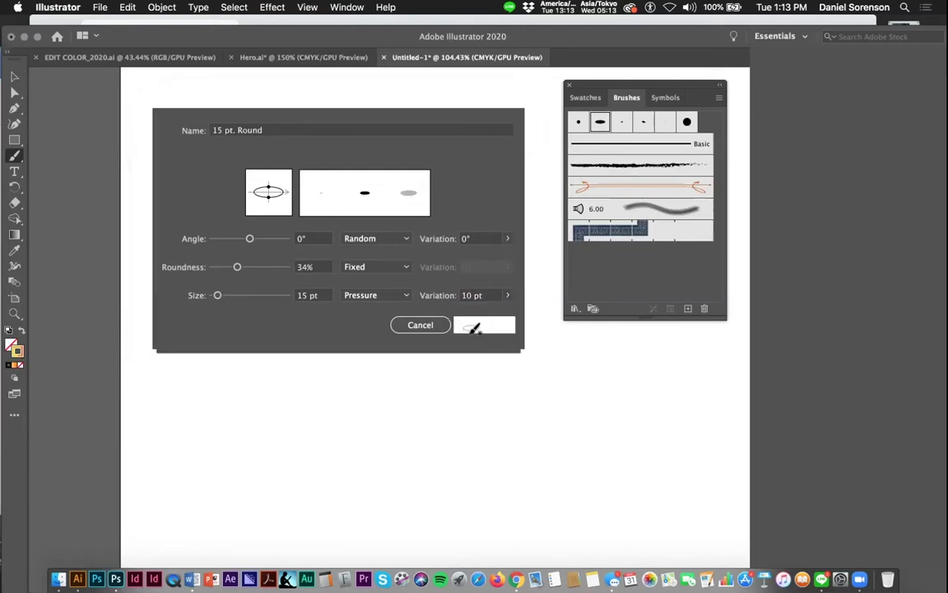
Paint several curvy calligraphic strokes on the artboard, resetting fill and stroke to the default colors after the first one
mouse_move(167, 209)
left_mouse_down()
mouse_move(212, 275)
mouse_move(280, 297)
left_mouse_up()
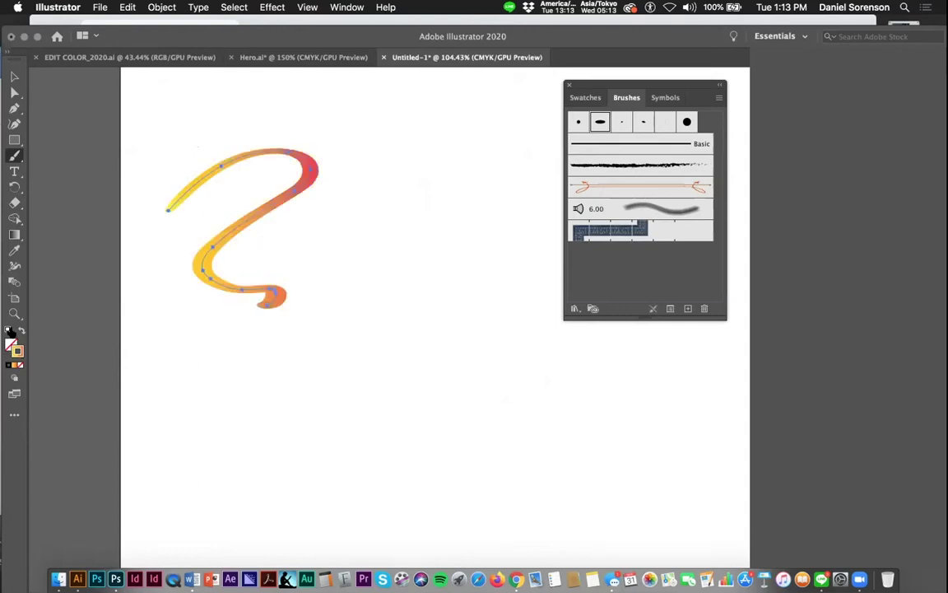
key("d")
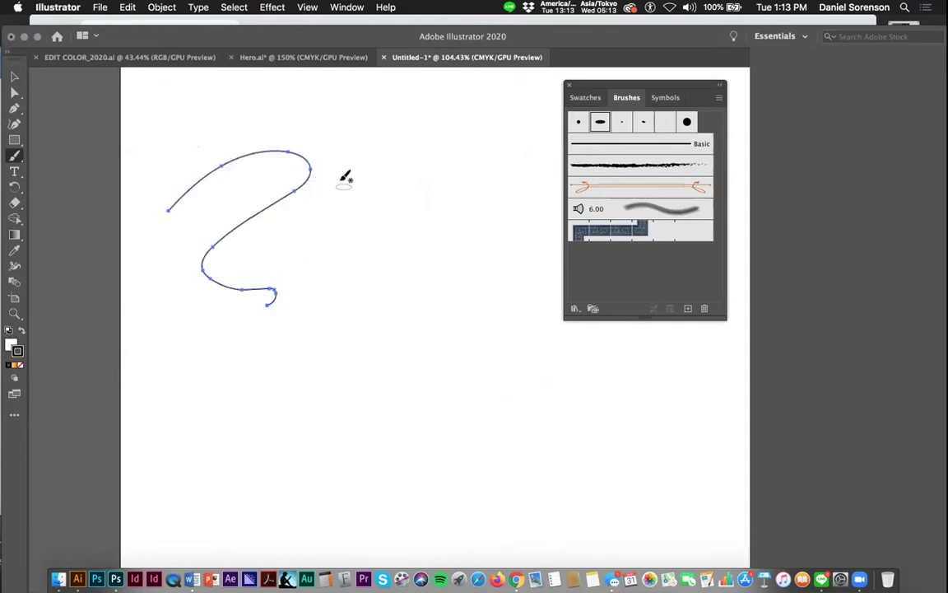
mouse_move(327, 163)
left_mouse_down()
mouse_move(355, 229)
mouse_move(417, 353)
left_mouse_up()
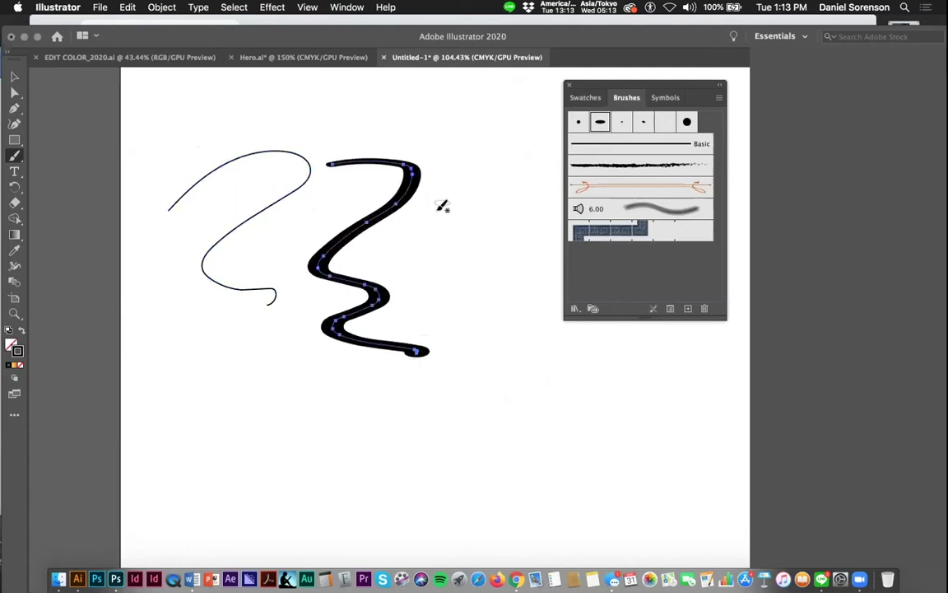
mouse_move(388, 265)
left_mouse_down()
mouse_move(473, 243)
mouse_move(437, 270)
mouse_move(431, 333)
mouse_move(511, 307)
mouse_move(515, 181)
mouse_move(503, 149)
left_mouse_up()
mouse_move(206, 344)
left_mouse_down()
mouse_move(215, 386)
mouse_move(263, 390)
left_mouse_up()
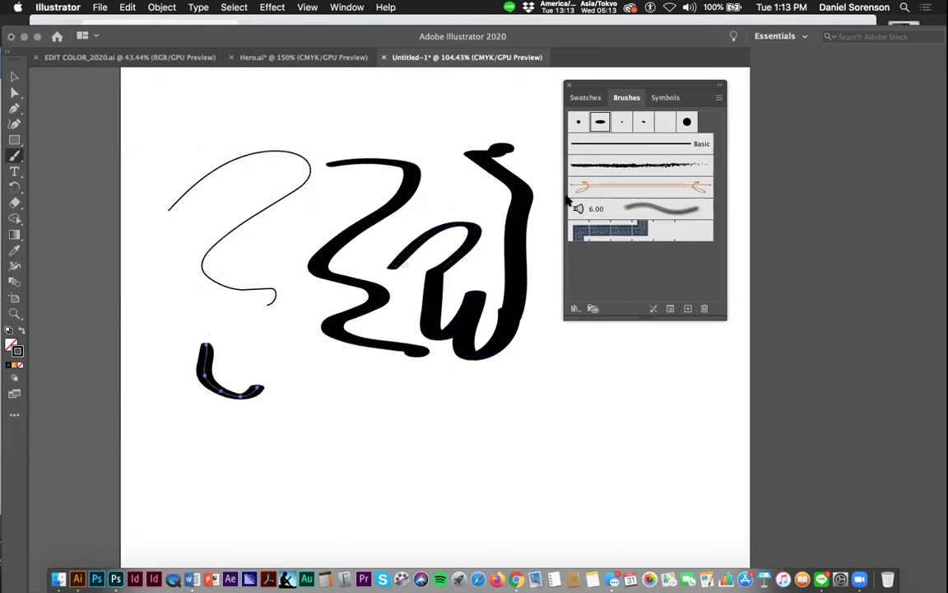
Set the 15 pt. Round calligraphic brush's angle to respond to Tilt and leave the existing strokes as they are
double_click(600, 121)
left_click(368, 239)
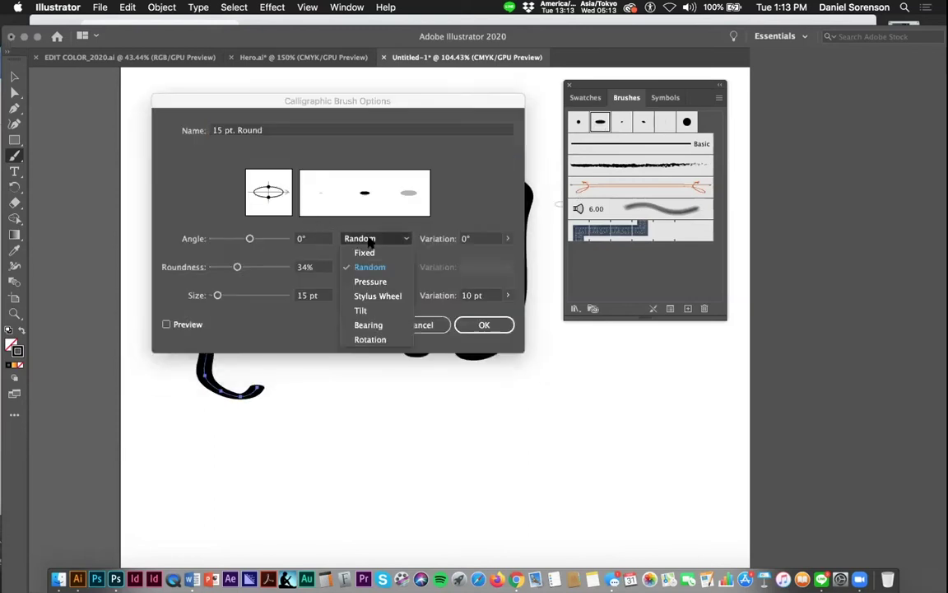
left_click(362, 311)
left_click(484, 324)
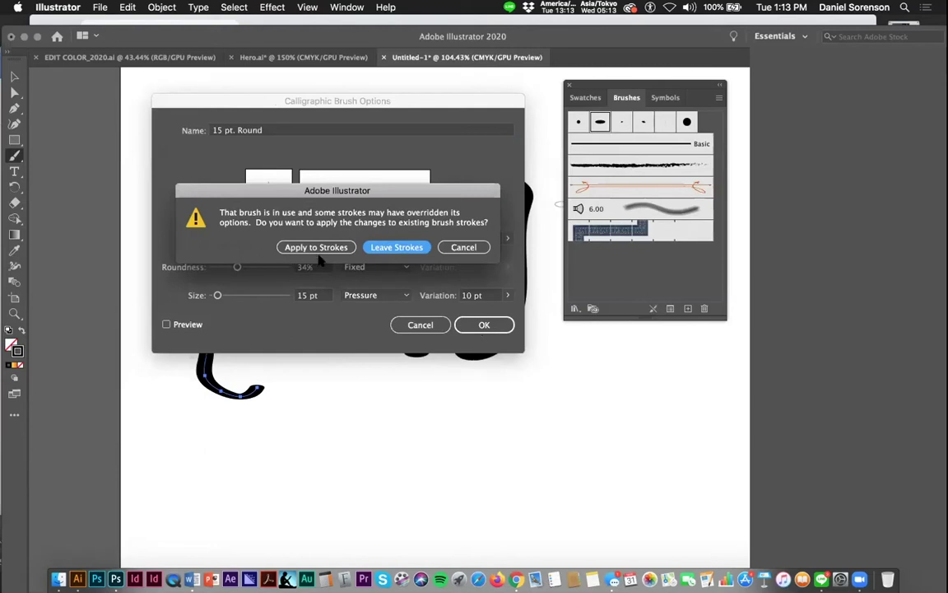
left_click(371, 247)
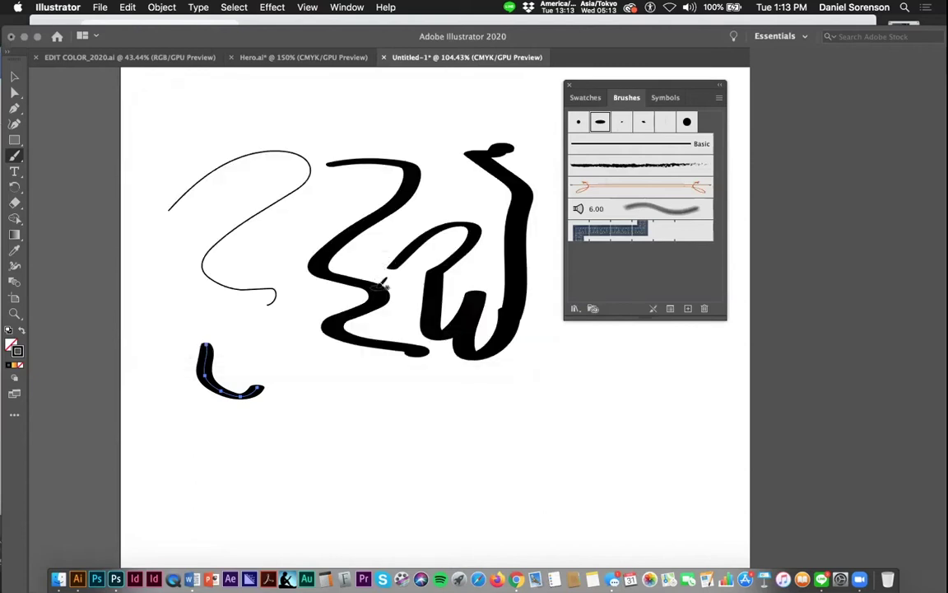
Review the Paintbrush tool's fidelity and path-editing options and close them
double_click(15, 156)
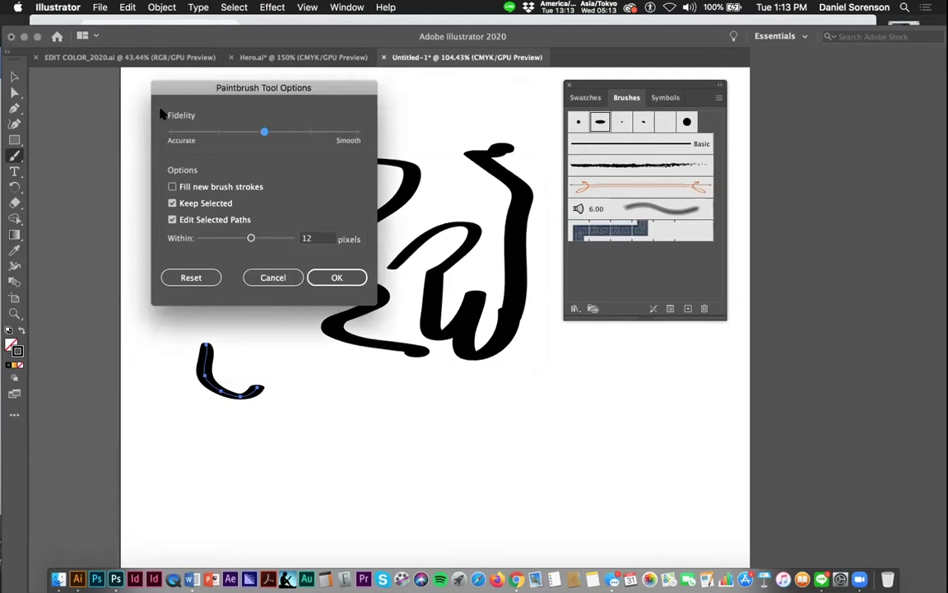
mouse_move(191, 90)
left_mouse_down()
mouse_move(166, 125)
mouse_move(152, 100)
left_mouse_up()
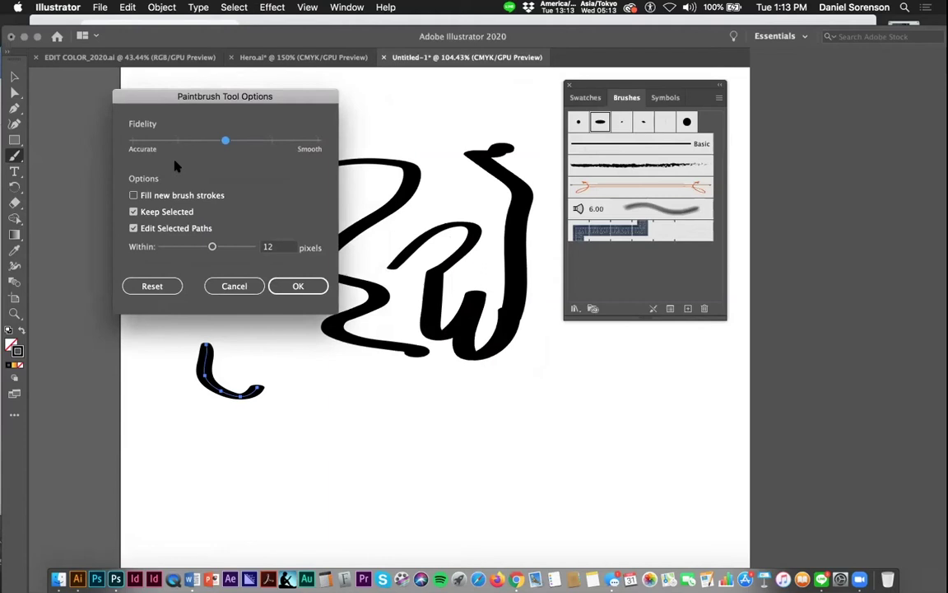
left_click(295, 286)
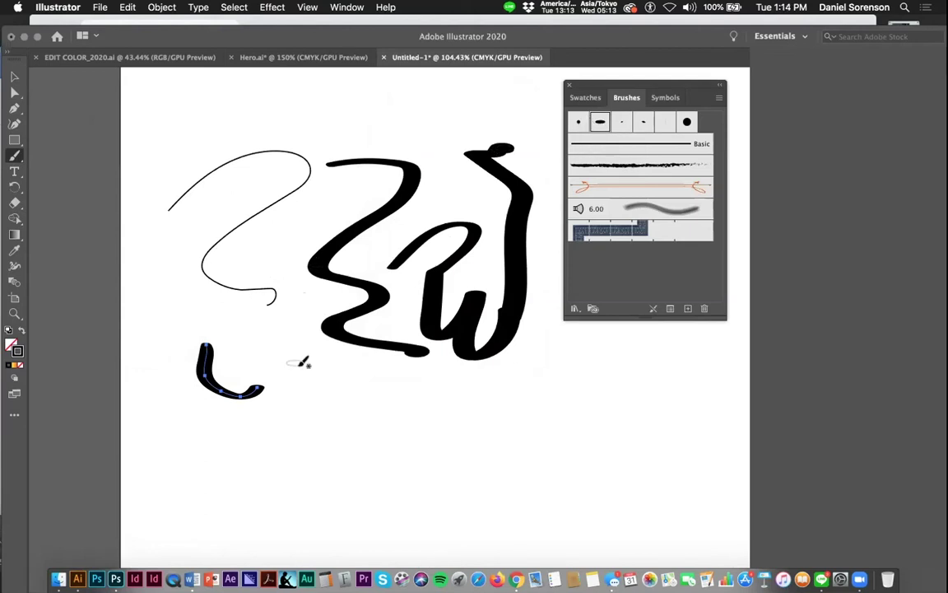
Enlarge the calligraphic brush in repeated increments, thickening the selected curved stroke
key("]")
key("]")
key("]")
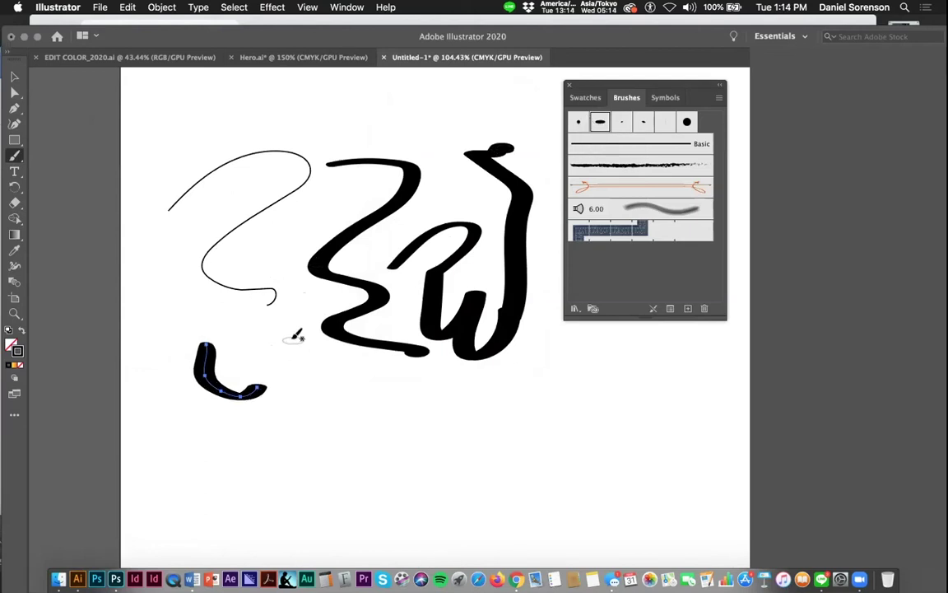
key("]")
key("]")
key("]")
key("]")
key("]")
key("]")
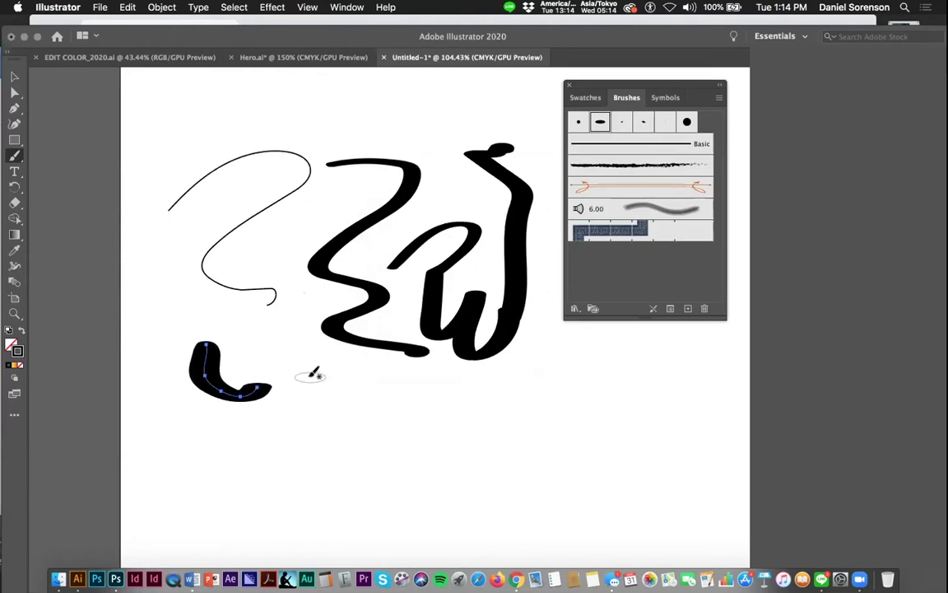
Paint four thick curvy strokes across the artboard with the enlarged brush, and delete all artwork
mouse_move(304, 411)
left_mouse_down()
mouse_move(391, 399)
mouse_move(370, 468)
mouse_move(432, 471)
left_mouse_up()
mouse_move(267, 330)
left_mouse_down()
mouse_move(299, 324)
mouse_move(292, 349)
left_mouse_up()
mouse_move(175, 264)
left_mouse_down()
mouse_move(280, 157)
mouse_move(239, 216)
left_mouse_up()
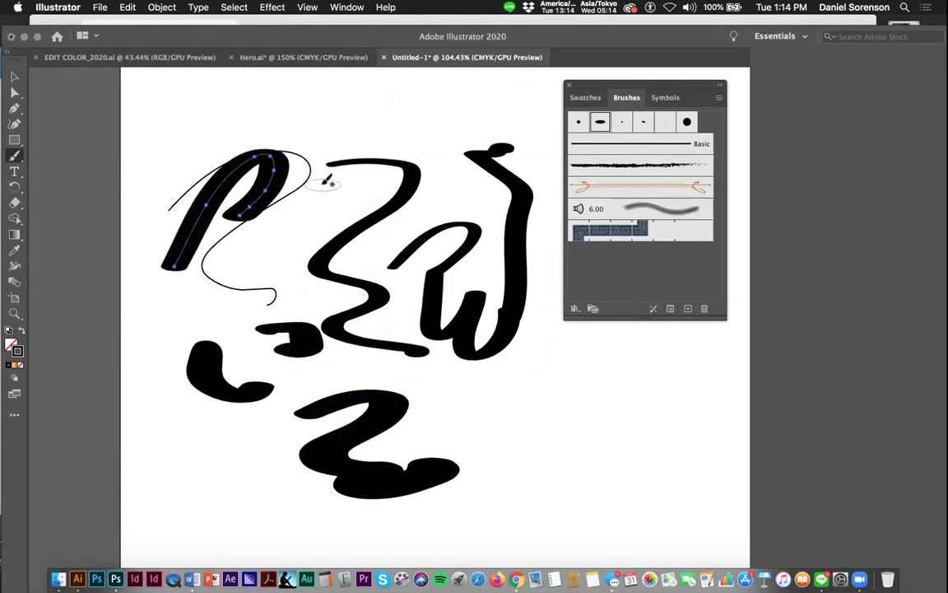
mouse_move(269, 292)
left_mouse_down()
mouse_move(356, 377)
mouse_move(497, 399)
mouse_move(527, 432)
left_mouse_up()
key("super+a")
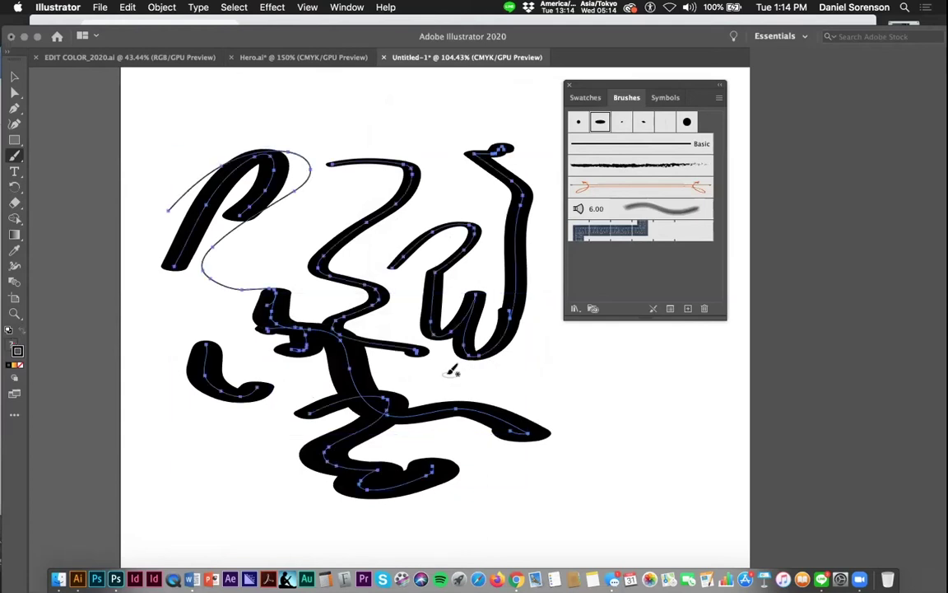
key("Delete")
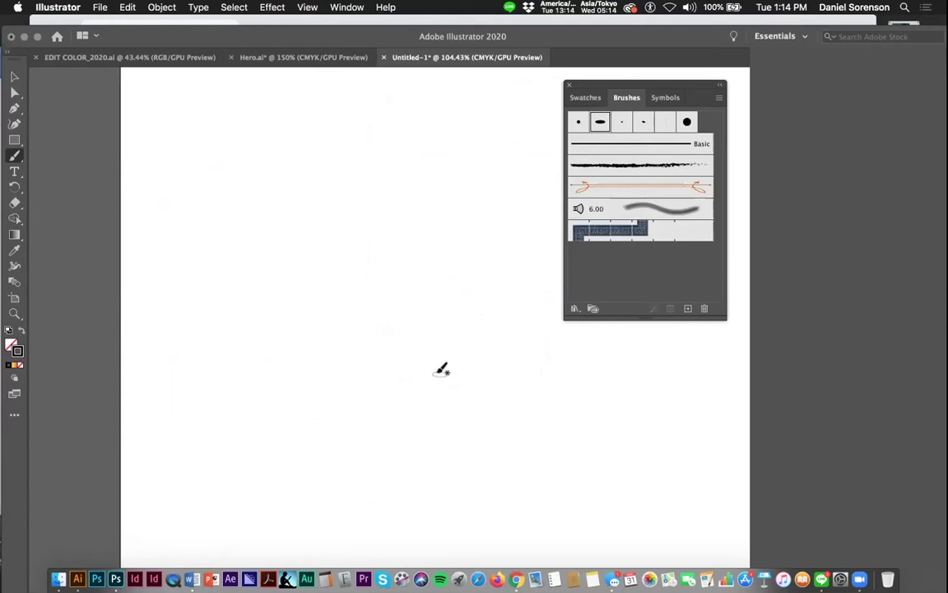
Open the Artistic_Calligraphic brush library and enlarge its panel so that all its brushes are shown
left_click(574, 309)
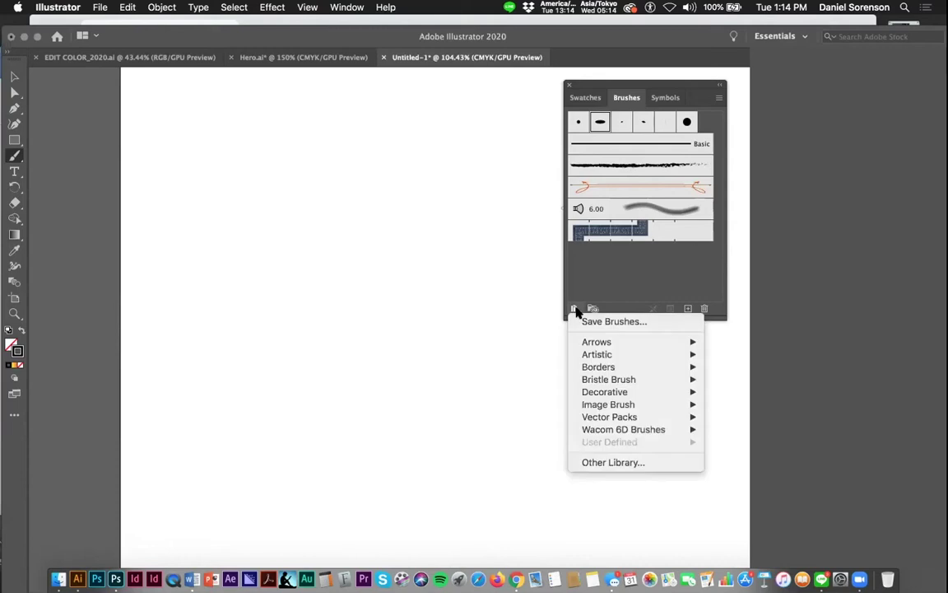
left_click(575, 310)
left_click(574, 310)
mouse_move(599, 357)
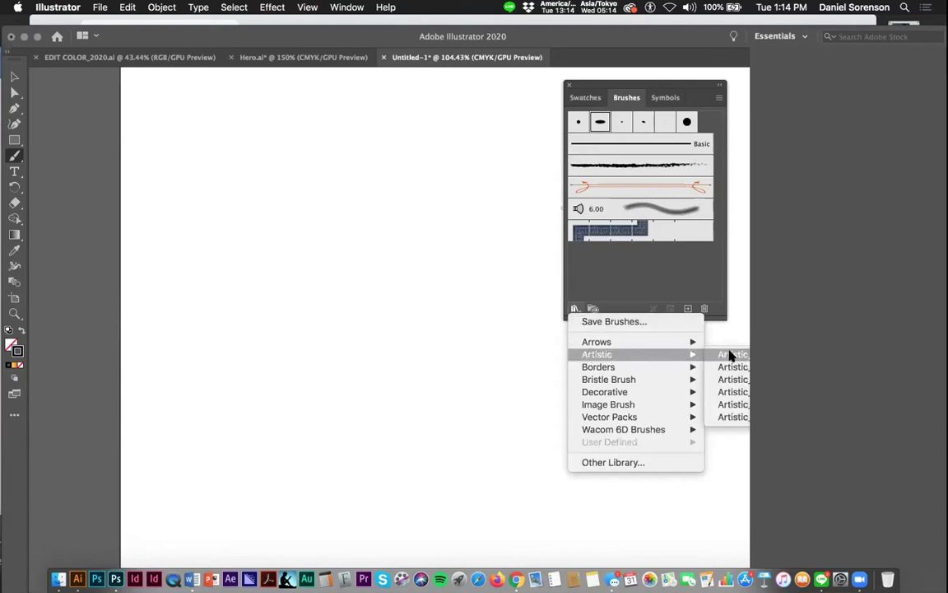
left_click(732, 355)
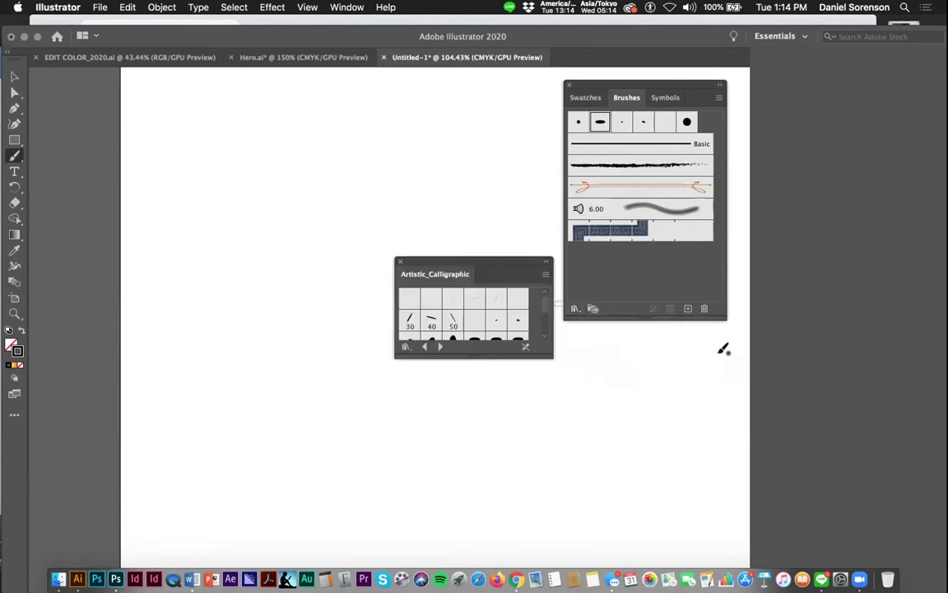
left_click_drag(543, 359, 576, 496)
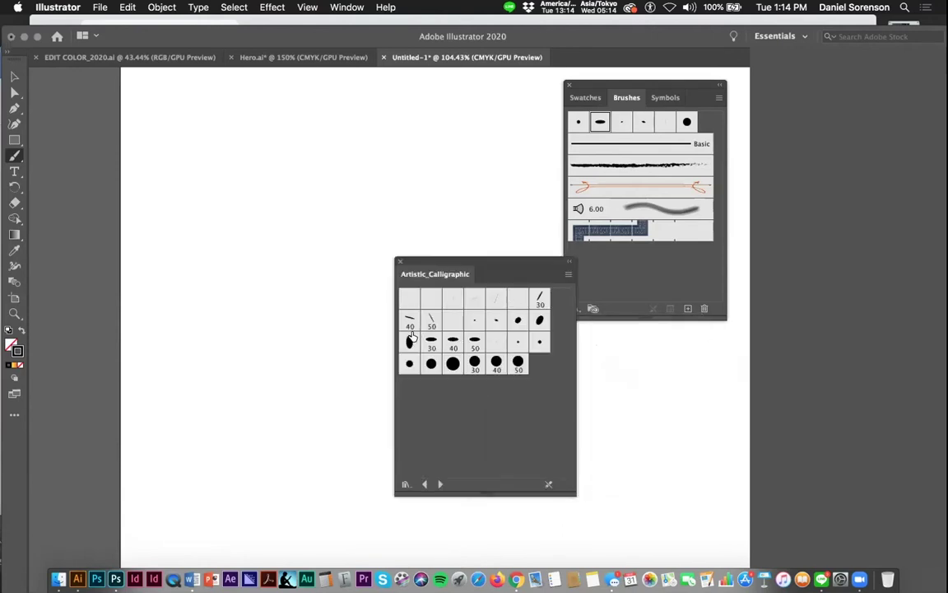
left_click_drag(465, 277, 433, 284)
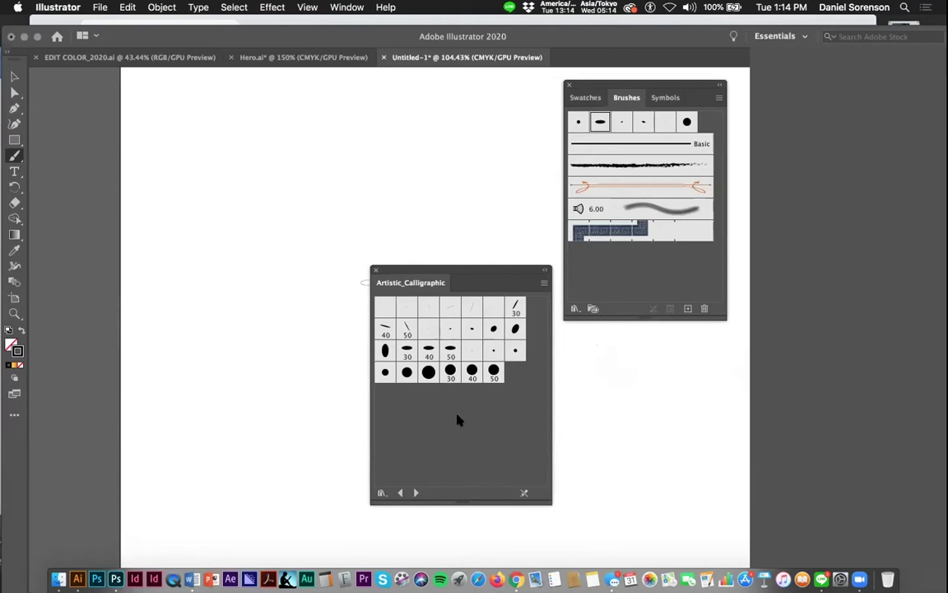
Choose the first flat, slanted size 40 brush from the Artistic_Calligraphic library and paint several broad strokes on the artboard
left_click(383, 329)
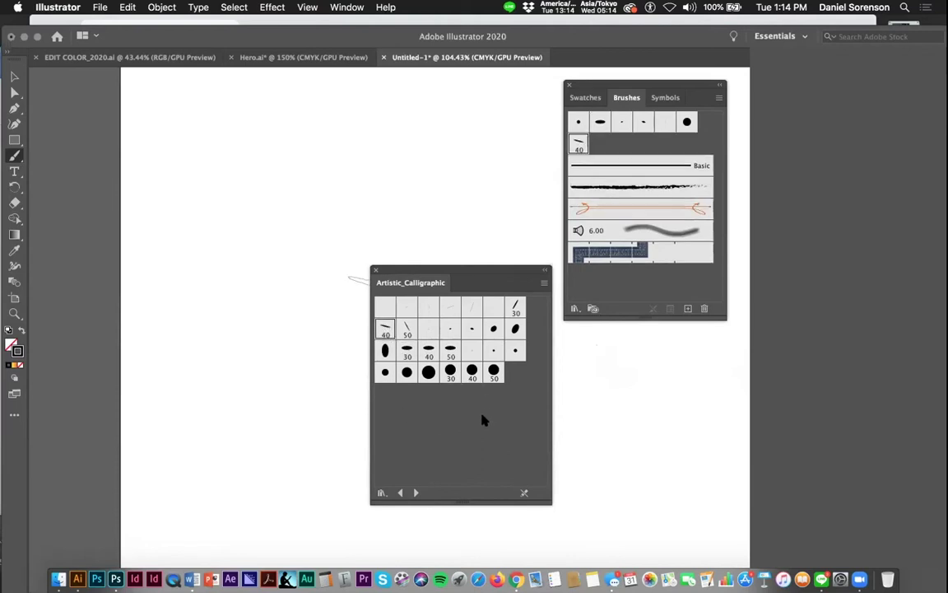
left_click_drag(490, 274, 680, 401)
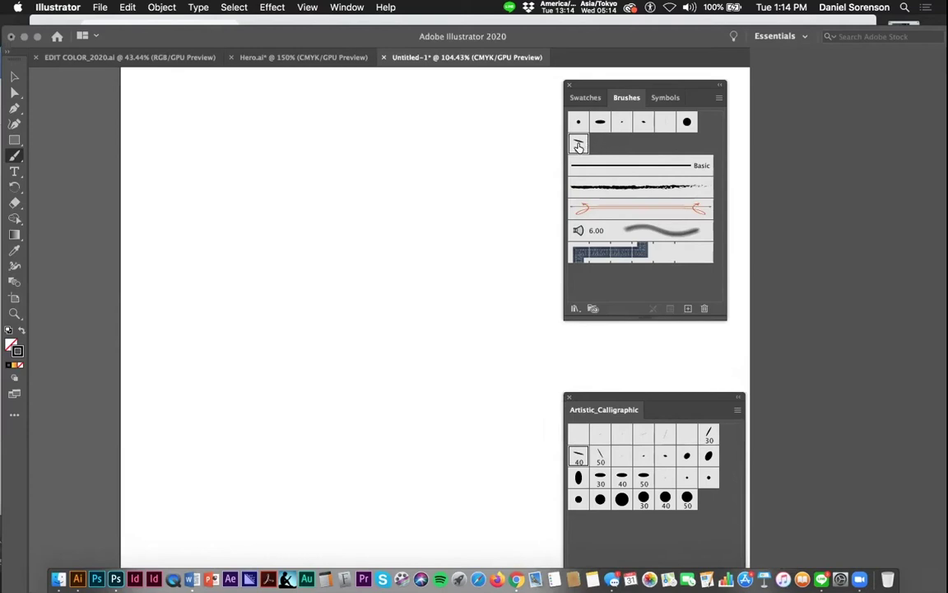
left_click_drag(169, 256, 355, 171)
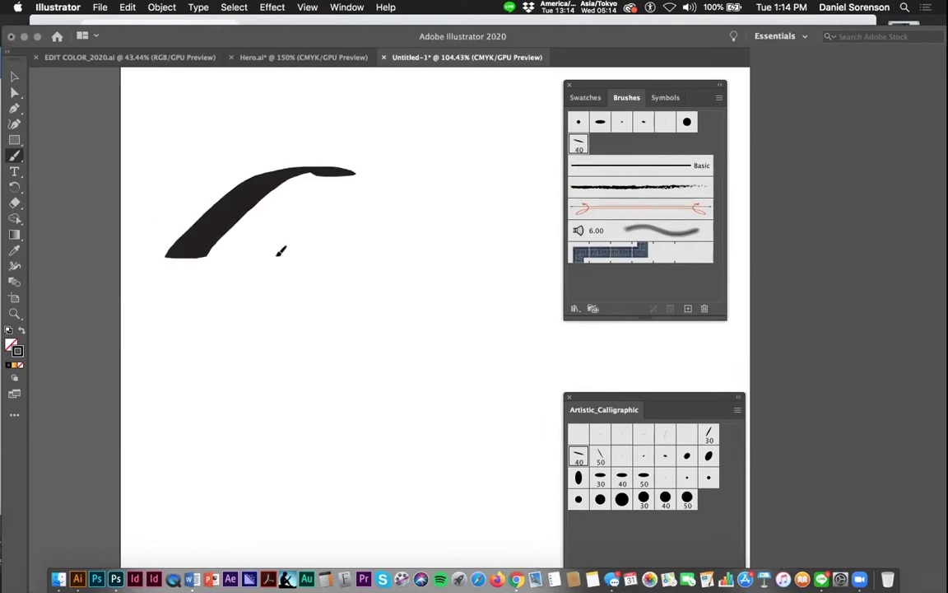
left_click_drag(281, 251, 247, 262)
mouse_move(201, 328)
left_mouse_down()
mouse_move(247, 345)
mouse_move(333, 327)
left_mouse_up()
left_click_drag(411, 330, 353, 443)
mouse_move(396, 202)
left_mouse_down()
mouse_move(411, 196)
mouse_move(451, 216)
mouse_move(479, 305)
mouse_move(441, 367)
left_mouse_up()
mouse_move(362, 418)
left_mouse_down()
mouse_move(283, 494)
mouse_move(240, 471)
left_mouse_up()
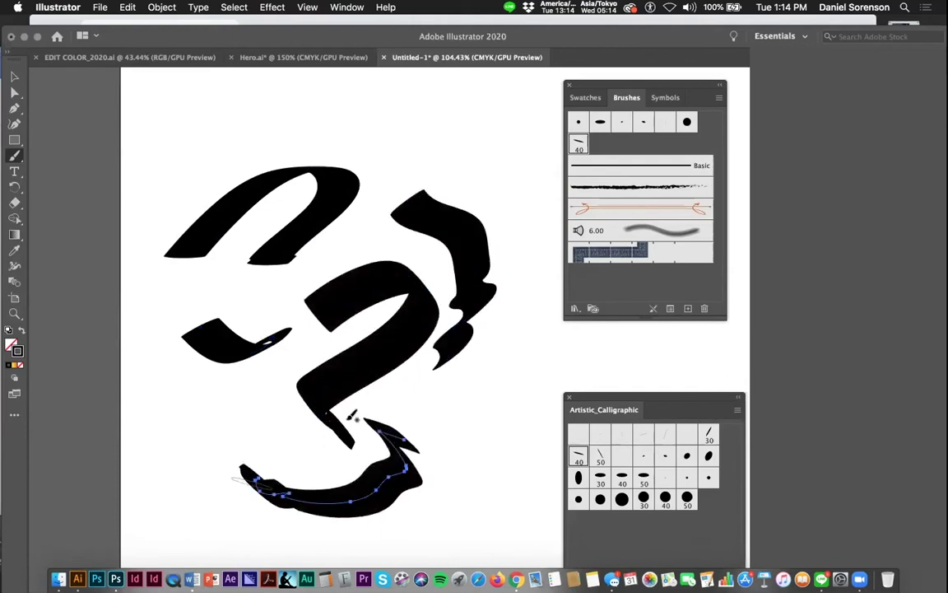
Paint a large 2-shaped curve on the empty artboard with the Charcoal - Feather brush
double_click(578, 141)
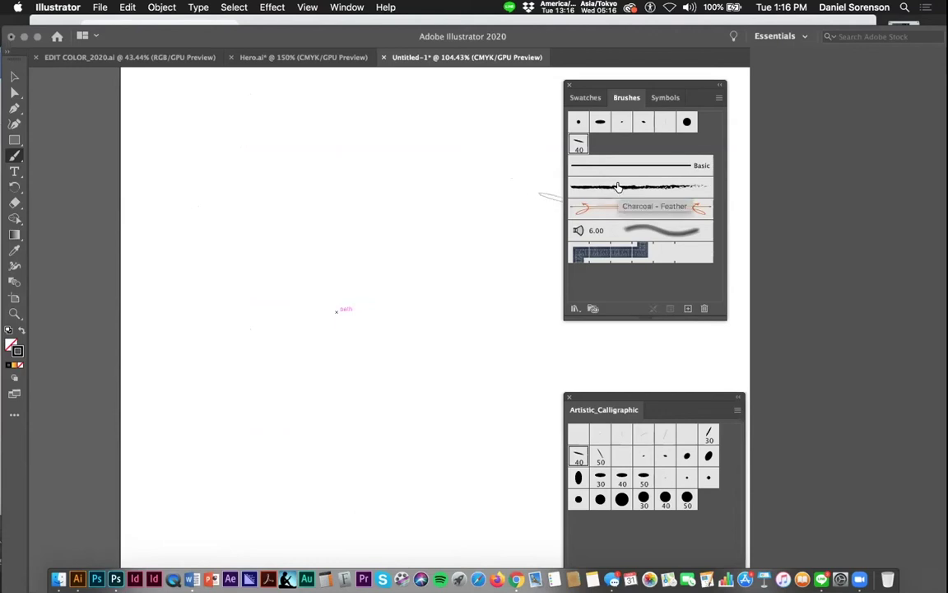
left_click(614, 191)
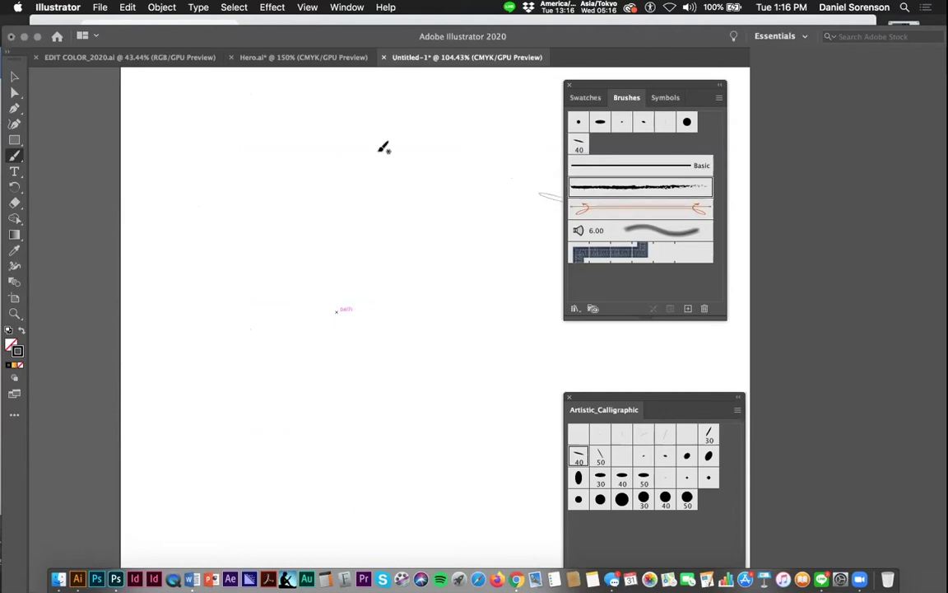
mouse_move(316, 182)
left_mouse_down()
mouse_move(233, 282)
mouse_move(333, 362)
left_mouse_up()
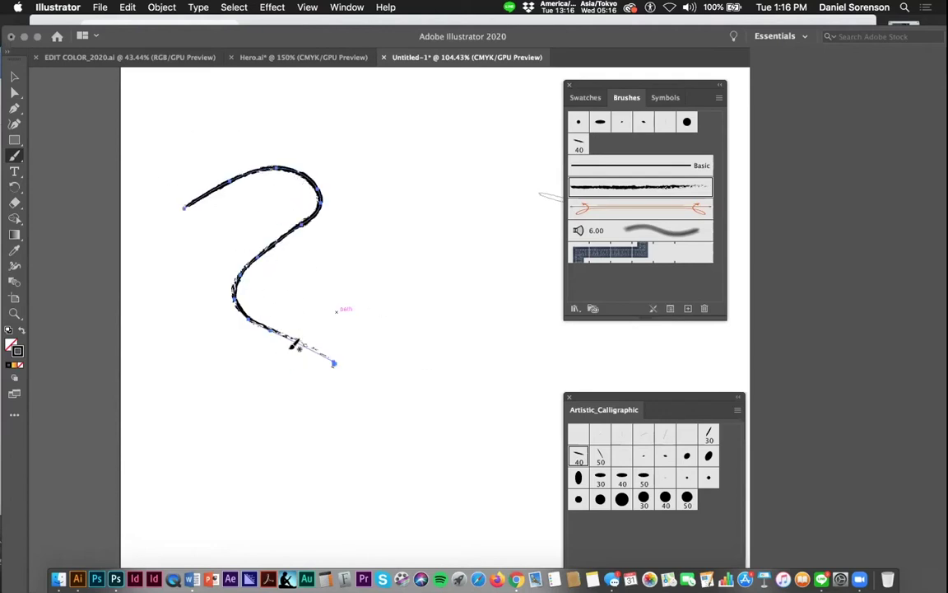
Set the charcoal curve's stroke weight to 5 pt
left_click_drag(566, 35, 157, 30)
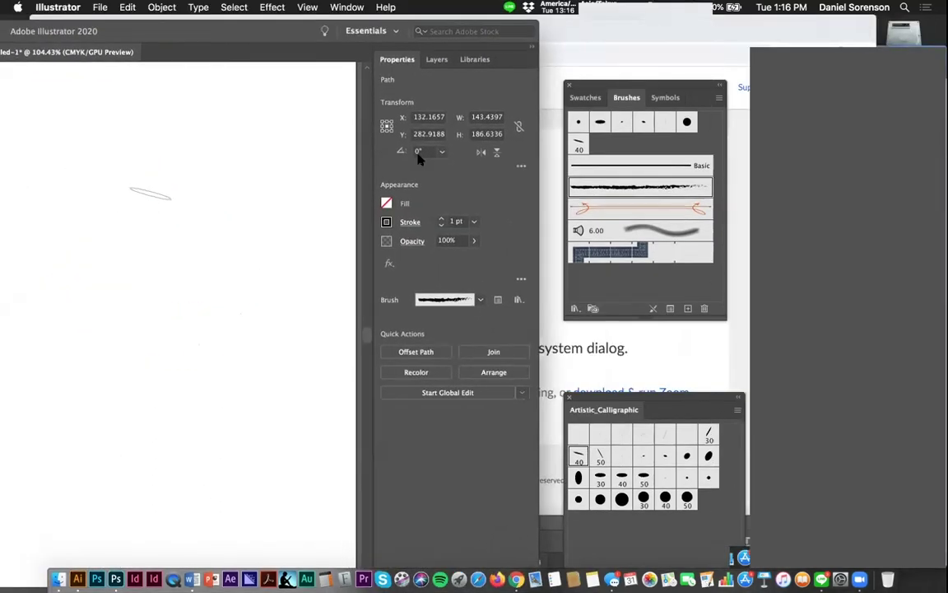
left_click(440, 217)
left_click(439, 216)
left_click_drag(272, 46, 252, 27)
left_click_drag(400, 41, 382, 40)
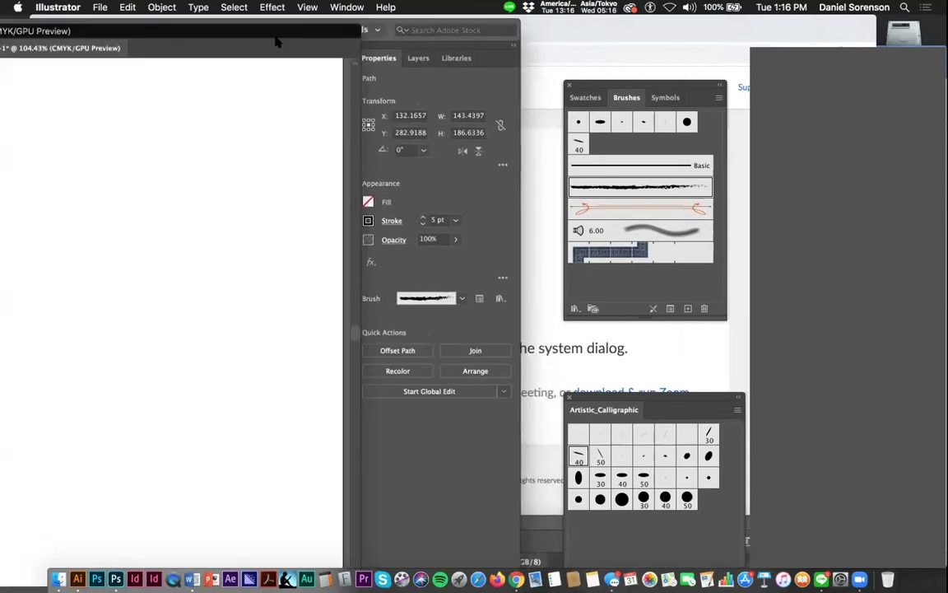
left_click_drag(244, 34, 651, 54)
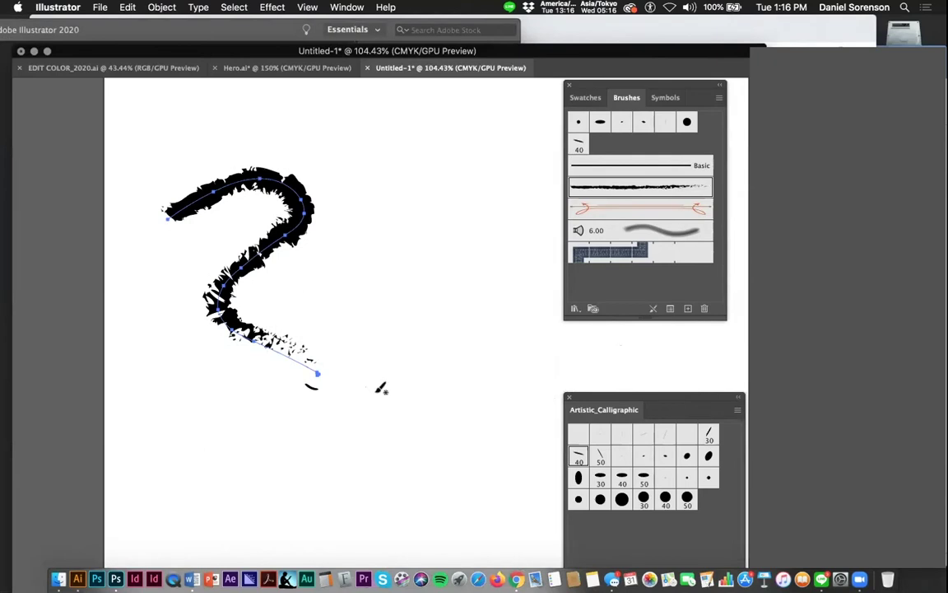
Examine the charcoal curve's underlying path in Outline view and return to Preview with the Paintbrush tool active
key("v")
key("super+y")
key("b")
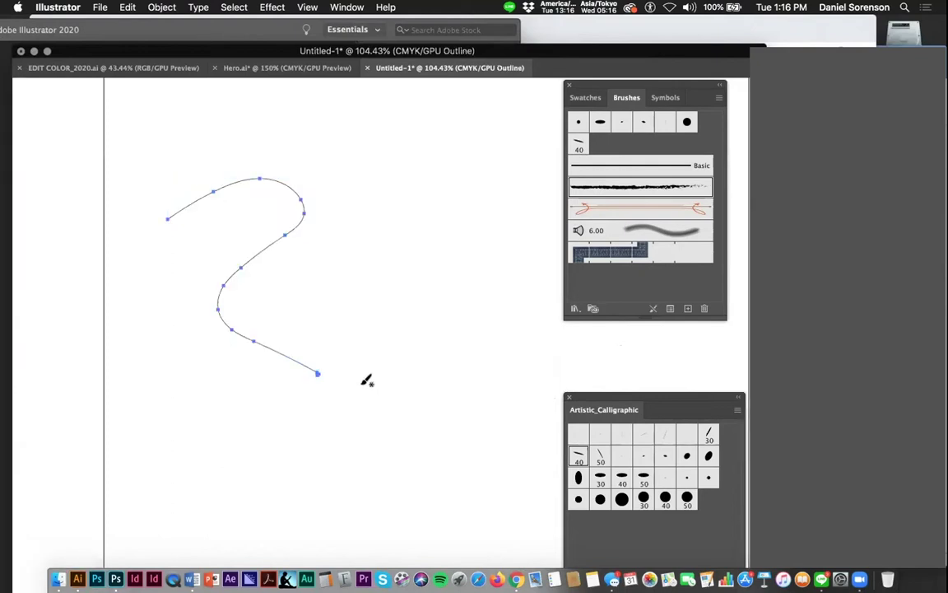
key("v")
key("super+y")
key("b")
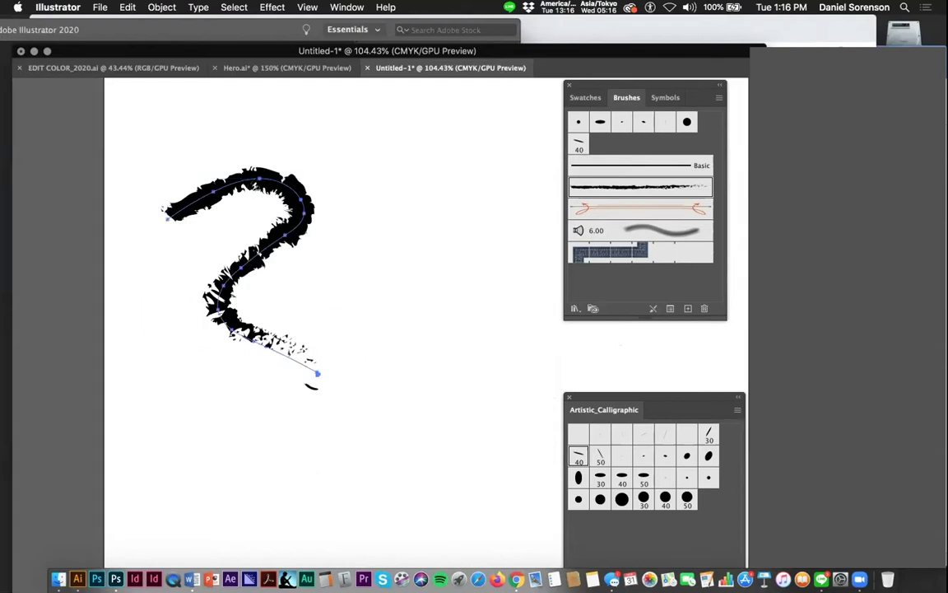
Try the Charcoal - Feather brush's Scale Proportionately and Stretch Between Guides options, and accept Stretch to Fit Stroke Length
double_click(614, 188)
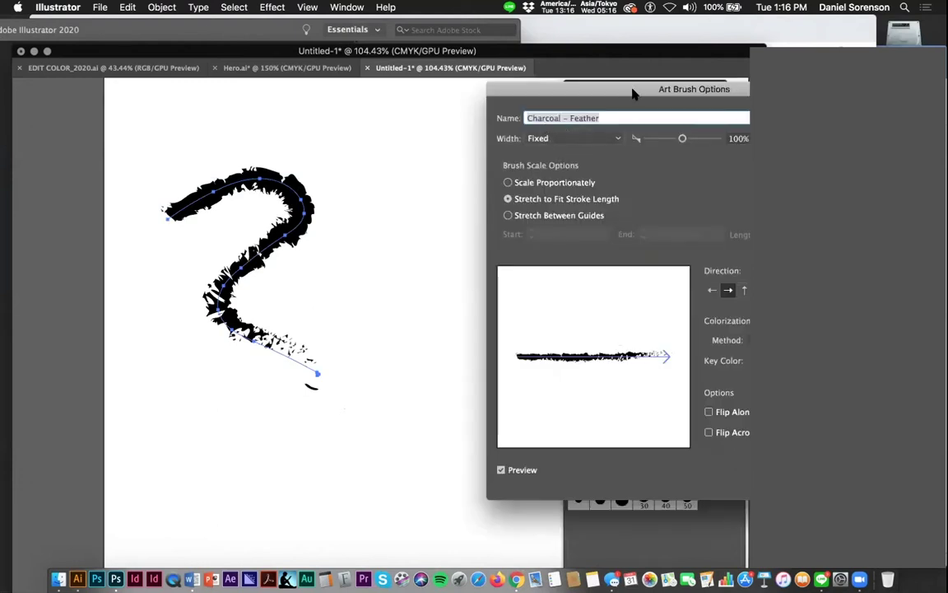
left_click_drag(442, 116, 454, 120)
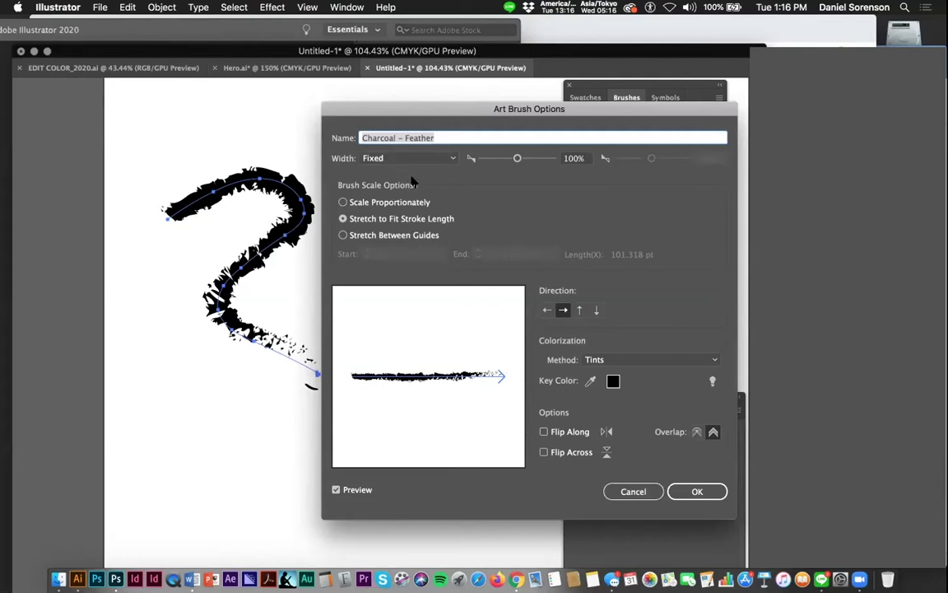
left_click(353, 205)
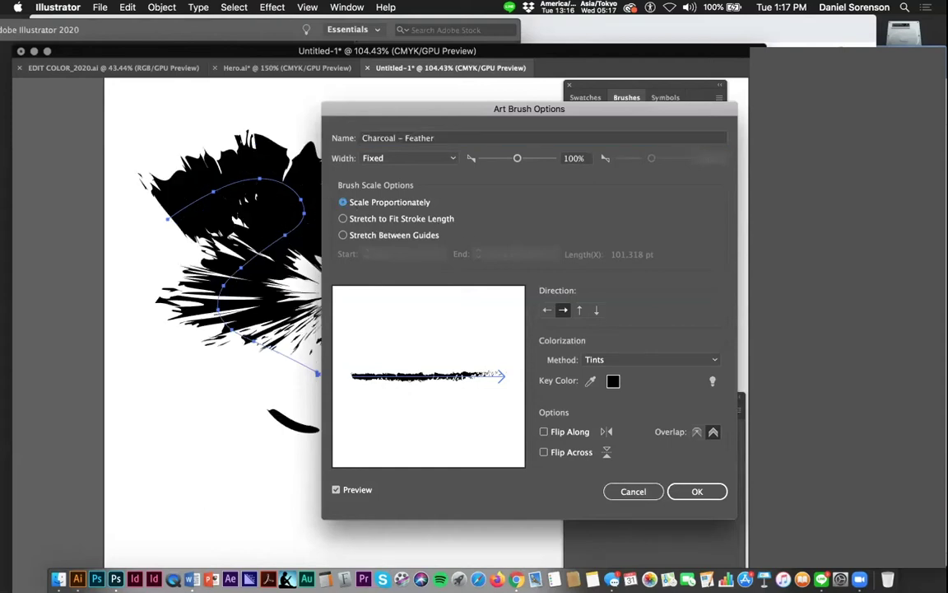
left_click_drag(397, 122, 443, 117)
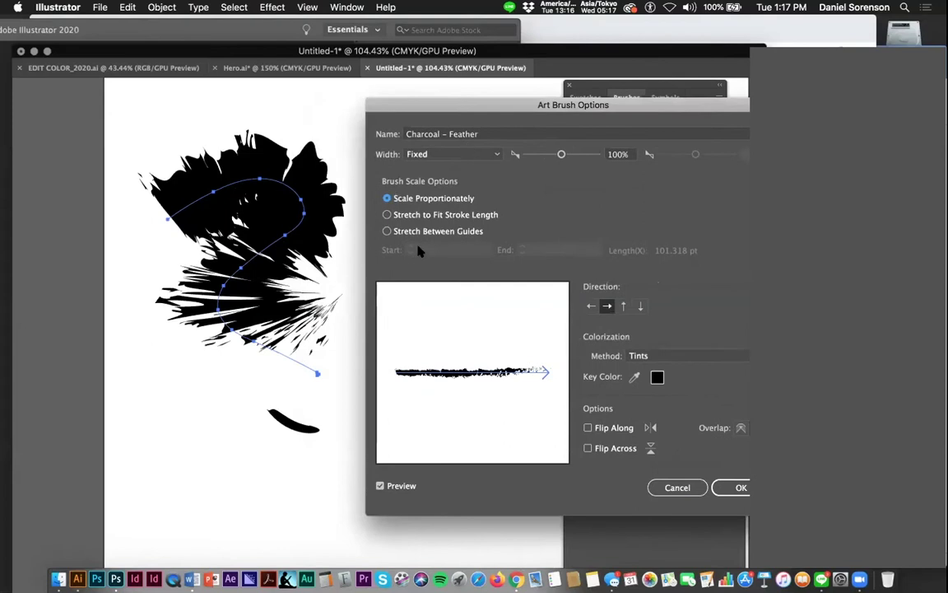
left_click(388, 229)
left_click(405, 214)
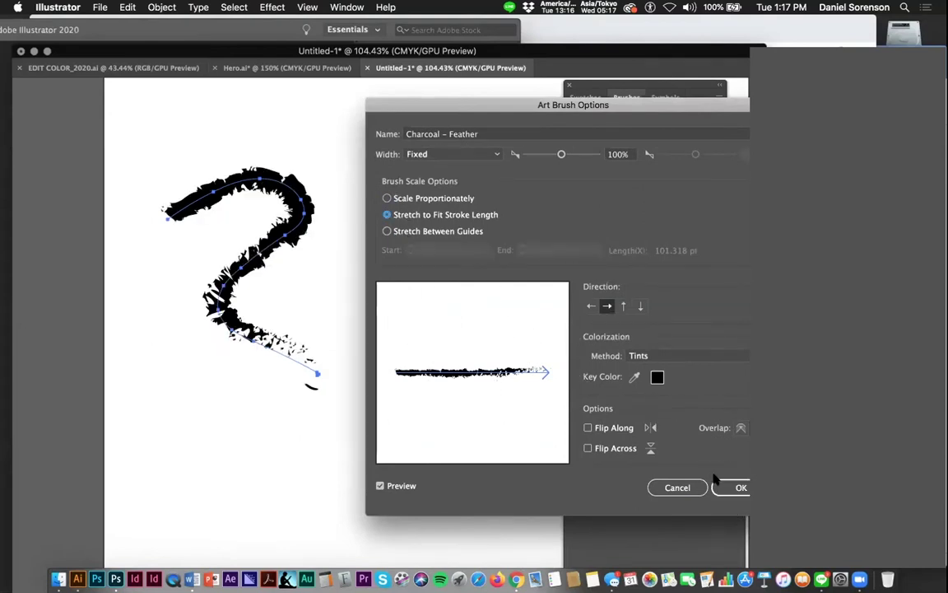
left_click(744, 487)
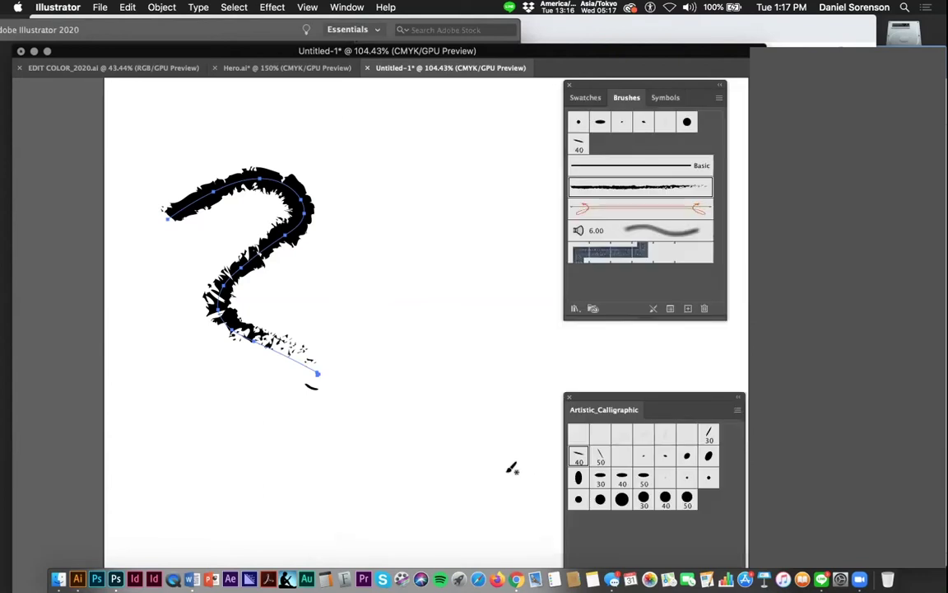
Paint a shorter wavy Charcoal - Feather stroke beside the 2-shaped curve and accept the brush's options with Stretch to Fit Stroke Length
mouse_move(364, 175)
left_mouse_down()
mouse_move(402, 190)
mouse_move(378, 264)
mouse_move(417, 322)
mouse_move(399, 380)
left_mouse_up()
double_click(610, 188)
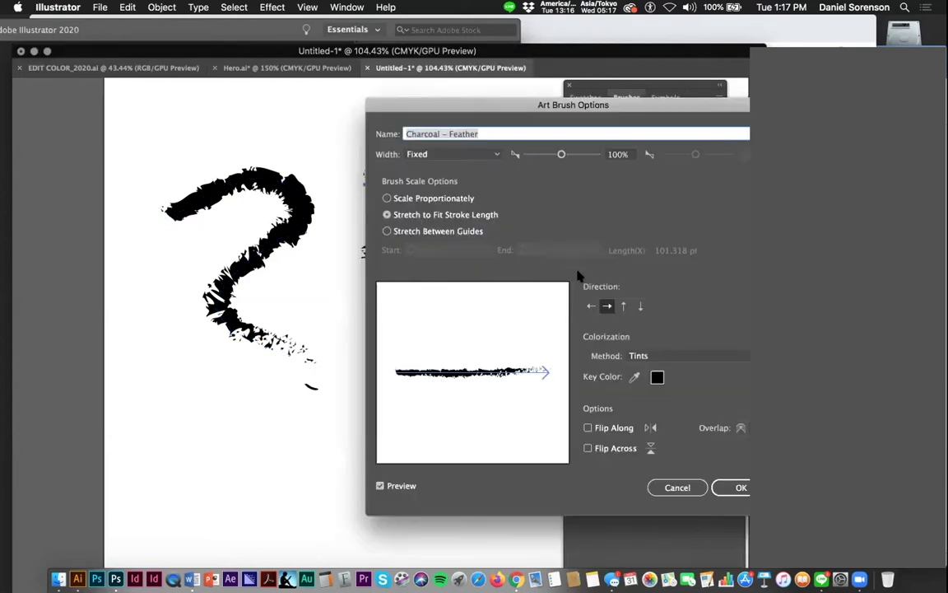
left_click_drag(485, 109, 432, 100)
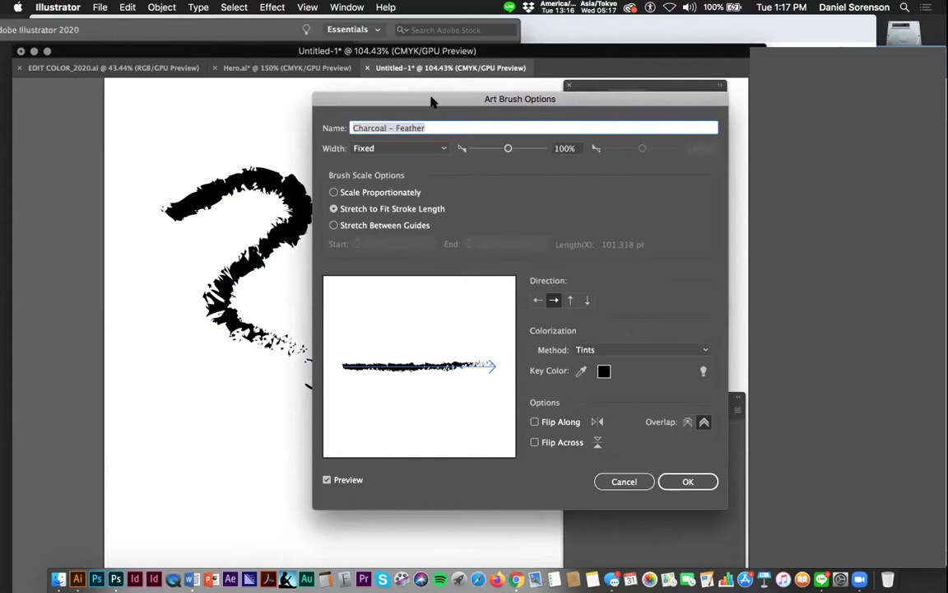
left_click_drag(427, 107, 381, 101)
left_click(641, 473)
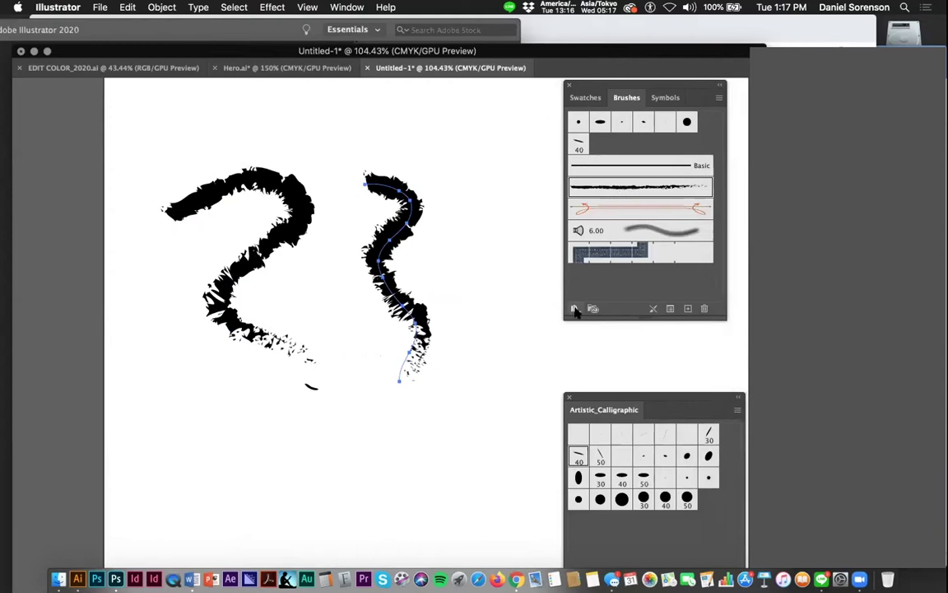
Apply Chalk - Scribble from the Artistic_ChalkCharcoalPencil library to the second stroke, keeping Stretch to Fit Stroke Length in the brush options
left_click(575, 308)
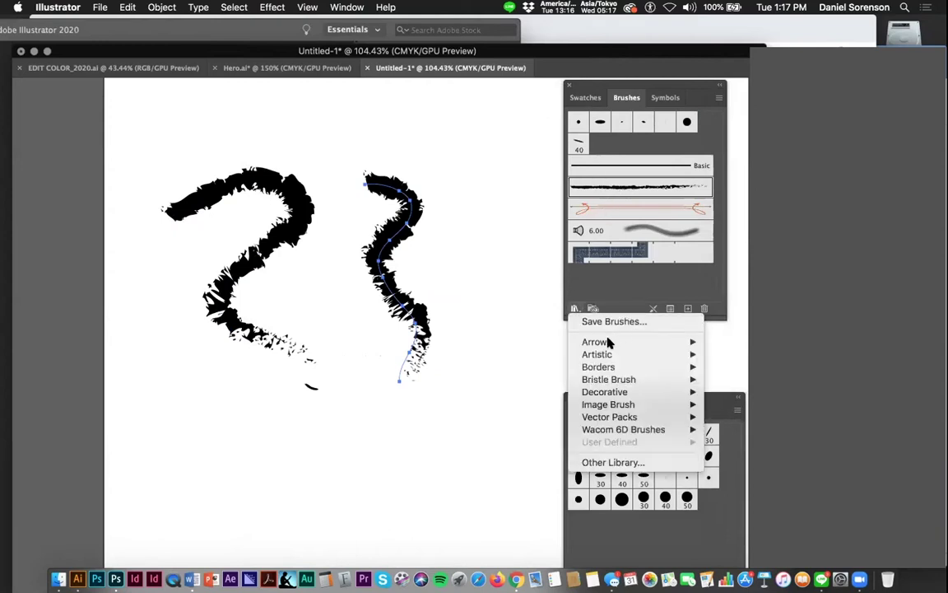
mouse_move(604, 344)
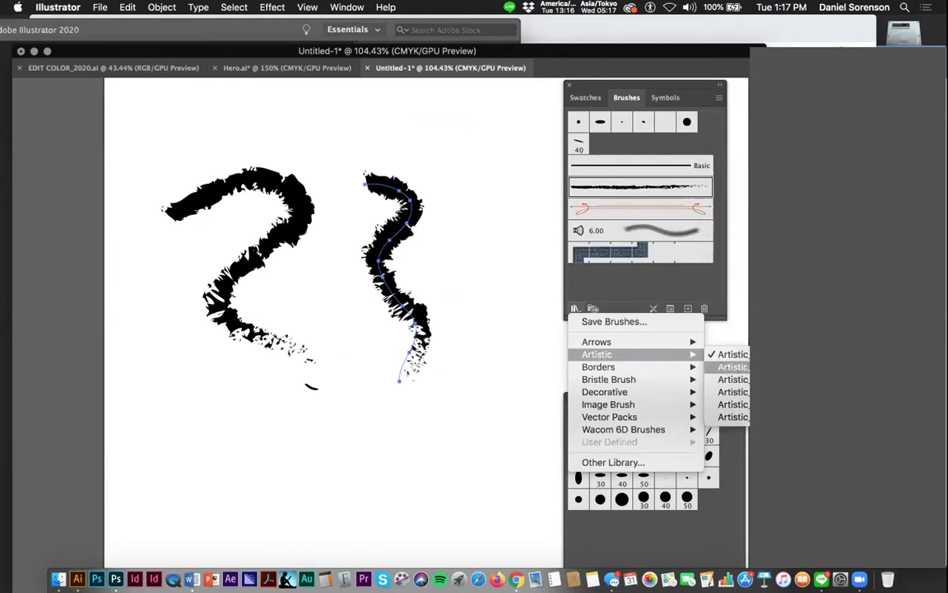
left_click(733, 366)
mouse_move(635, 400)
left_mouse_down()
mouse_move(523, 256)
mouse_move(511, 186)
mouse_move(619, 273)
mouse_move(649, 381)
left_mouse_up()
left_click(516, 287)
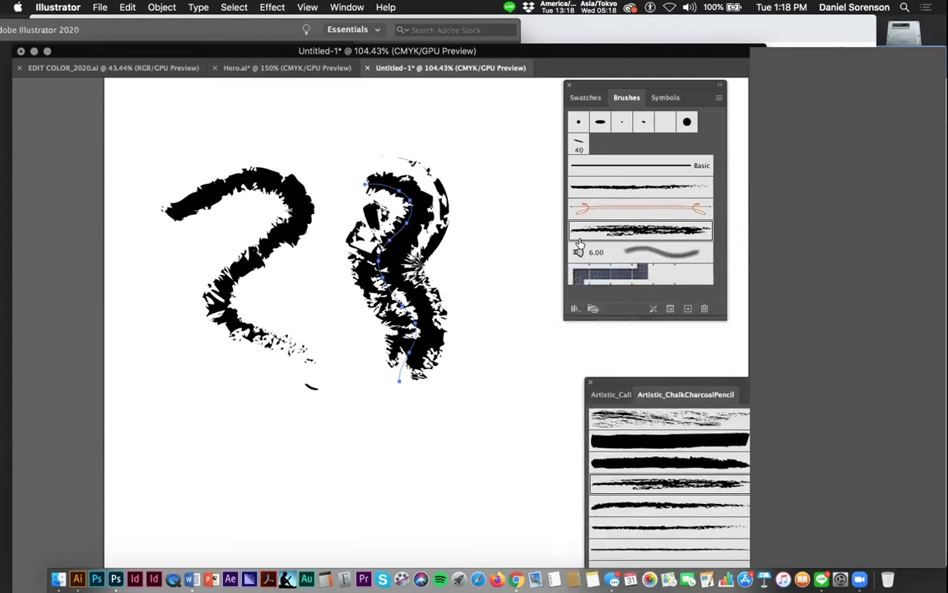
double_click(630, 230)
left_click(306, 200)
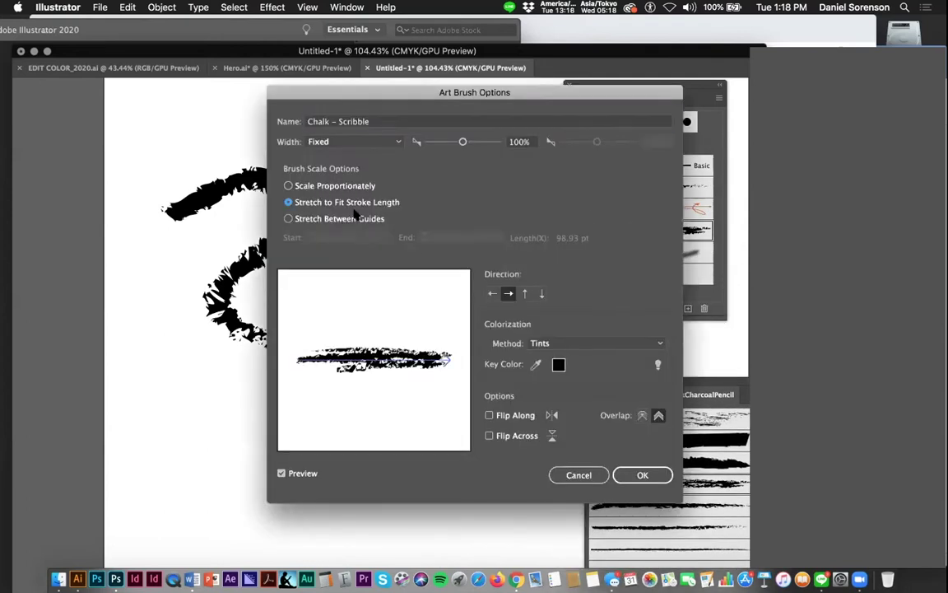
left_click(642, 474)
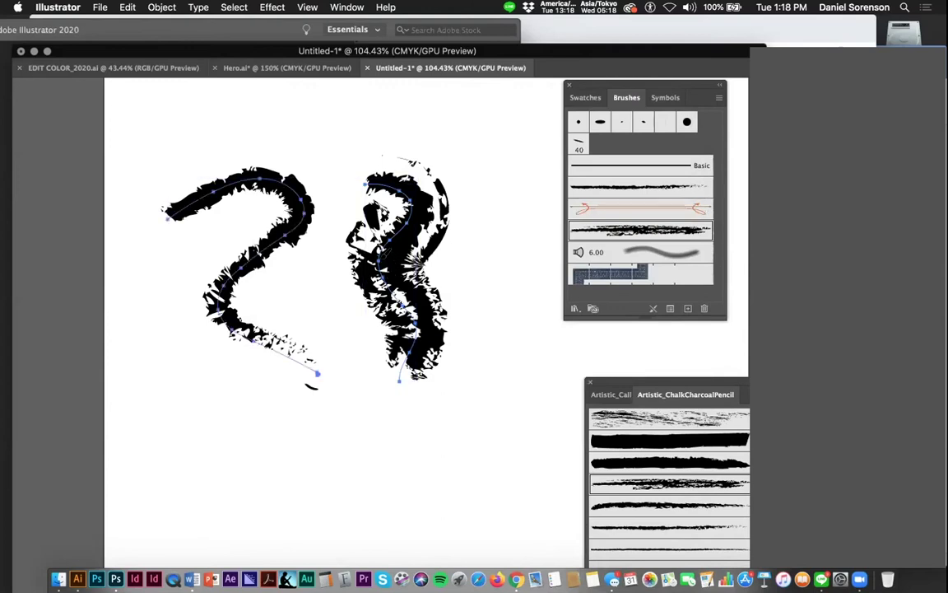
Clear the artboard and paint a large S-curve, an open spiral and a flat loop with the Chalk - Scribble brush
key("Delete")
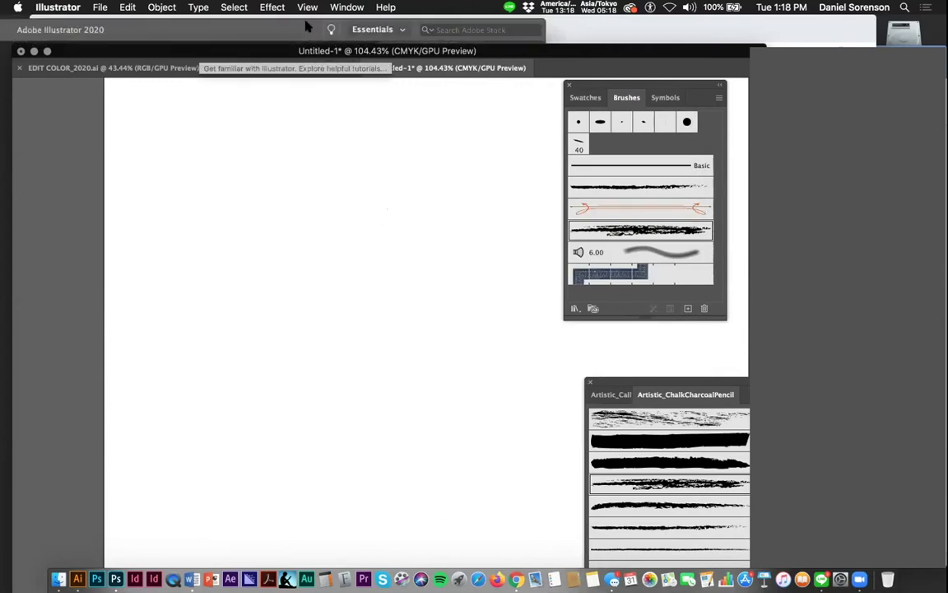
left_click_drag(344, 53, 288, 48)
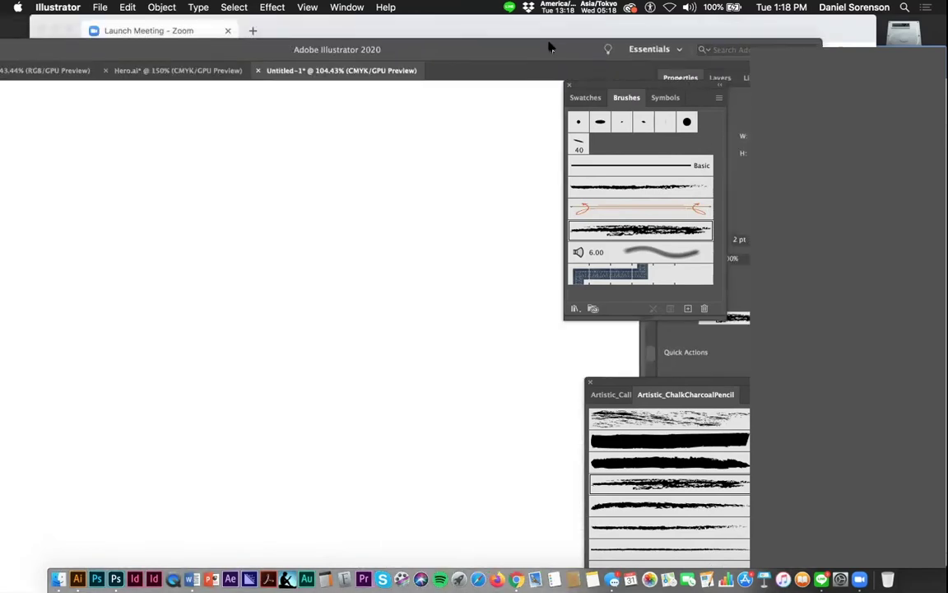
mouse_move(141, 195)
left_mouse_down()
mouse_move(293, 244)
mouse_move(250, 388)
mouse_move(365, 400)
mouse_move(386, 437)
left_mouse_up()
mouse_move(364, 263)
left_mouse_down()
mouse_move(387, 315)
mouse_move(408, 296)
left_mouse_up()
left_click_drag(354, 160, 433, 152)
Open the Pattern Arrows and Arrows_Standard brush libraries and apply the thin-shafted standard arrow brush to the flat loop
left_click(574, 308)
mouse_move(595, 342)
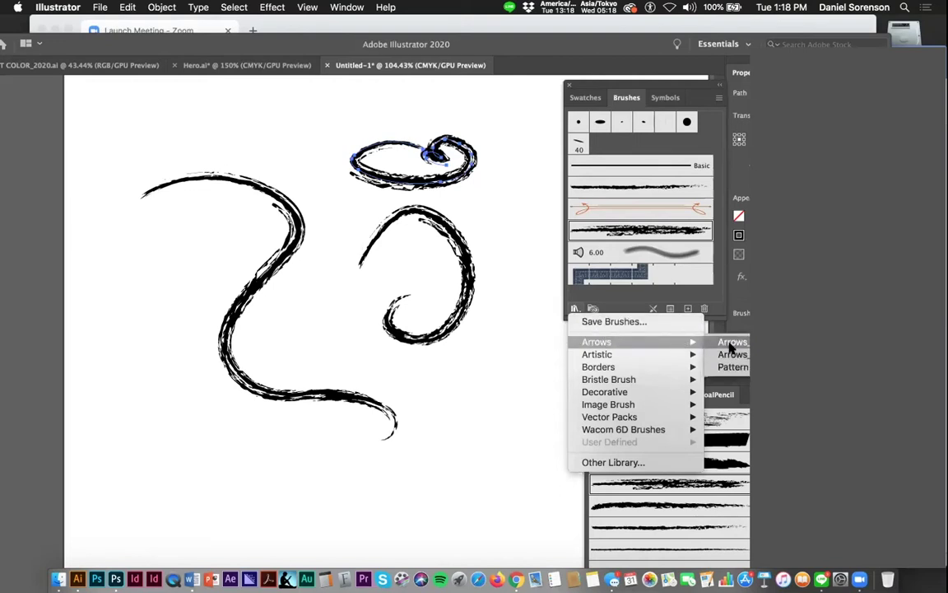
left_click(730, 367)
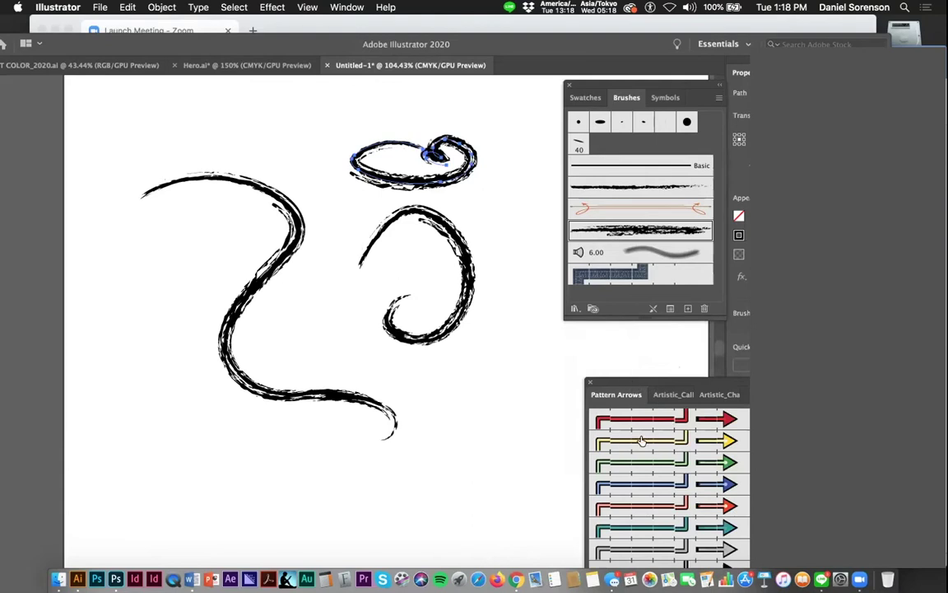
left_click(576, 309)
mouse_move(601, 340)
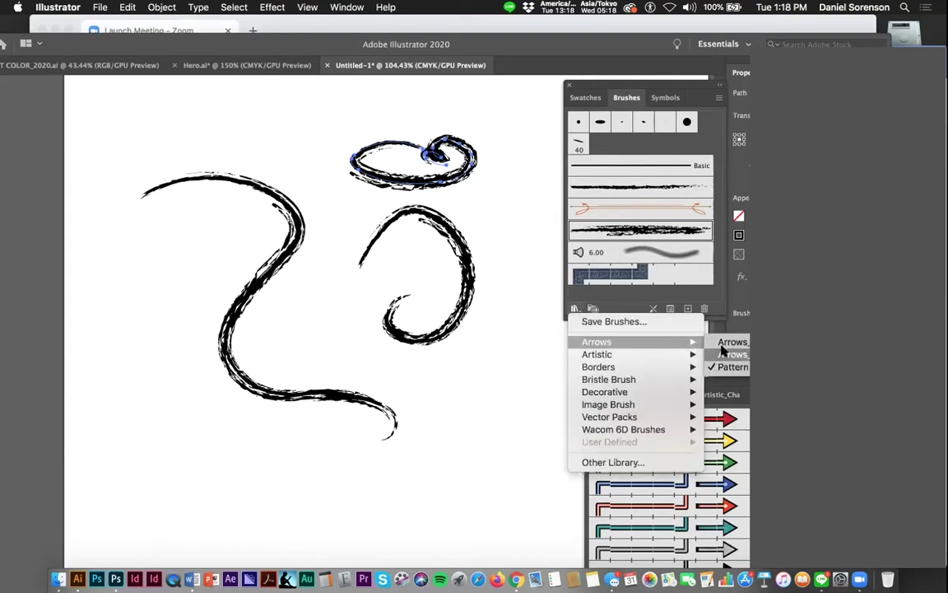
left_click(728, 354)
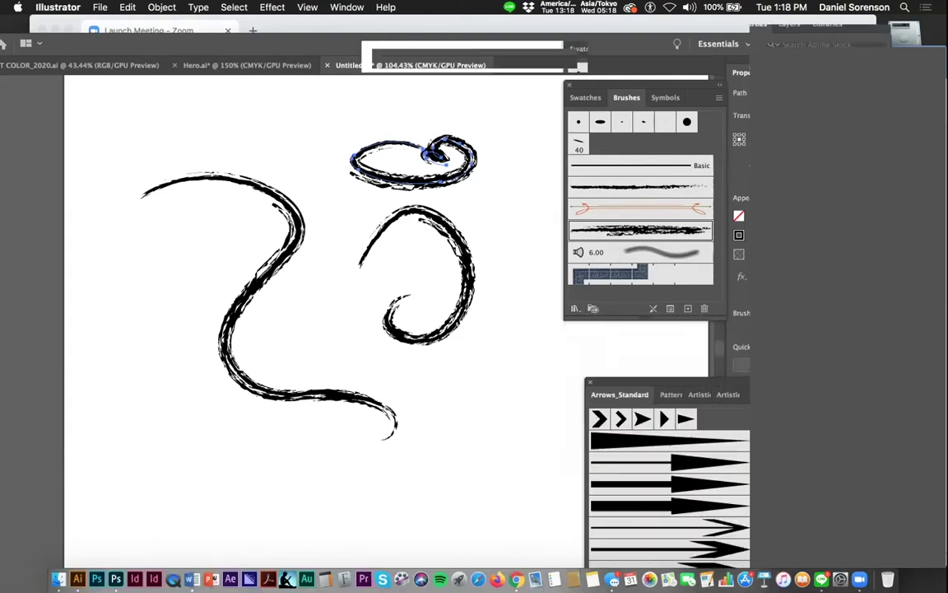
left_click(680, 461)
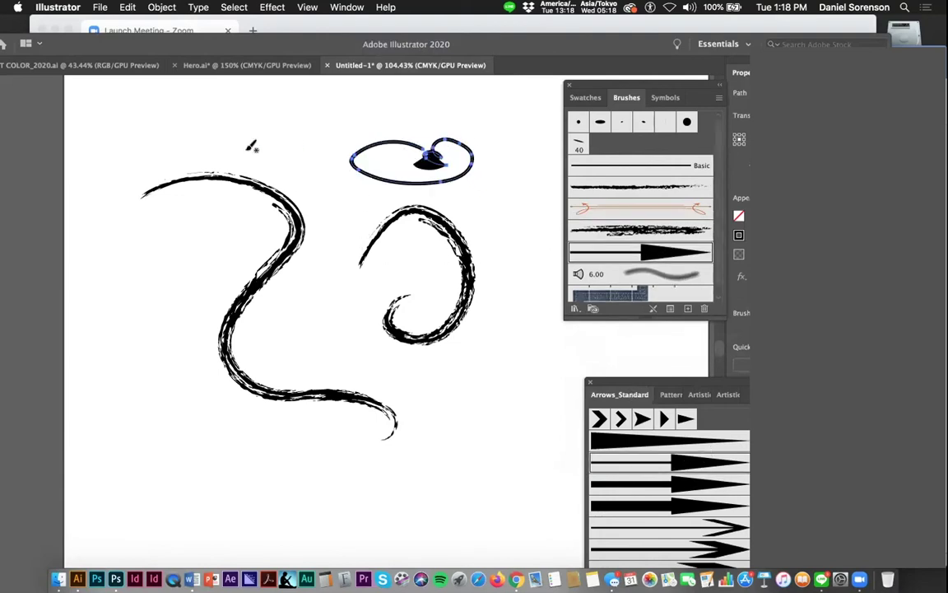
Paint three curved arrows with the thin-shafted standard arrow brush, one toward the right, one downward and one upward
left_click_drag(303, 360, 528, 392)
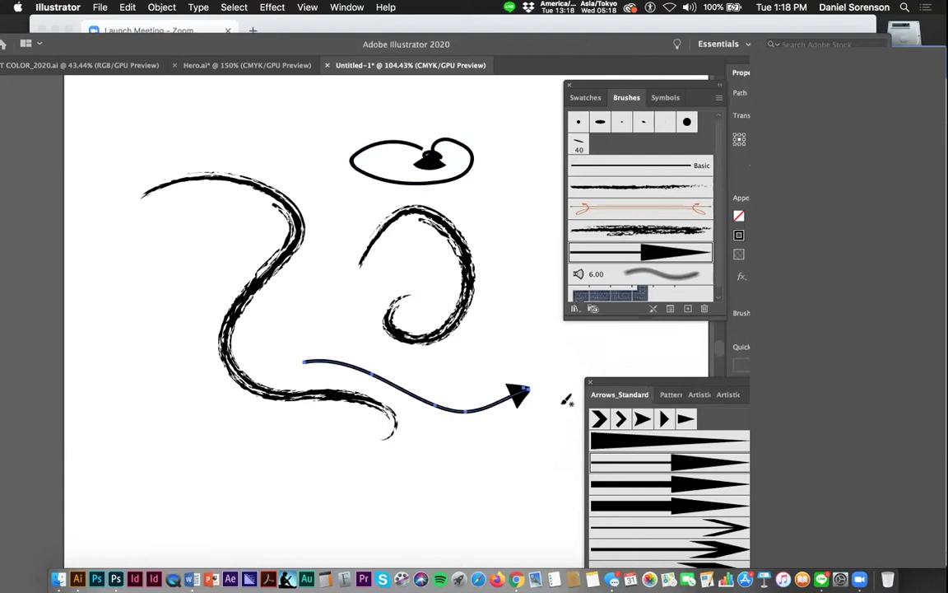
mouse_move(165, 270)
left_mouse_down()
mouse_move(130, 314)
mouse_move(226, 473)
left_mouse_up()
mouse_move(255, 451)
left_mouse_down()
mouse_move(188, 275)
mouse_move(218, 199)
left_mouse_up()
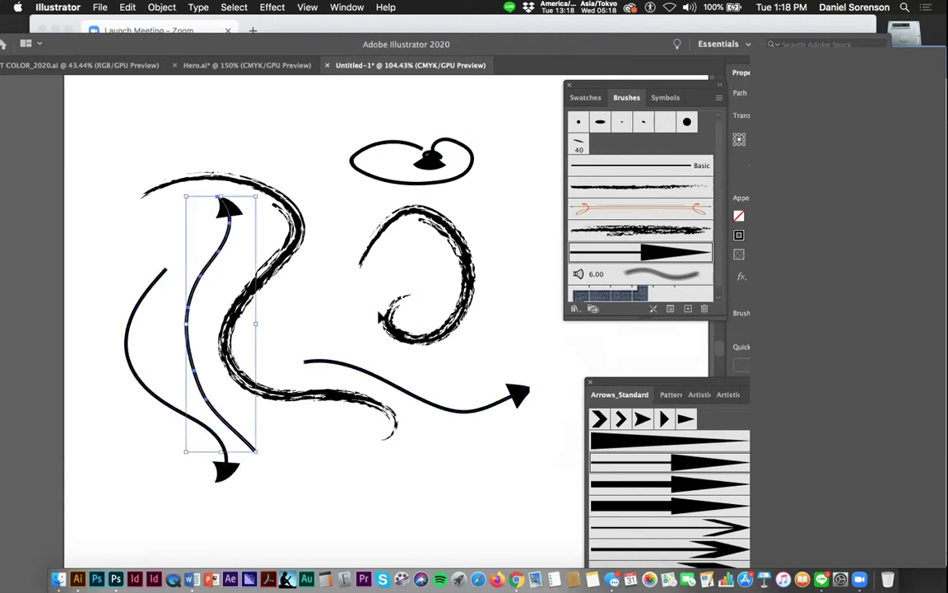
Delete all strokes from the artboard and open the Arrows_Special brush library
key("ctrl+a")
key("Delete")
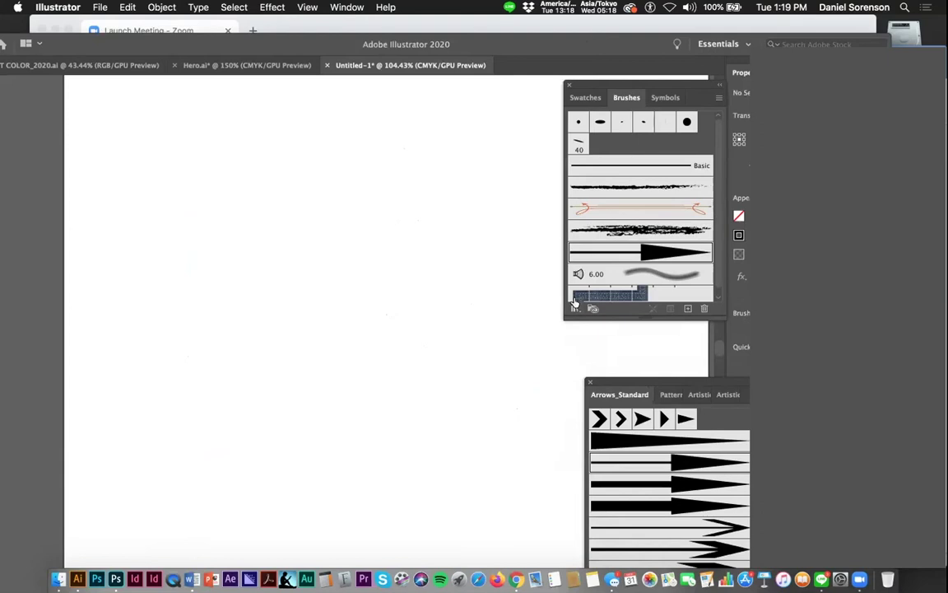
left_click(574, 307)
mouse_move(589, 344)
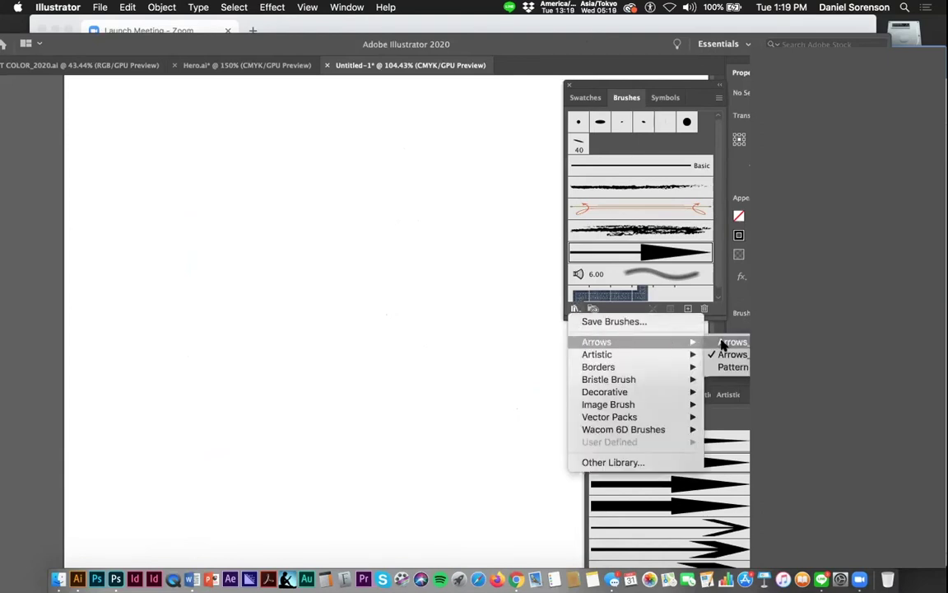
left_click(722, 343)
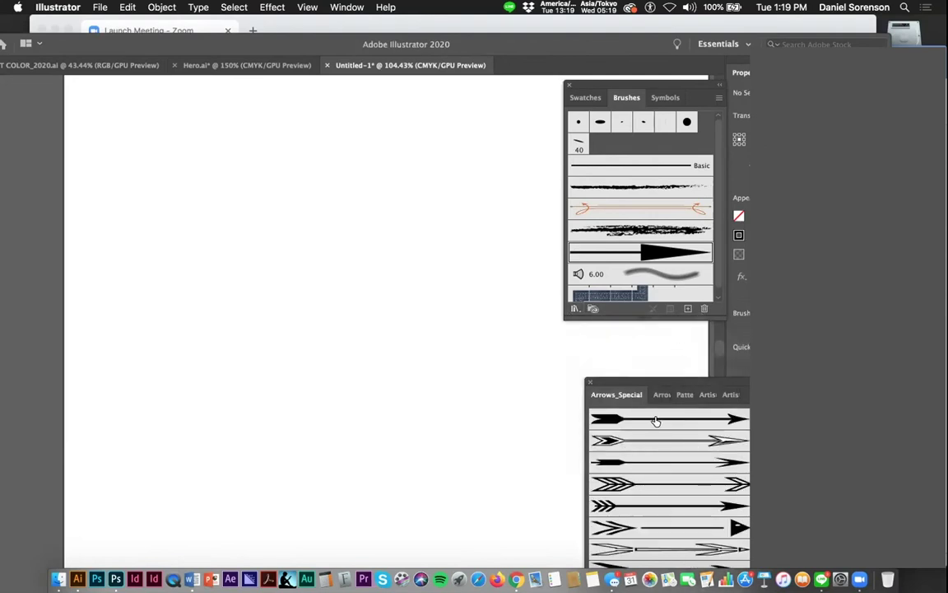
Paint four separate arrow strokes on the empty artboard with the thin-shafted standard arrow brush
mouse_move(175, 149)
left_mouse_down()
mouse_move(243, 152)
mouse_move(420, 282)
left_mouse_up()
mouse_move(275, 338)
left_mouse_down()
mouse_move(336, 369)
mouse_move(444, 386)
left_mouse_up()
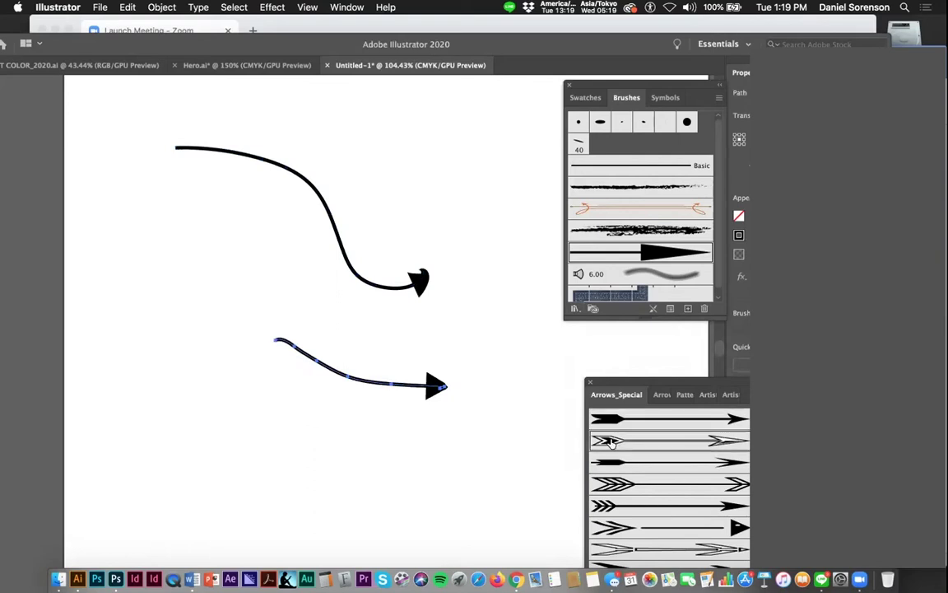
left_click_drag(300, 306, 433, 347)
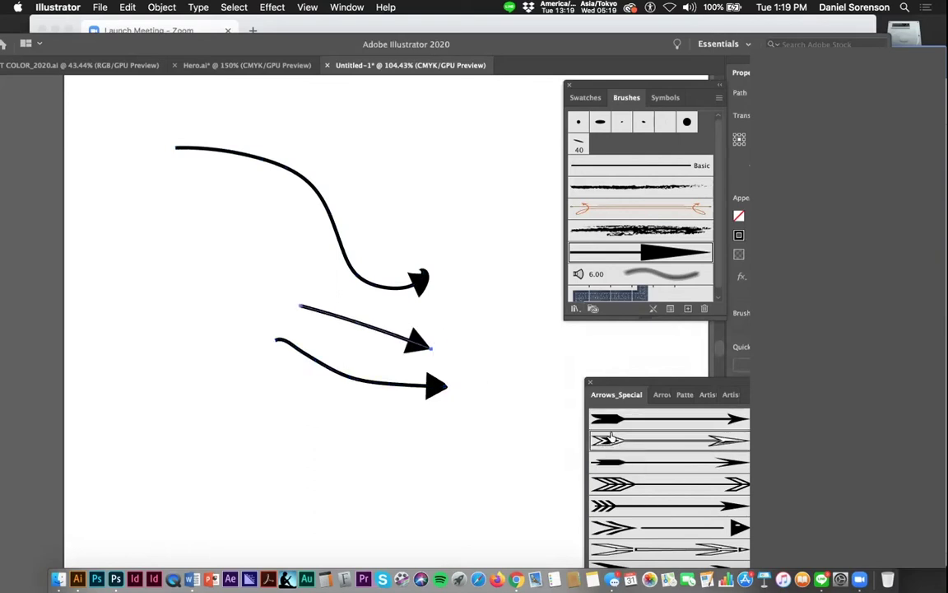
mouse_move(174, 255)
left_mouse_down()
mouse_move(188, 310)
mouse_move(286, 401)
mouse_move(284, 444)
left_mouse_up()
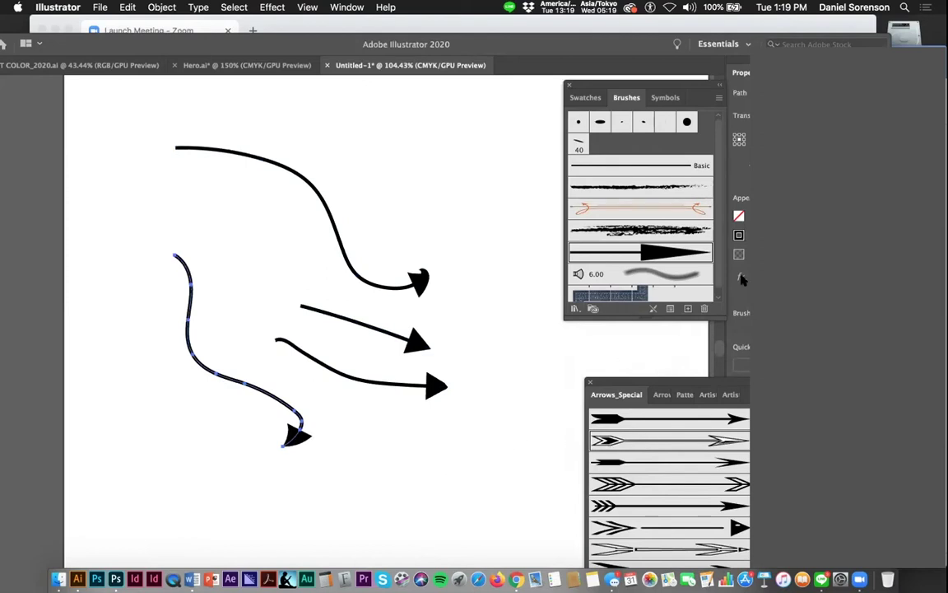
Apply the second Arrows_Special brush, the outlined feathered arrow, to the last stroke and paint three more curved arrows with it
left_click_drag(718, 314, 716, 351)
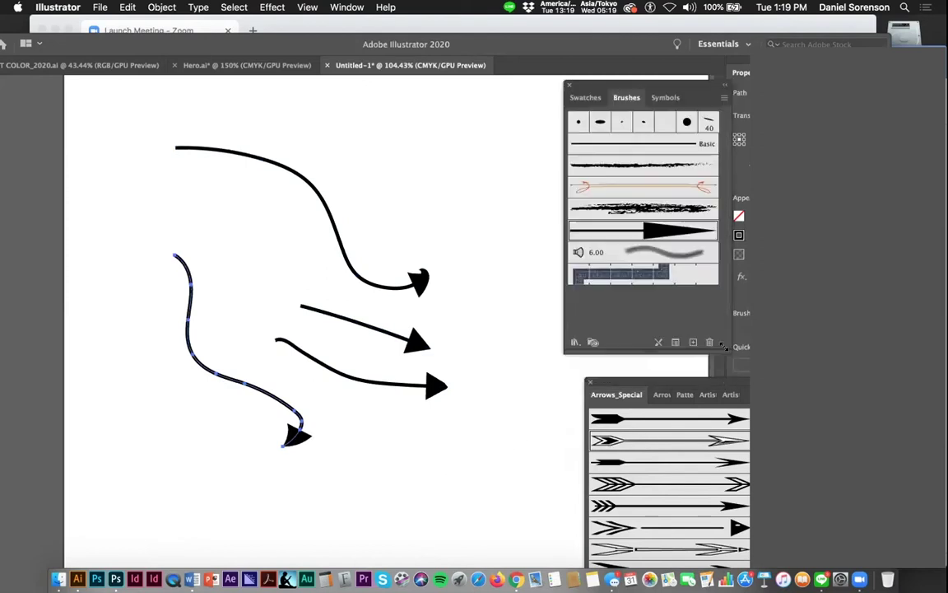
left_click(625, 442)
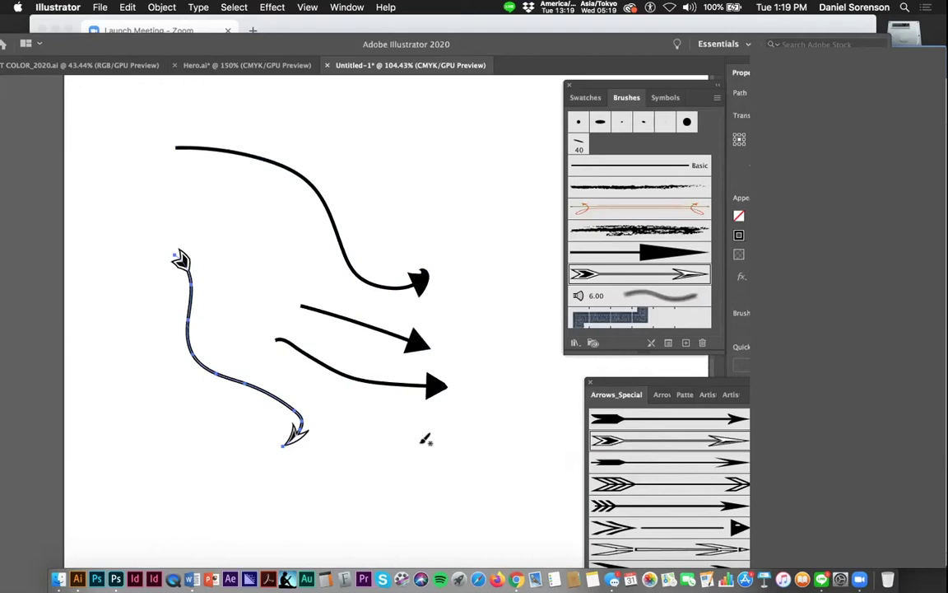
left_click_drag(385, 454, 516, 458)
mouse_move(483, 338)
left_mouse_down()
mouse_move(518, 221)
mouse_move(447, 152)
mouse_move(415, 150)
left_mouse_up()
mouse_move(446, 206)
left_mouse_down()
mouse_move(443, 233)
mouse_move(465, 208)
left_mouse_up()
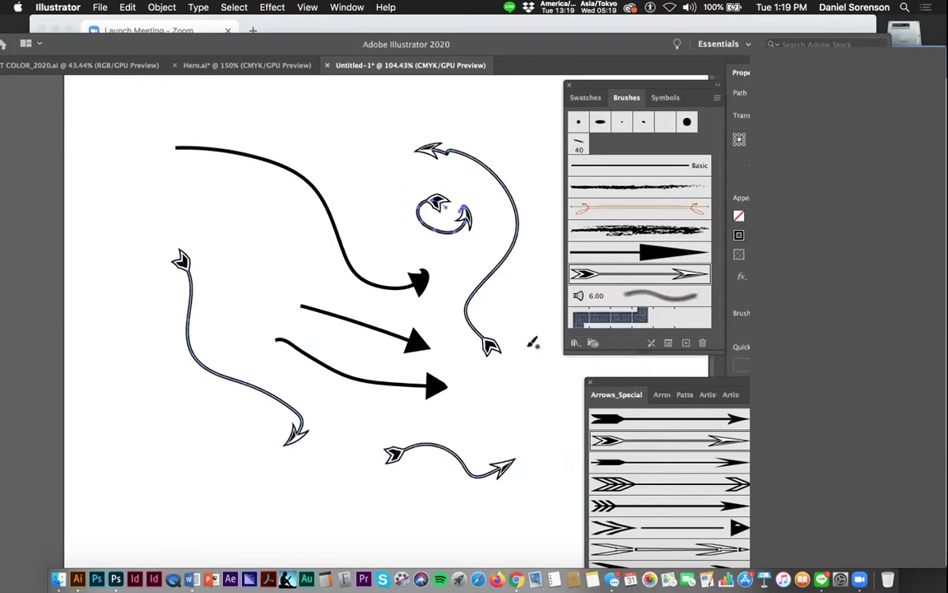
Delete all the arrow strokes from the artboard
key("v")
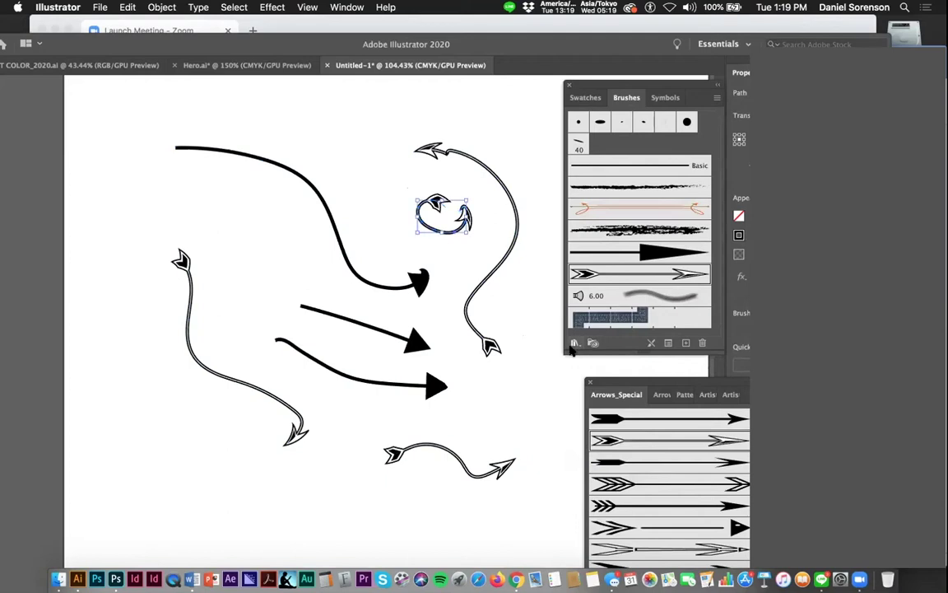
key("super+a")
key("BackSpace")
Bring up the Artistic_ChalkCharcoalPencil brush library again and open the Artistic_Watercolor library
left_click(575, 343)
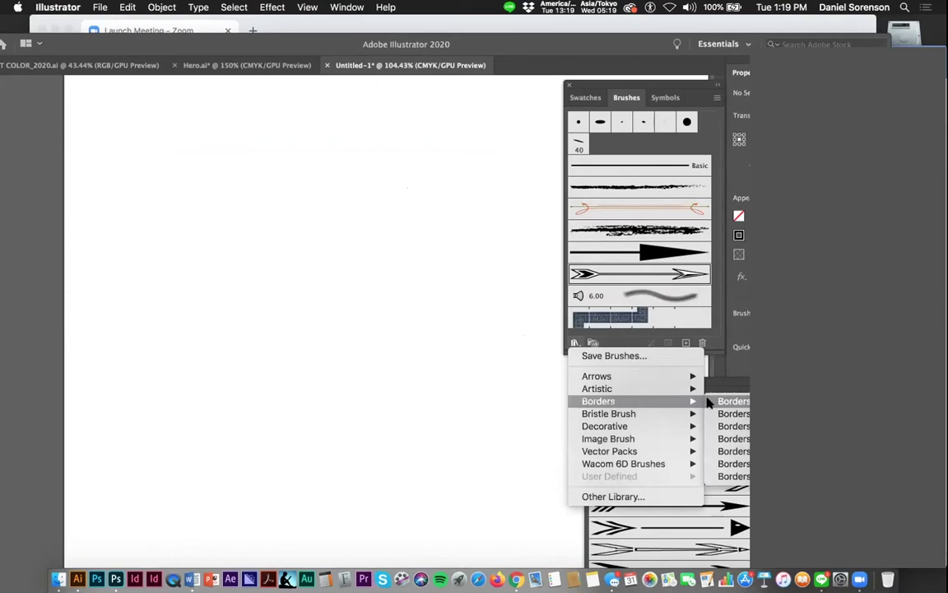
mouse_move(693, 389)
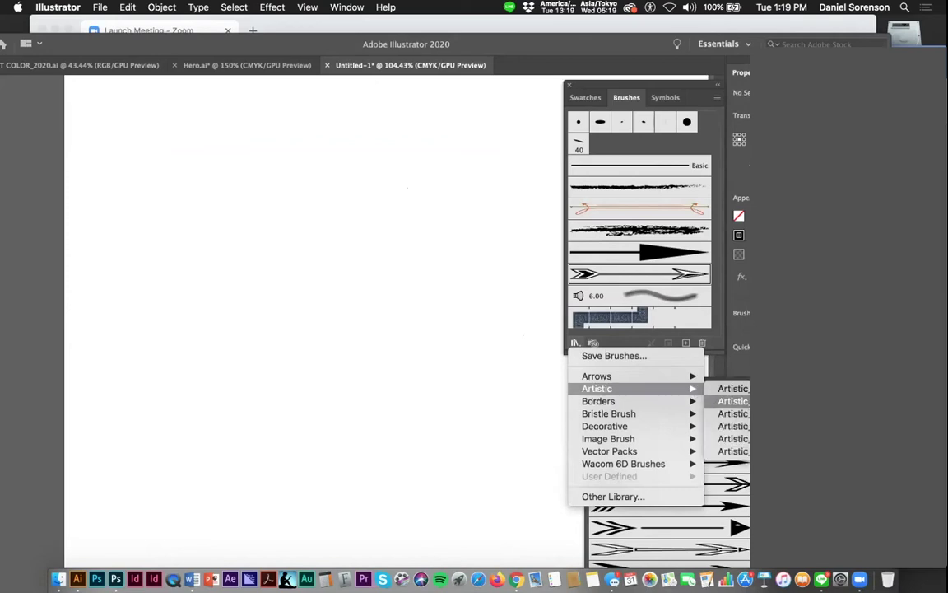
left_click(732, 401)
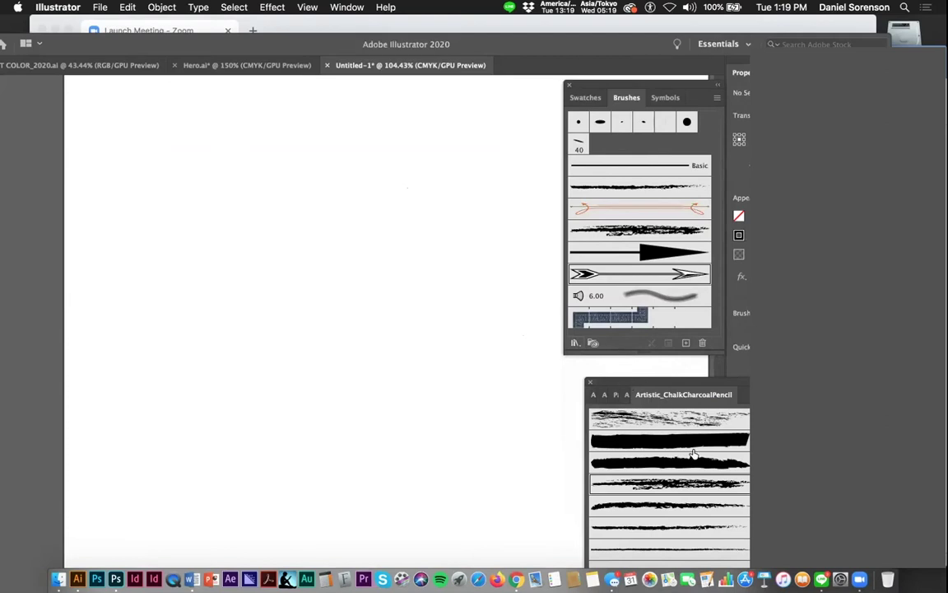
left_click(575, 342)
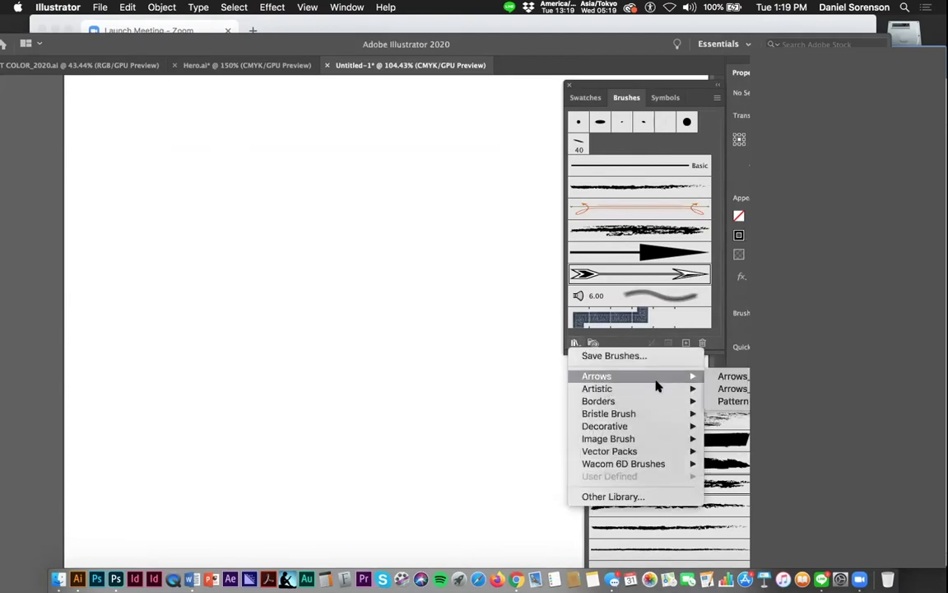
mouse_move(659, 388)
left_click(731, 451)
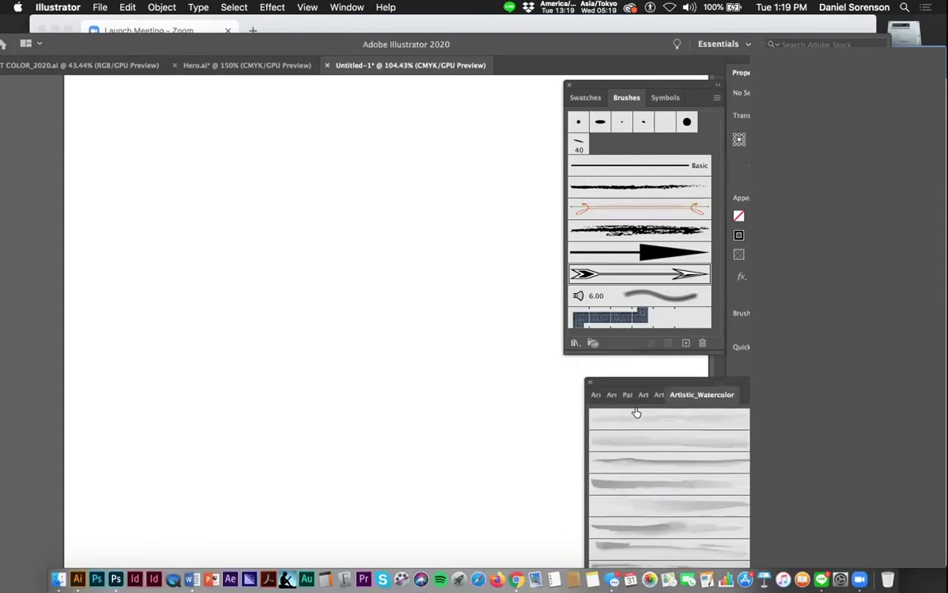
Paint three separate wavy strokes on the empty artboard with the second brush of the Artistic_Watercolor library
left_click(661, 441)
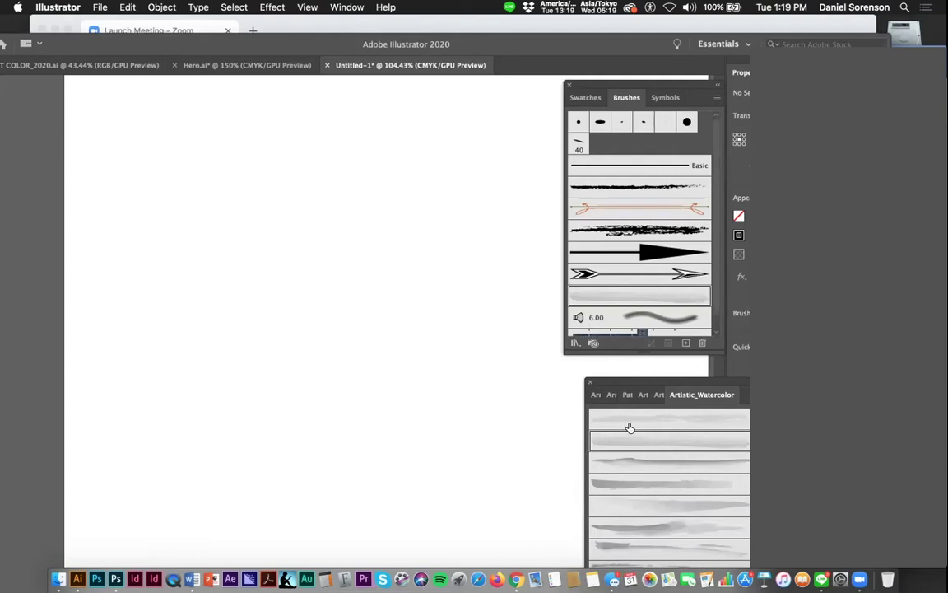
left_click_drag(261, 227, 467, 413)
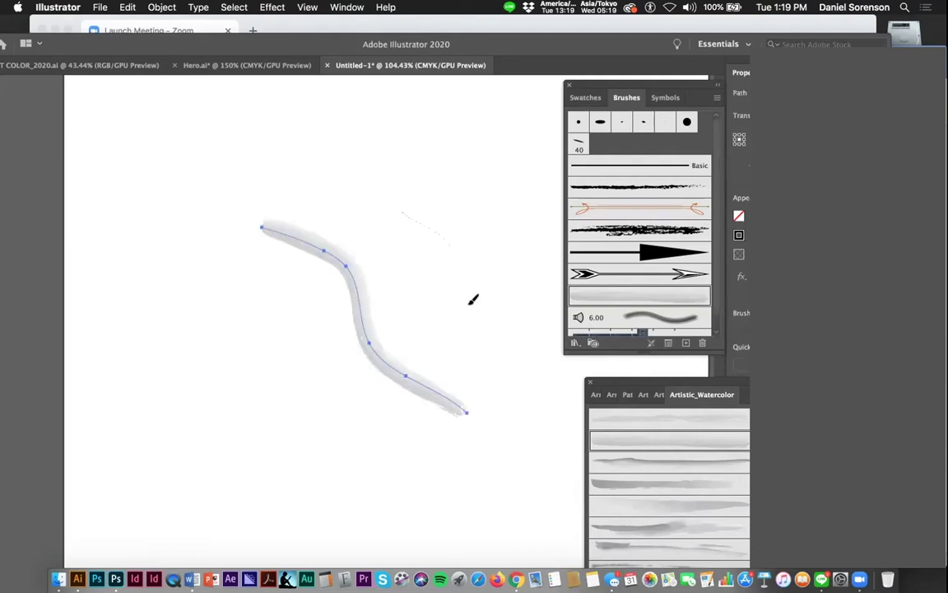
left_click_drag(473, 299, 506, 358)
mouse_move(247, 344)
left_mouse_down()
mouse_move(355, 427)
mouse_move(366, 483)
left_mouse_up()
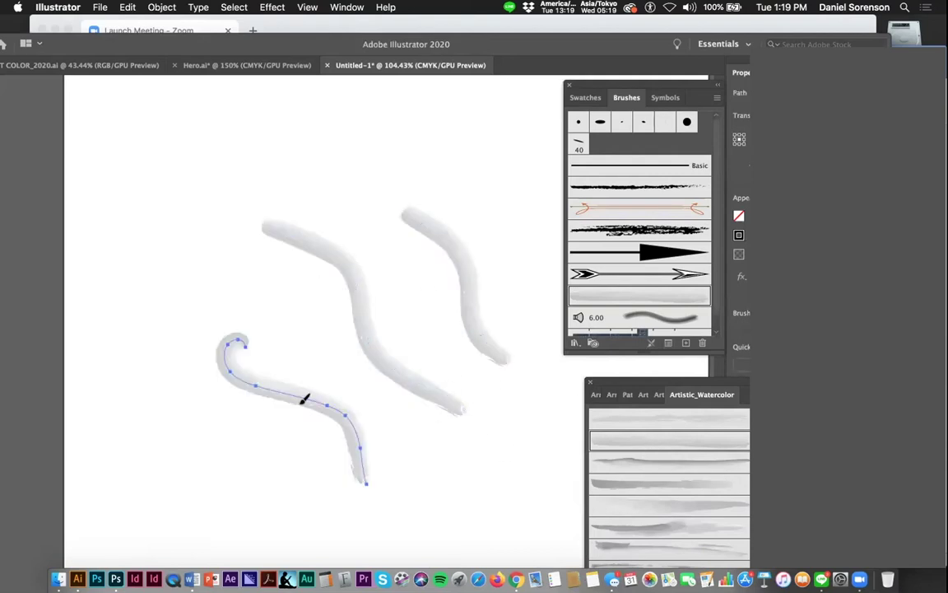
Paint a long curved stroke beside the wavy ones and two small curls around them with the same watercolor brush
mouse_move(284, 317)
left_mouse_down()
mouse_move(305, 331)
mouse_move(280, 326)
left_mouse_up()
mouse_move(233, 279)
left_mouse_down()
mouse_move(183, 400)
mouse_move(232, 495)
mouse_move(289, 465)
left_mouse_up()
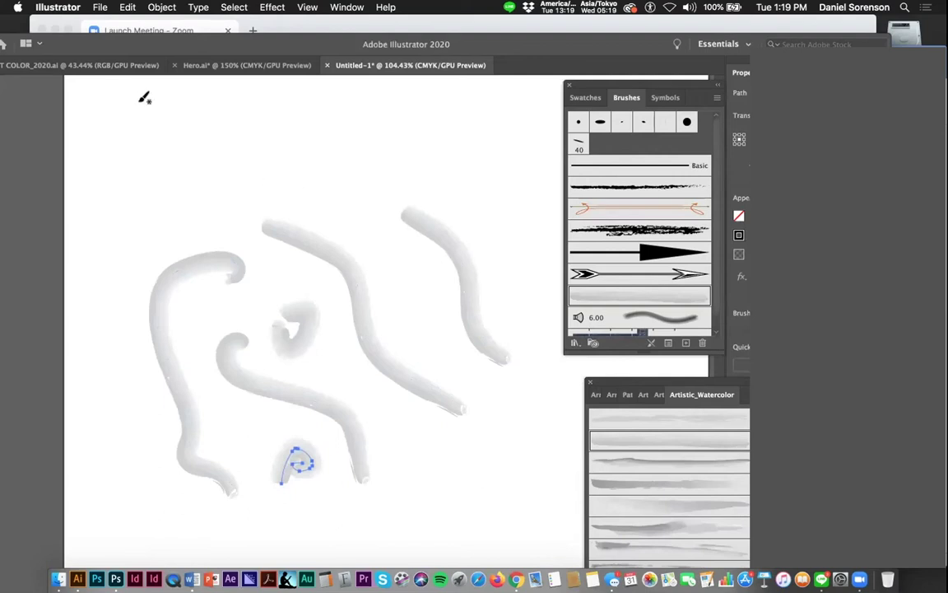
left_click_drag(228, 43, 292, 25)
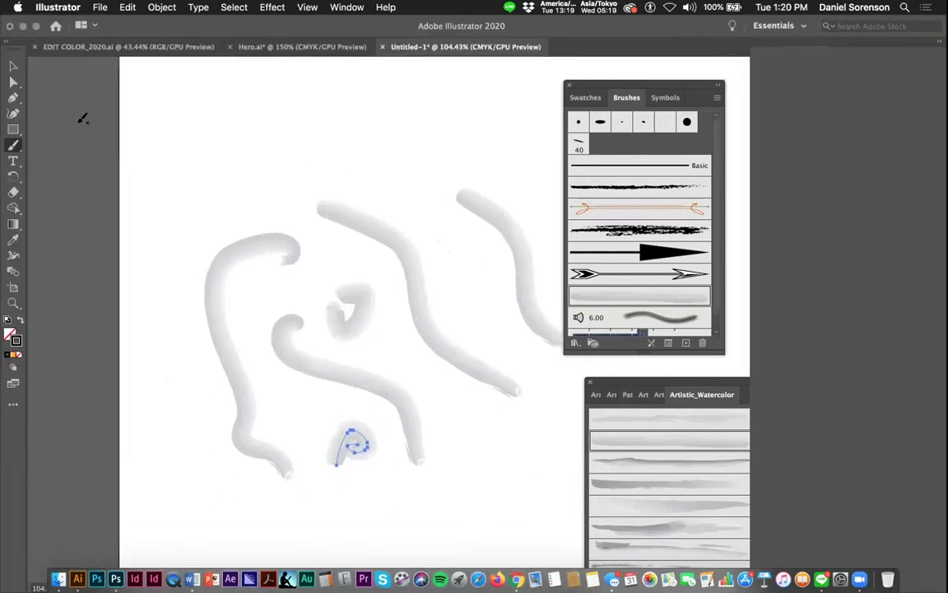
Change the brush of the long curved stroke to the solid arrow and finally to the rough charcoal brush below Basic
left_click(243, 252)
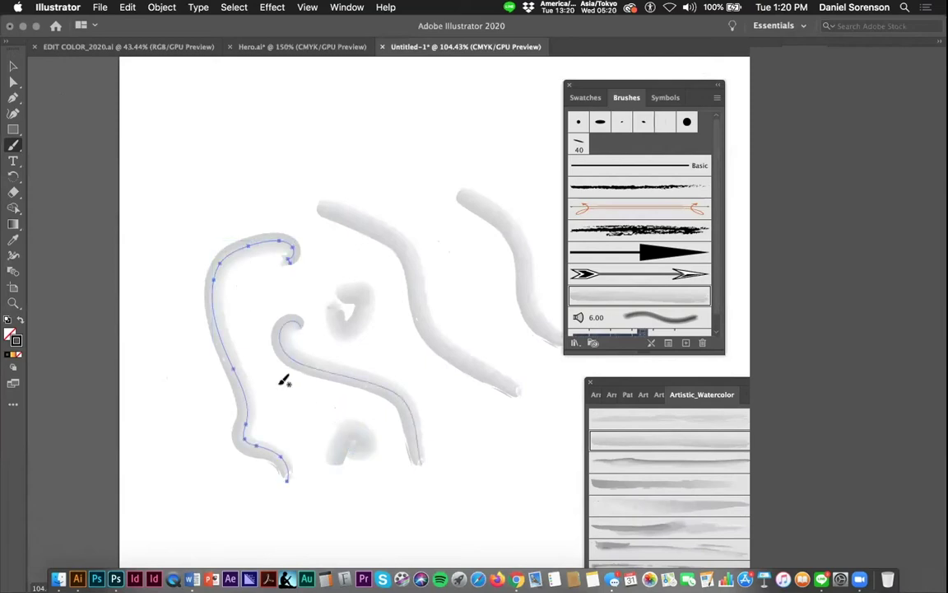
left_click(622, 255)
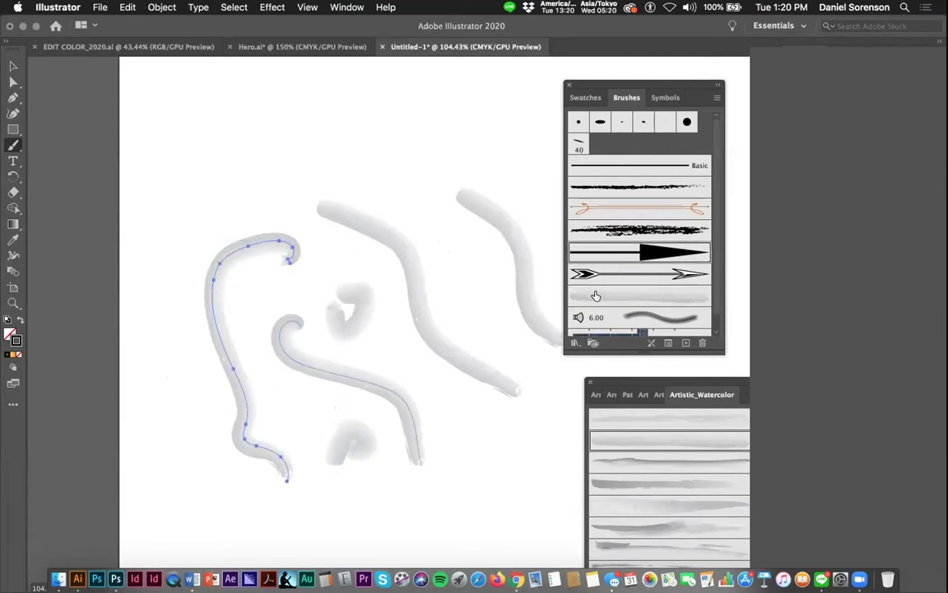
left_click(641, 253)
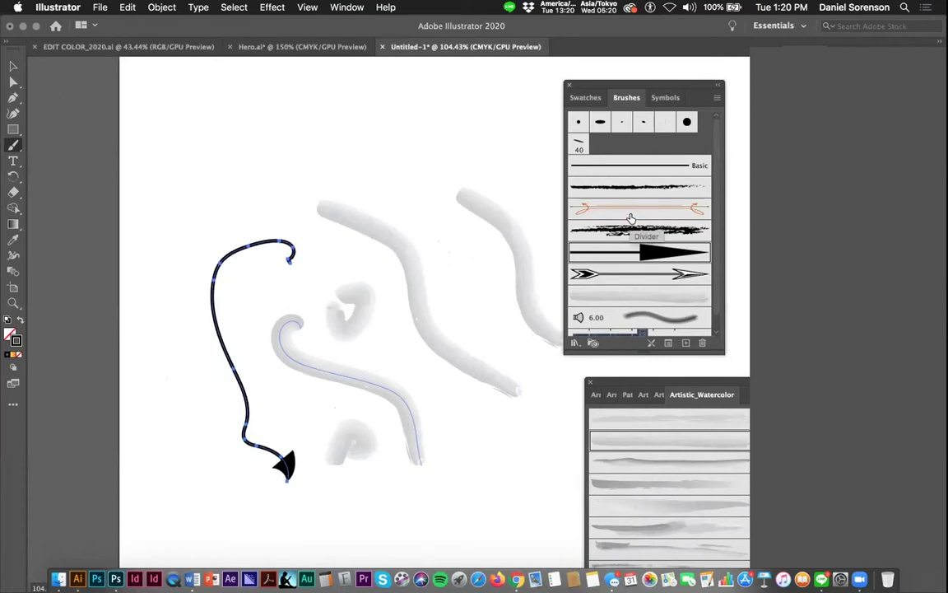
left_click(624, 235)
left_click(624, 184)
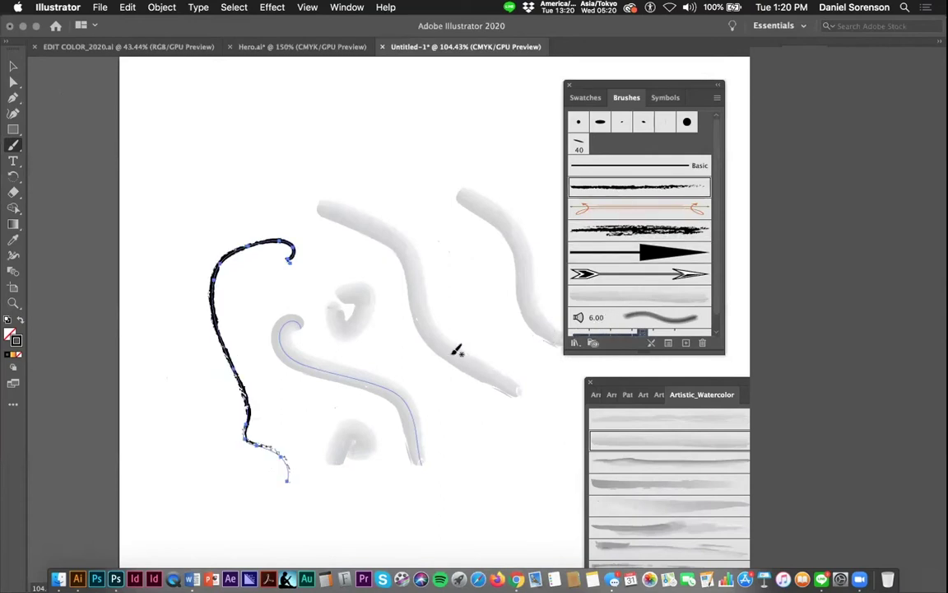
Delete all the watercolor and charcoal strokes from the artboard
key("v")
key("super+a")
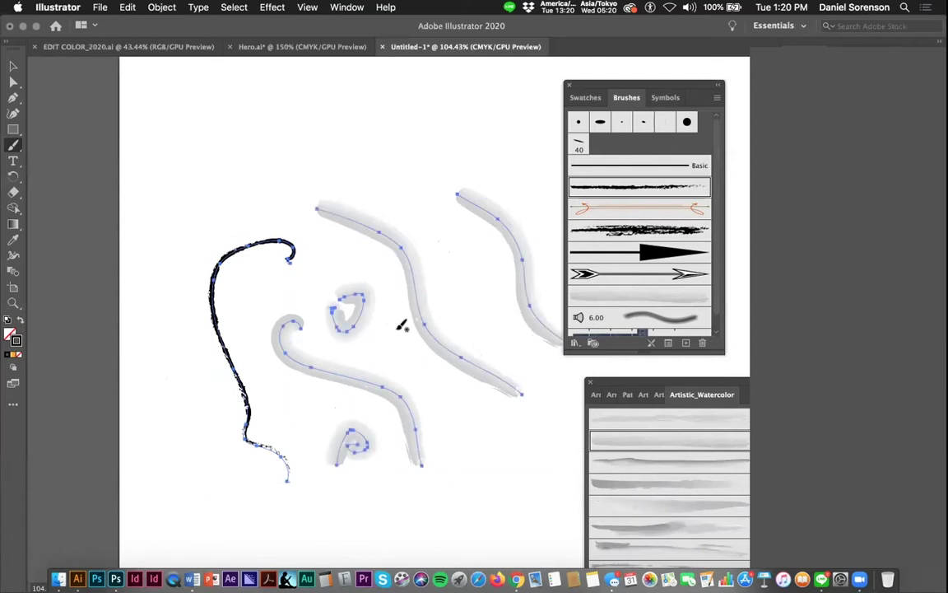
key("Delete")
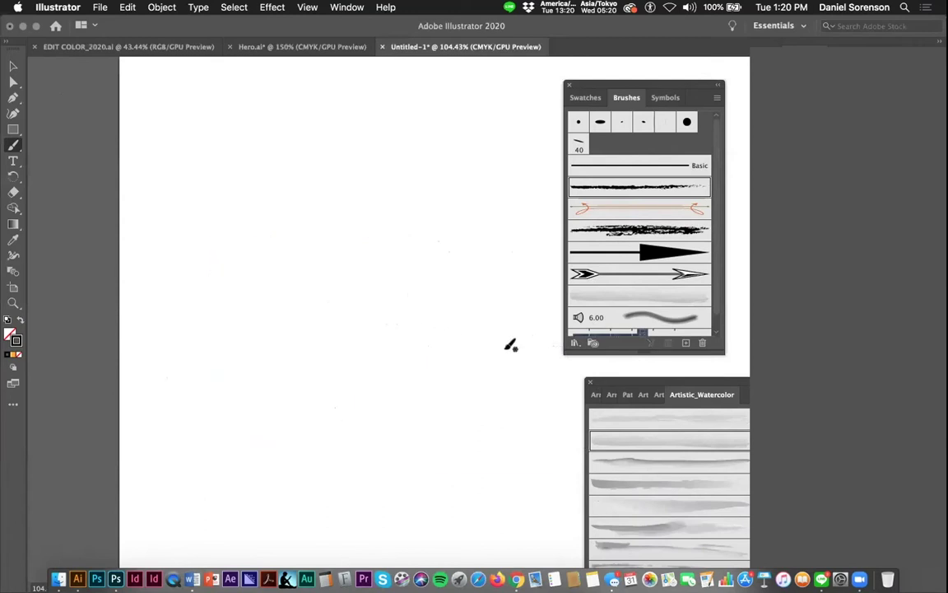
Close the Artistic_Watercolor library and open the Artistic_ScrollPen brush library
left_click(590, 383)
left_click(574, 342)
mouse_move(586, 389)
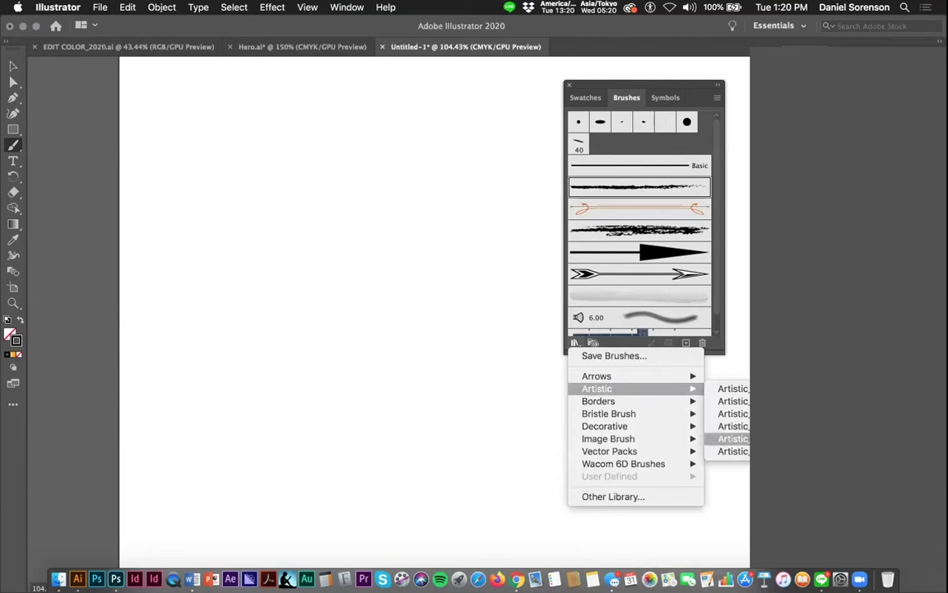
left_click(732, 439)
Paint a large open loop and a smaller curve beneath it, and apply the first Artistic_ScrollPen brush to the smaller curve
left_click(652, 422)
left_click_drag(350, 195, 276, 288)
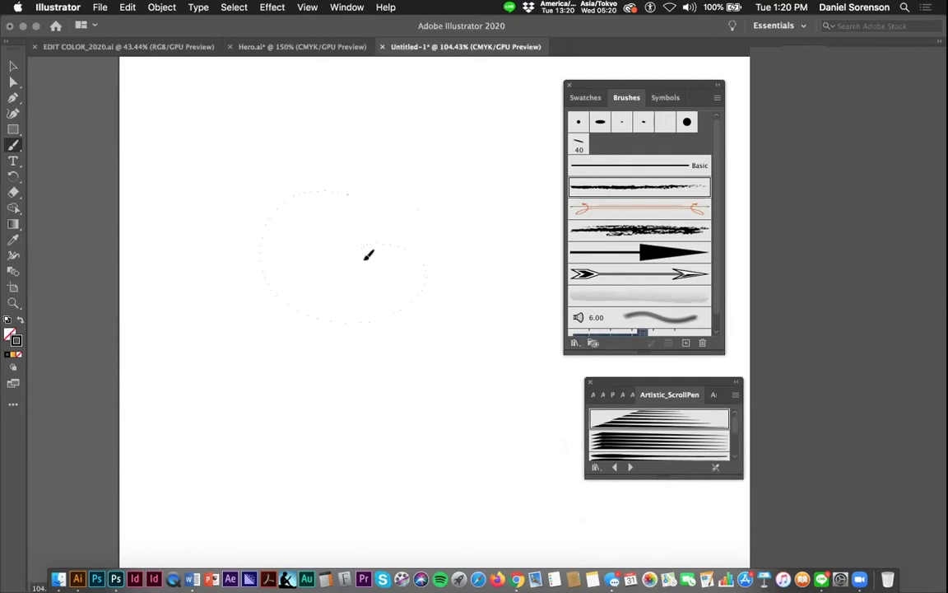
left_click_drag(367, 255, 362, 249)
left_click_drag(383, 356, 455, 395)
left_click(629, 417)
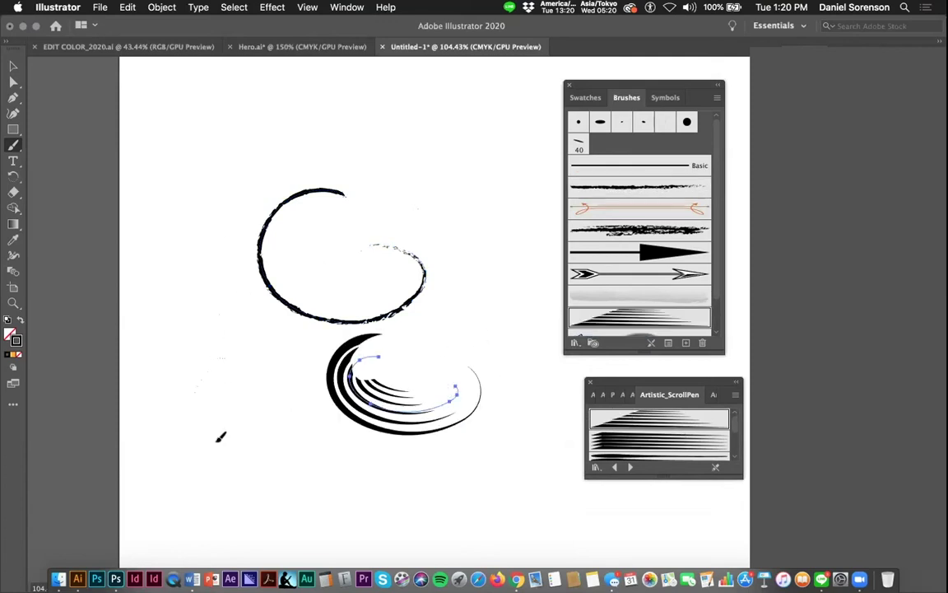
Paint five more curved and looping strokes around the artboard with the first Artistic_ScrollPen brush
left_click_drag(231, 346, 286, 356)
mouse_move(288, 146)
left_mouse_down()
mouse_move(435, 166)
mouse_move(494, 223)
left_mouse_up()
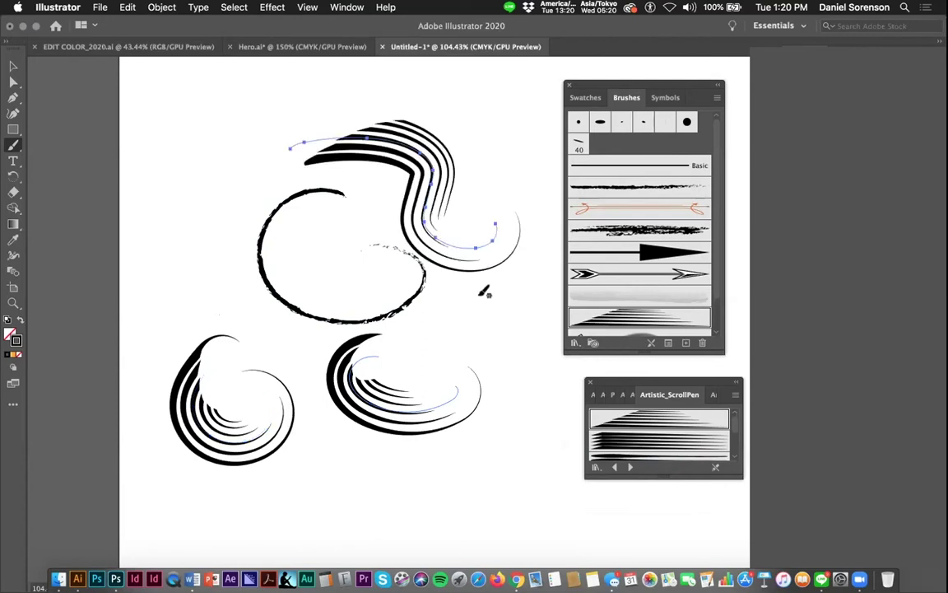
left_click_drag(466, 335, 506, 365)
mouse_move(406, 483)
left_mouse_down()
mouse_move(388, 463)
mouse_move(347, 541)
mouse_move(351, 503)
left_mouse_up()
left_click_drag(468, 490, 429, 506)
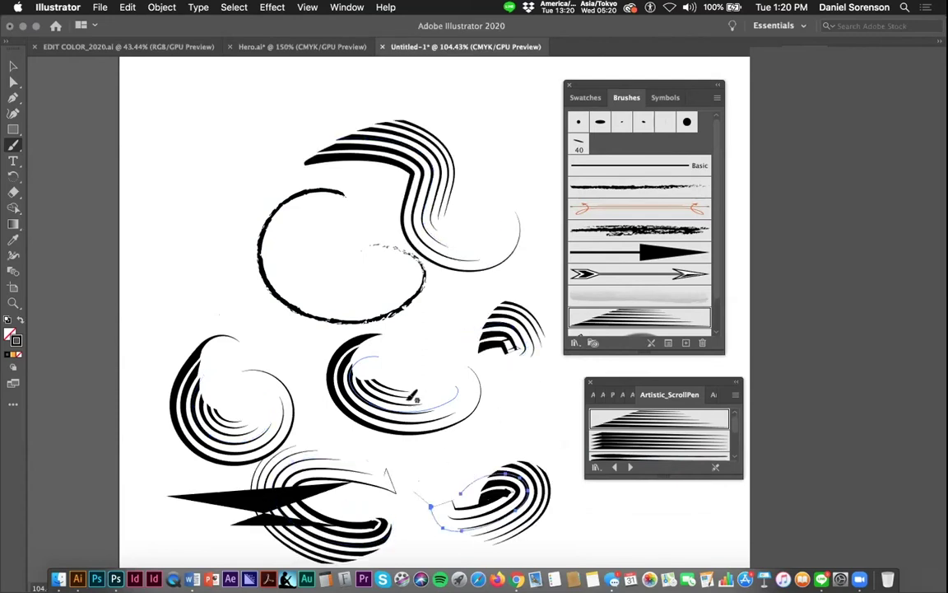
Draw a circle near the artboard's upper left with the Ellipse tool and apply the tapered ScrollPen brush to its outline
left_click_drag(14, 130, 68, 144)
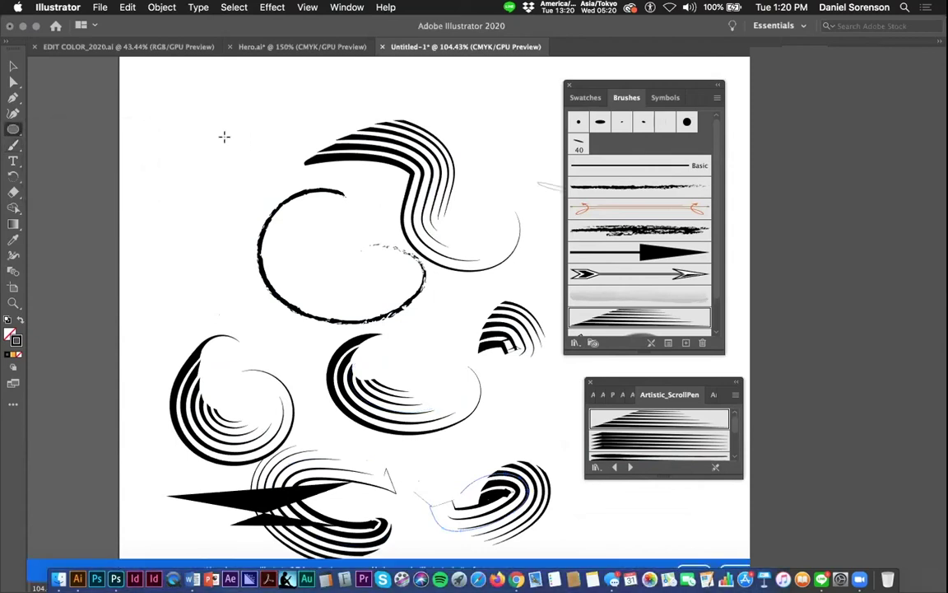
mouse_move(199, 122)
left_mouse_down()
mouse_move(226, 163)
mouse_move(336, 271)
left_mouse_up()
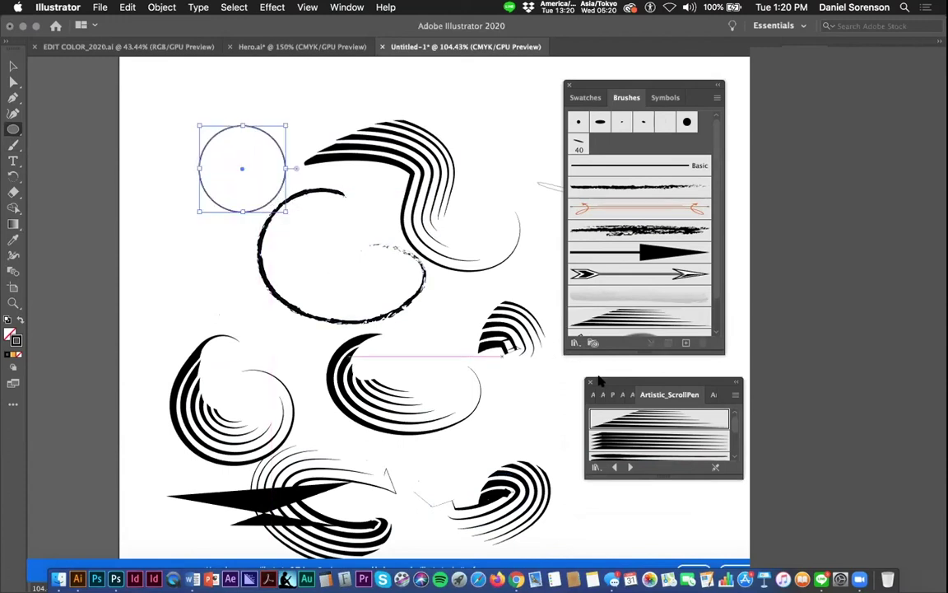
left_click(620, 319)
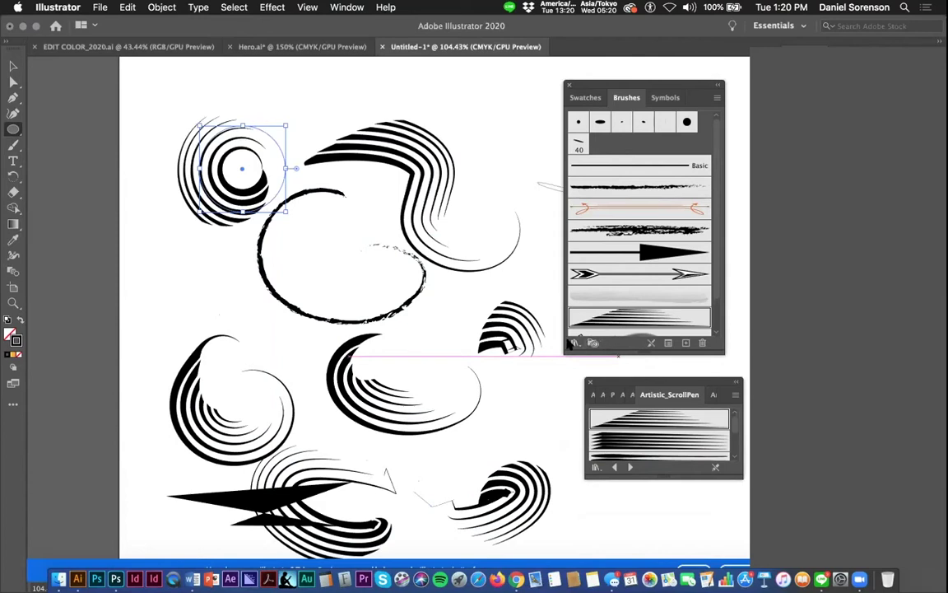
Delete all the painted strokes, leaving only the brushed circle on the artboard
left_click(13, 66)
left_click(321, 384)
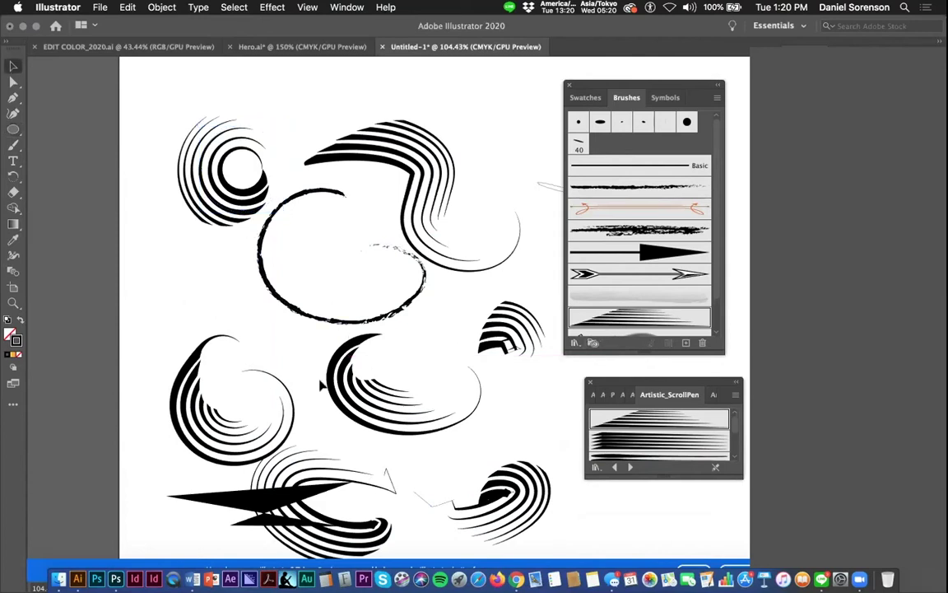
mouse_move(461, 244)
left_mouse_down()
mouse_move(381, 317)
mouse_move(338, 466)
left_mouse_up()
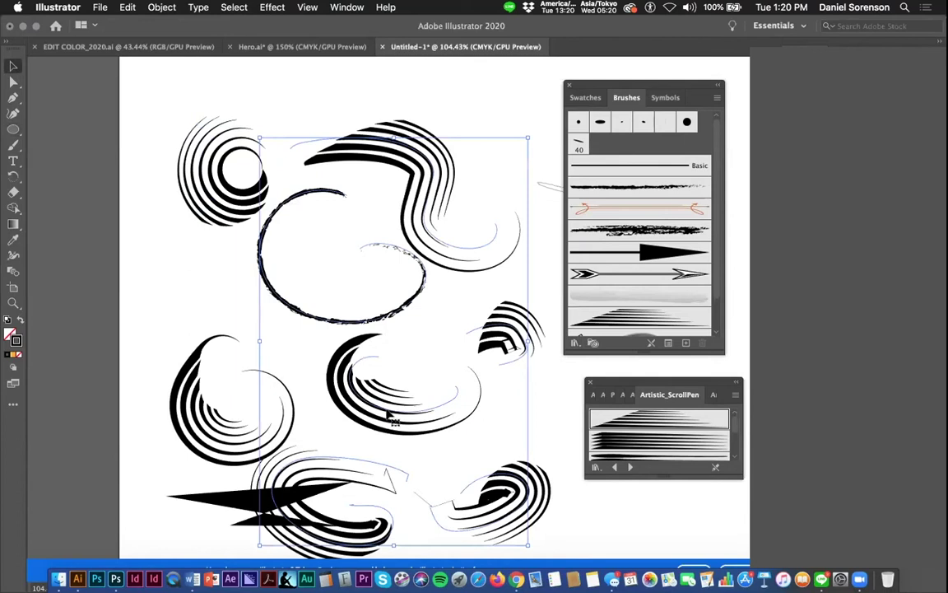
key("Delete")
left_click_drag(185, 462, 258, 403)
key("Delete")
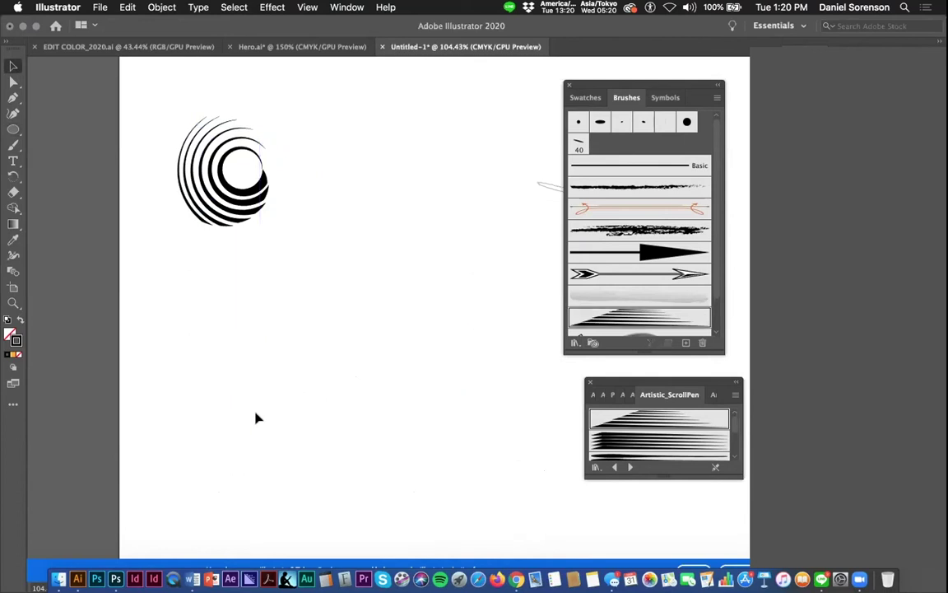
Choose another multi-line brush further down the Artistic_ScrollPen library and paint a long wave, an S-shaped curve and a spiral with the Paintbrush
left_click(13, 144)
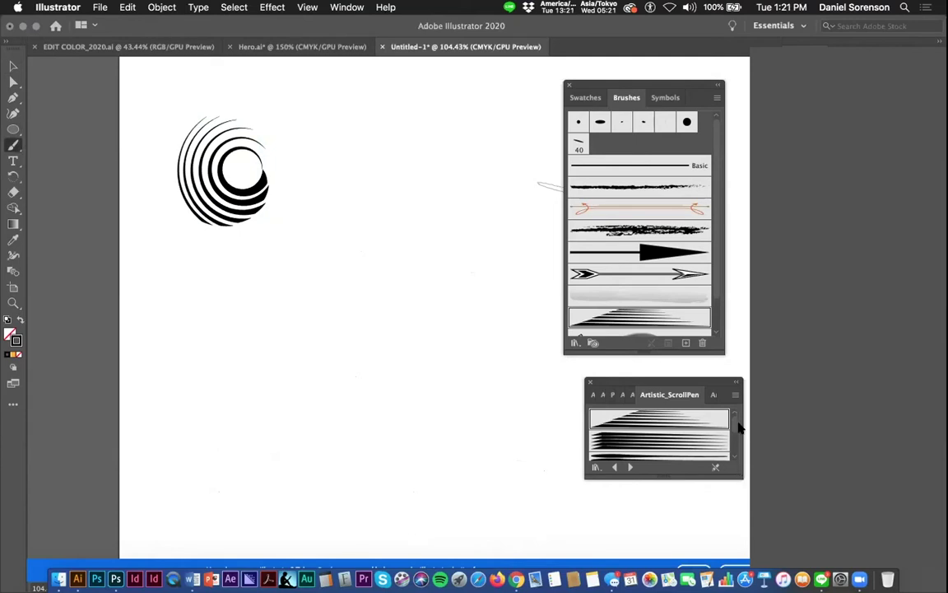
scroll(733, 437, "down", 10)
scroll(734, 433, "down", 10)
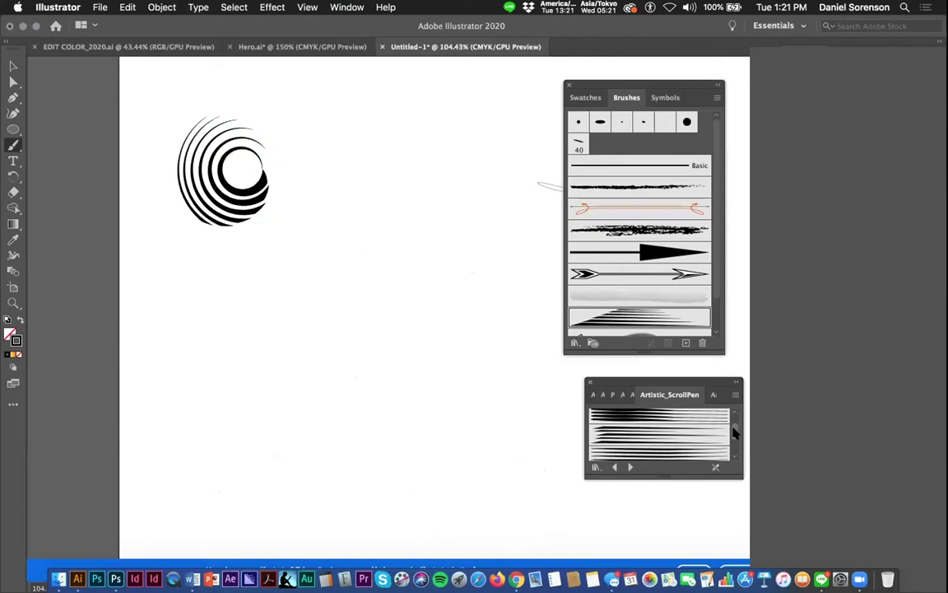
left_click(635, 425)
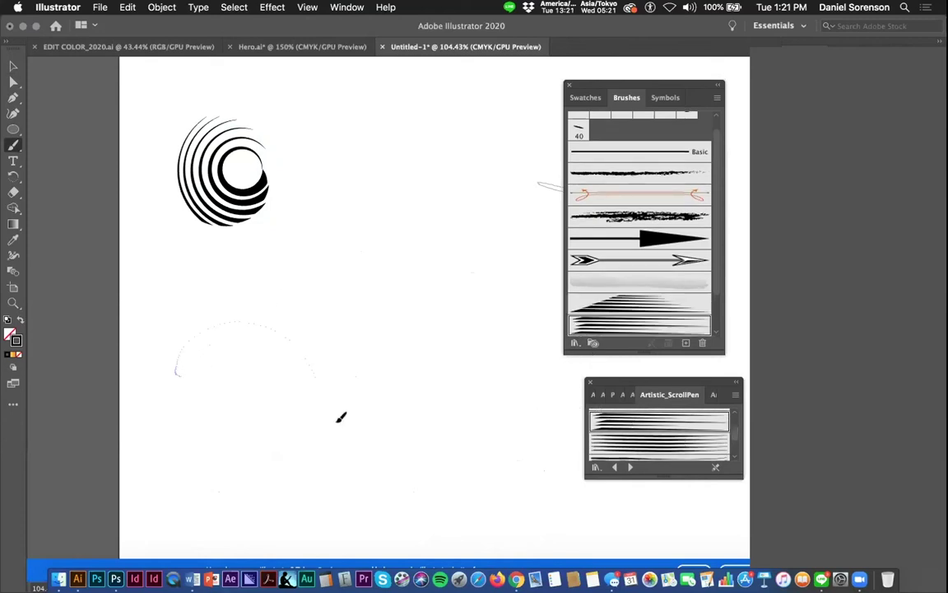
left_click_drag(520, 427, 521, 433)
left_click_drag(467, 164, 391, 183)
mouse_move(316, 275)
left_mouse_down()
mouse_move(374, 261)
mouse_move(364, 260)
left_mouse_up()
mouse_move(226, 424)
left_mouse_down()
mouse_move(231, 515)
mouse_move(248, 481)
left_mouse_up()
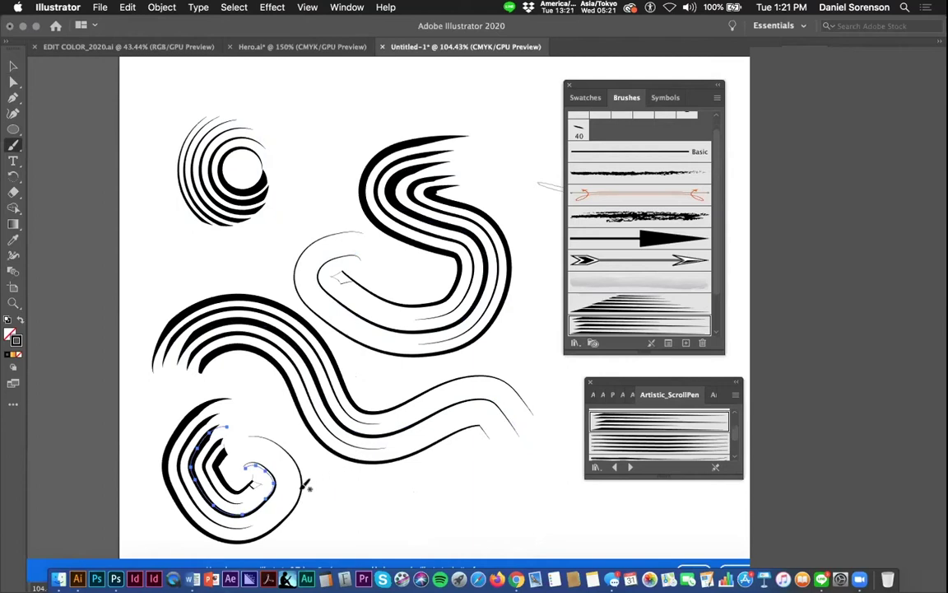
Smooth the spiral stroke by retracing its path repeatedly with the Smooth tool
mouse_move(183, 465)
left_mouse_down()
mouse_move(229, 513)
mouse_move(258, 481)
left_mouse_up()
left_click_drag(208, 437, 245, 483)
mouse_move(201, 455)
left_mouse_down()
mouse_move(206, 505)
mouse_move(256, 484)
left_mouse_up()
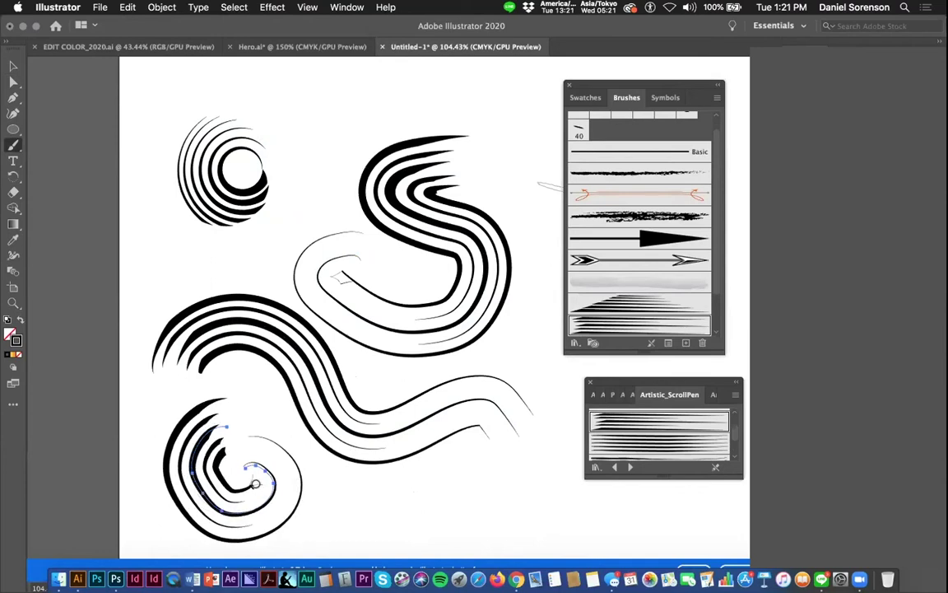
mouse_move(186, 460)
left_mouse_down()
mouse_move(225, 518)
mouse_move(245, 466)
left_mouse_up()
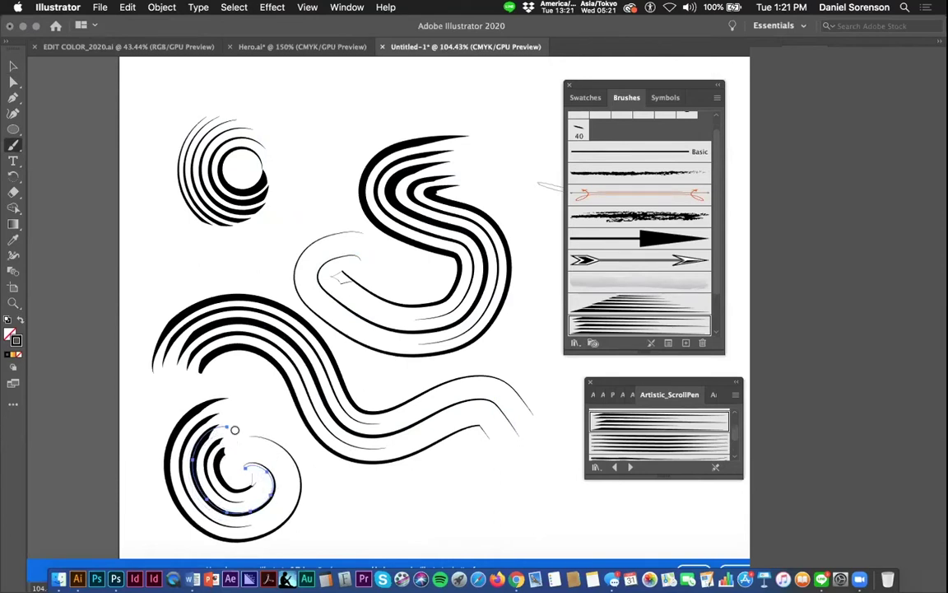
mouse_move(214, 490)
left_mouse_down()
mouse_move(271, 476)
mouse_move(228, 455)
mouse_move(212, 429)
mouse_move(190, 468)
mouse_move(262, 501)
mouse_move(228, 434)
mouse_move(235, 468)
mouse_move(214, 427)
mouse_move(198, 498)
mouse_move(260, 508)
mouse_move(252, 442)
left_mouse_up()
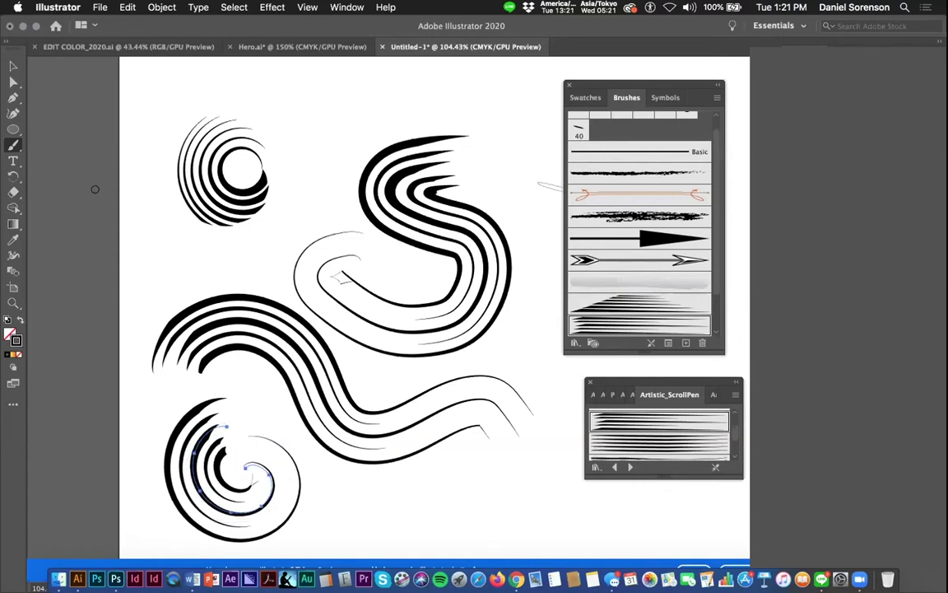
Delete the circle and all the ScrollPen strokes from the artboard
left_click(13, 66)
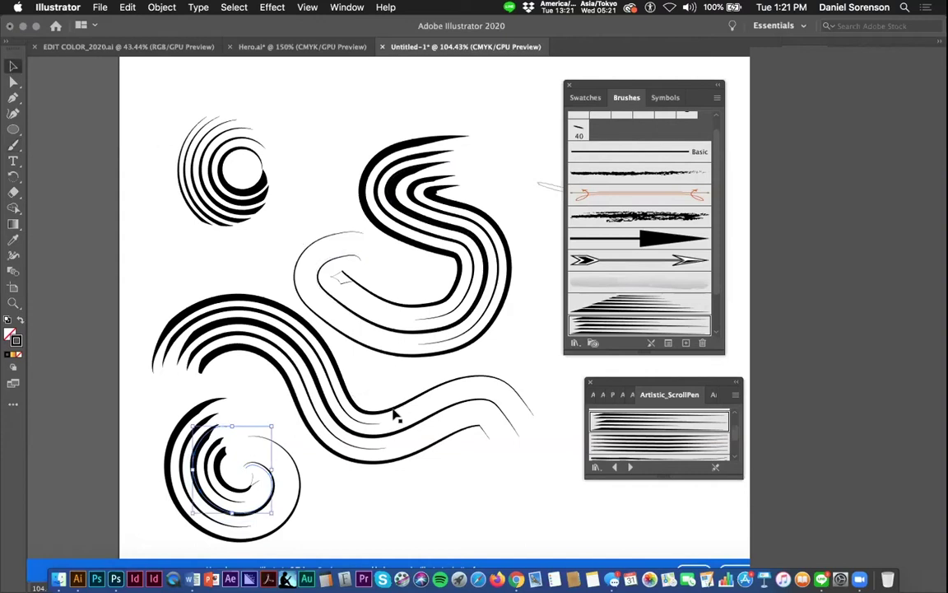
key("super+a")
key("Delete")
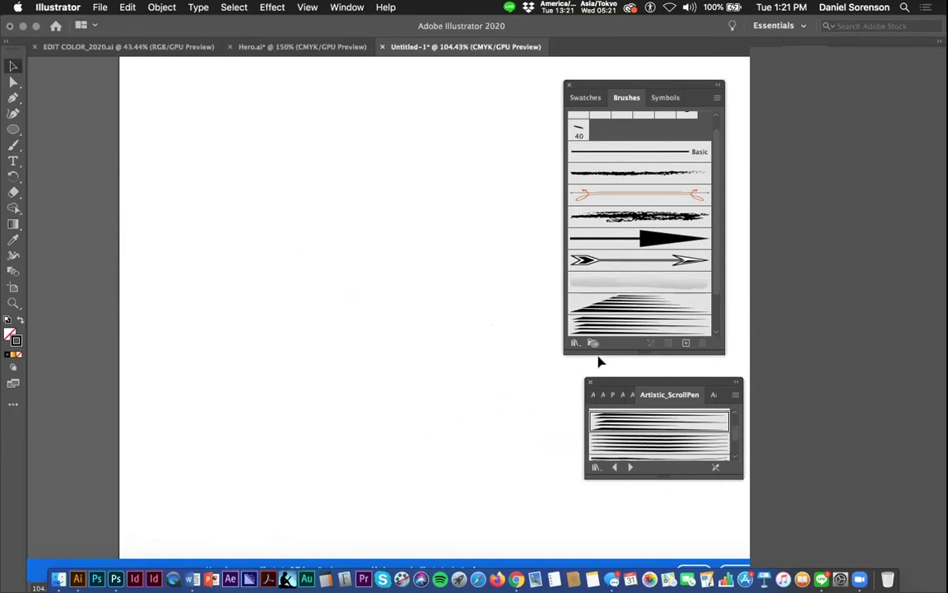
Open the decorative Elegant Curl & Floral Brush Set library and place its panel over the artboard's upper left corner
left_click(576, 342)
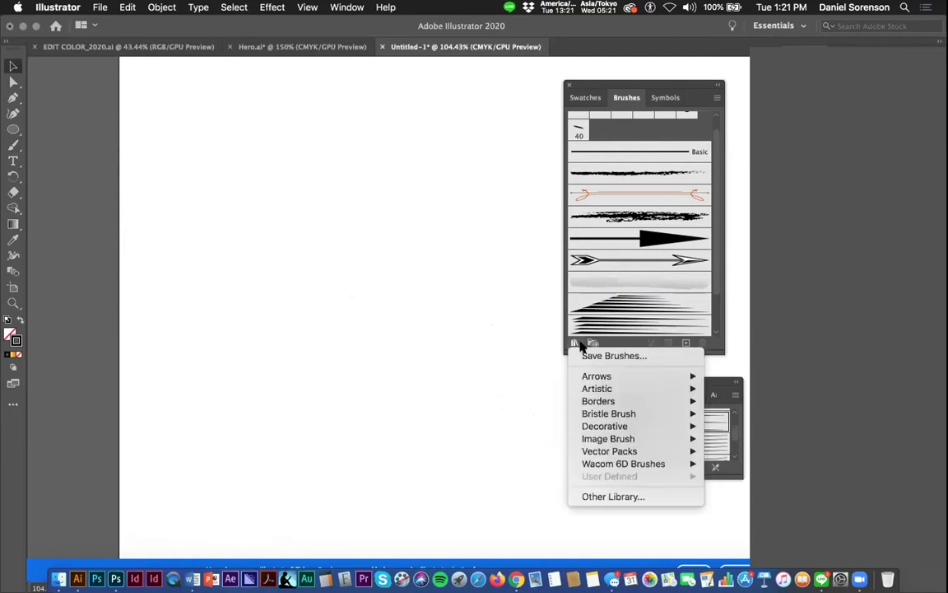
mouse_move(586, 413)
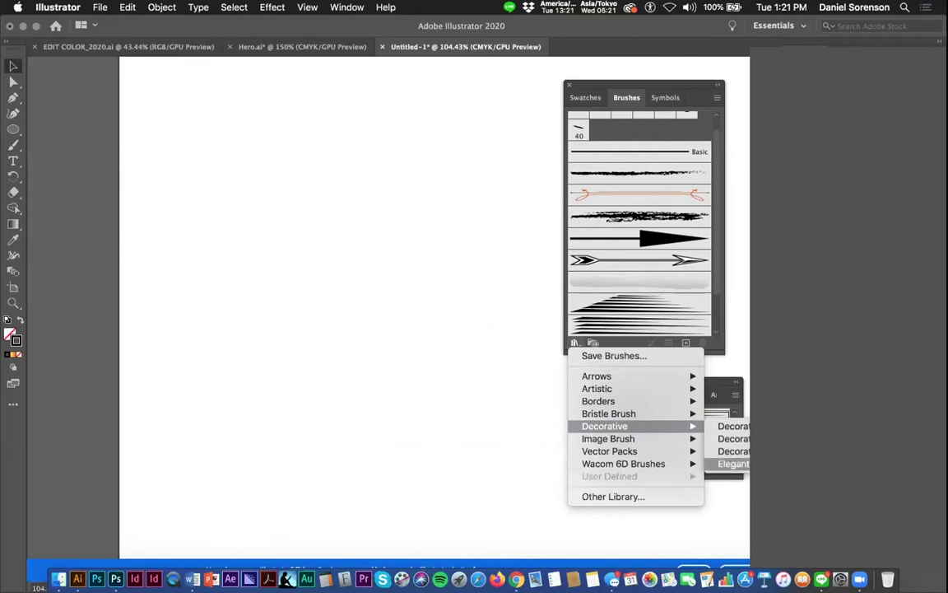
left_click(732, 463)
mouse_move(642, 385)
left_mouse_down()
mouse_move(412, 255)
mouse_move(220, 80)
left_mouse_up()
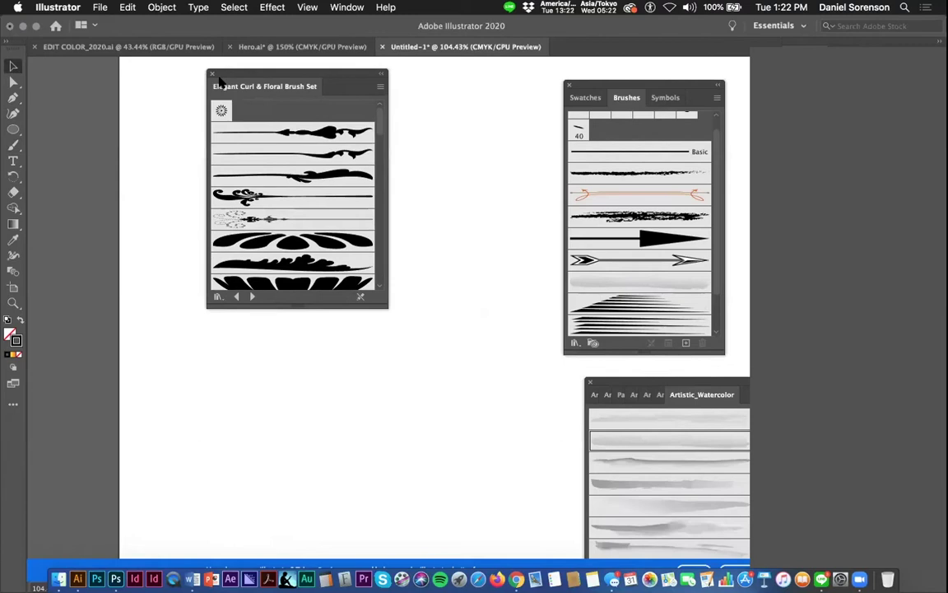
left_click_drag(302, 77, 176, 81)
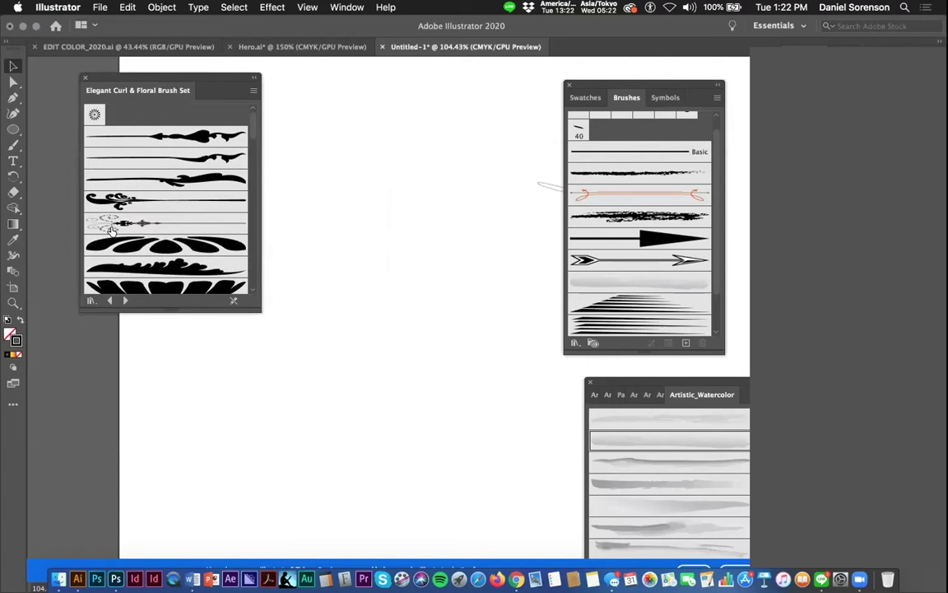
Draw a straight horizontal line about 240 pt long across the middle of the artboard with the Pen tool and apply the fanned-petals floral brush
left_click(162, 244)
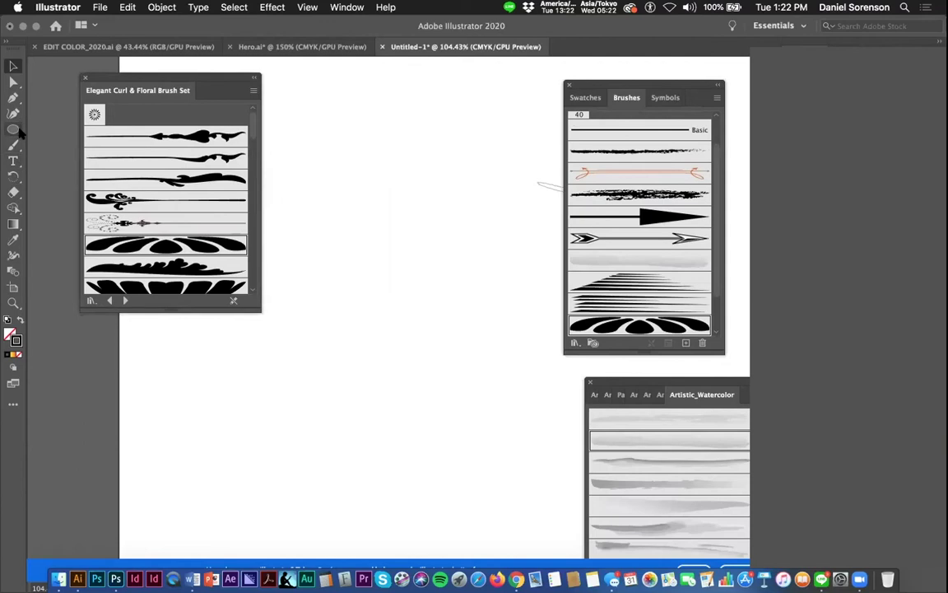
left_click(15, 96)
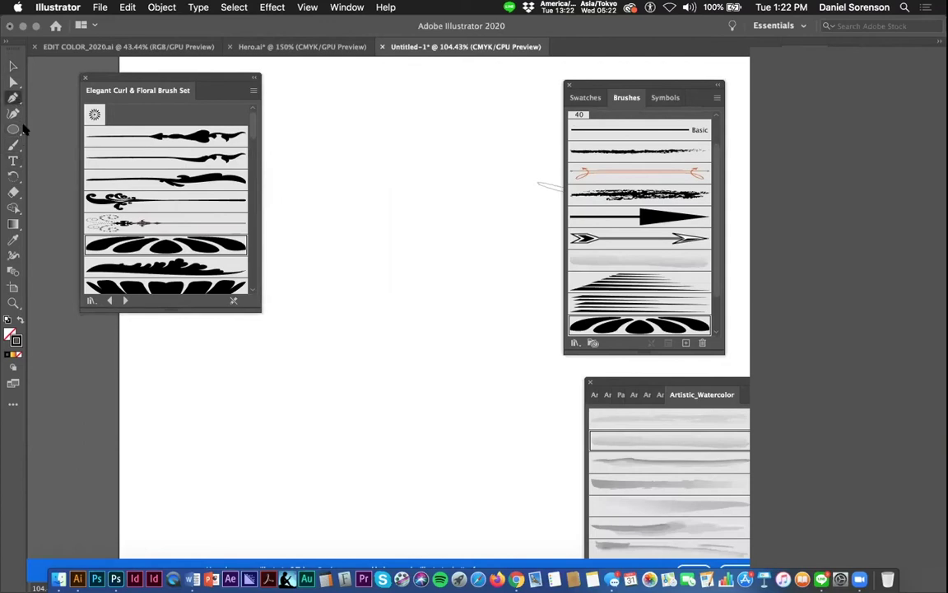
left_click(237, 371)
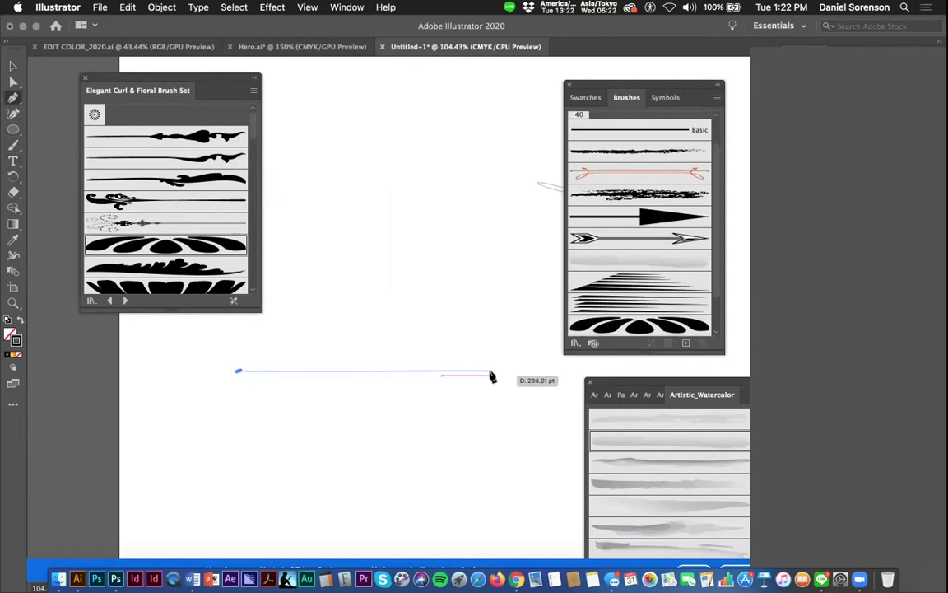
left_click(492, 371)
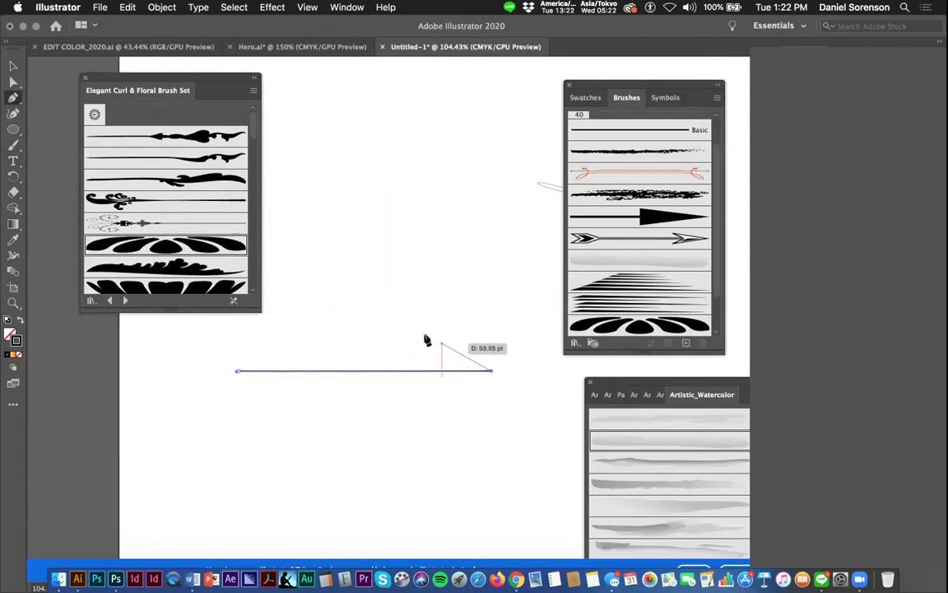
left_click(416, 340, "super")
left_click(294, 372, "super")
left_click(169, 244)
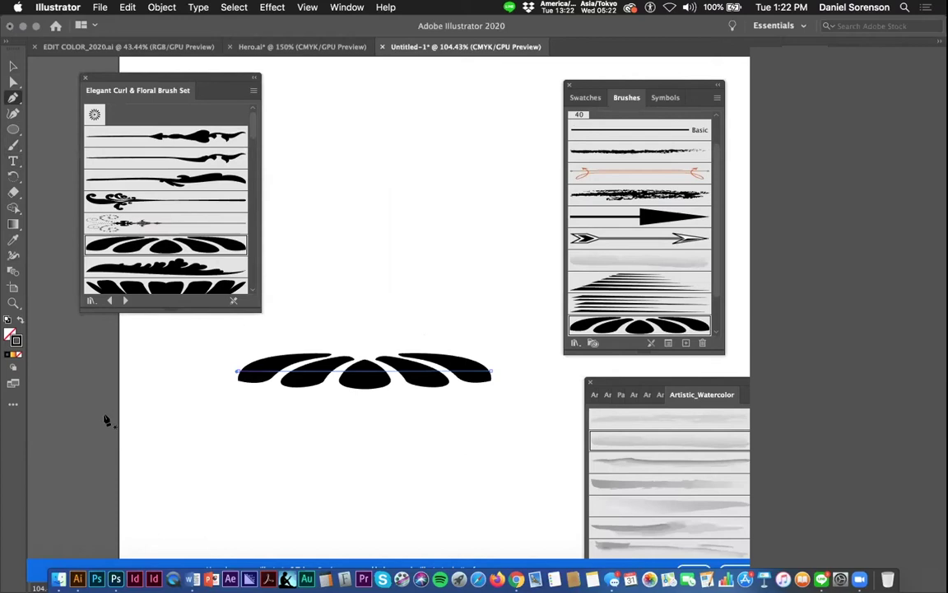
Replace the line's brush with a leafy scroll brush from further down the Elegant Curl & Floral Brush Set
left_click_drag(252, 130, 253, 188)
left_click(181, 249)
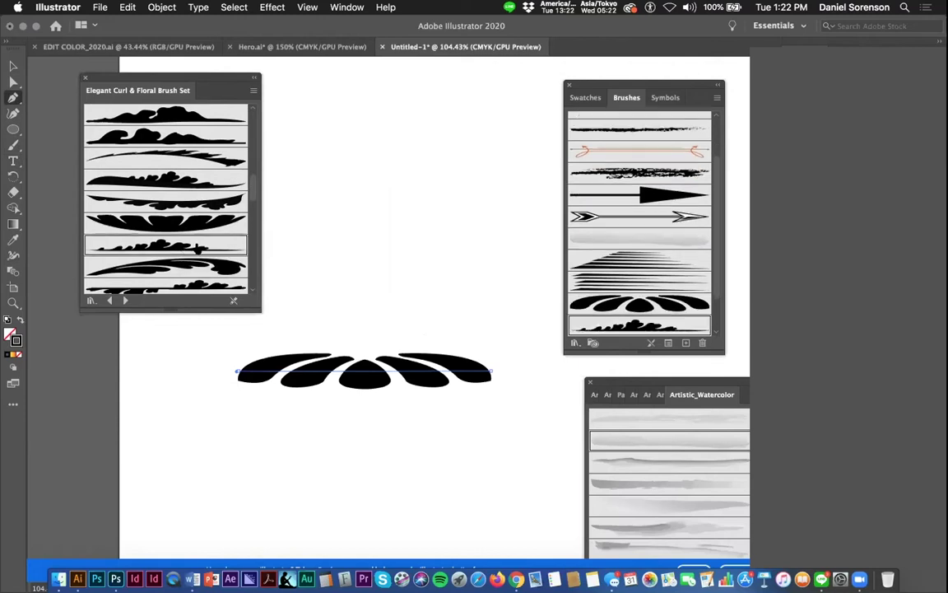
left_click(13, 66)
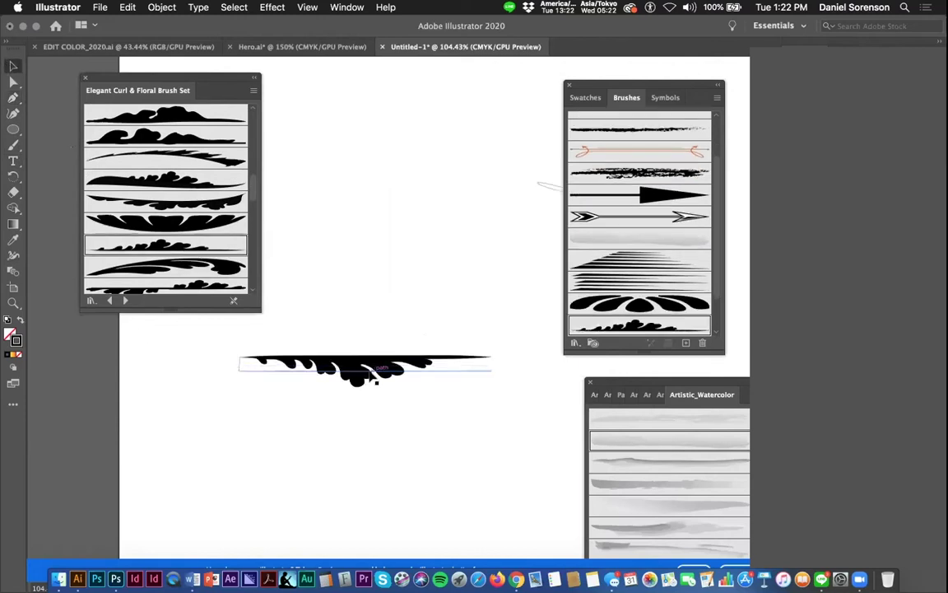
Look through the remaining floral brushes, close their library and delete the brushed line from the artboard
scroll(251, 202, "down", 10)
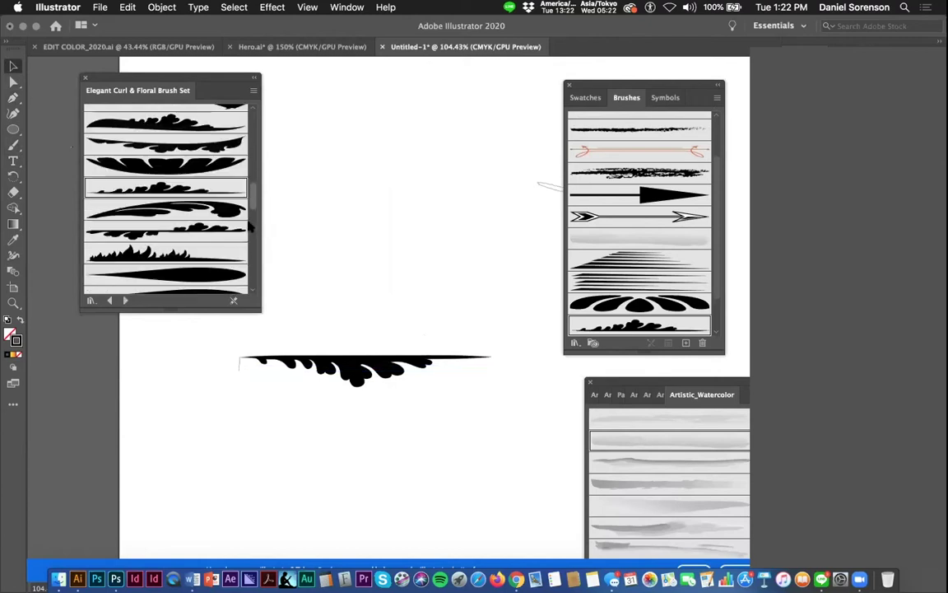
scroll(251, 184, "up", 6)
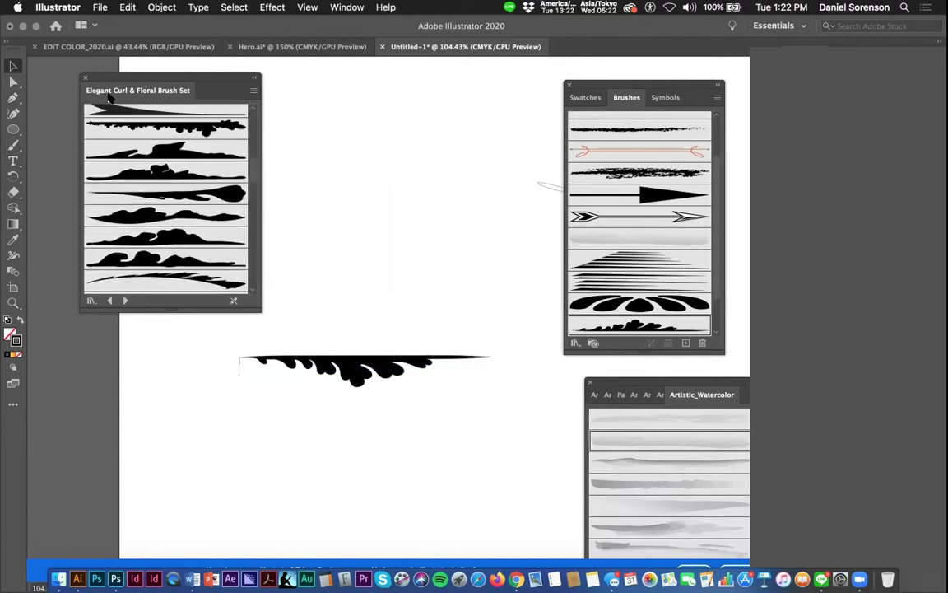
scroll(245, 230, "down", 10)
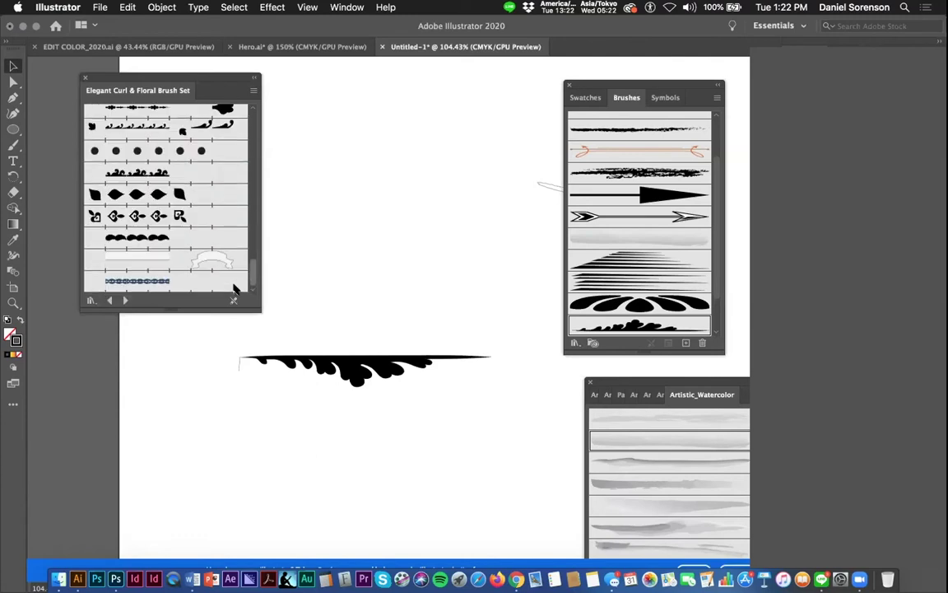
scroll(241, 220, "up", 6)
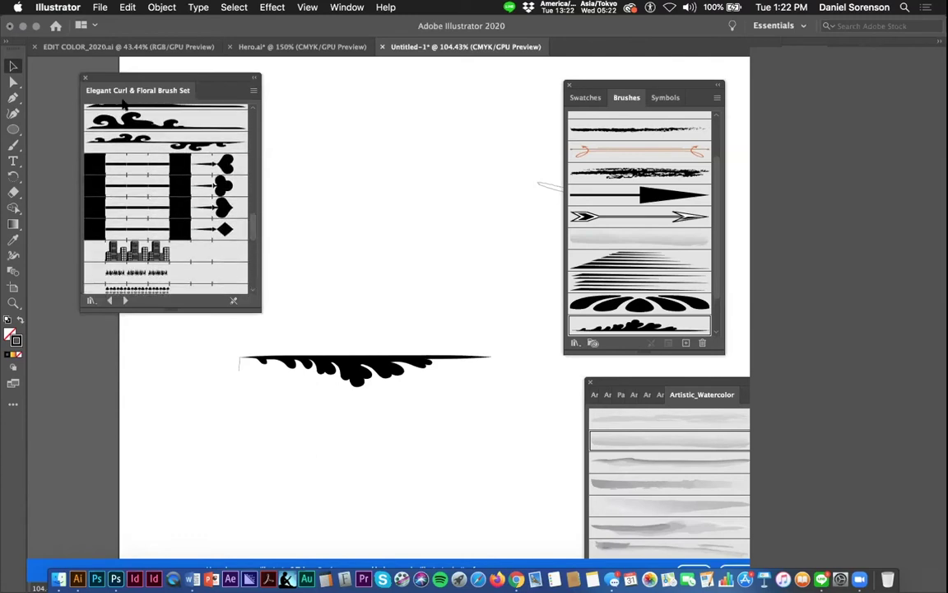
left_click(86, 76)
left_click(350, 360)
key("Delete")
Open the Artistic_Ink brush library and place its panel beside the drawing, overlapping the Brushes panel
left_click(575, 342)
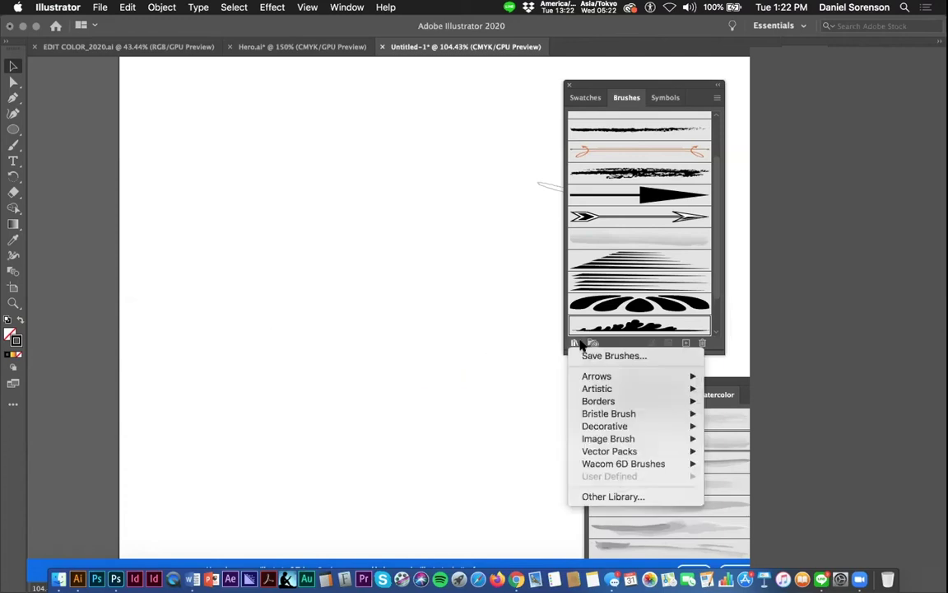
mouse_move(596, 387)
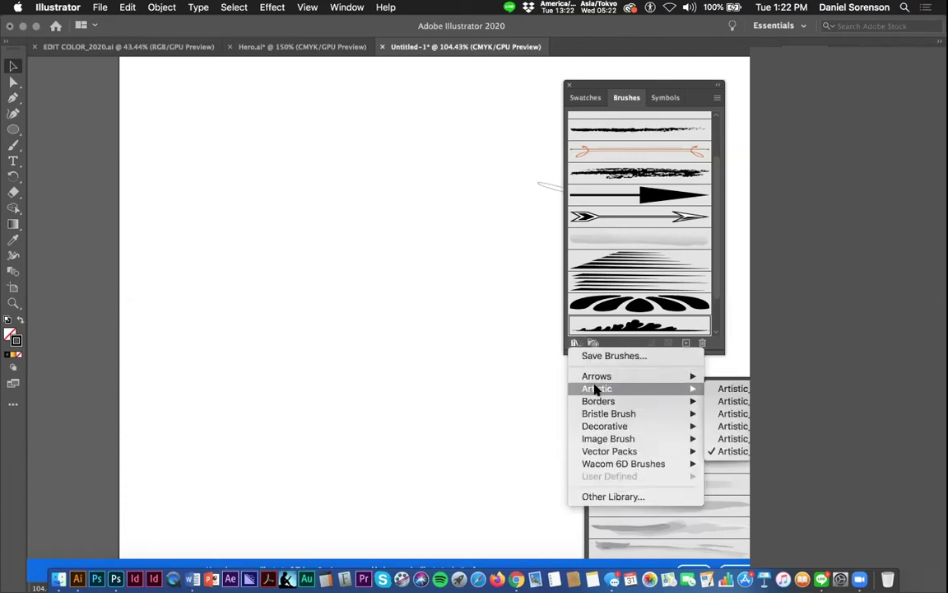
left_click(730, 413)
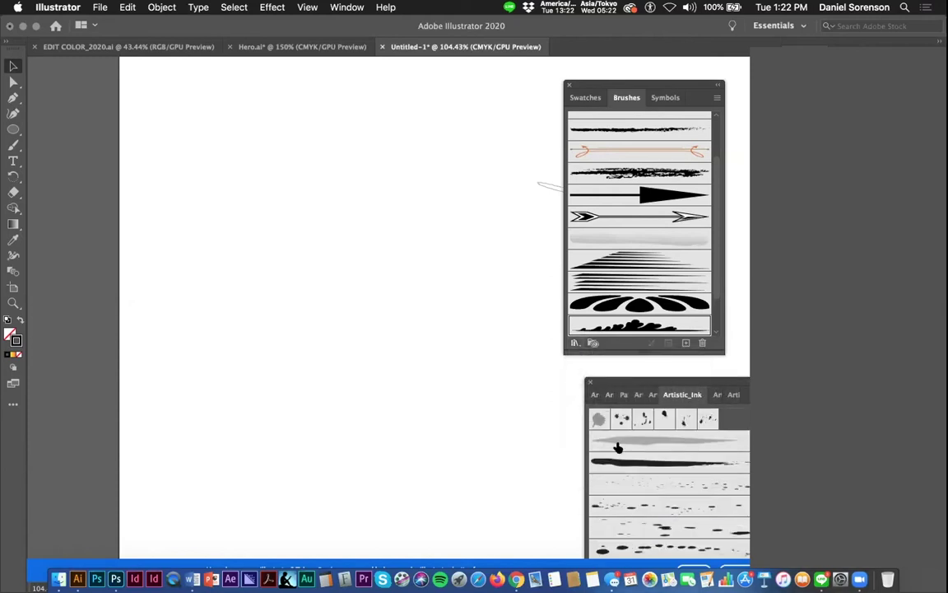
mouse_move(628, 385)
left_mouse_down()
mouse_move(513, 203)
mouse_move(565, 306)
mouse_move(571, 234)
mouse_move(533, 243)
left_mouse_up()
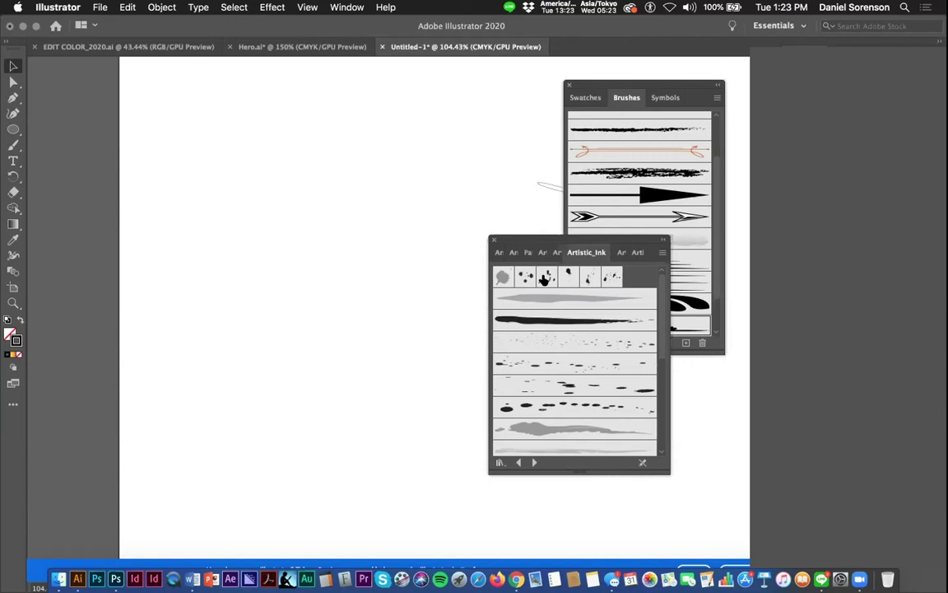
Choose the Ink Splats scatter brush and paint several short curved strokes across the artboard with the Paintbrush
left_click(526, 278)
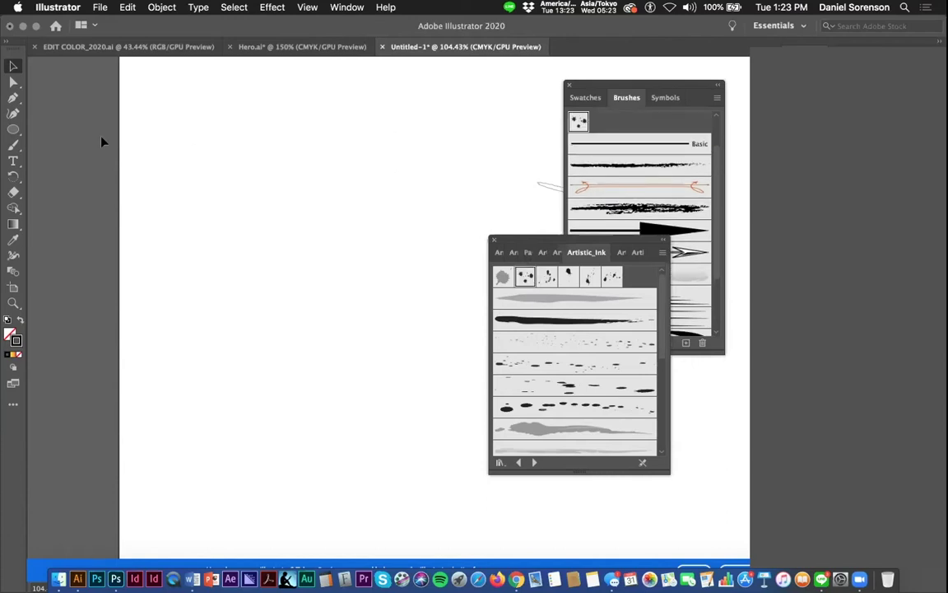
left_click(13, 144)
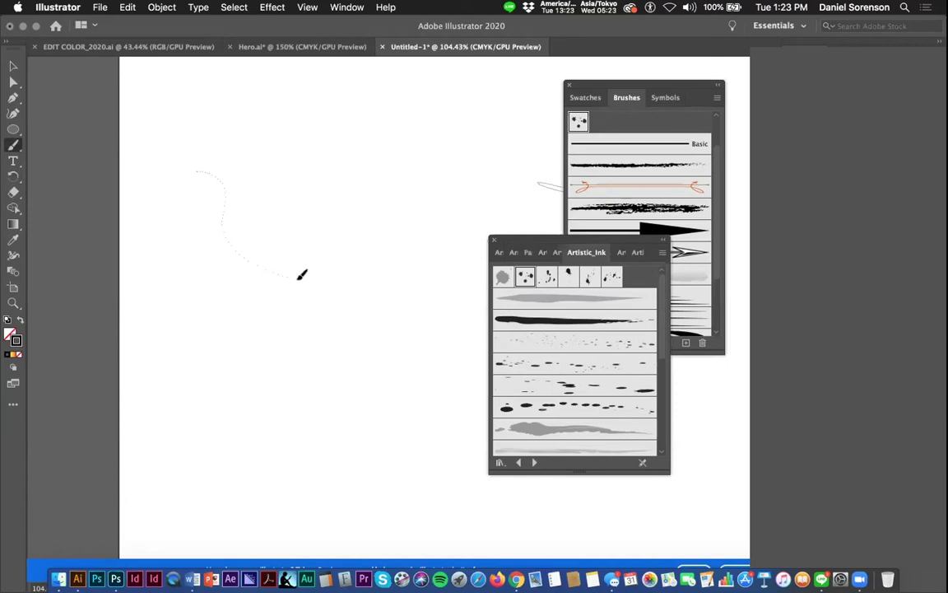
left_click_drag(298, 278, 298, 279)
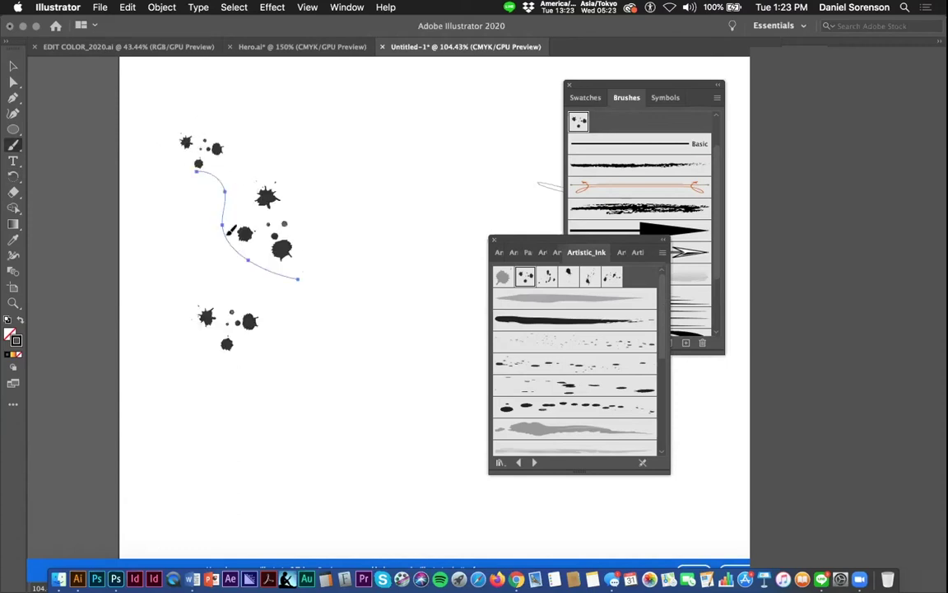
mouse_move(330, 186)
left_mouse_down()
mouse_move(447, 175)
mouse_move(418, 288)
left_mouse_up()
mouse_move(340, 322)
left_mouse_down()
mouse_move(370, 405)
mouse_move(364, 420)
left_mouse_up()
mouse_move(314, 313)
left_mouse_down()
mouse_move(289, 338)
mouse_move(272, 381)
left_mouse_up()
left_click_drag(233, 434, 298, 487)
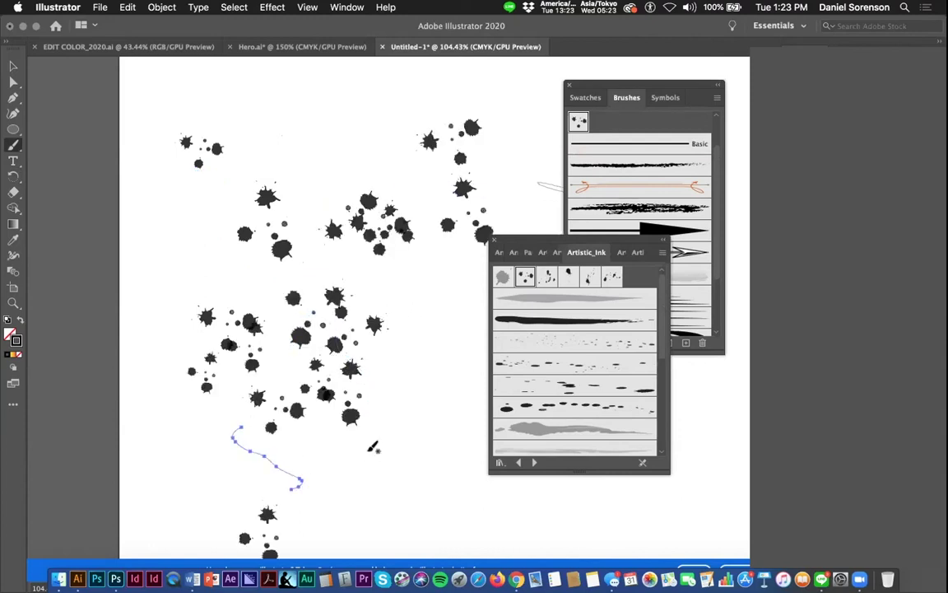
Reapply the Ink Splats brush to the last stroke several times to reshuffle its splats, and move the Artistic_Ink panel below the Brushes panel
left_click(524, 276)
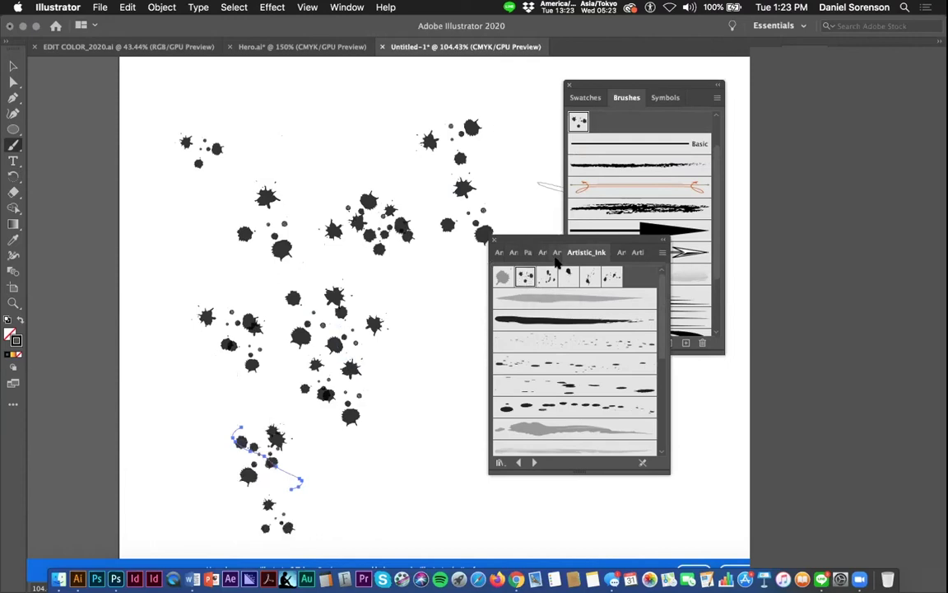
left_click(521, 278)
left_click(522, 278)
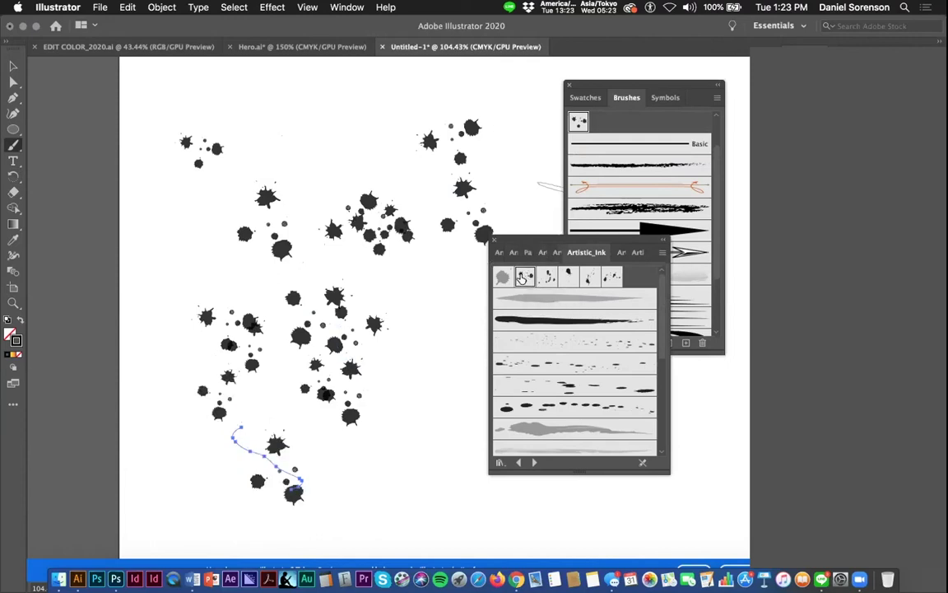
left_click(522, 278)
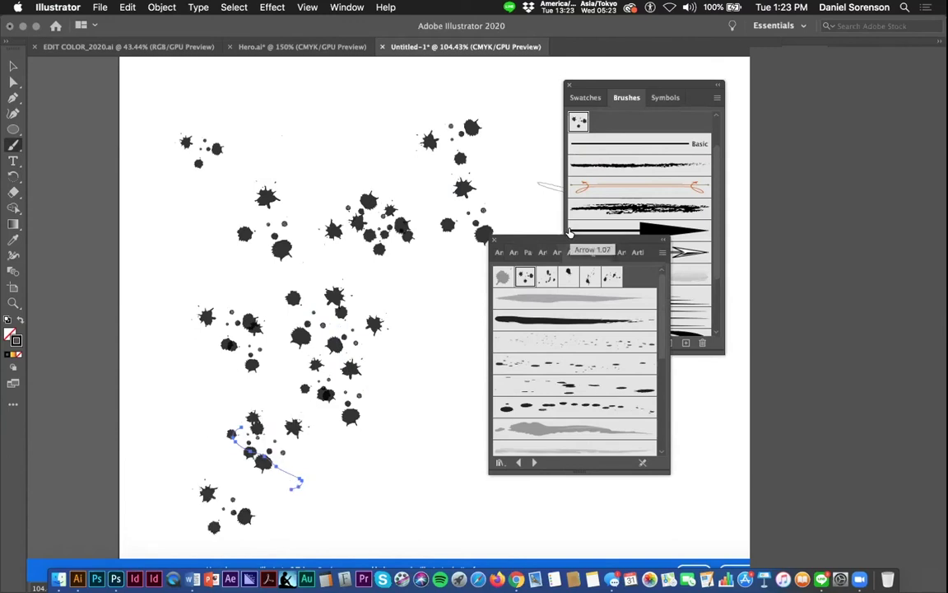
left_click_drag(536, 240, 579, 360)
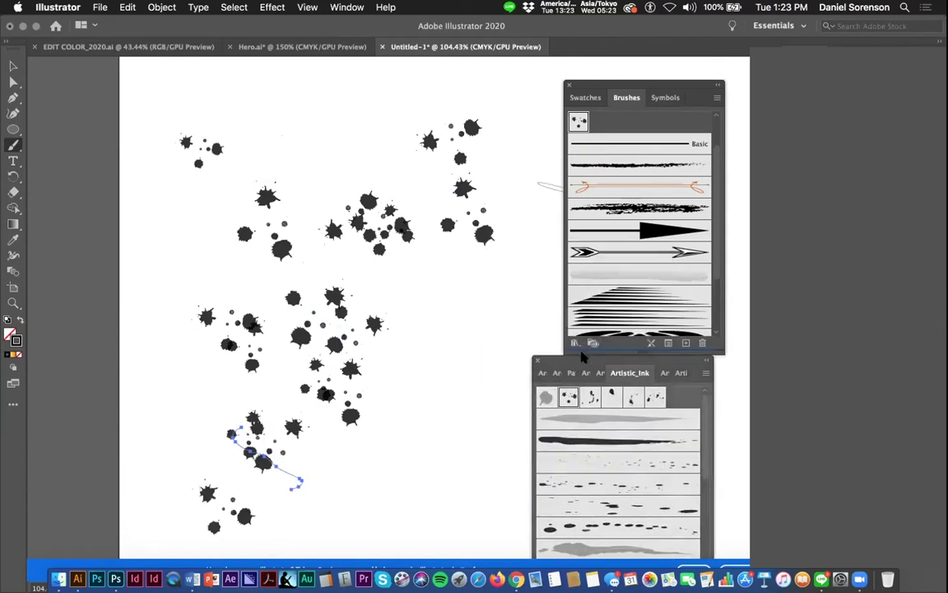
Set the Ink Splats brush size to Pressure with a 22% minimum and 646% maximum, and apply the change to the existing strokes
double_click(580, 121)
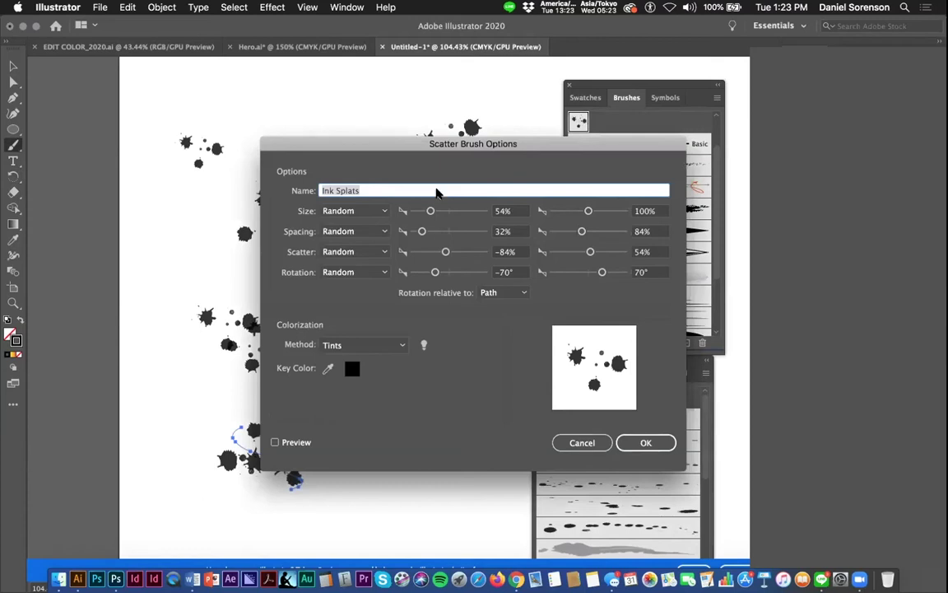
left_click_drag(377, 143, 372, 115)
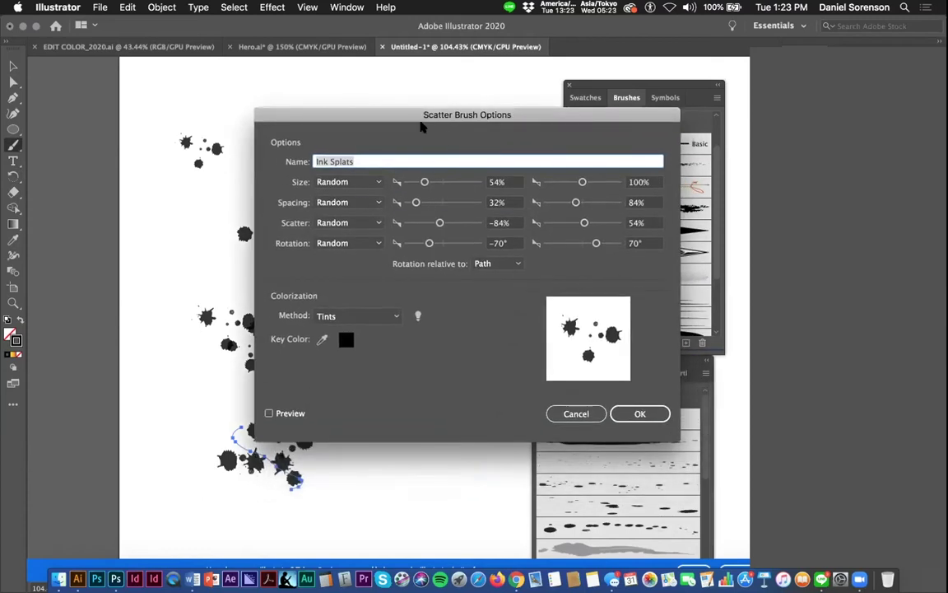
left_click(374, 182)
left_click(355, 220)
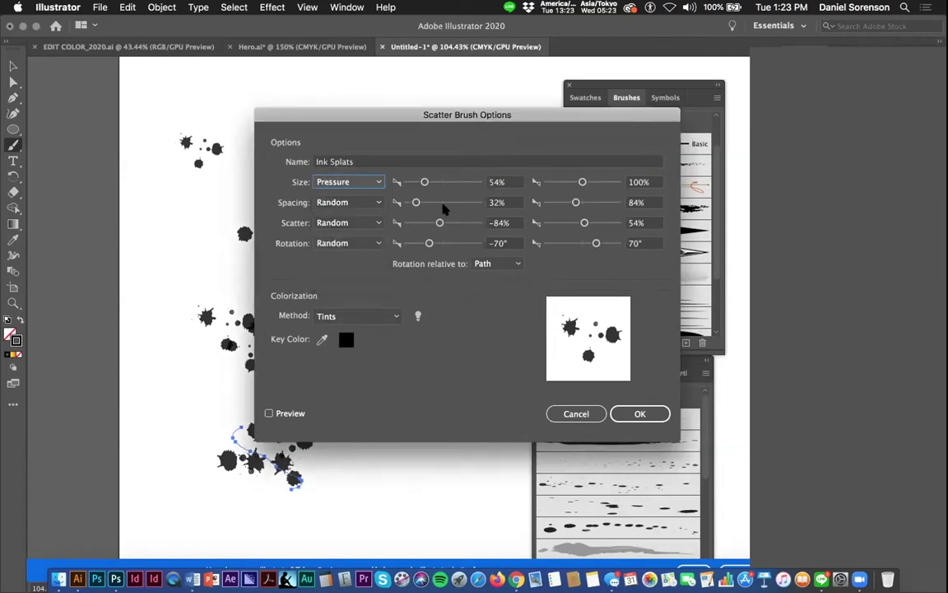
left_click_drag(427, 186, 413, 183)
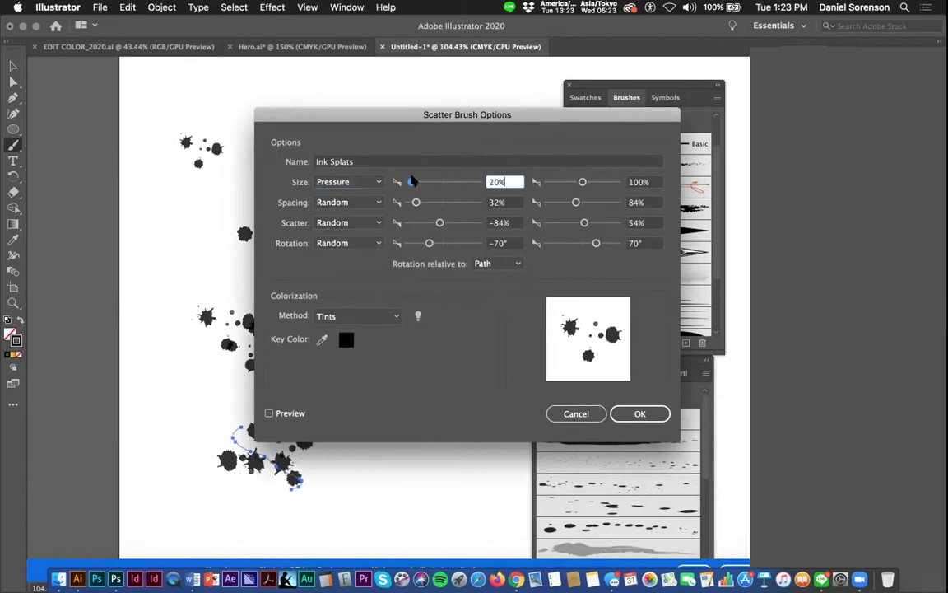
left_click_drag(582, 182, 604, 185)
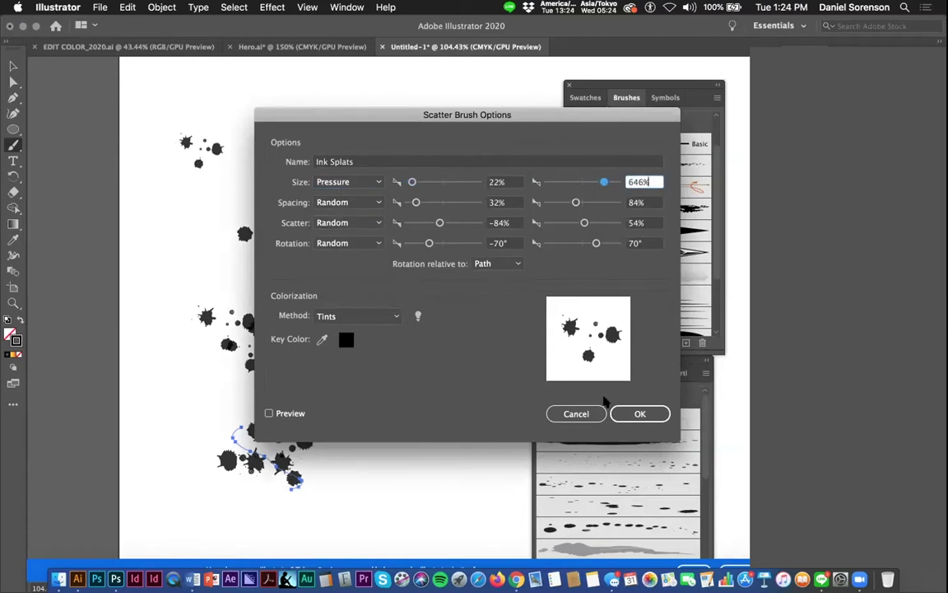
left_click(625, 413)
left_click(470, 329)
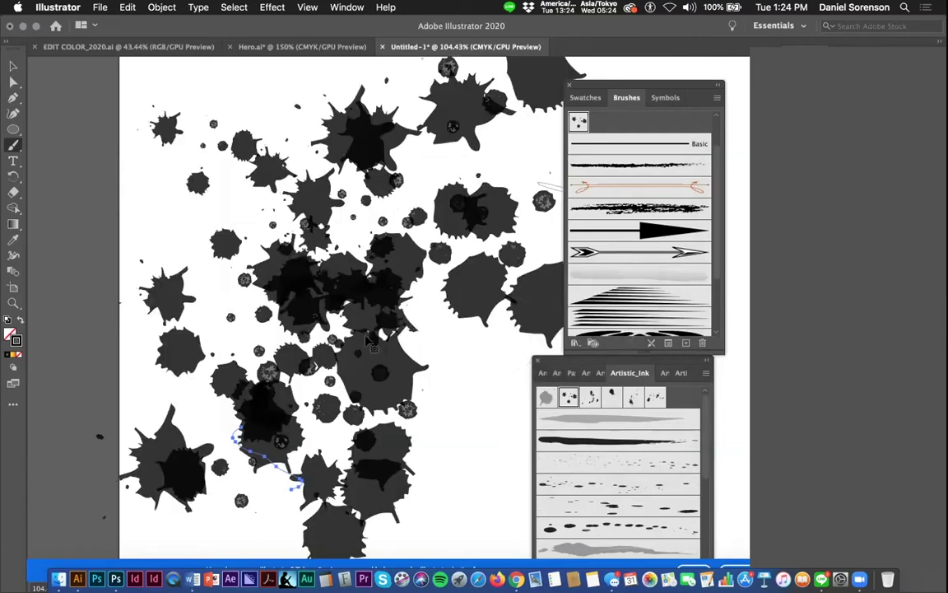
Clear the ink splats and paint one long curved Ink Splats stroke running down from the artboard's upper left
key("Delete")
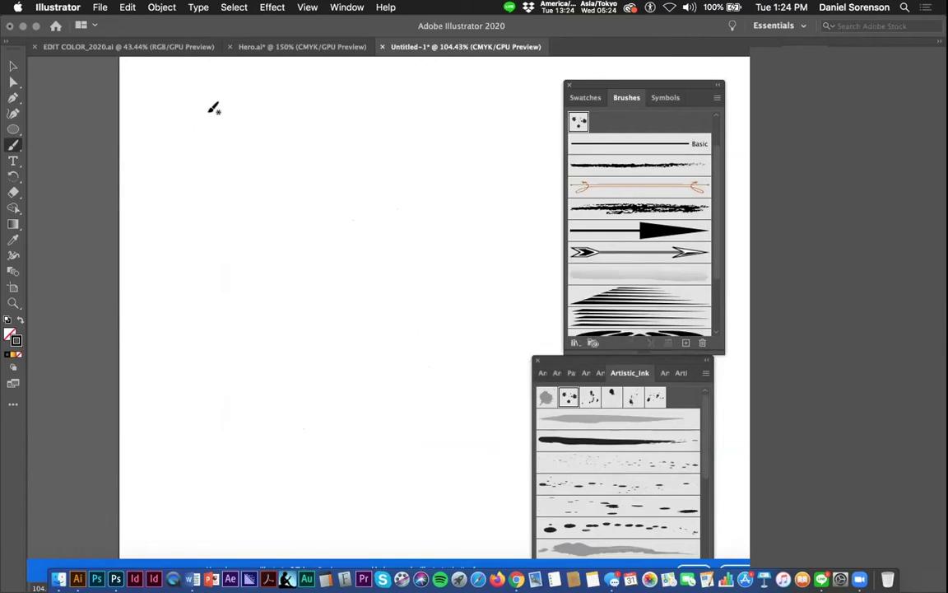
left_click(221, 140)
mouse_move(237, 188)
left_mouse_down()
mouse_move(237, 220)
mouse_move(324, 329)
mouse_move(317, 344)
left_mouse_up()
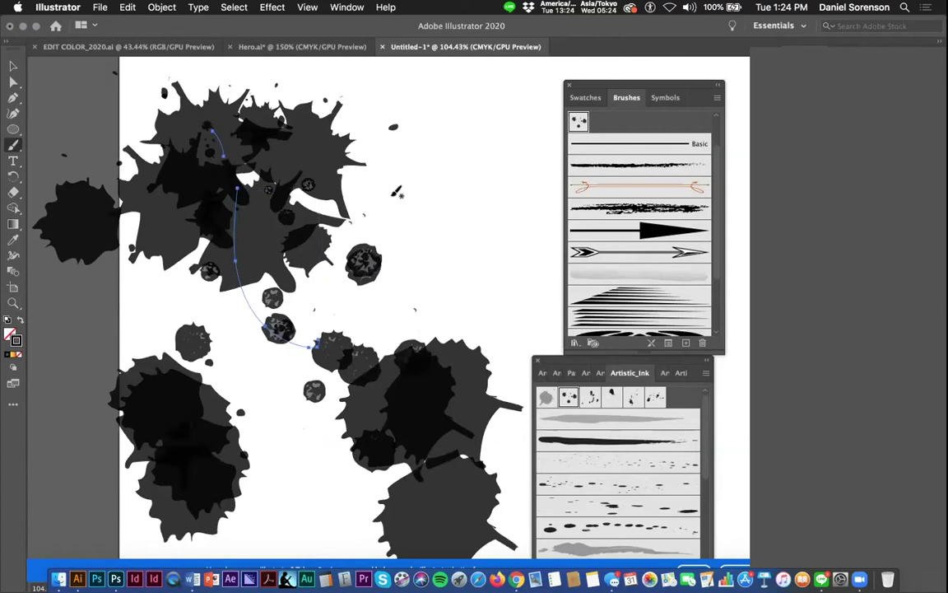
Delete the long curved stroke and paint several short Ink Splats strokes spread over the whole artboard
key("Delete")
left_click_drag(231, 153, 266, 251)
mouse_move(381, 212)
left_mouse_down()
mouse_move(400, 223)
mouse_move(419, 288)
left_mouse_up()
mouse_move(316, 407)
left_mouse_down()
mouse_move(240, 437)
mouse_move(201, 492)
left_mouse_up()
mouse_move(407, 457)
left_mouse_down()
mouse_move(432, 479)
mouse_move(430, 499)
left_mouse_up()
left_click_drag(425, 278, 454, 309)
left_click_drag(341, 145, 384, 146)
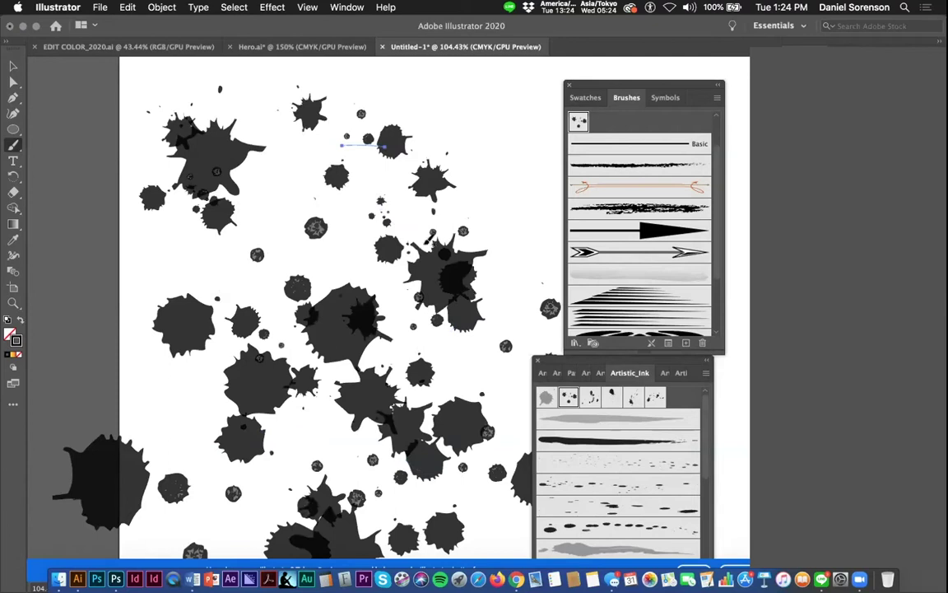
Clear the Ink Splats strokes and paint three winding strokes with the fourth-row ink spatter art brush from Artistic_Ink
key("super+a")
key("Delete")
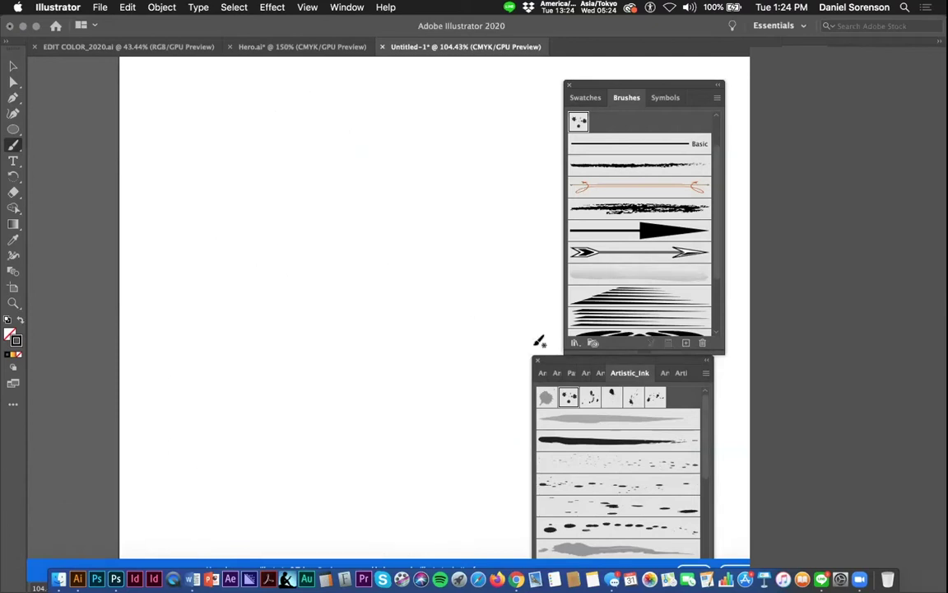
left_click(585, 484)
mouse_move(145, 192)
left_mouse_down()
mouse_move(333, 442)
mouse_move(372, 451)
left_mouse_up()
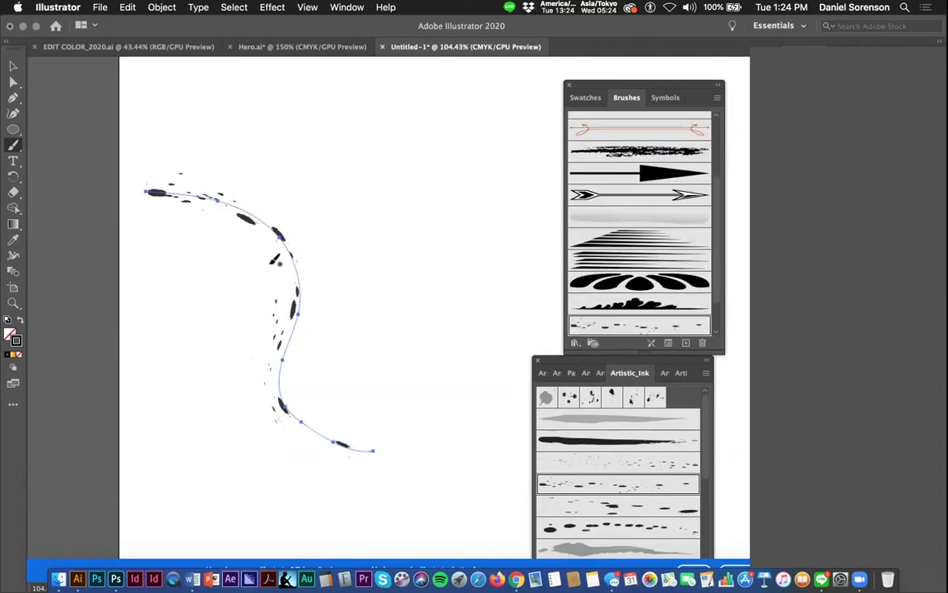
left_click_drag(383, 330, 387, 359)
mouse_move(327, 332)
left_mouse_down()
mouse_move(350, 395)
mouse_move(387, 431)
left_mouse_up()
Delete all the winding spatter strokes from the artboard
key("super+a")
key("Delete")
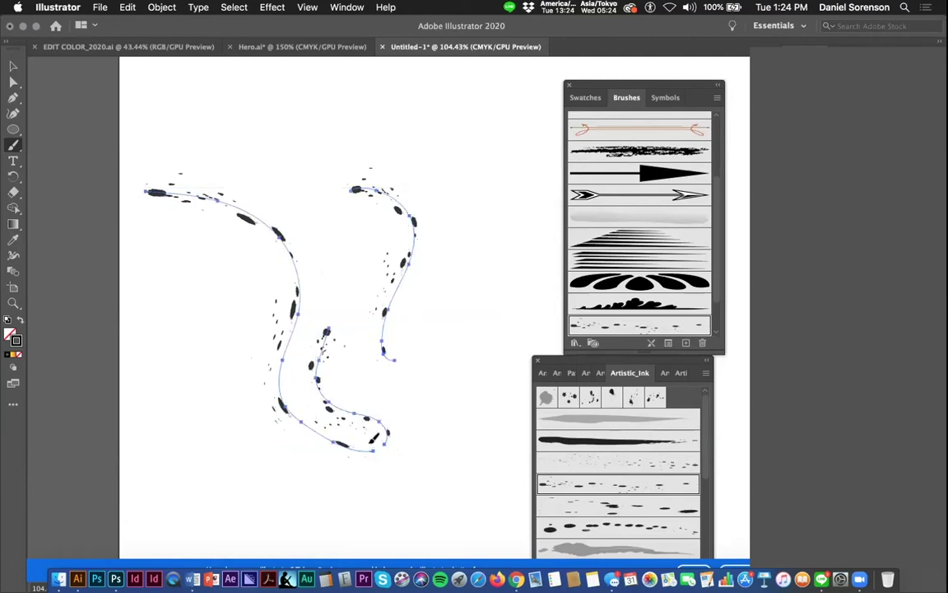
Load the Decorative_Scatter brush library and choose its Star 1 brush
left_click(574, 344)
mouse_move(604, 390)
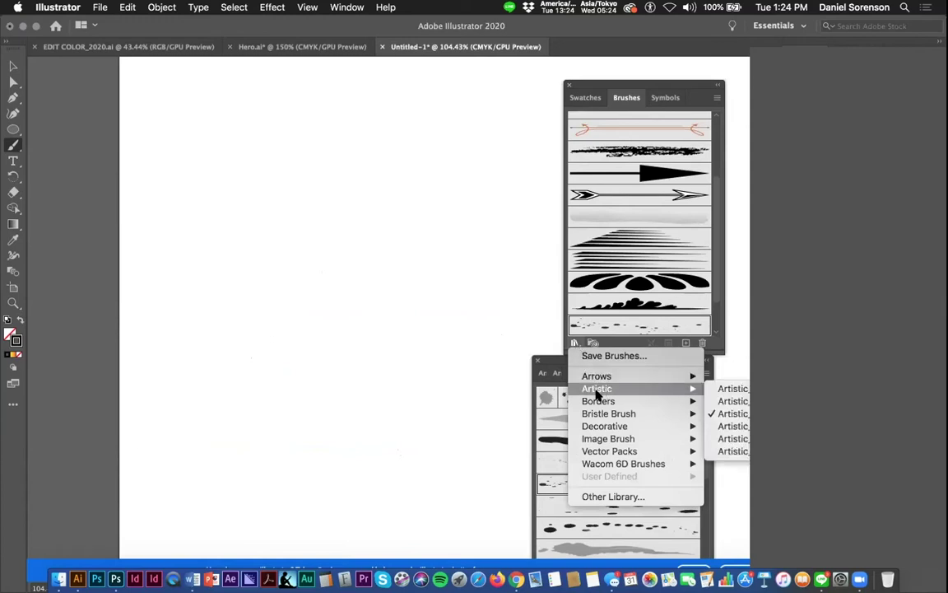
mouse_move(598, 427)
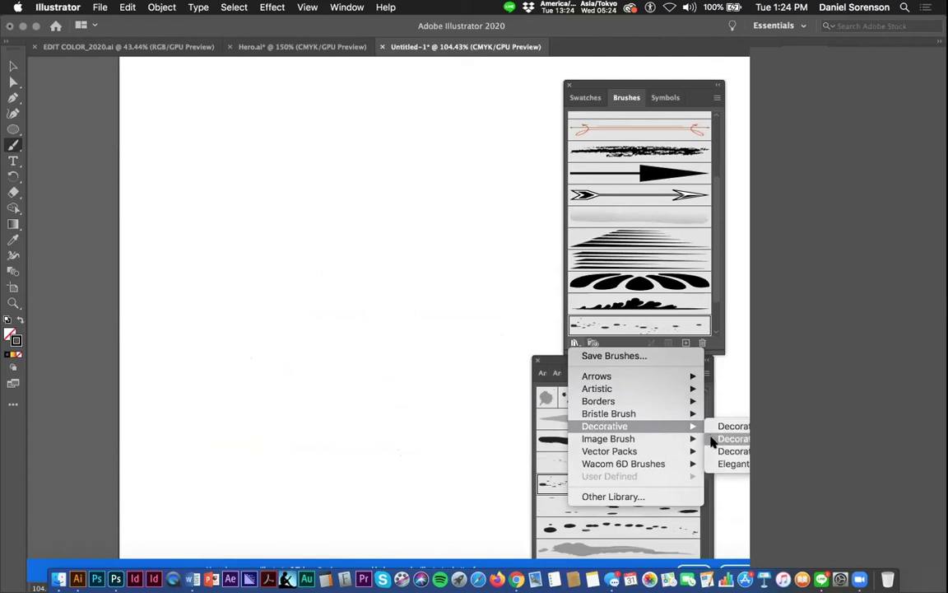
left_click(718, 440)
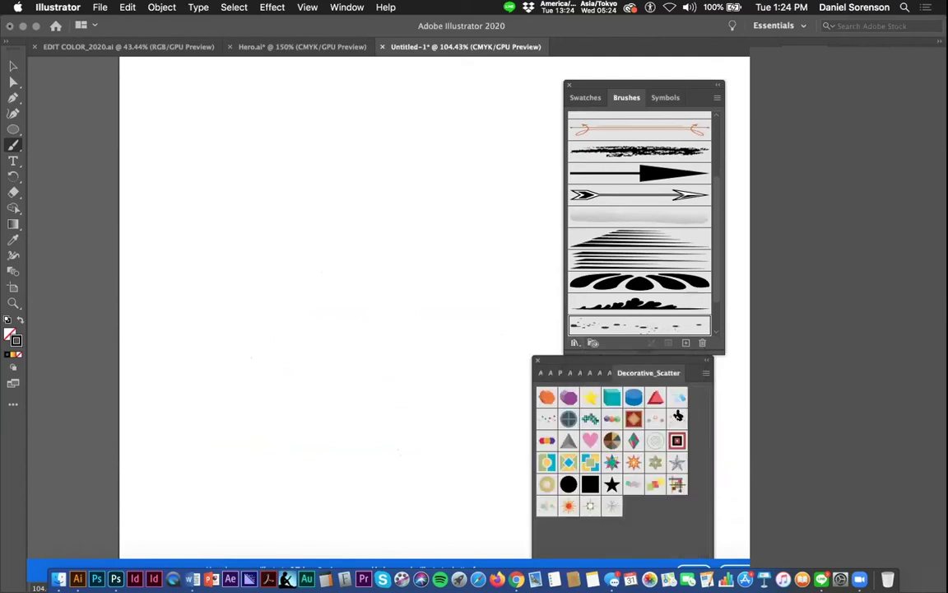
left_click(610, 460)
left_click(612, 505)
left_click(612, 464)
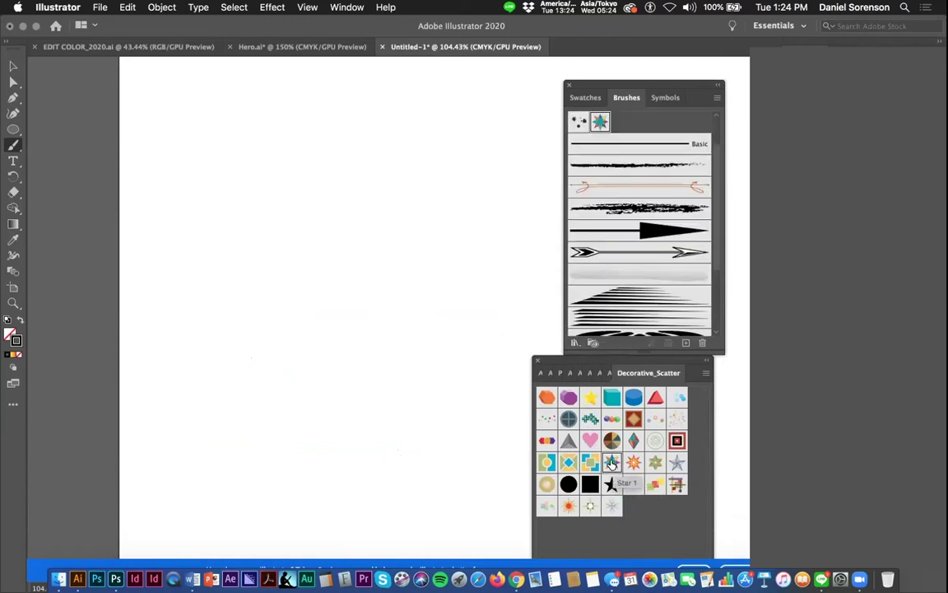
Paint several short Star 1 strokes across the middle of the artboard
left_click_drag(200, 206, 299, 349)
mouse_move(361, 293)
left_mouse_down()
mouse_move(380, 322)
mouse_move(355, 368)
mouse_move(379, 428)
left_mouse_up()
left_click_drag(357, 354, 448, 319)
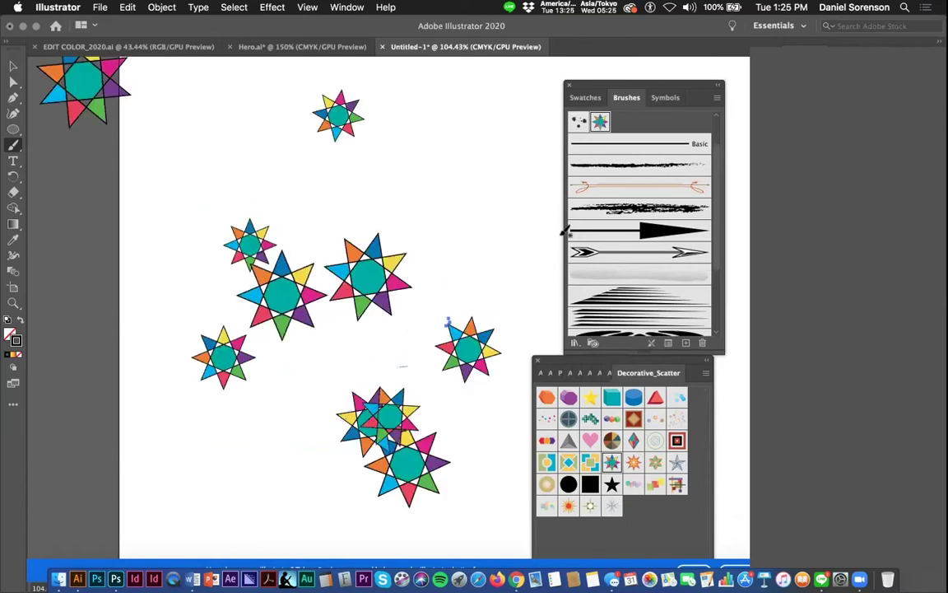
Set the Star 1 brush size to Pressure, ranging from 59% to 436%, and leave the existing strokes as they are
double_click(600, 121)
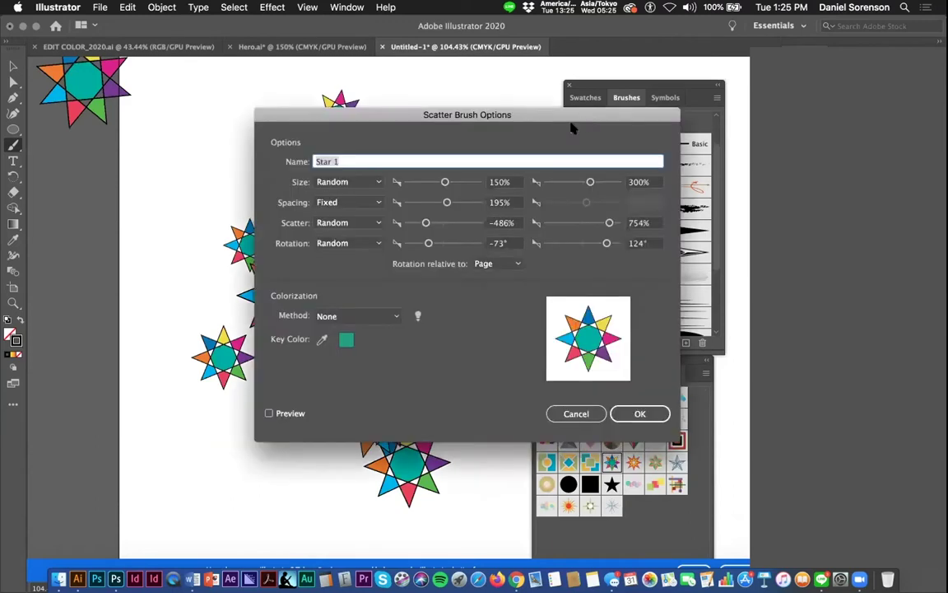
left_click(349, 182)
left_click(346, 205)
left_click_drag(445, 182, 427, 181)
left_click_drag(590, 181, 595, 182)
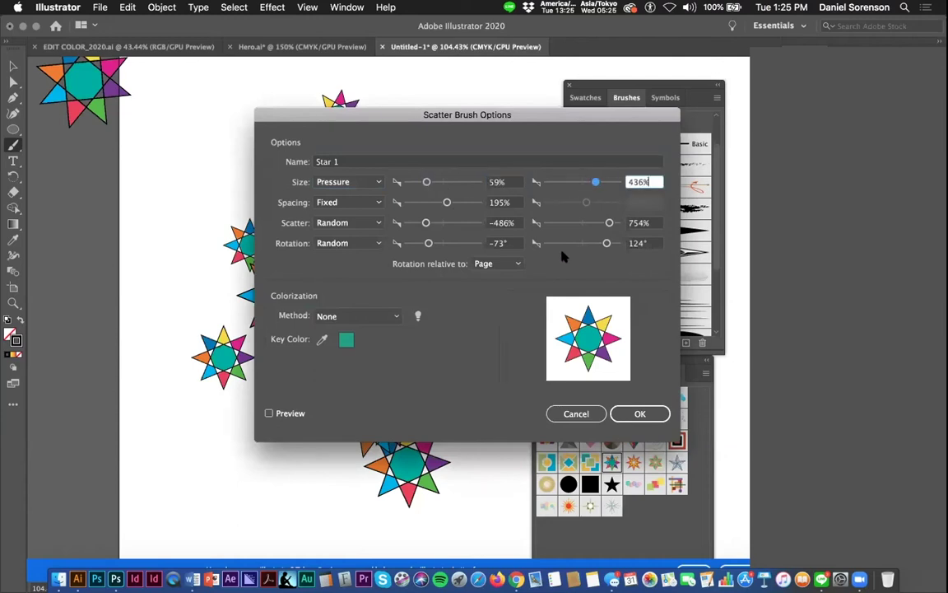
left_click(639, 413)
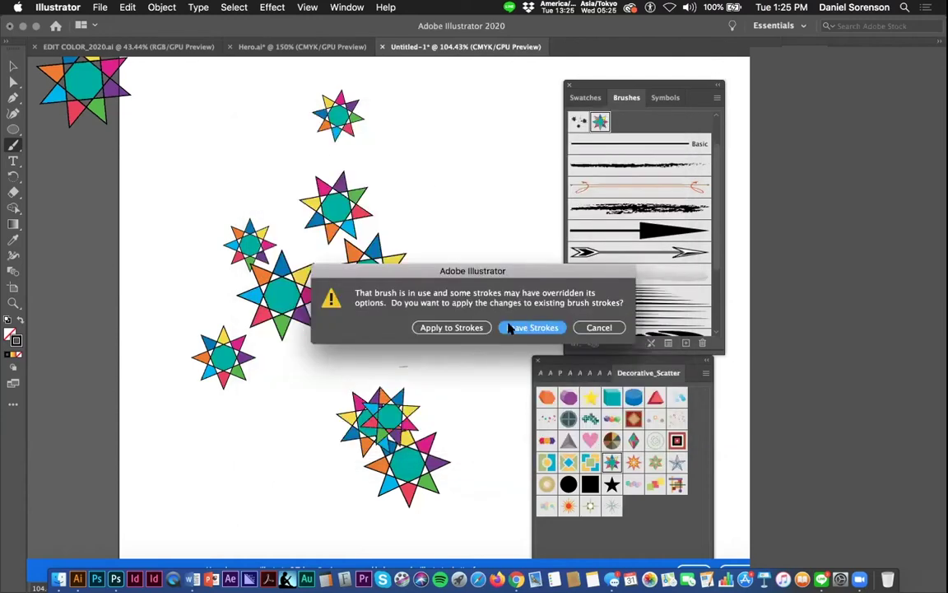
left_click(511, 328)
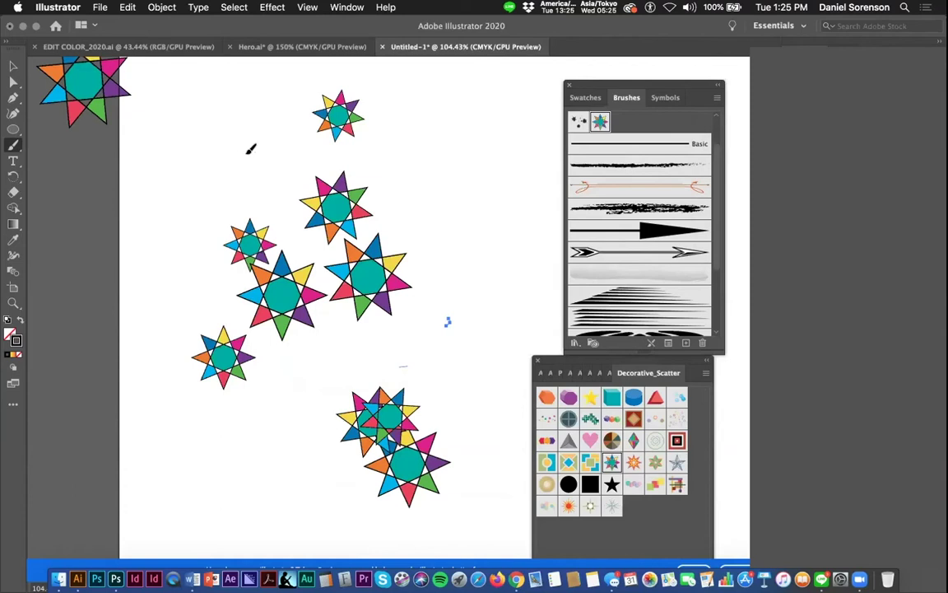
Paint further curved strokes over the stars with the pressure-sensitive Star 1 brush
mouse_move(265, 179)
left_mouse_down()
mouse_move(342, 168)
mouse_move(416, 198)
left_mouse_up()
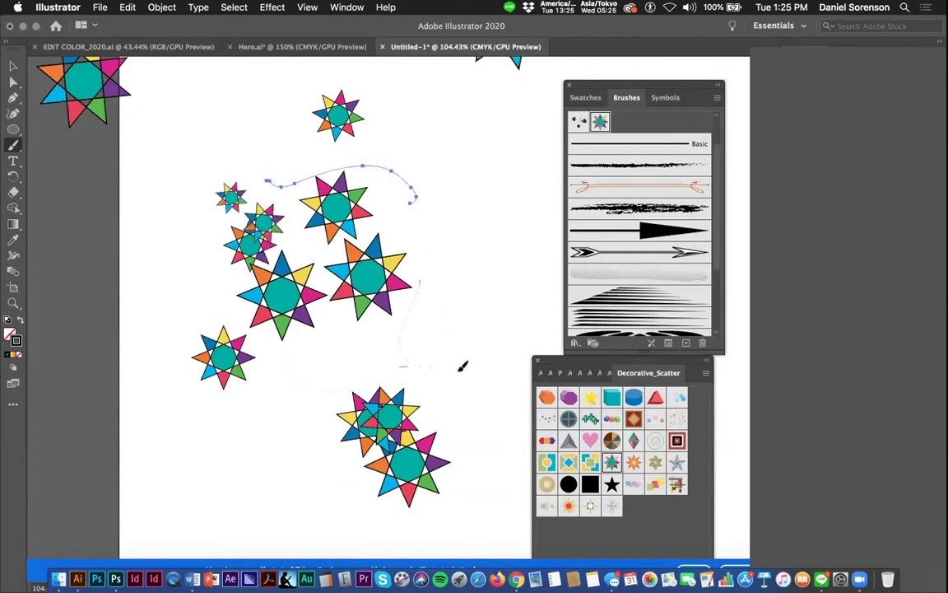
left_click_drag(462, 366, 459, 372)
left_click_drag(424, 164, 485, 260)
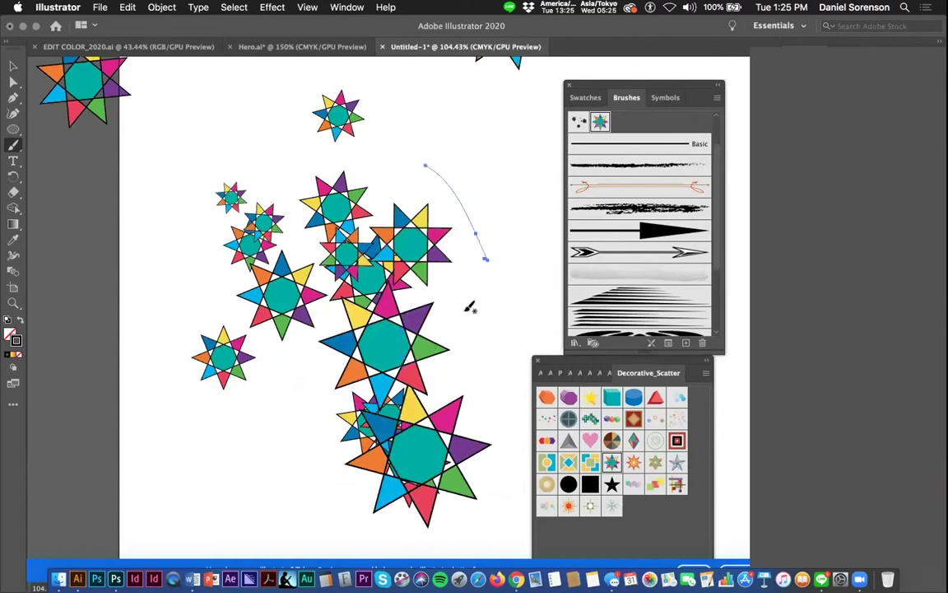
Clear the star artwork and paint a fresh set of Star 1 dabs and curved strokes around the artboard's middle
key("super+a")
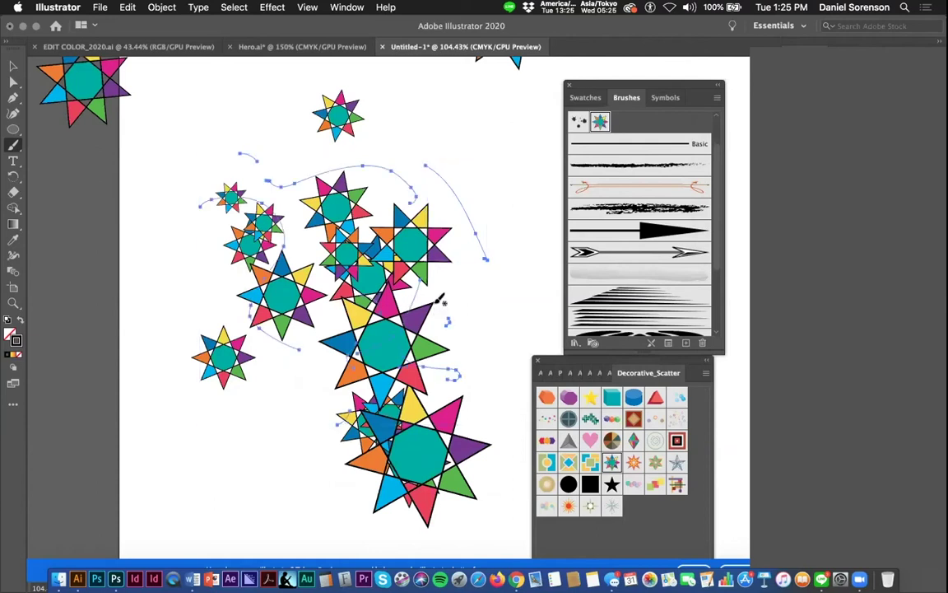
key("Delete")
left_click(235, 162)
left_click(234, 216)
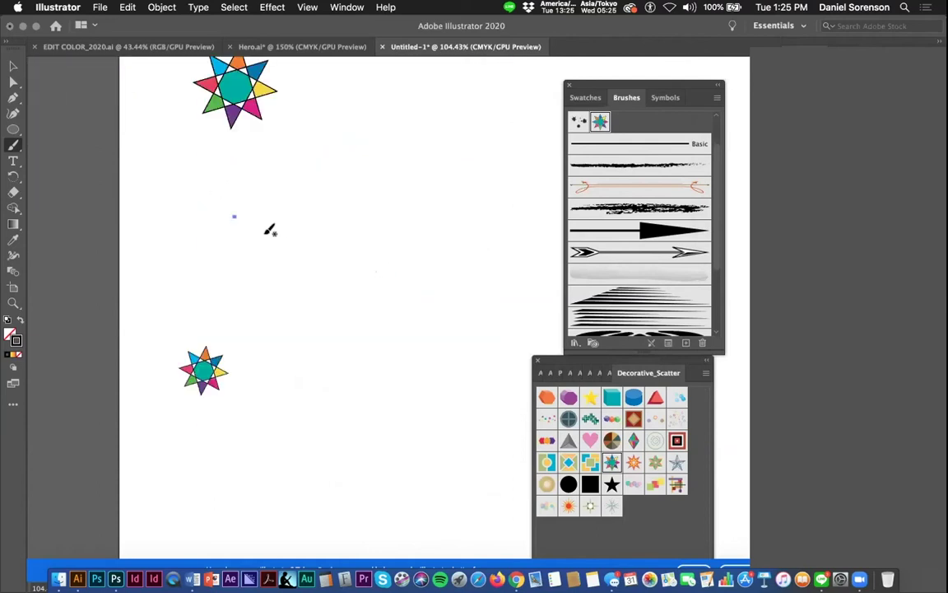
mouse_move(268, 241)
left_mouse_down()
mouse_move(300, 303)
mouse_move(327, 418)
mouse_move(370, 387)
mouse_move(379, 247)
left_mouse_up()
mouse_move(424, 217)
left_mouse_down()
mouse_move(348, 165)
mouse_move(317, 171)
left_mouse_up()
Delete all the star strokes and replace the Decorative_Scatter library with the Borders_Decorative library
key("super+a")
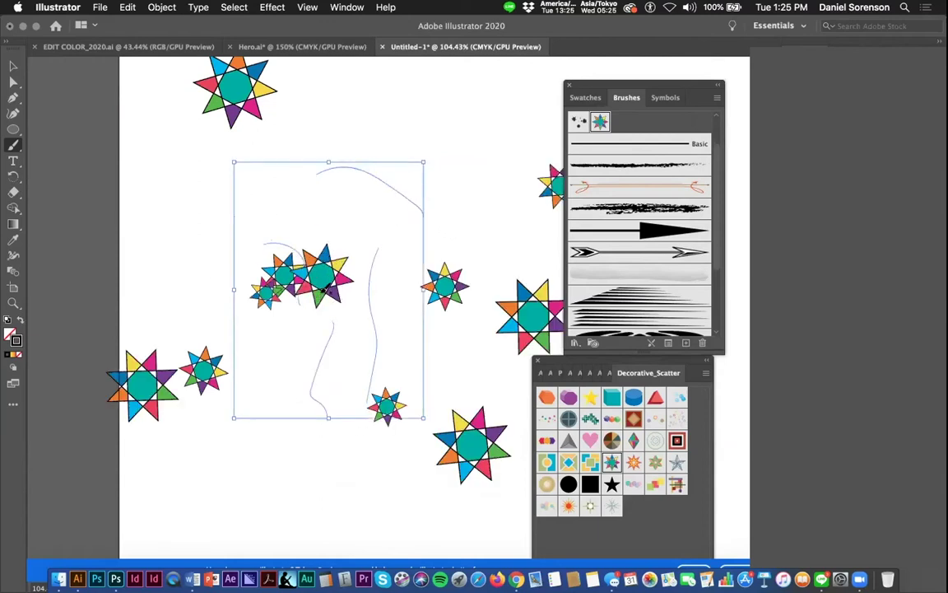
key("Delete")
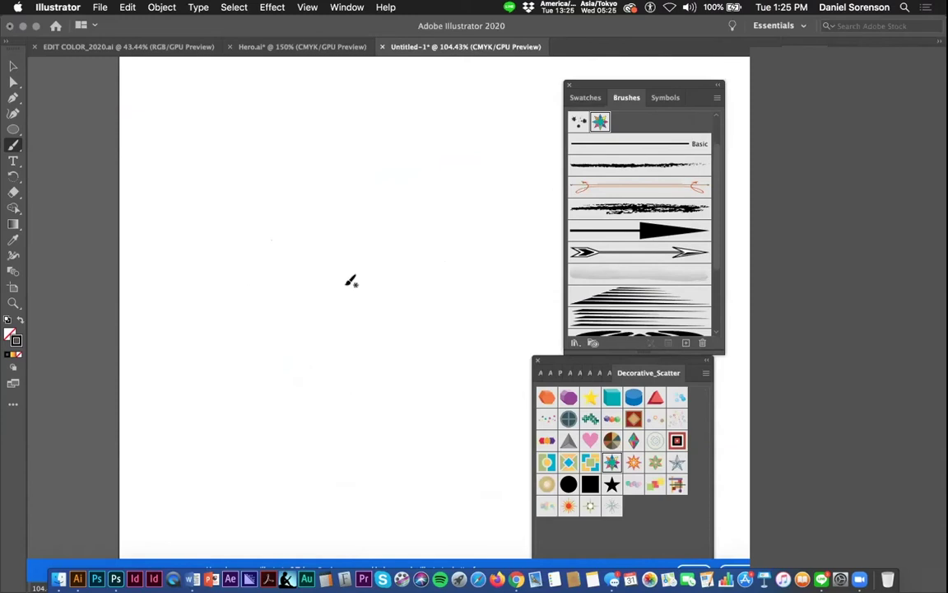
left_click(535, 361)
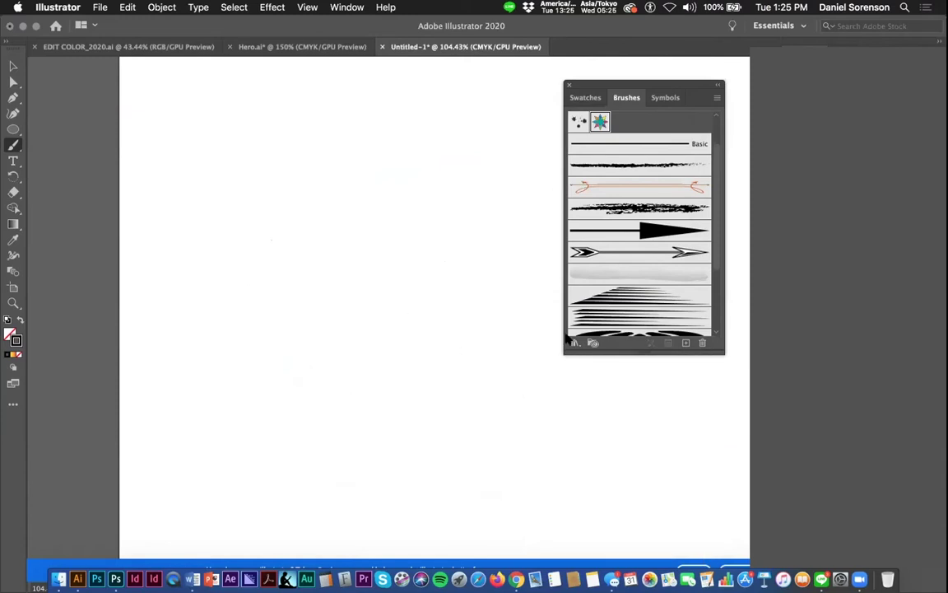
left_click(575, 343)
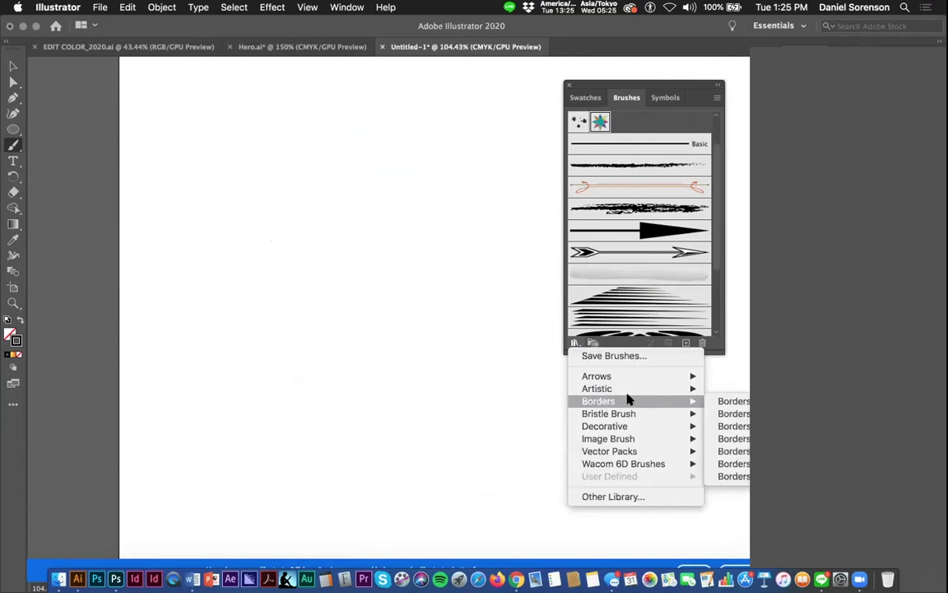
left_click(734, 413)
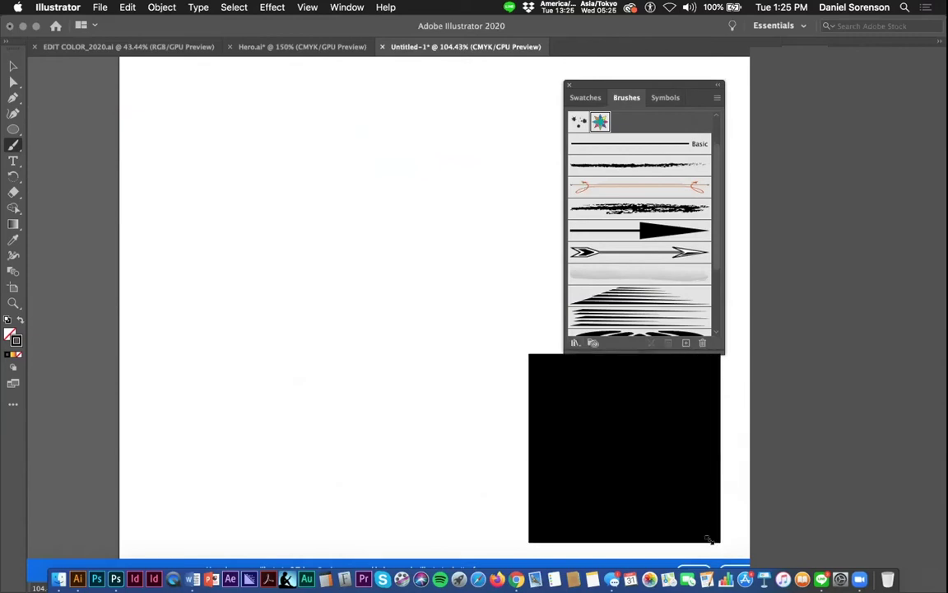
Draw a large rectangle on the artboard and give it the Crystals border brush from Borders_Decorative
left_click_drag(14, 130, 36, 132)
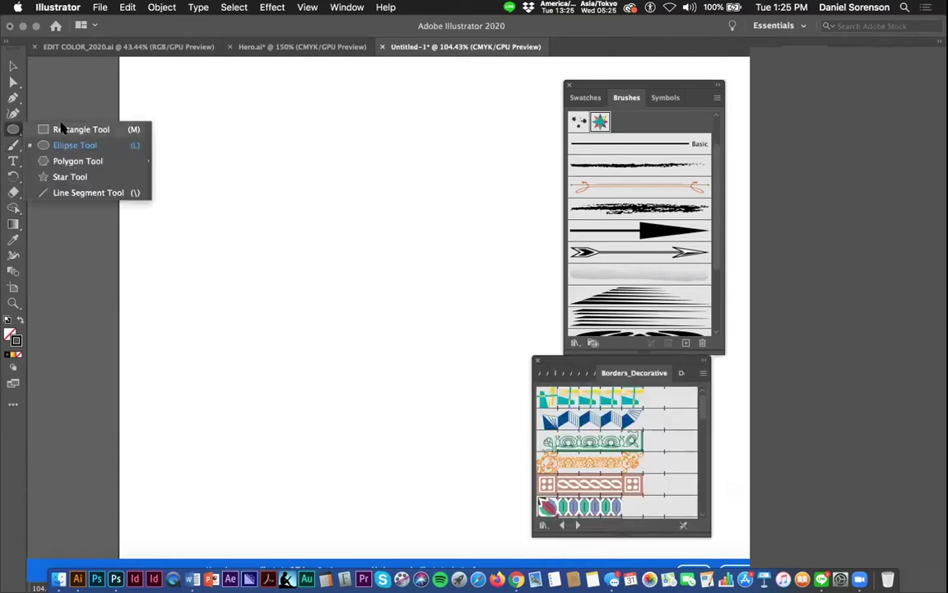
left_click_drag(70, 132, 70, 130)
left_click_drag(223, 177, 480, 451)
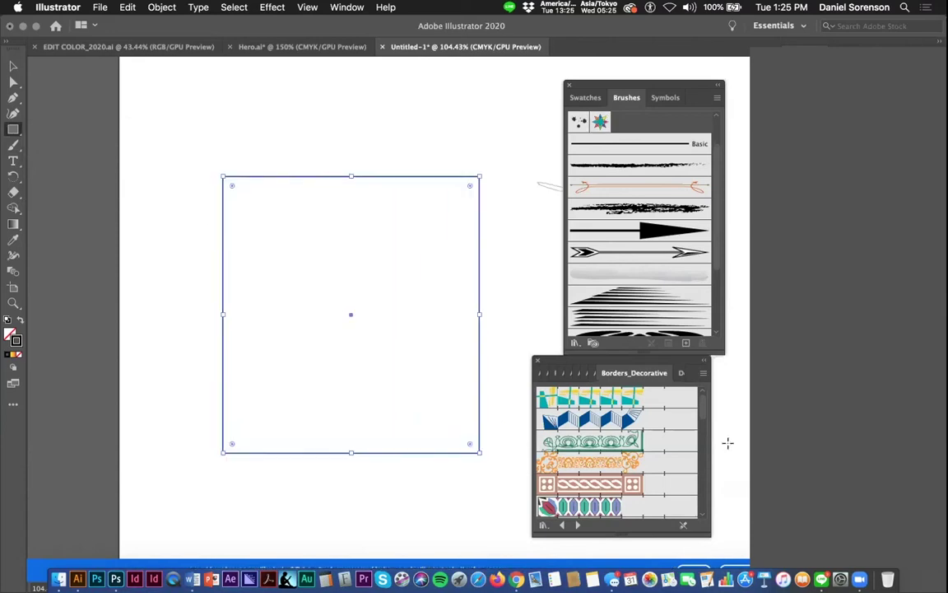
left_click(608, 509)
left_click_drag(564, 363, 571, 403)
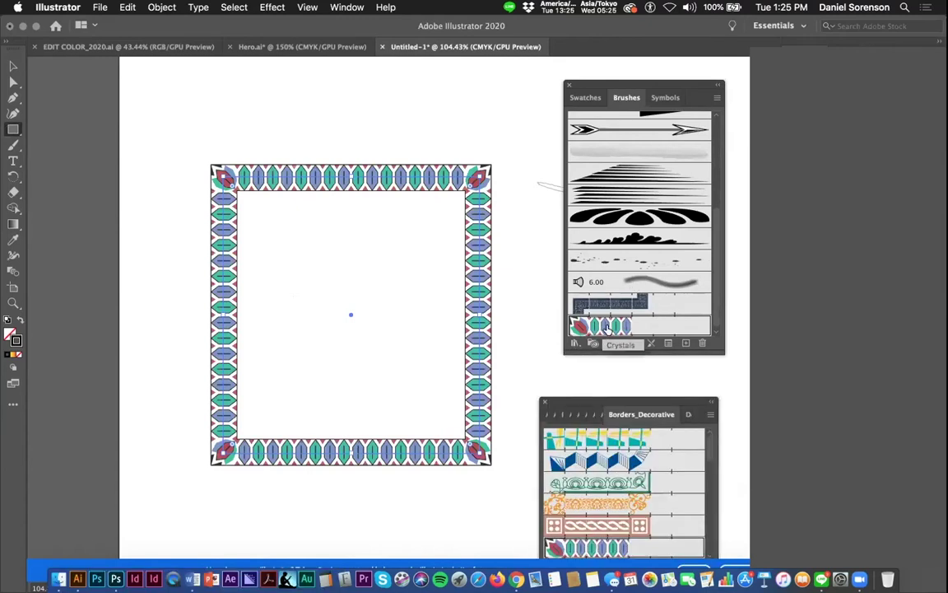
Examine the Crystals pattern brush's options without changing them, and dock the Borders_Decorative library below the document's brushes
double_click(609, 328)
left_click_drag(277, 81, 464, 100)
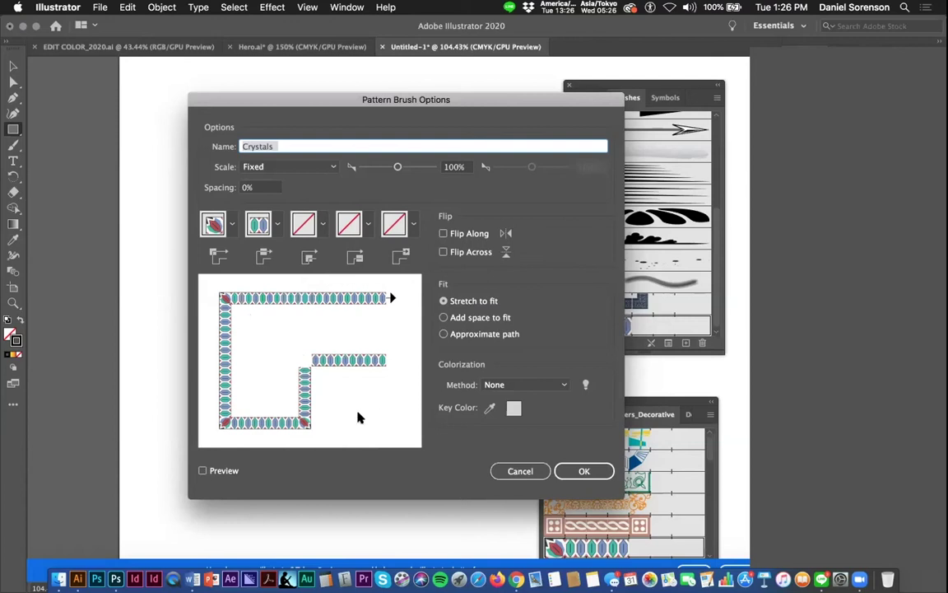
left_click(518, 470)
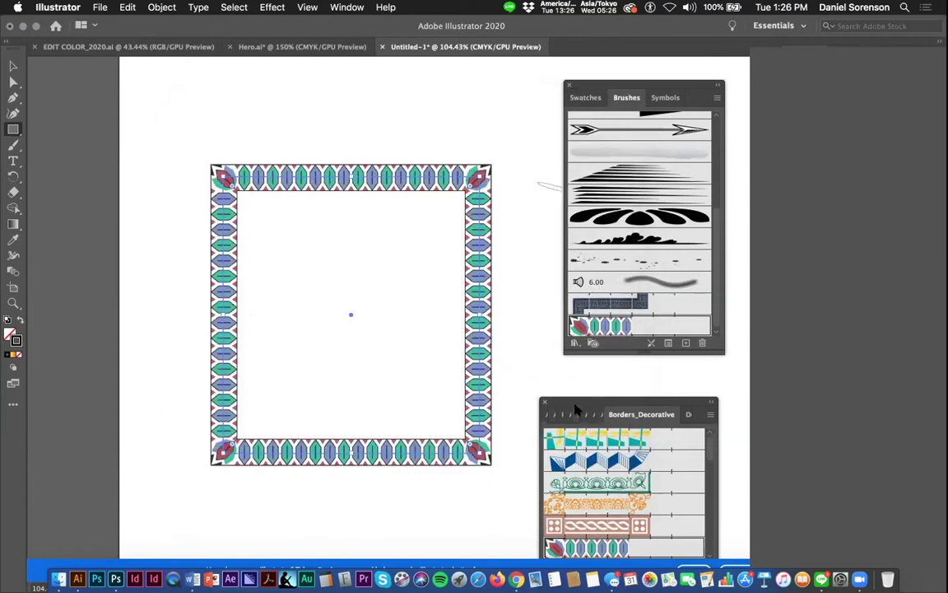
mouse_move(654, 398)
left_mouse_down()
mouse_move(699, 333)
mouse_move(706, 365)
mouse_move(651, 346)
left_mouse_up()
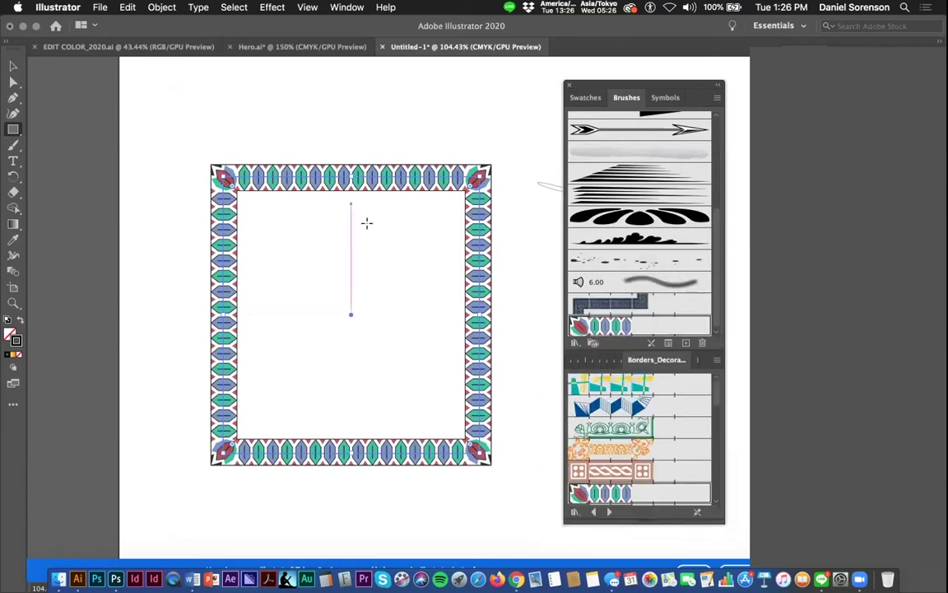
Delete the bordered rectangle and paint four winding Crystals strokes with the Paintbrush tool
key("Delete")
left_click(13, 145)
mouse_move(223, 178)
left_mouse_down()
mouse_move(286, 309)
mouse_move(381, 374)
left_mouse_up()
left_click_drag(362, 241, 434, 307)
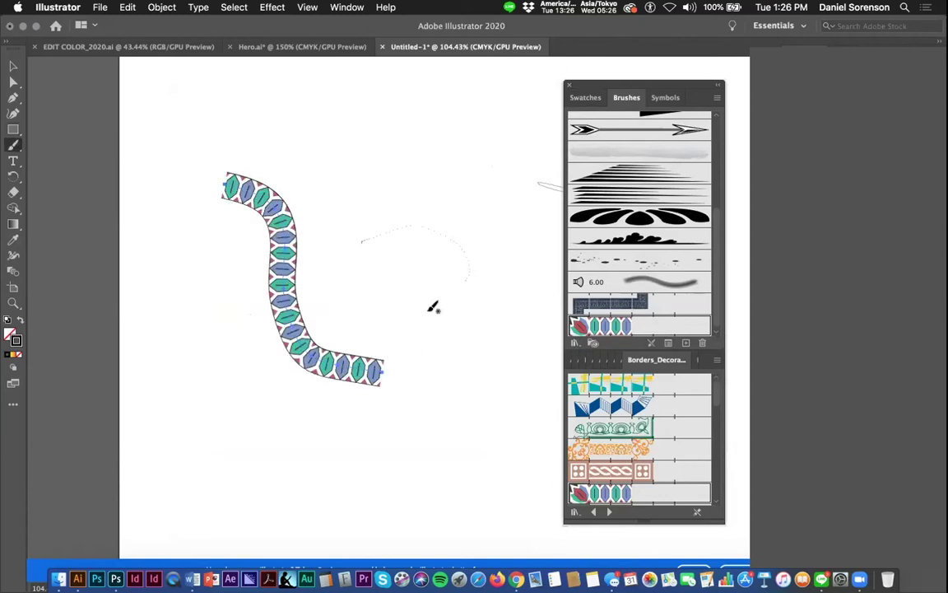
mouse_move(211, 328)
left_mouse_down()
mouse_move(194, 439)
mouse_move(266, 385)
left_mouse_up()
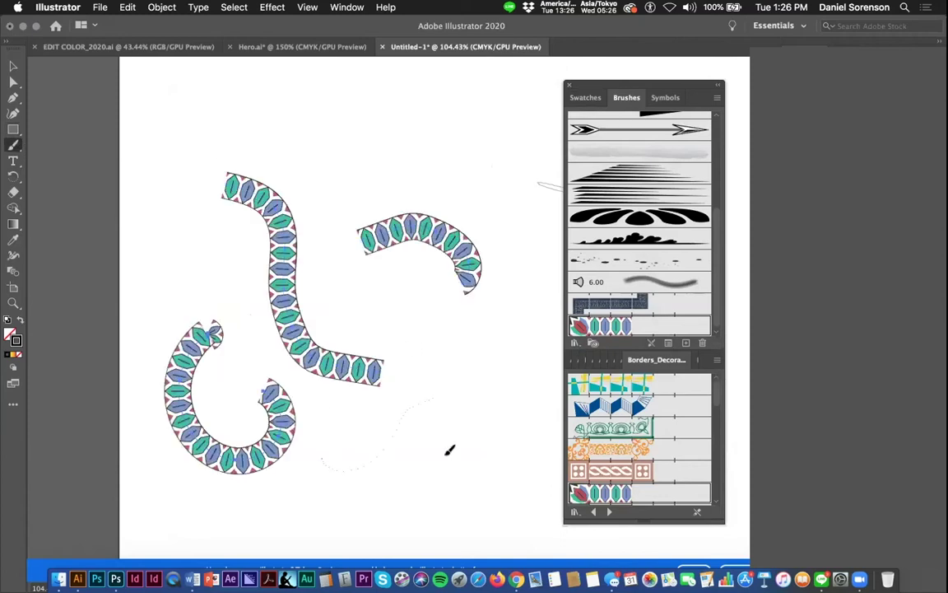
left_click_drag(449, 449, 449, 453)
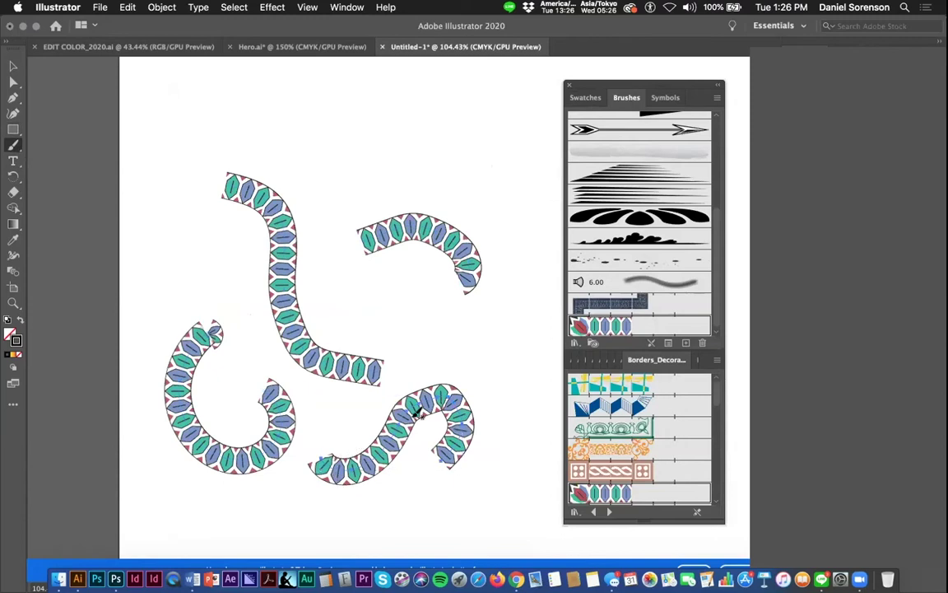
Delete the Crystals strokes and draw a large circle left of the artboard's centre with the Ellipse tool
key("super+a")
key("Delete")
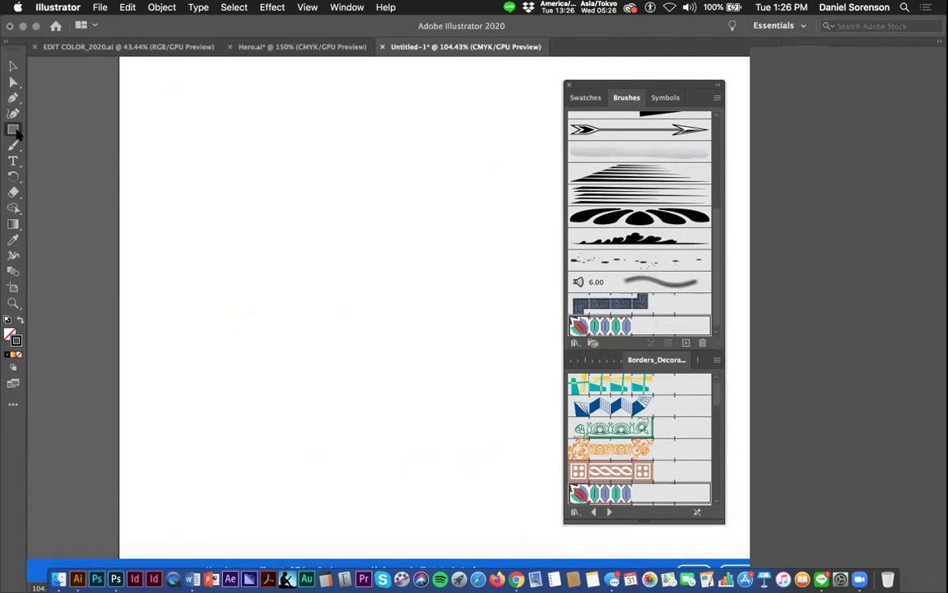
left_click_drag(15, 131, 52, 144)
mouse_move(293, 289)
left_mouse_down()
mouse_move(381, 404)
mouse_move(413, 408)
left_mouse_up()
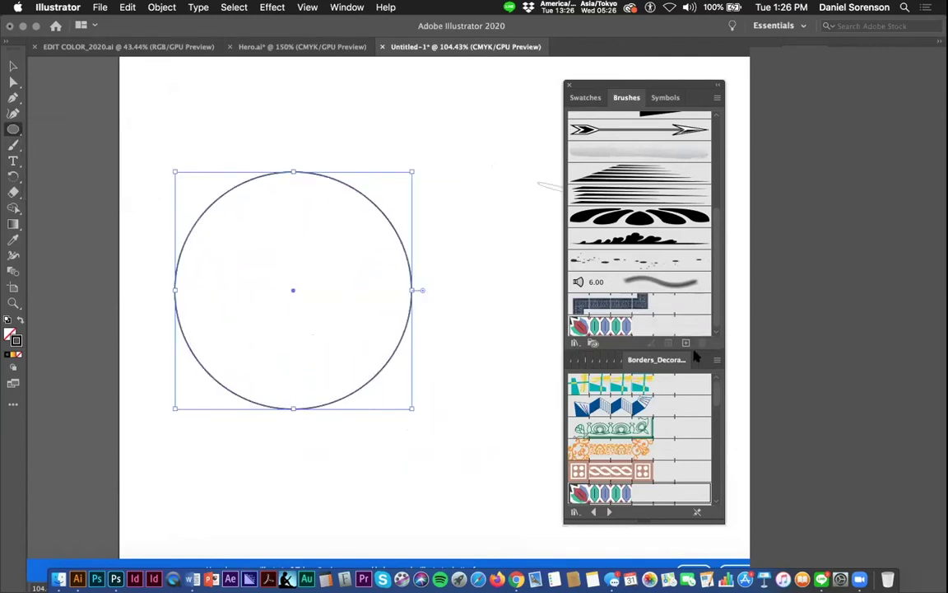
Apply the red spiky border brush and finally the beige scroll border brush from Borders_Decorative to the circle
left_click(574, 342)
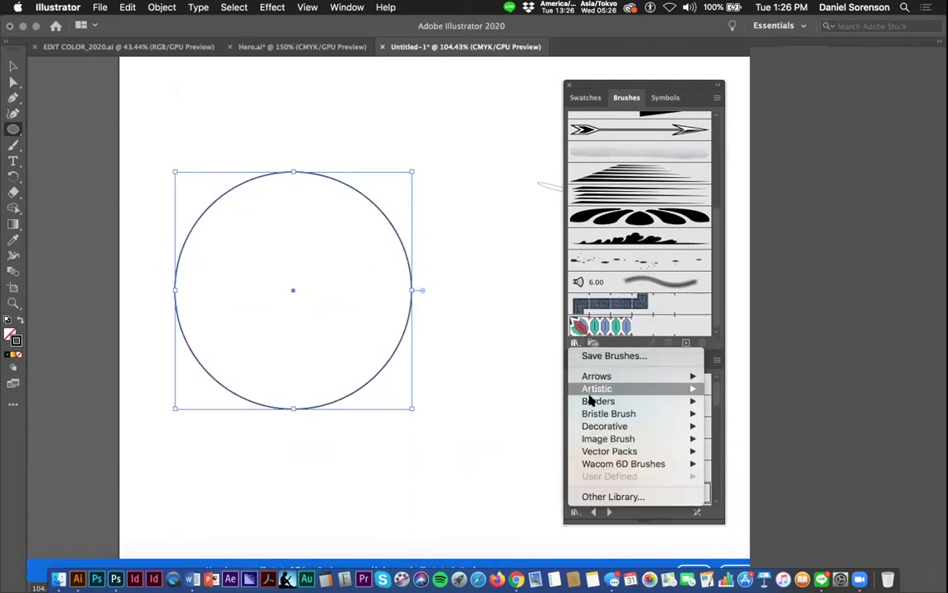
mouse_move(607, 426)
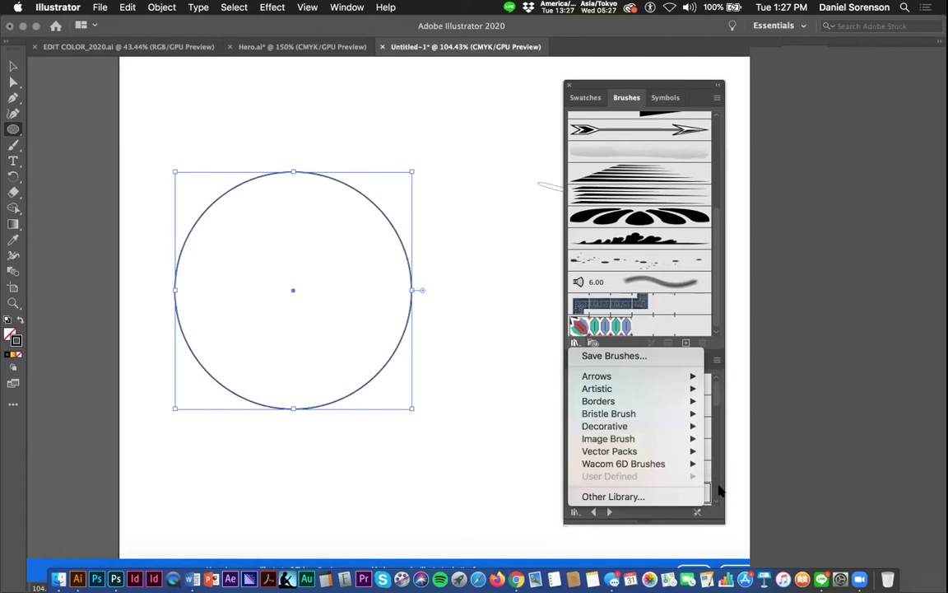
left_click(718, 490)
left_click_drag(715, 401, 711, 499)
left_click(639, 471)
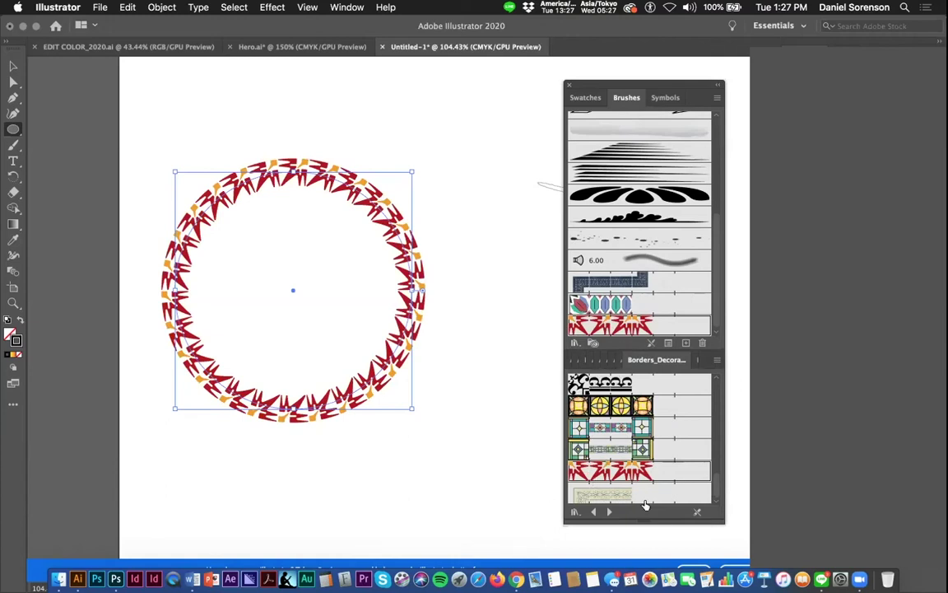
left_click(615, 494)
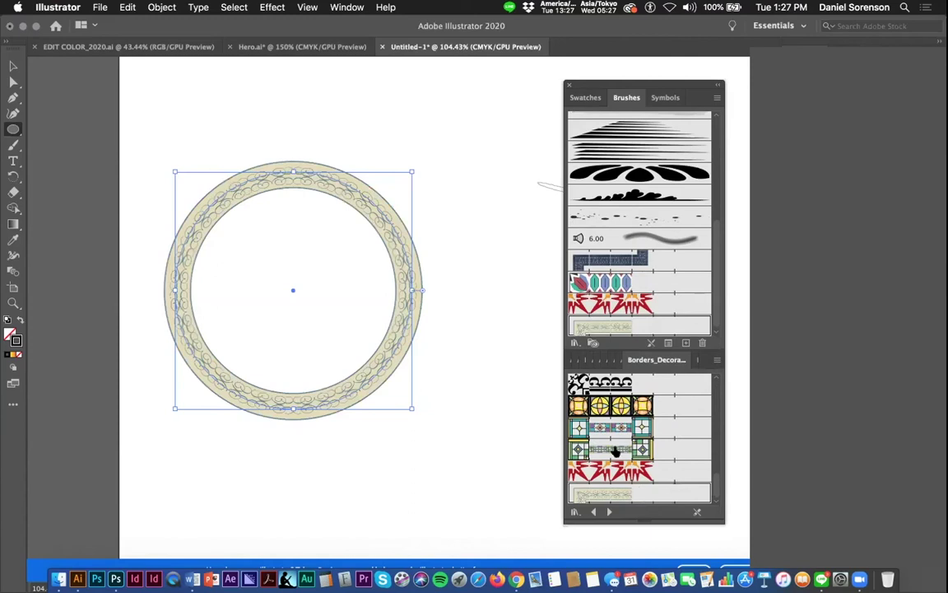
Delete the scroll-bordered circle and load the decorative text dividers brush library
left_click(14, 66)
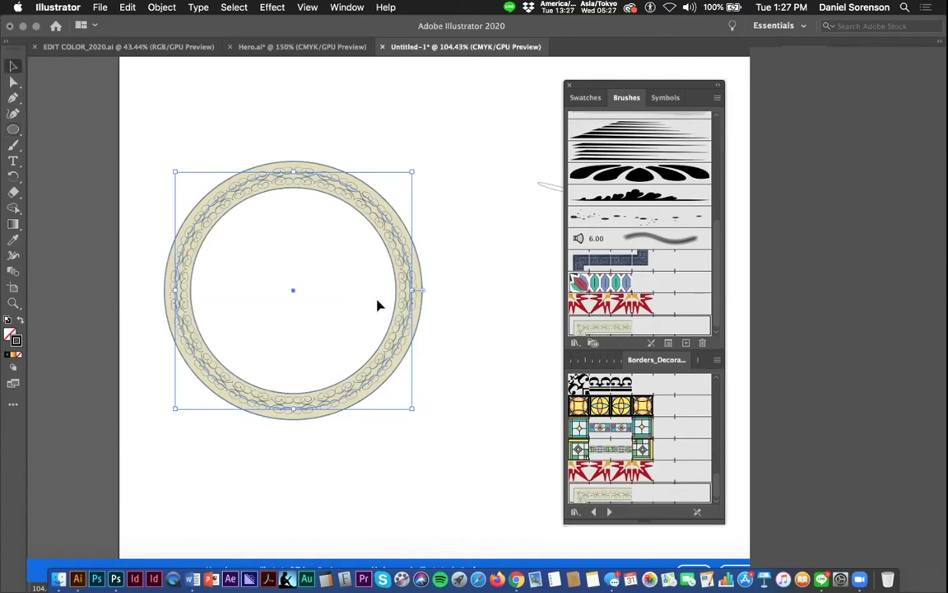
key("Delete")
left_click(575, 343)
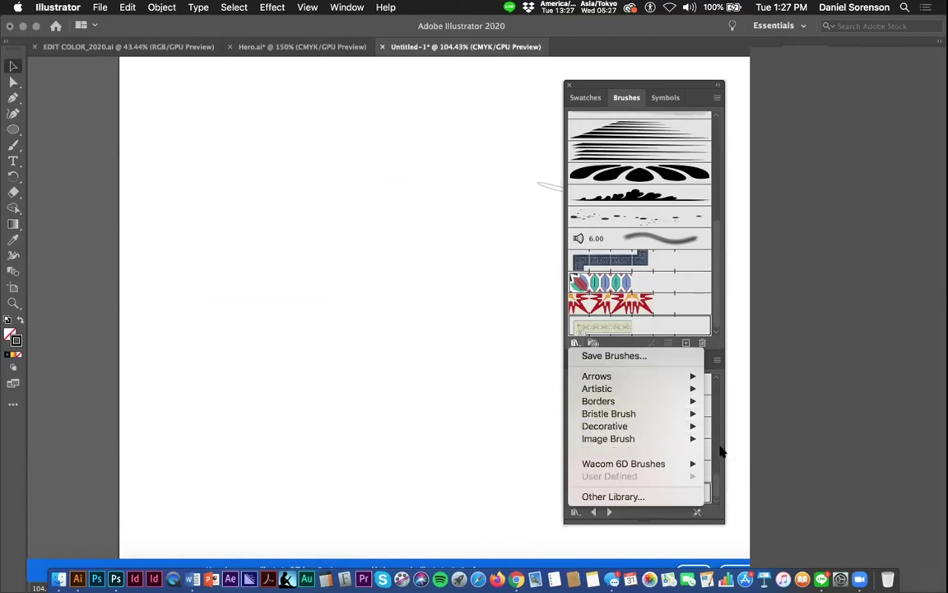
mouse_move(689, 426)
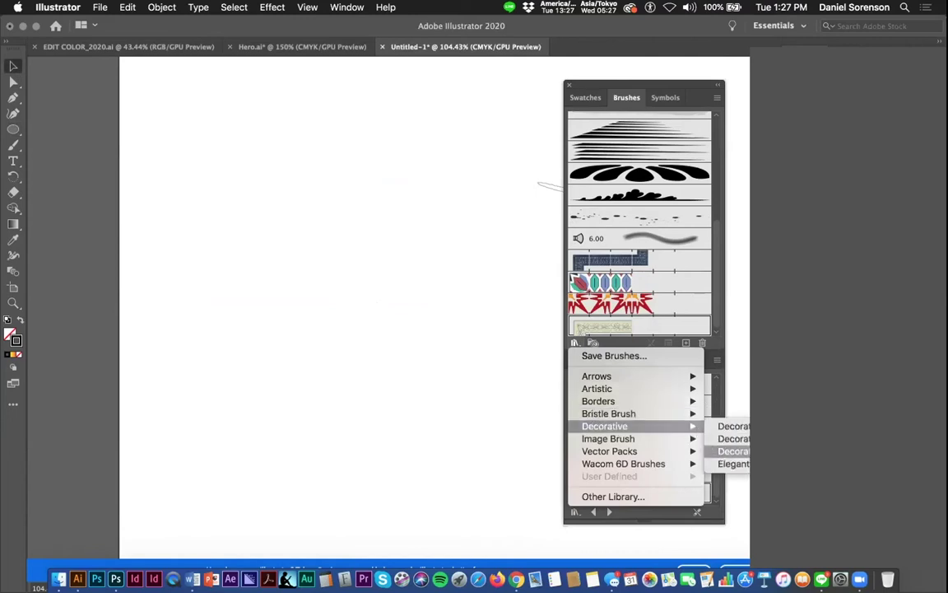
left_click(740, 452)
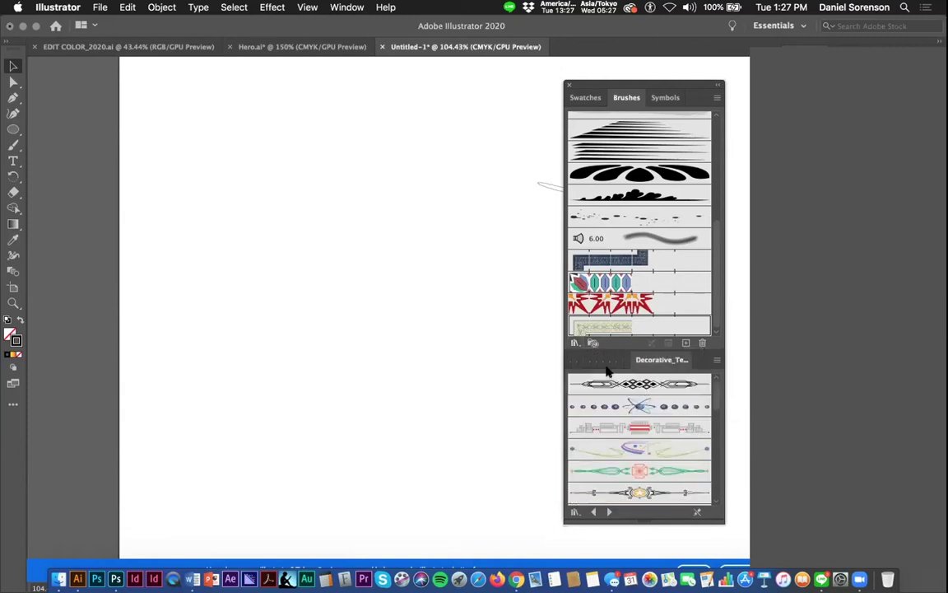
Draw a straight horizontal line across the middle of the artboard with the Pen tool and keep it selected
left_click(13, 97)
left_click(207, 290)
left_click(485, 290)
left_click(481, 322, "super")
left_click(470, 289, "super")
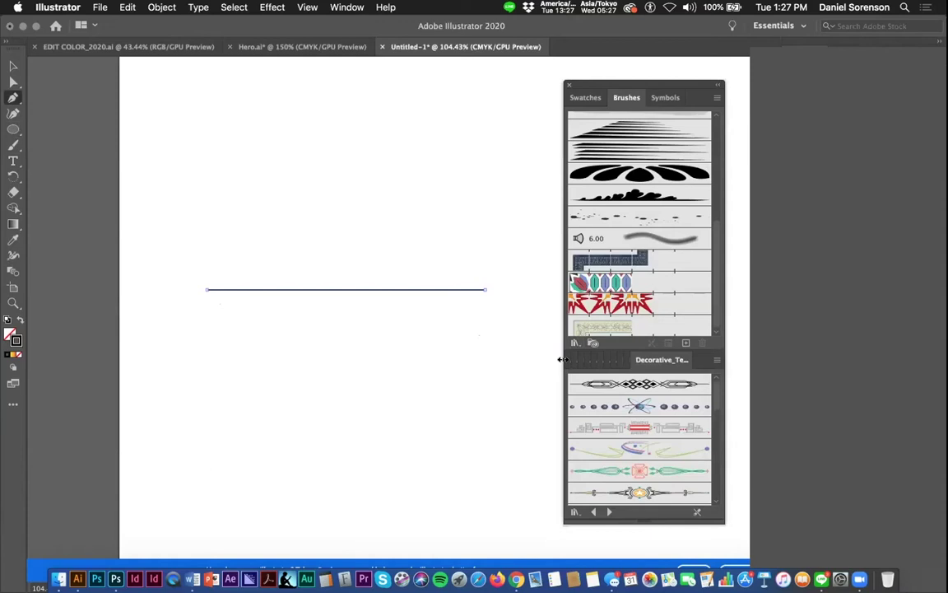
Apply several text divider brushes to the line in turn, ending with the gold star divider, and browse the rest of the library
left_click(599, 392)
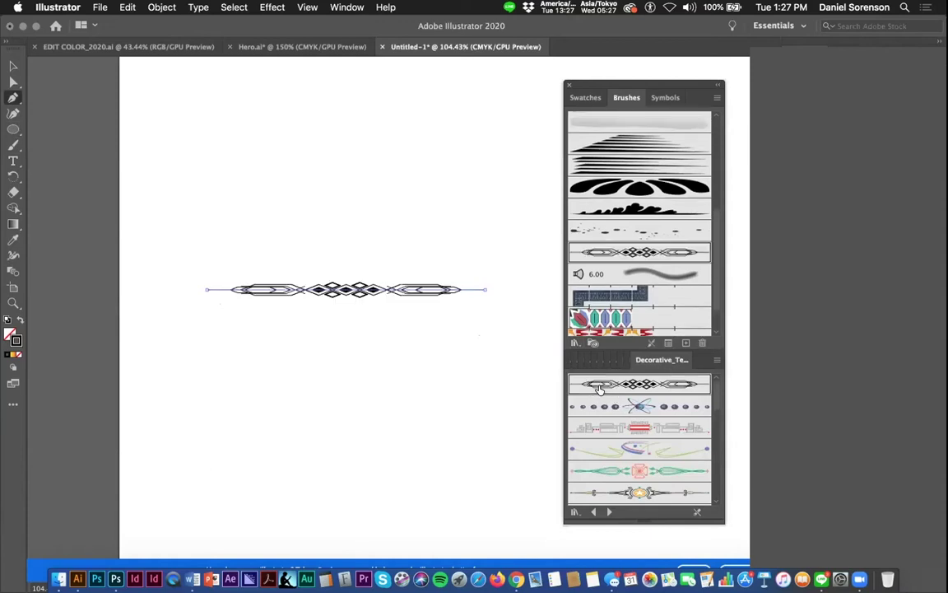
left_click(642, 407)
left_click(627, 451)
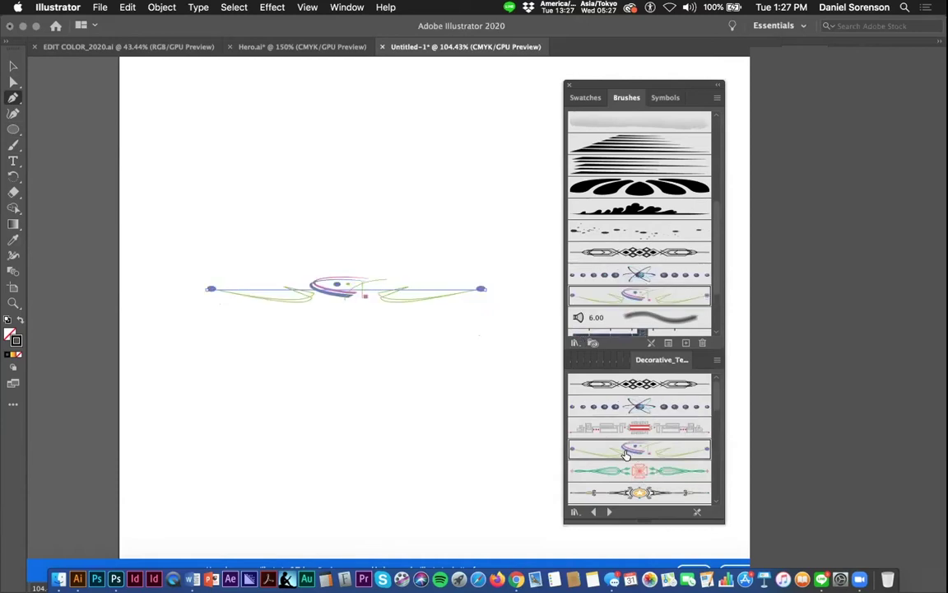
left_click(639, 472)
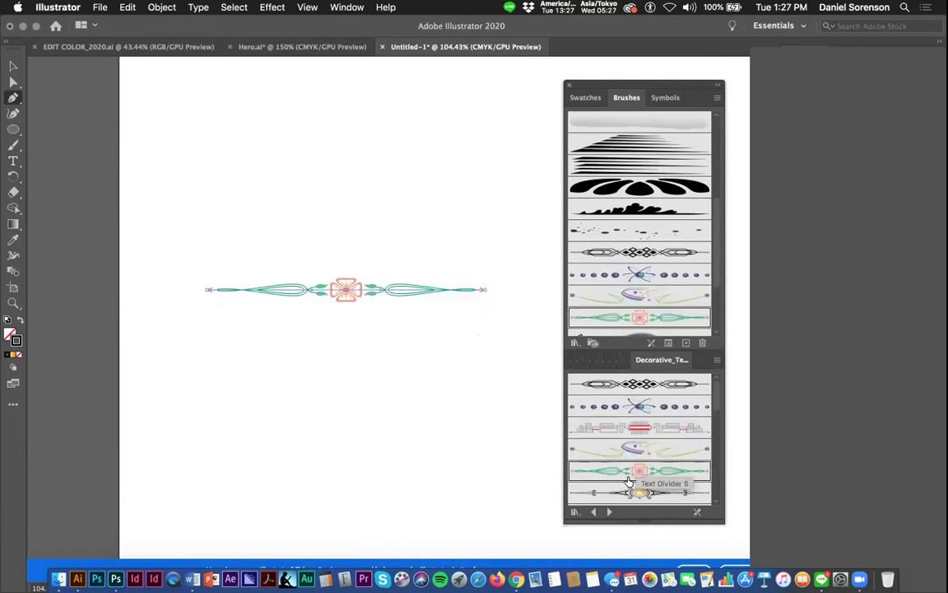
left_click(636, 492)
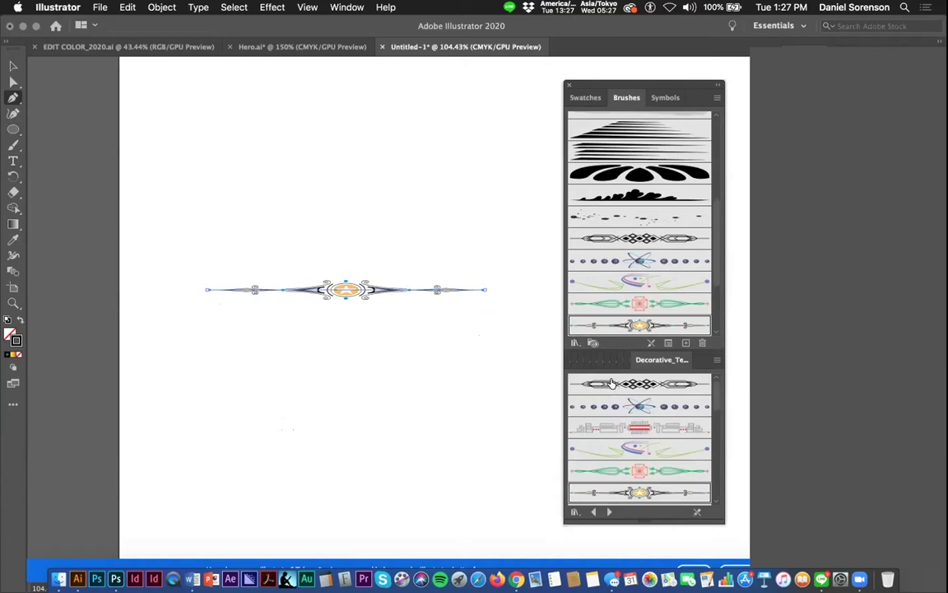
scroll(720, 399, "down", 10)
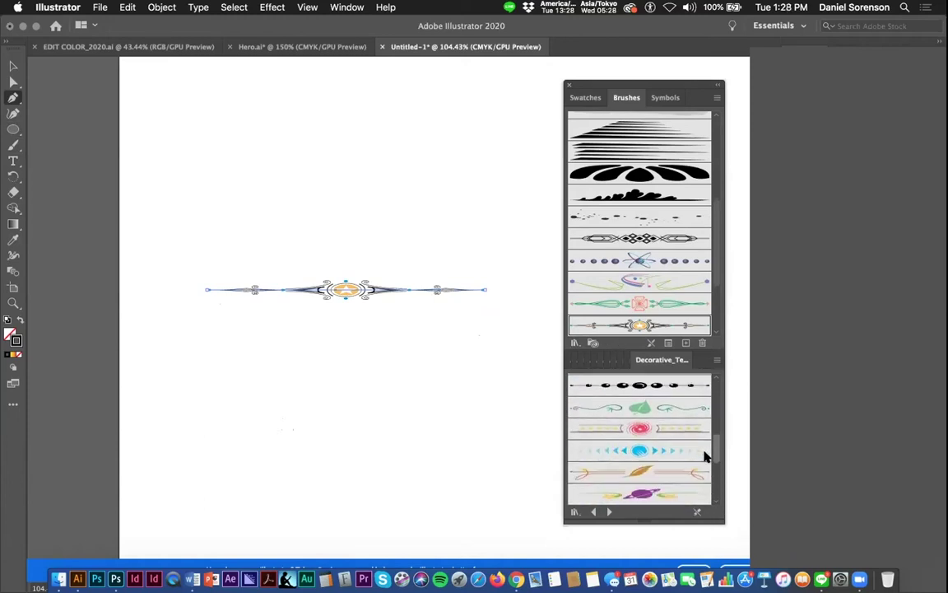
scroll(705, 457, "down", 8)
scroll(704, 489, "up", 15)
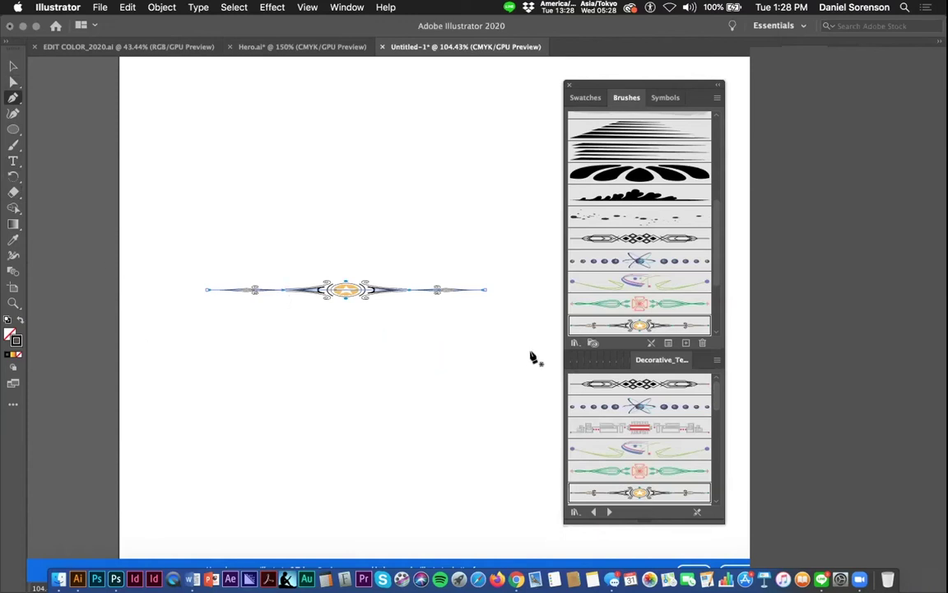
Load the Bristle Brush library and apply its 4.00 brush to the horizontal line, with the Paintbrush tool active
left_click(574, 342)
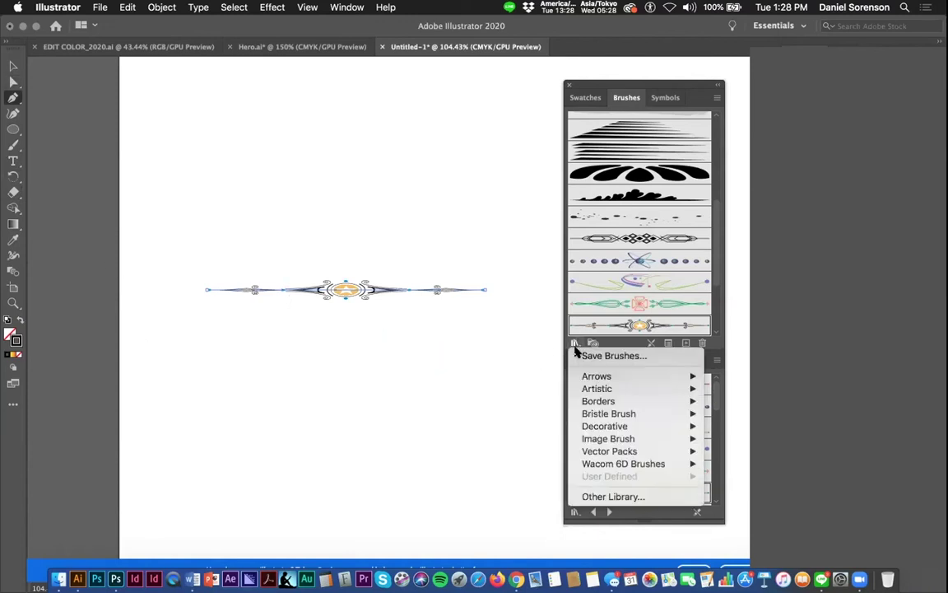
mouse_move(605, 414)
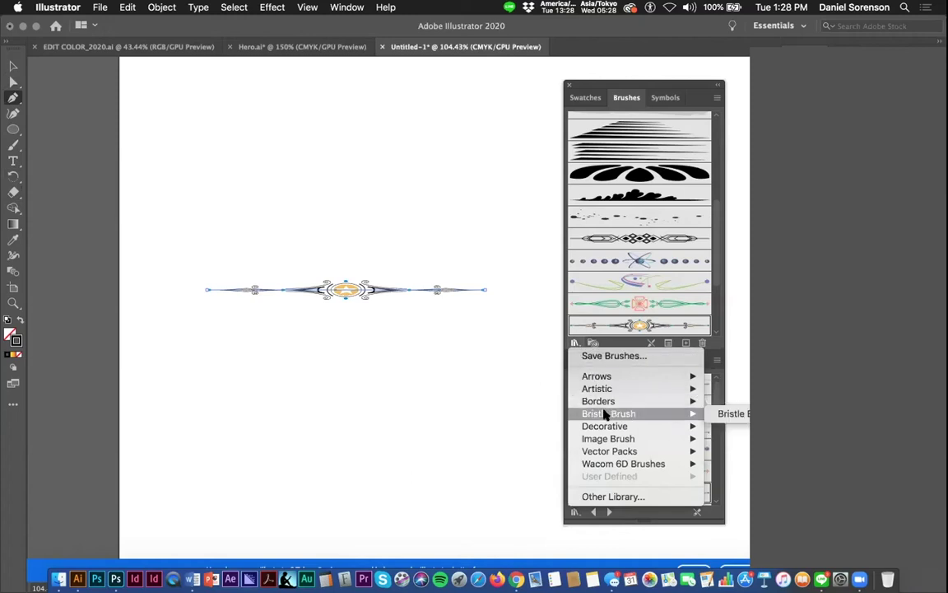
left_click(734, 415)
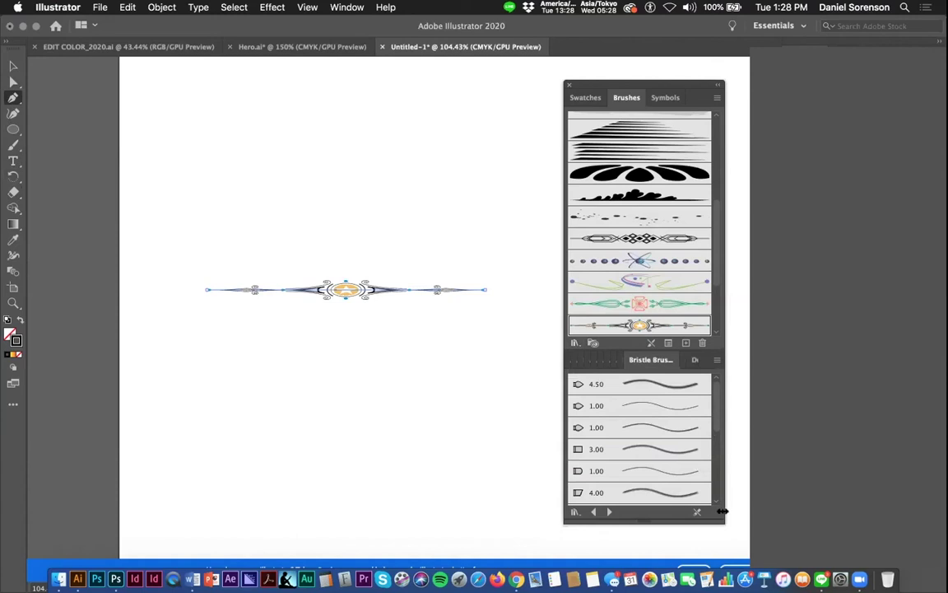
left_click(656, 493)
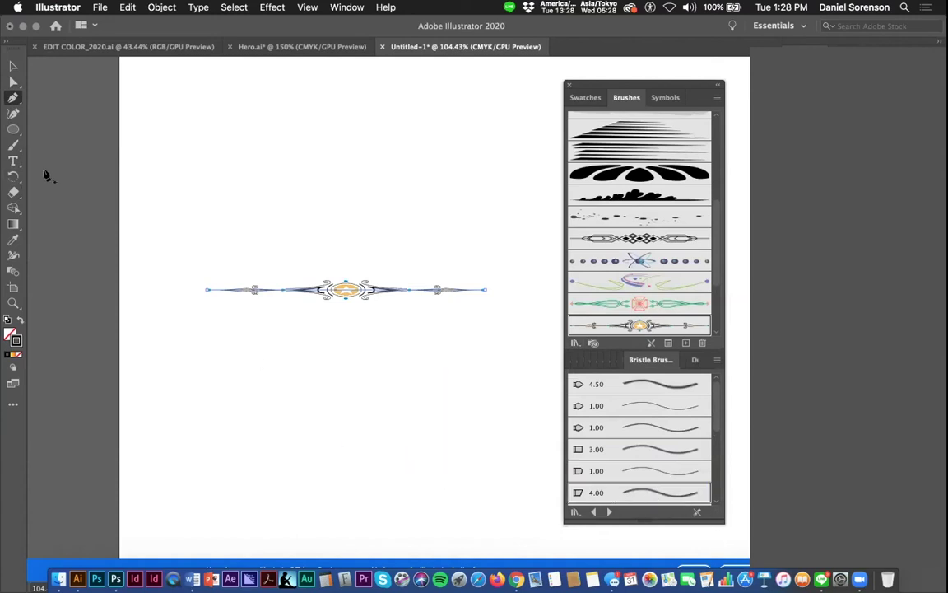
left_click(13, 144)
left_click(626, 492)
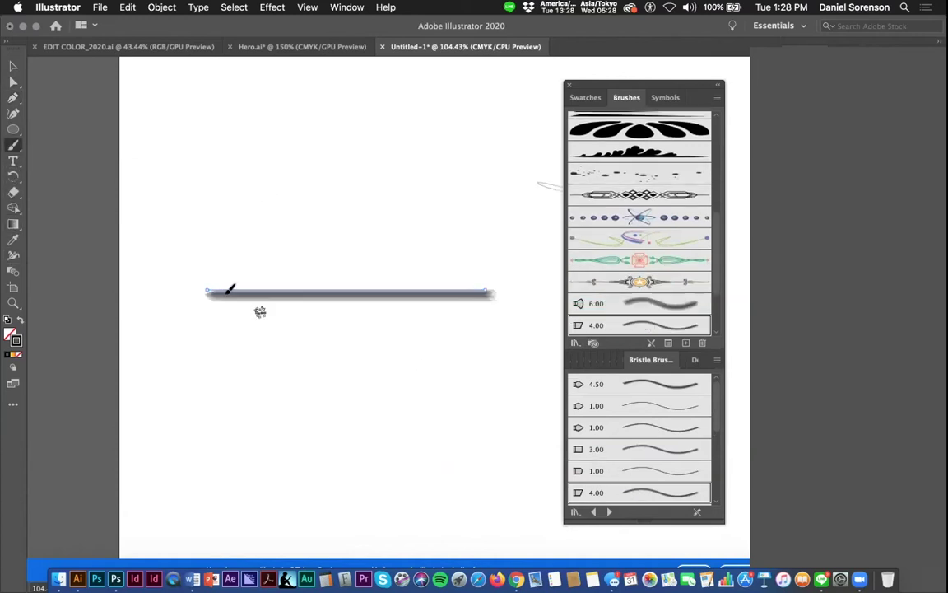
Paint a long S-shaped bristle stroke below the line and two shorter winding strokes beside it with the 4.00 brush
mouse_move(192, 385)
left_mouse_down()
mouse_move(257, 361)
mouse_move(291, 387)
mouse_move(279, 448)
mouse_move(385, 453)
left_mouse_up()
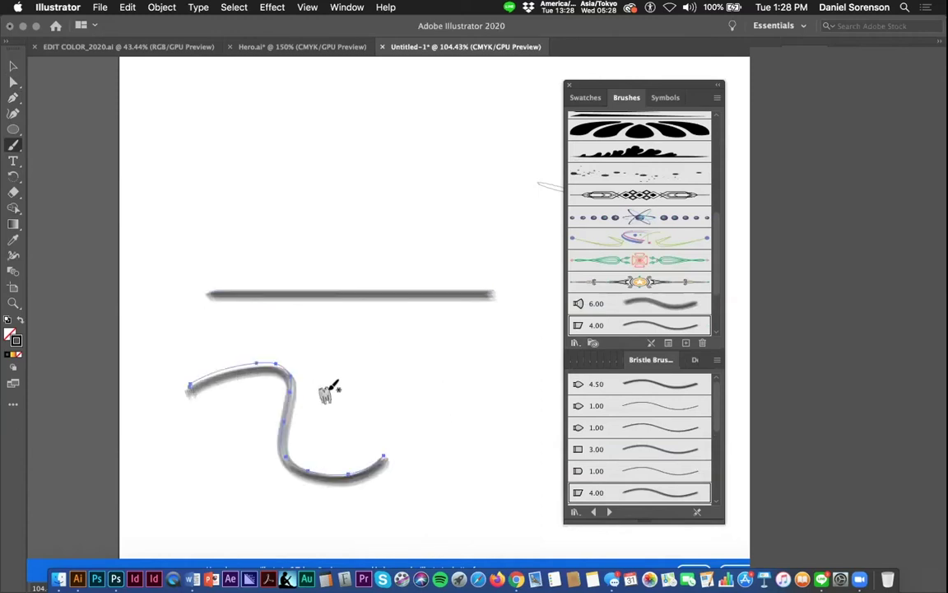
key("super+equal")
key("super+equal")
key("super+equal")
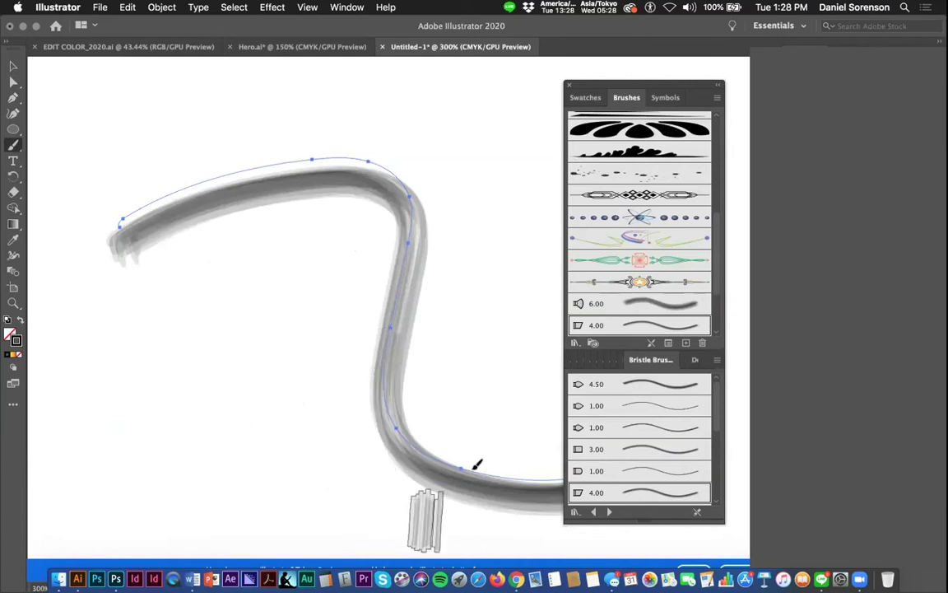
mouse_move(94, 358)
left_mouse_down()
mouse_move(169, 342)
mouse_move(237, 469)
mouse_move(294, 476)
left_mouse_up()
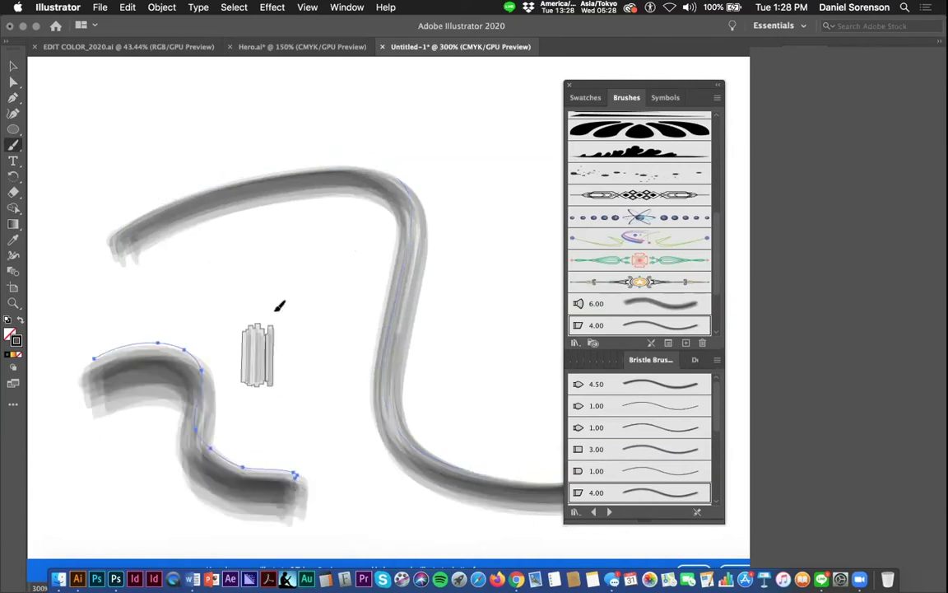
left_click_drag(261, 314, 325, 392)
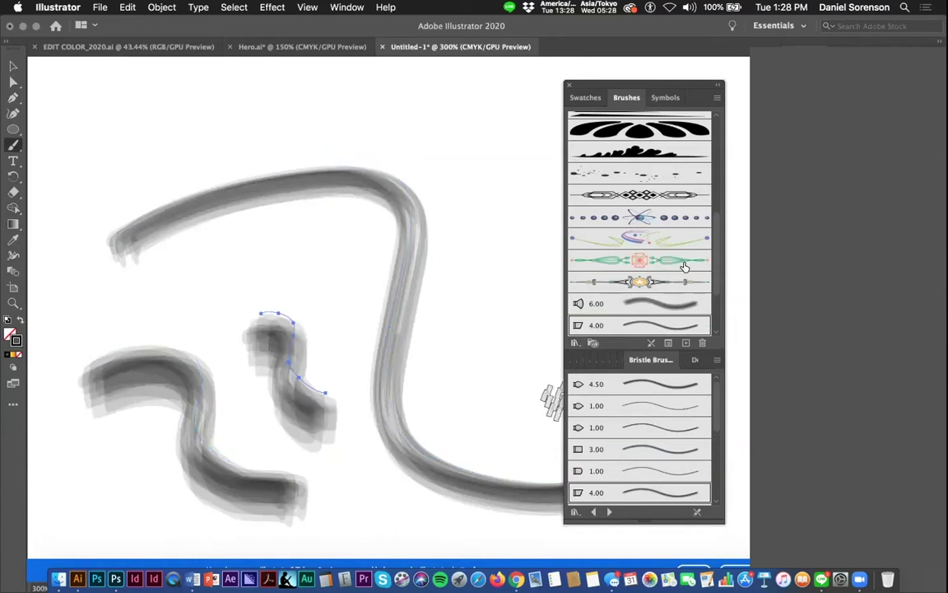
Set the Mop bristle brush to size 5.68 mm, bristle length 214%, bristle density 57% and stiffness 68%
double_click(641, 303)
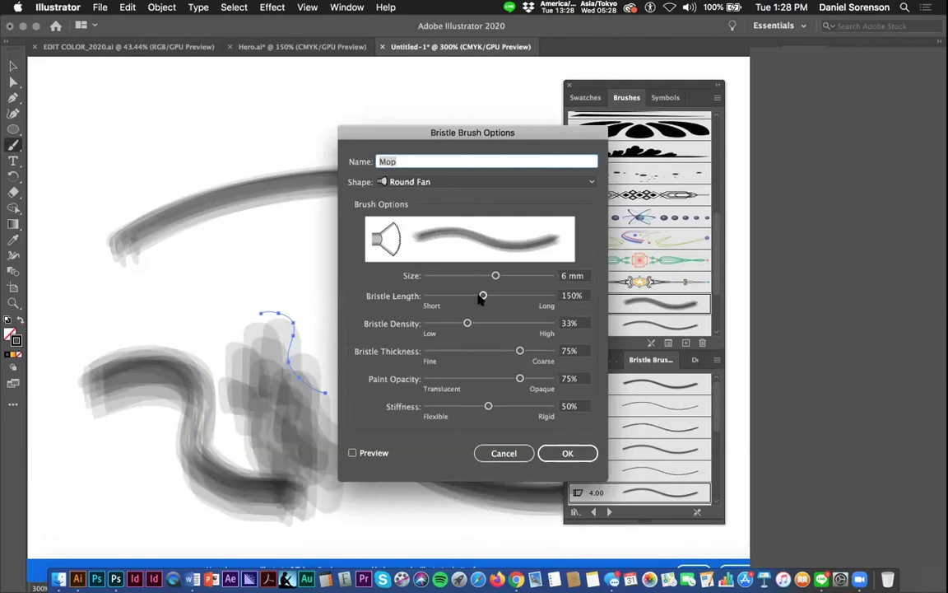
left_click_drag(495, 277, 512, 296)
left_click_drag(466, 322, 496, 322)
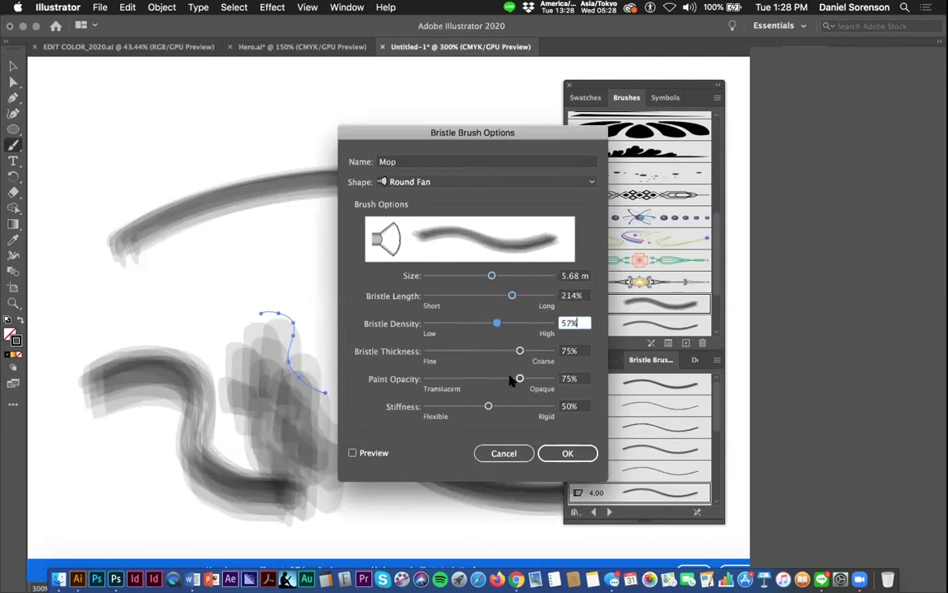
left_click_drag(486, 406, 467, 403)
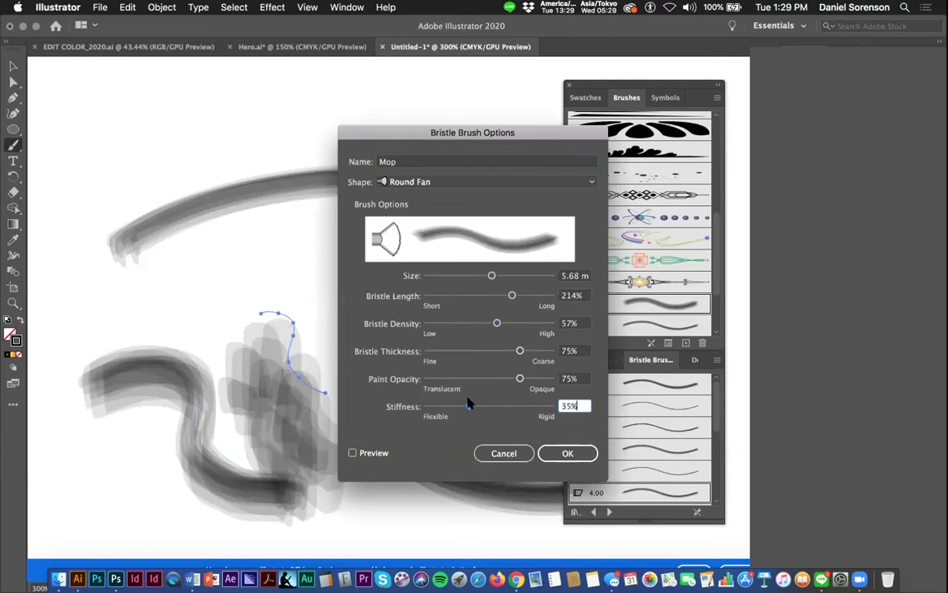
left_click(567, 453)
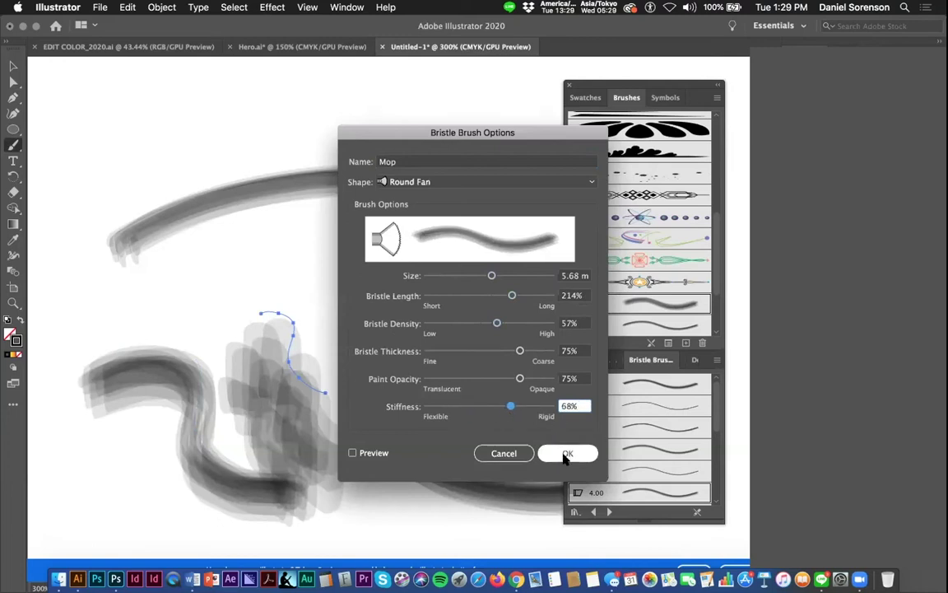
Apply the edited Mop bristle brush options to the existing strokes and paint two dense shading patches with that brush
left_click(451, 328)
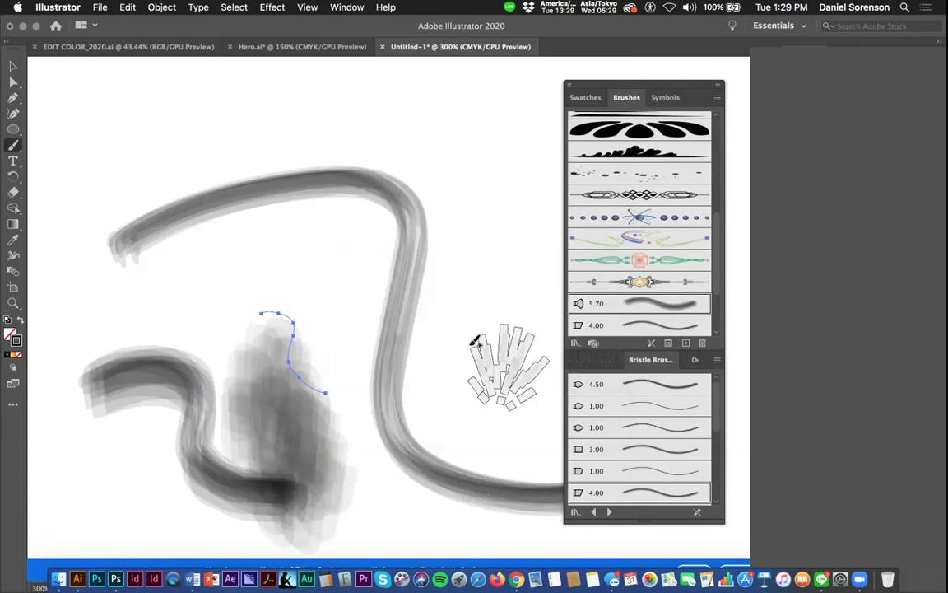
left_click_drag(432, 154, 487, 252)
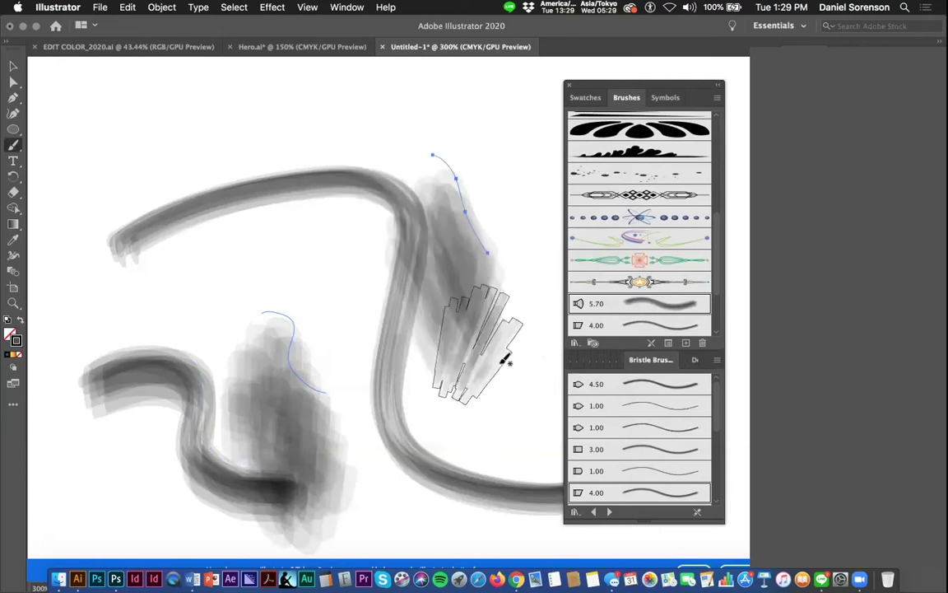
mouse_move(333, 278)
left_mouse_down()
mouse_move(344, 367)
mouse_move(396, 443)
left_mouse_up()
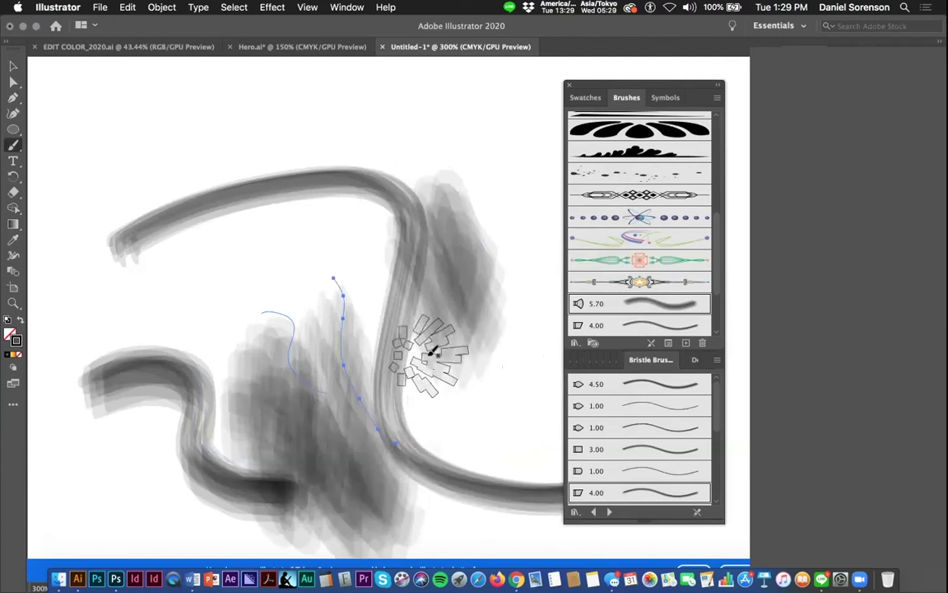
Clear all artwork from the artboard, then paint one long Mop test stroke at full-page view and delete it
key("super+a")
key("Delete")
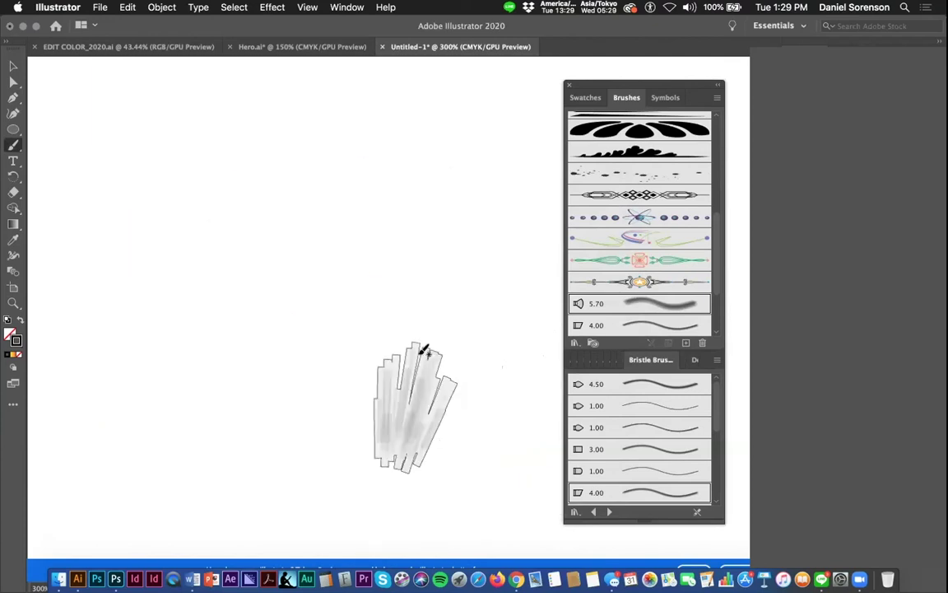
key("super+0")
mouse_move(270, 165)
left_mouse_down()
mouse_move(340, 224)
mouse_move(403, 312)
mouse_move(393, 451)
left_mouse_up()
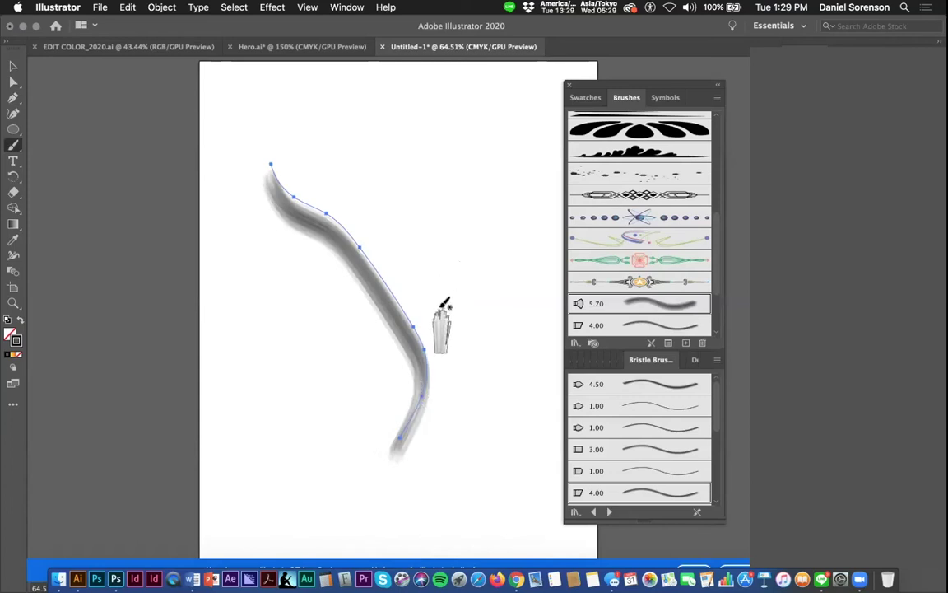
key("Delete")
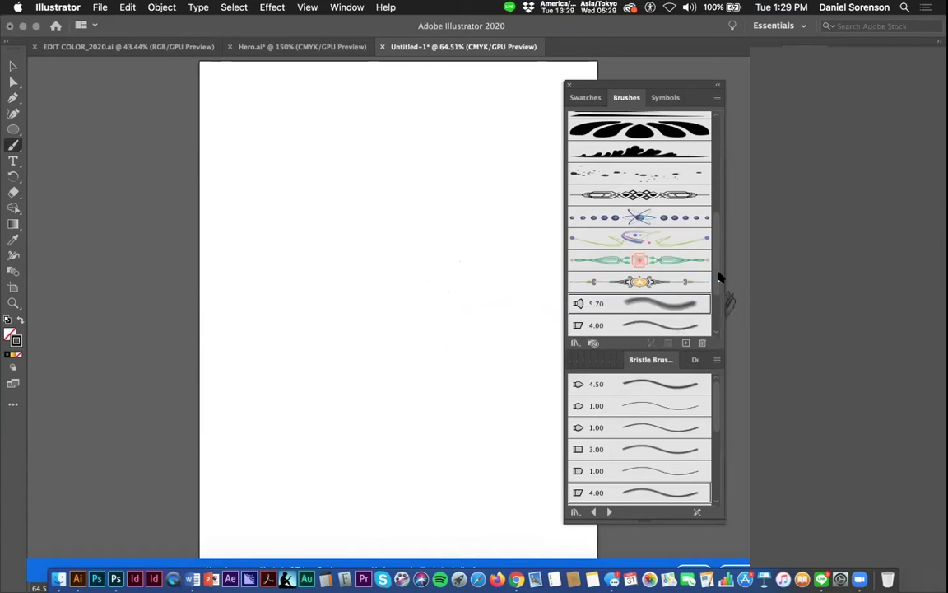
Draw a small horizontal ellipse as a bug's body on the empty page, with black fill and no stroke
scroll(718, 275, "up", 3)
mouse_move(737, 178)
left_mouse_down()
mouse_move(729, 171)
mouse_move(700, 288)
mouse_move(676, 332)
left_mouse_up()
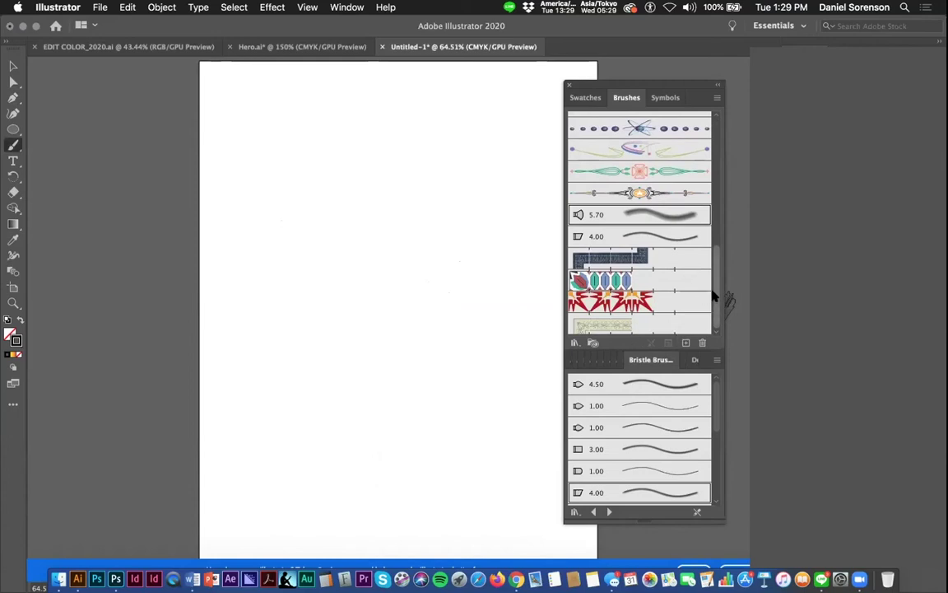
scroll(576, 268, "up", 10)
left_click(14, 129)
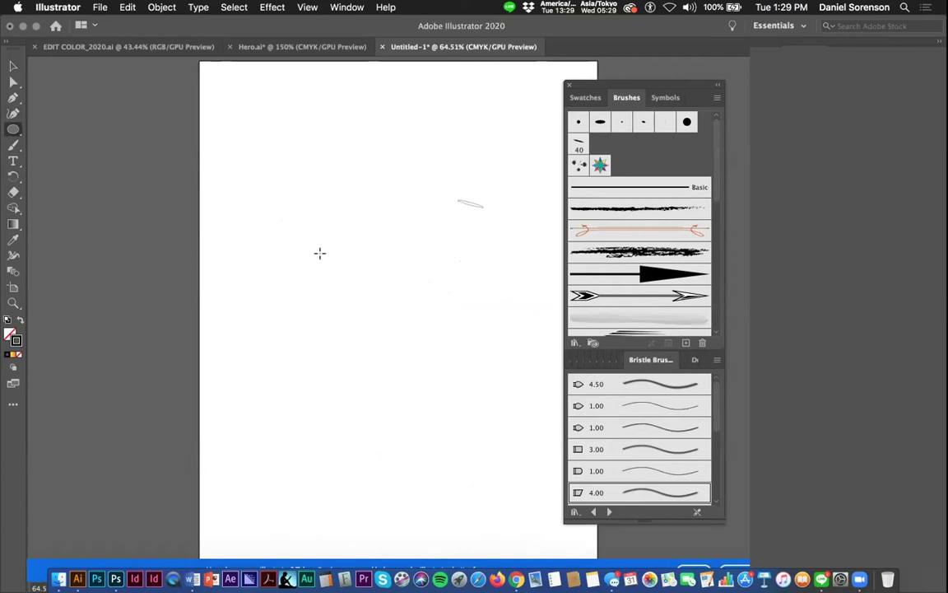
mouse_move(319, 252)
left_mouse_down()
mouse_move(341, 263)
mouse_move(333, 257)
left_mouse_up()
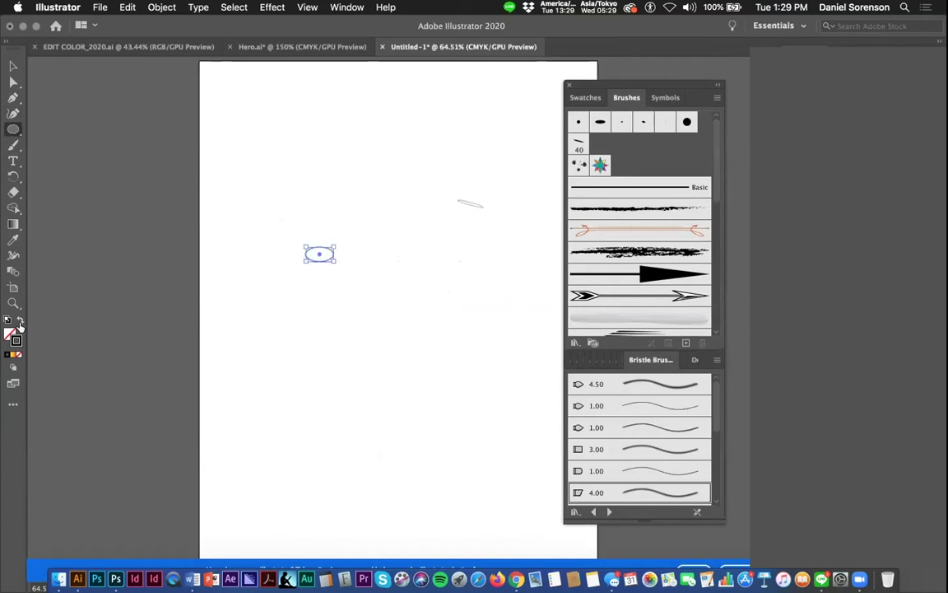
left_click(20, 320)
Draw a smaller black ellipse centred on the right end of the body ellipse as the bug's head
left_click(13, 97)
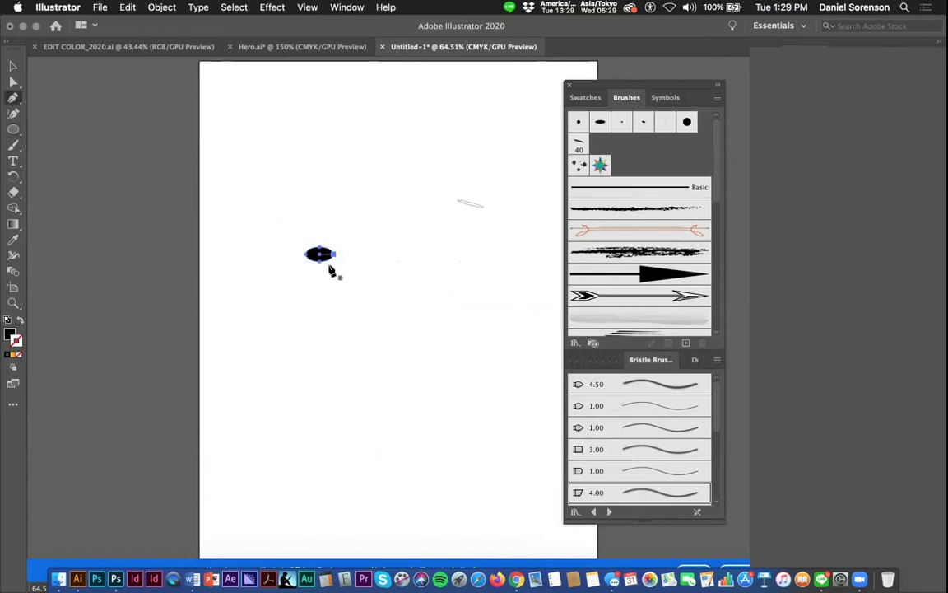
key("super+1")
key("super+equal")
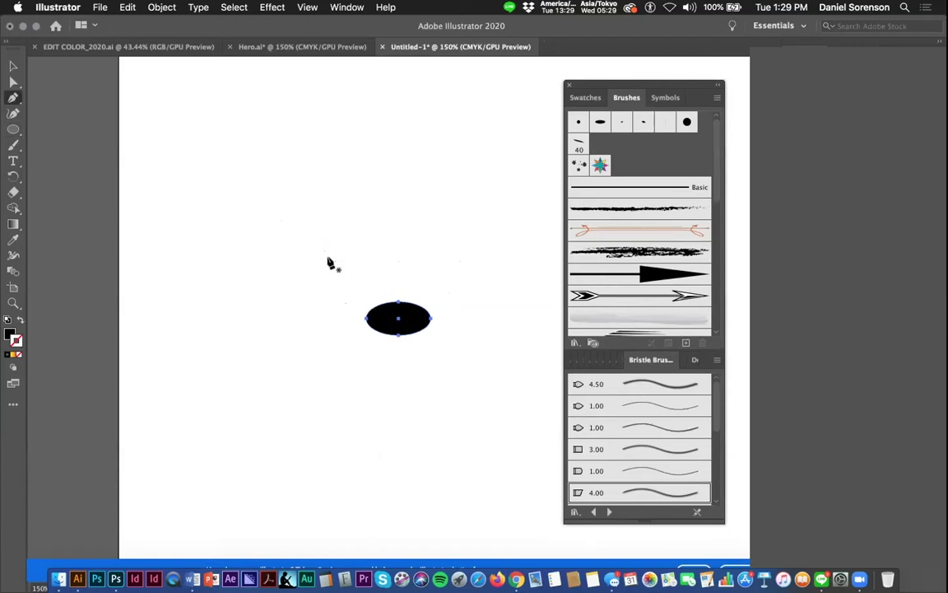
left_click(10, 130)
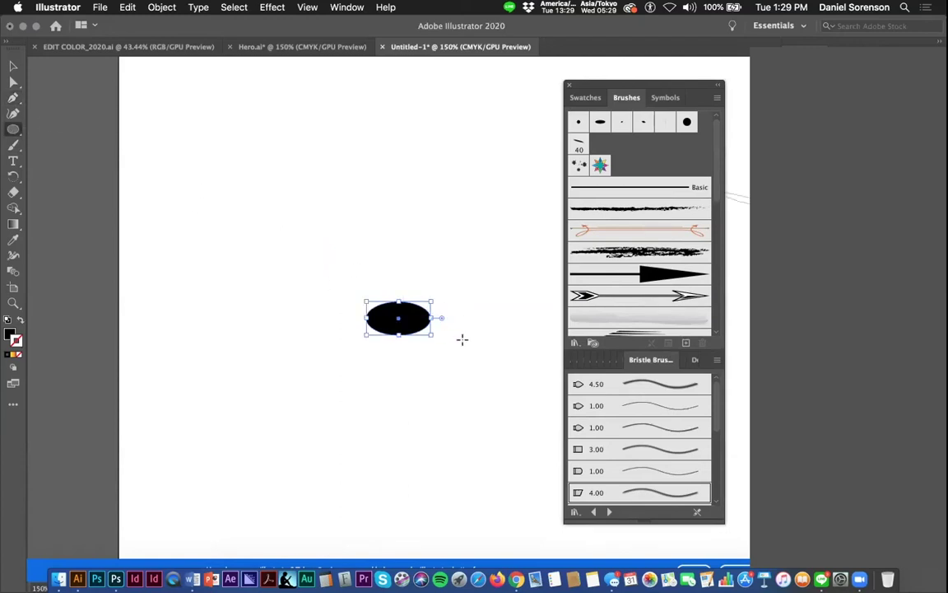
left_click(452, 334, "super")
left_click_drag(429, 315, 446, 328)
Nudge the head ellipse horizontally so that it only slightly overlaps the end of the body, then deselect it
left_click(13, 66)
key("Right")
key("Right")
key("Right")
key("Right")
key("Right")
key("Right")
key("Right")
key("Right")
key("Right")
key("Right")
key("Right")
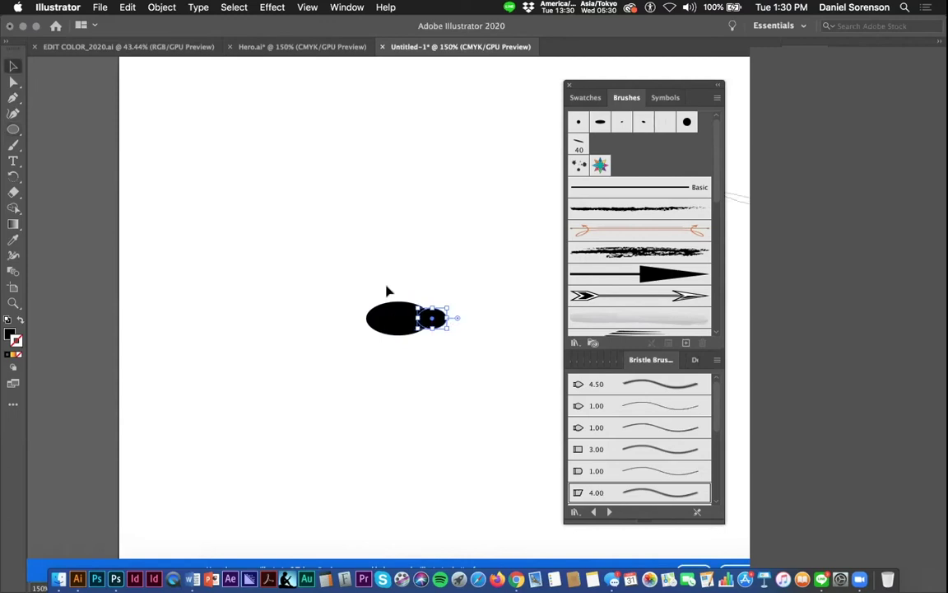
key("Left")
key("Left")
key("Left")
left_click(180, 140)
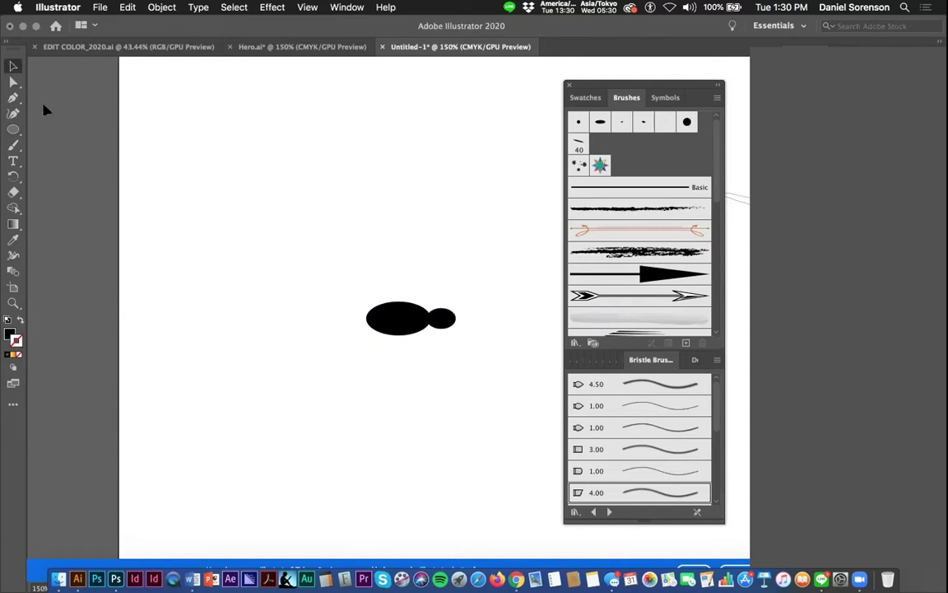
Draw a curved front leg above the body with the Pen tool and give it a black stroke without fill
left_click(13, 99)
left_click(407, 309)
left_click_drag(435, 278, 454, 280)
left_click(451, 300, "super")
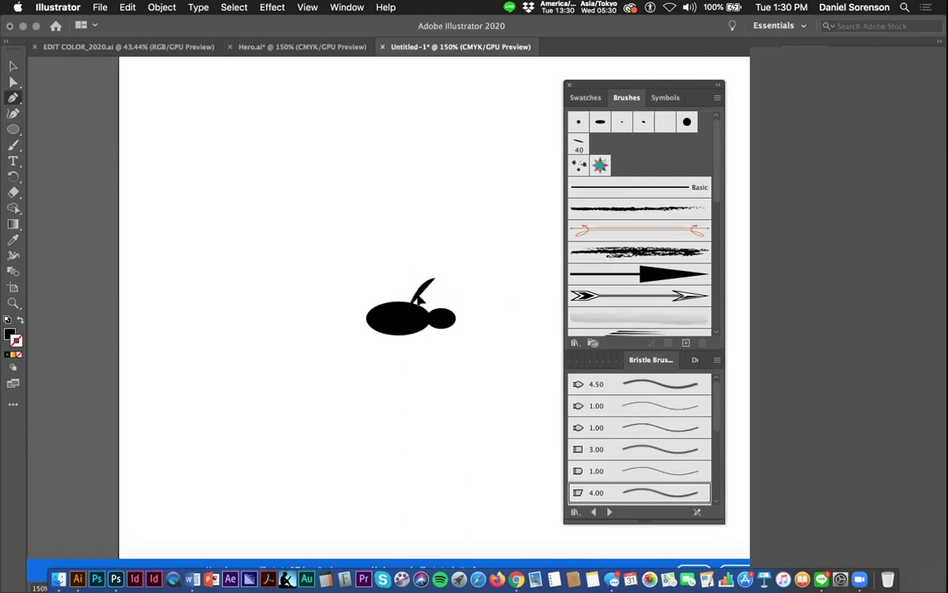
left_click(418, 296, "super")
left_click(19, 321)
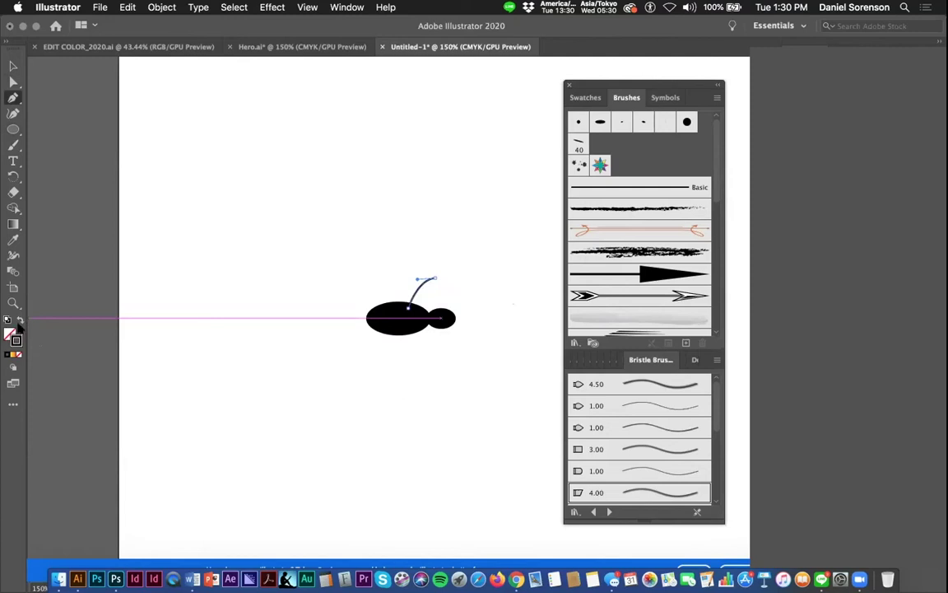
Draw the curved front leg and the straight middle leg extending below the body with the Pen tool
left_click_drag(408, 330, 434, 364)
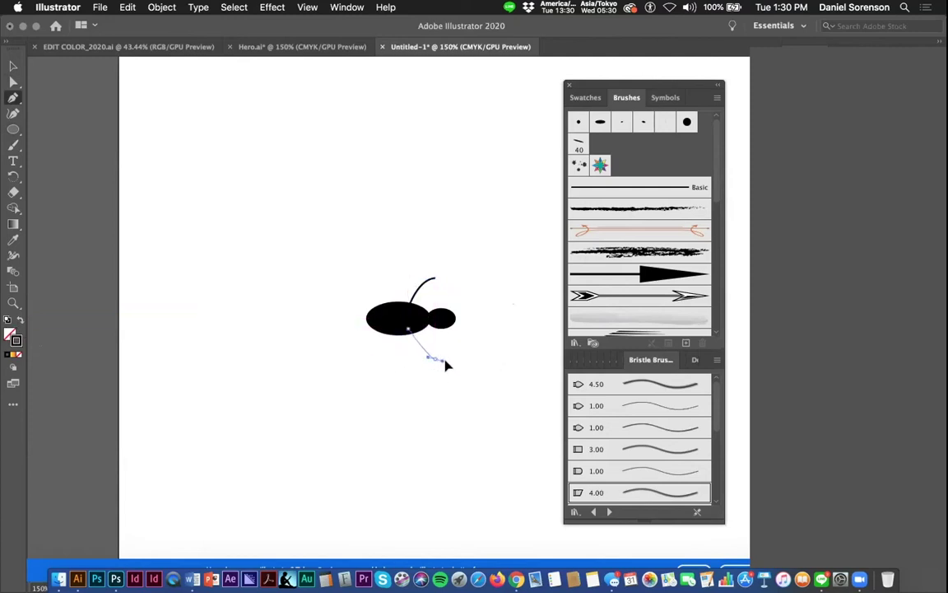
left_click(434, 359)
left_click(404, 357, "super")
left_click_drag(393, 328, 396, 366)
left_click(394, 360)
Draw the straight middle leg above the body and the two curved rear legs, one above and one below
left_click_drag(394, 312, 349, 272)
left_click(376, 282, "super")
left_click(378, 308)
left_click(342, 303, "super")
left_click(376, 327)
left_click_drag(352, 354, 339, 360)
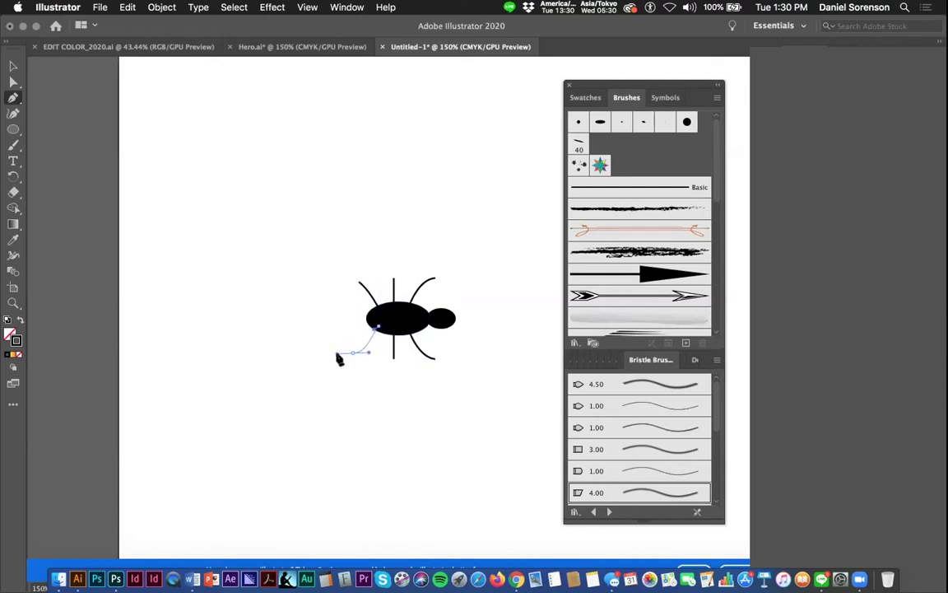
left_click(338, 382, "super")
Select the whole bug and define it as a new art brush with the default options
key("v")
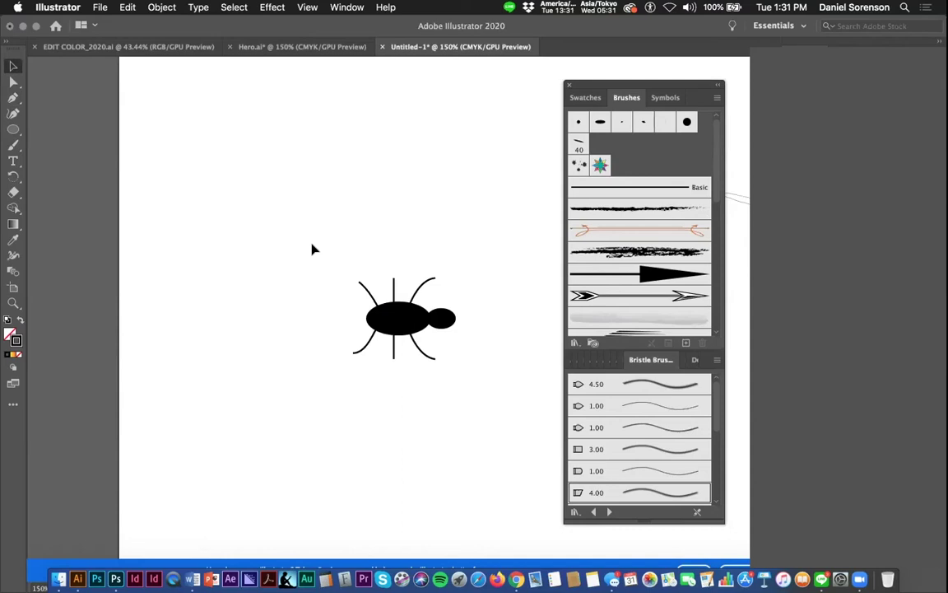
left_click_drag(313, 249, 494, 399)
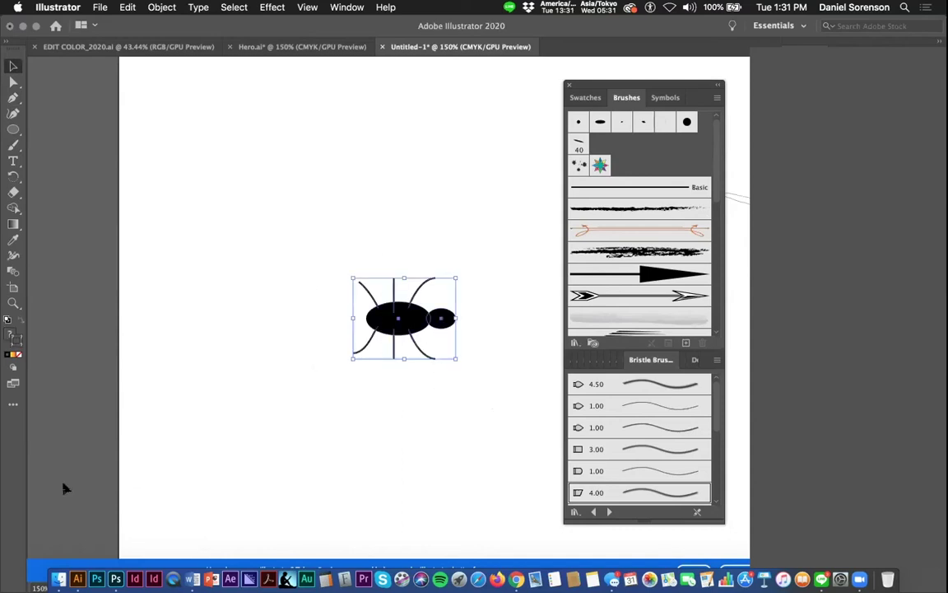
left_click_drag(374, 289, 645, 175)
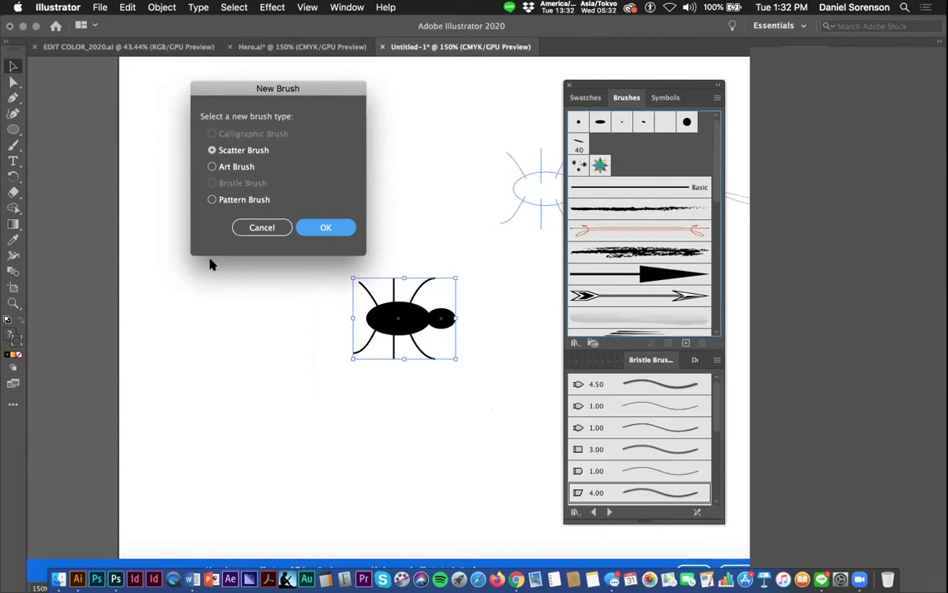
left_click(216, 167)
left_click(326, 230)
left_click(641, 475)
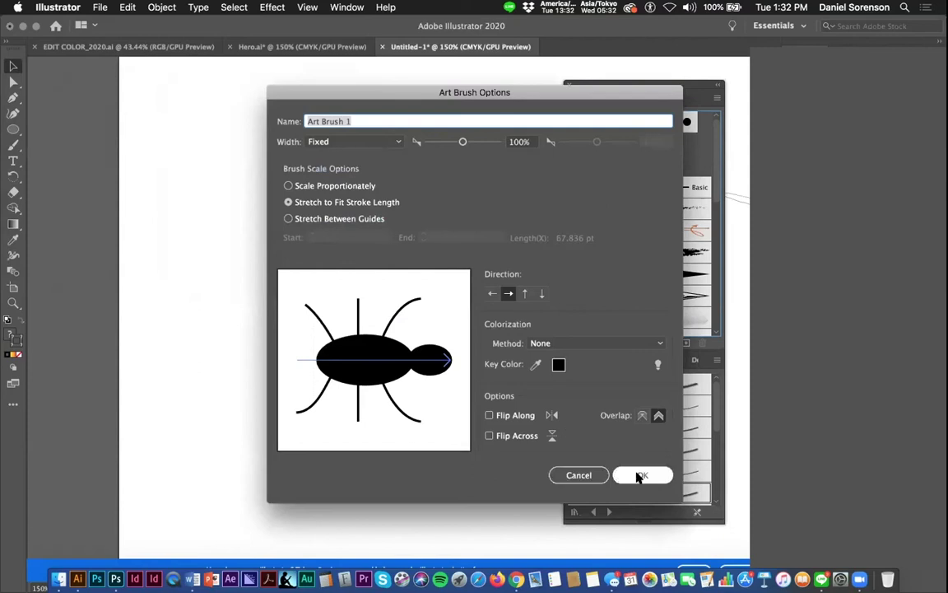
Move the bug to the artboard's upper-left corner and paint five test strokes of varied length with its art brush
left_click_drag(409, 317, 179, 104)
left_click(120, 258)
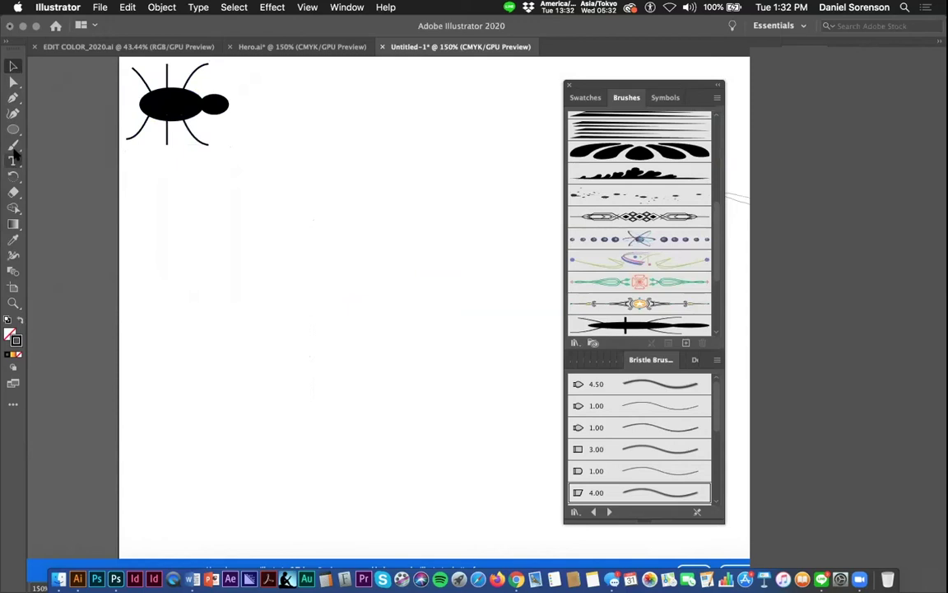
left_click(13, 144)
mouse_move(162, 286)
left_mouse_down()
mouse_move(220, 279)
mouse_move(283, 343)
mouse_move(399, 392)
left_mouse_up()
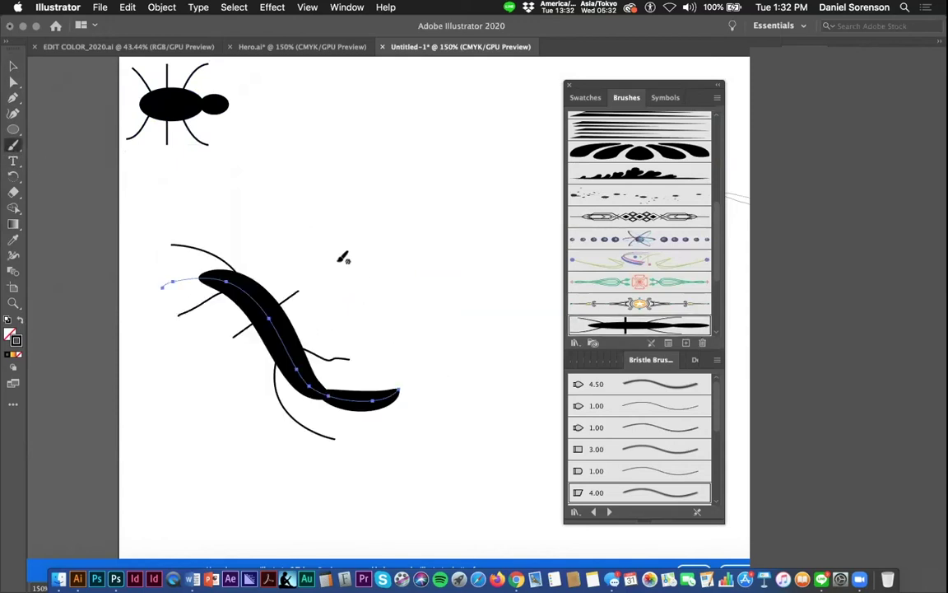
left_click_drag(338, 262, 412, 269)
mouse_move(342, 186)
left_mouse_down()
mouse_move(385, 182)
mouse_move(464, 311)
mouse_move(486, 329)
left_mouse_up()
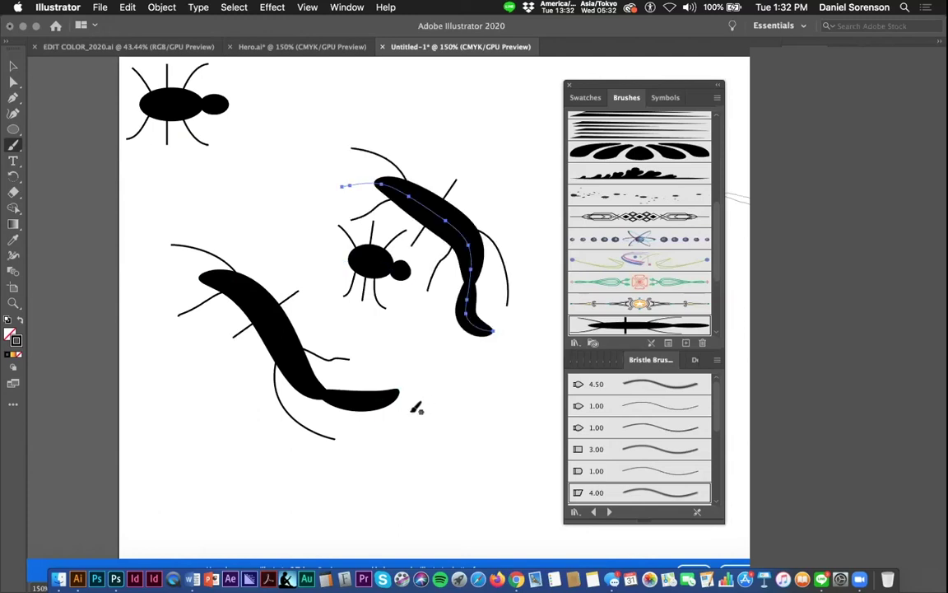
left_click_drag(209, 478, 377, 503)
left_click_drag(396, 466, 463, 363)
key("super+a")
key("Delete")
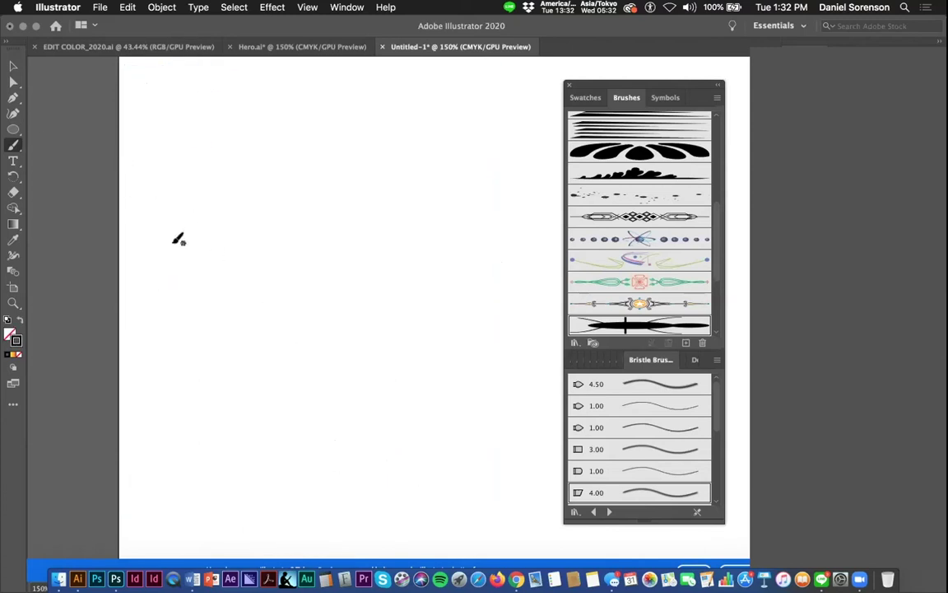
key("super+z")
Delete the five painted bug strokes, keeping only the original bug drawing
left_click(13, 65)
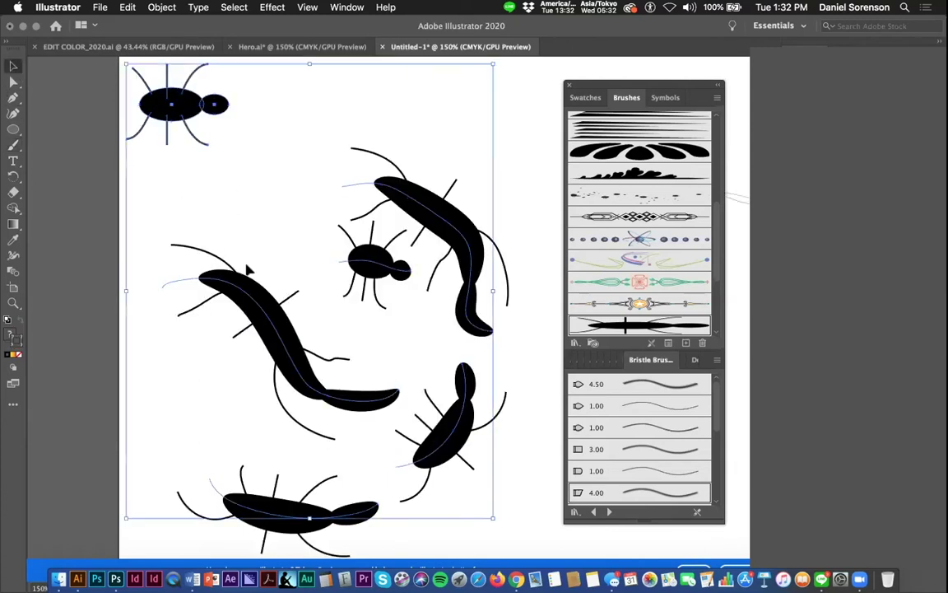
left_click(247, 287)
left_click_drag(511, 157, 327, 455)
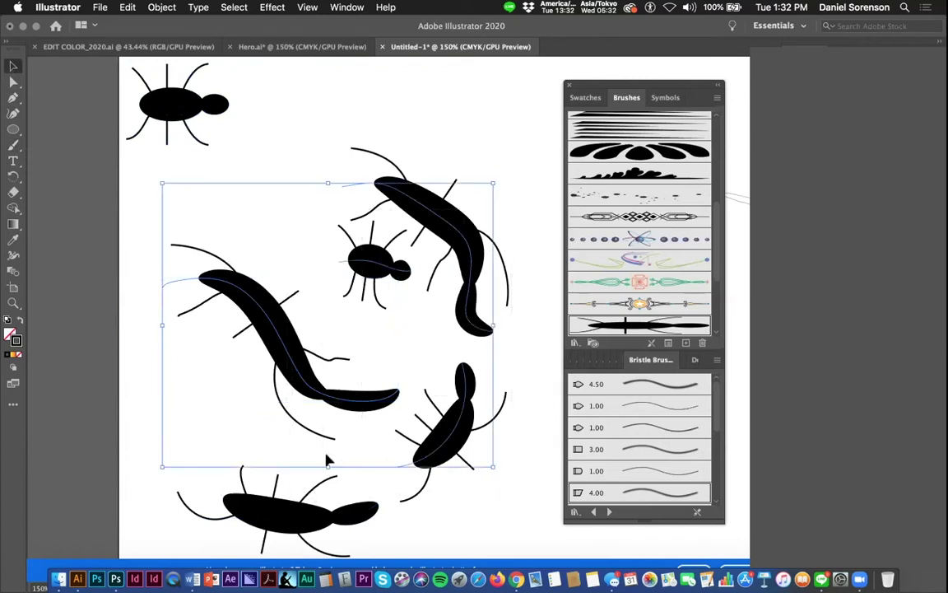
key("Delete")
left_click_drag(302, 401, 230, 476)
key("Delete")
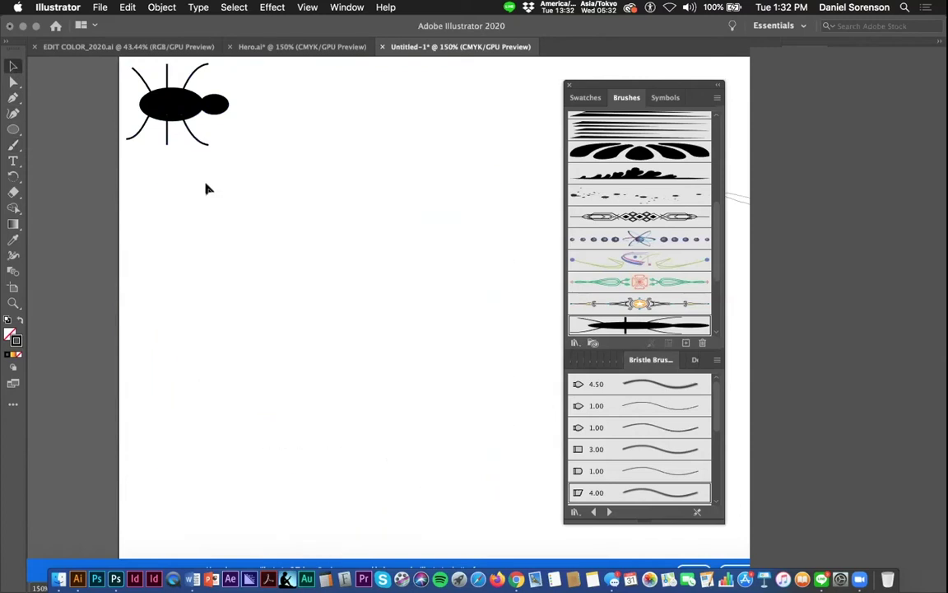
Define the bug's body ellipse as a scatter brush with its size set to Pressure and a minimum of 41%
left_click_drag(224, 115, 611, 175)
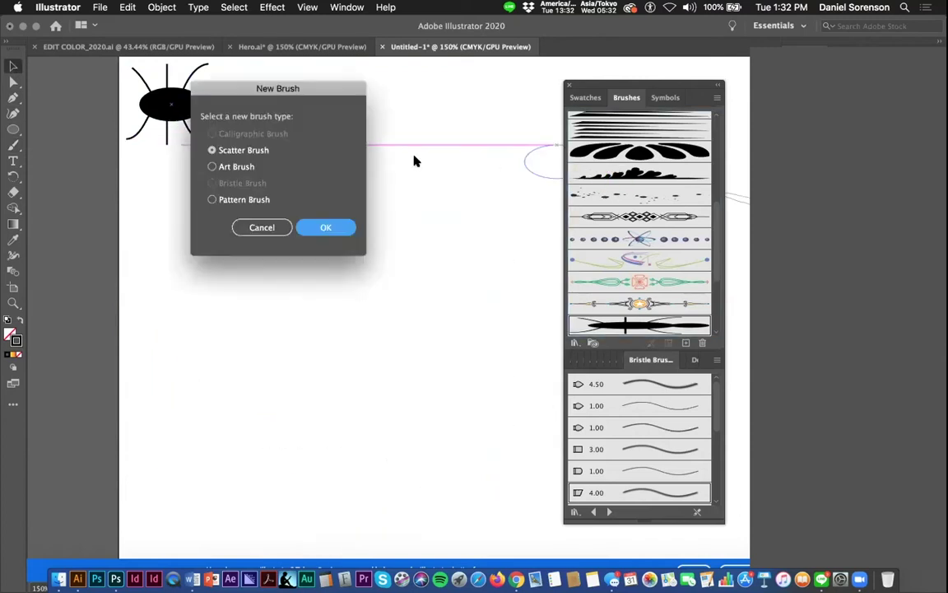
left_click(327, 227)
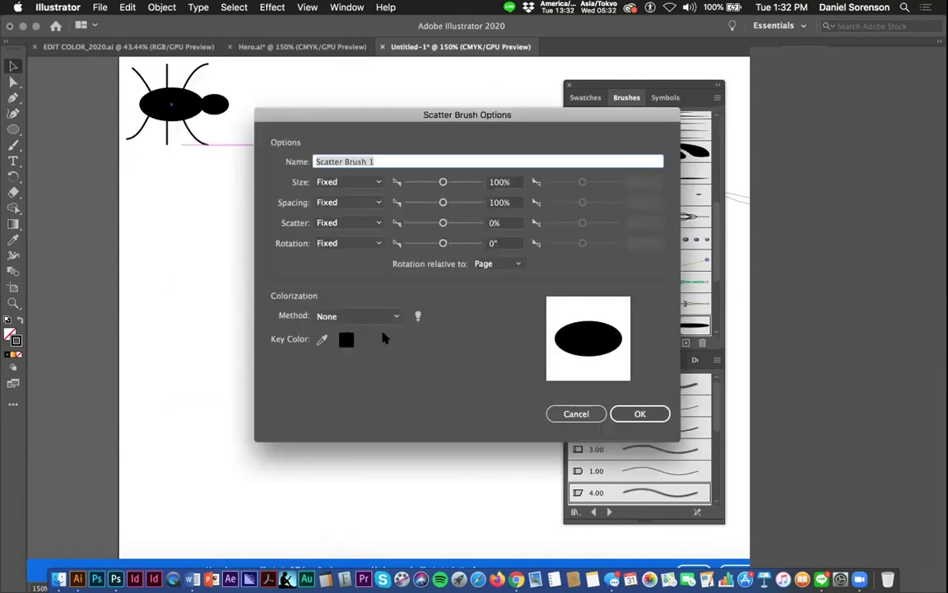
left_click(366, 182)
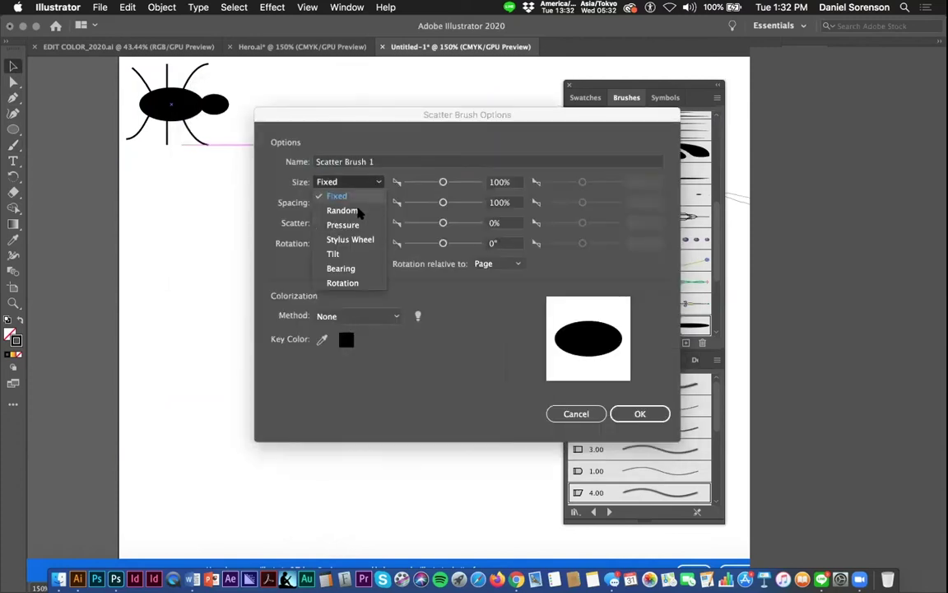
left_click(349, 225)
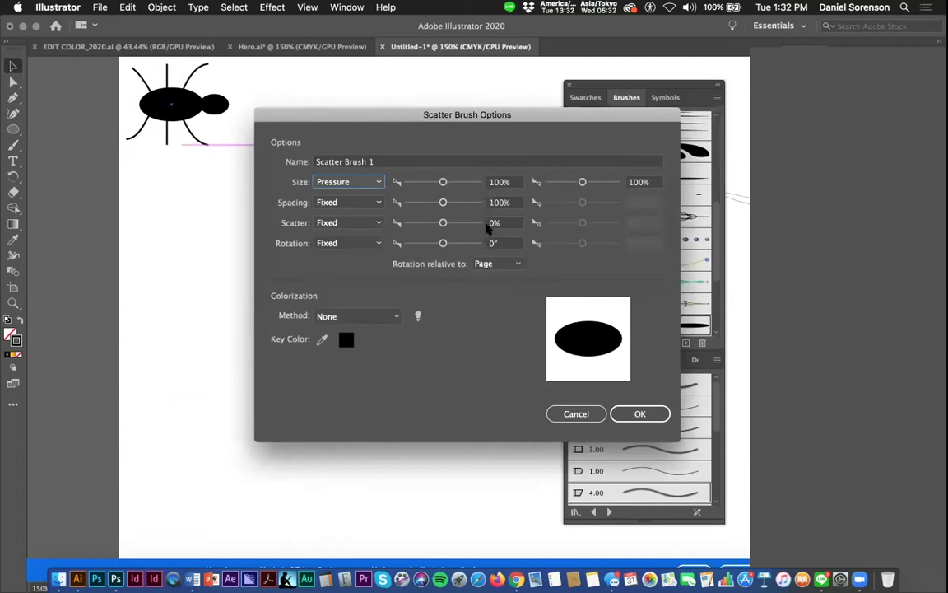
left_click_drag(443, 182, 419, 182)
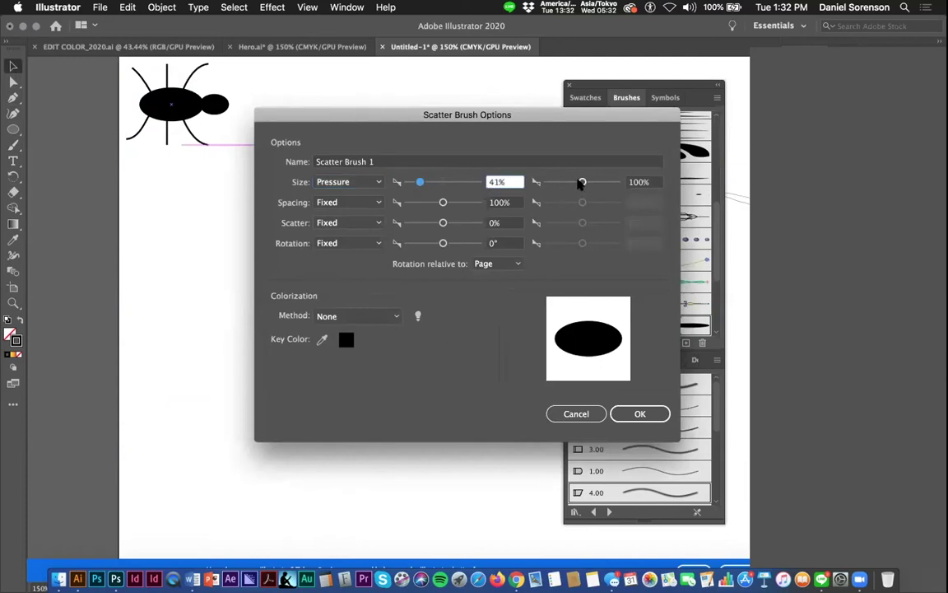
left_click(632, 415)
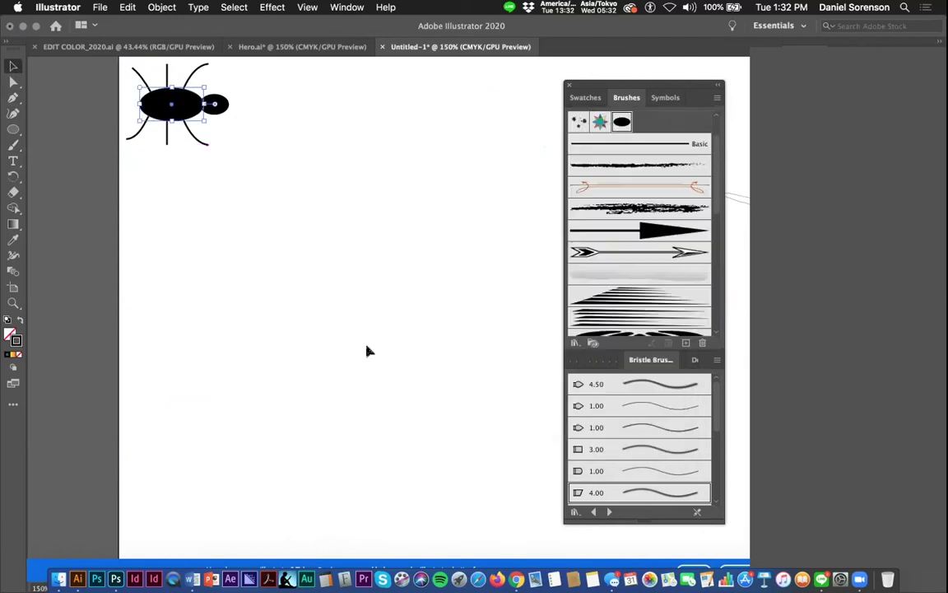
Paint a long curved test stroke and a short one with the black ellipse scatter brush
left_click(14, 144)
left_click_drag(173, 250, 217, 289)
left_click_drag(417, 381, 414, 385)
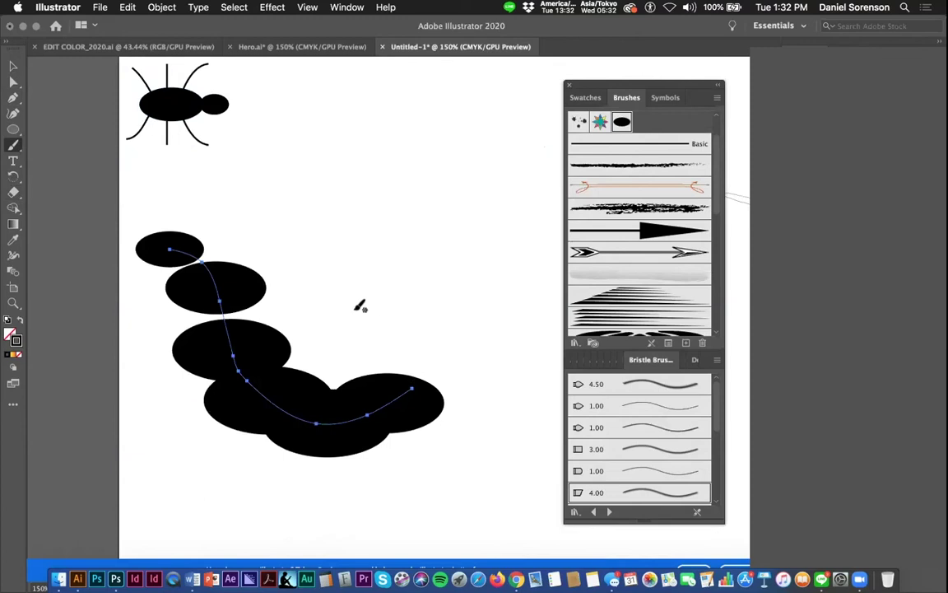
left_click_drag(340, 286, 402, 317)
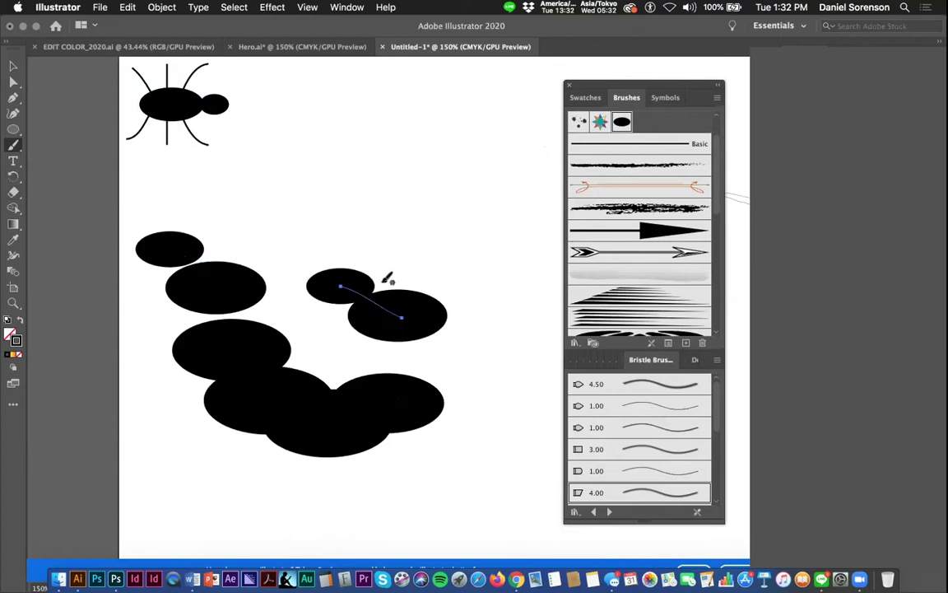
Delete both ellipse scatter strokes, keeping the original bug drawing
left_click(13, 65)
left_click_drag(127, 198, 446, 425)
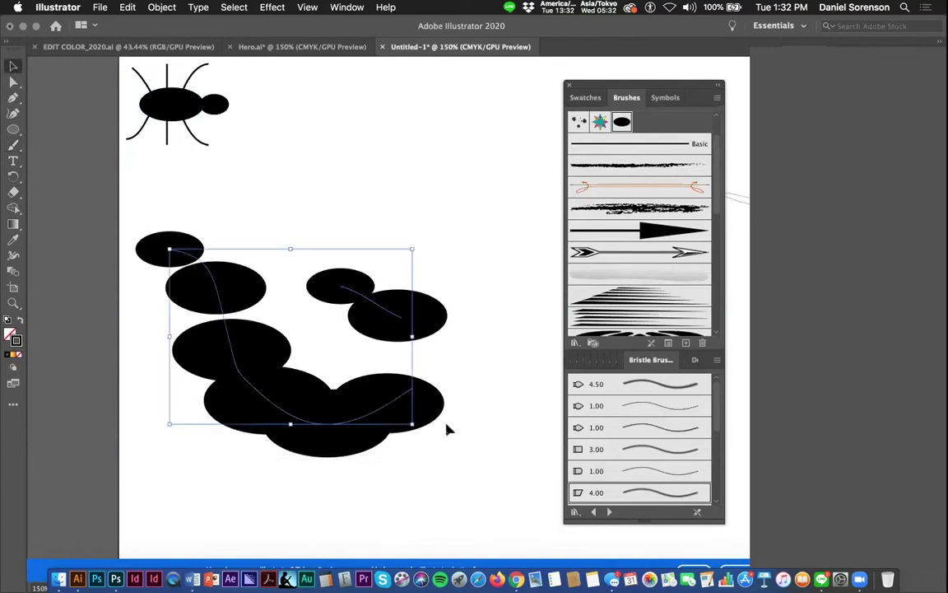
key("Delete")
Define the whole bug as a scatter brush with its size set to Pressure, ranging from 39% to 246%
mouse_move(184, 121)
left_mouse_down()
mouse_move(663, 127)
mouse_move(650, 131)
left_mouse_up()
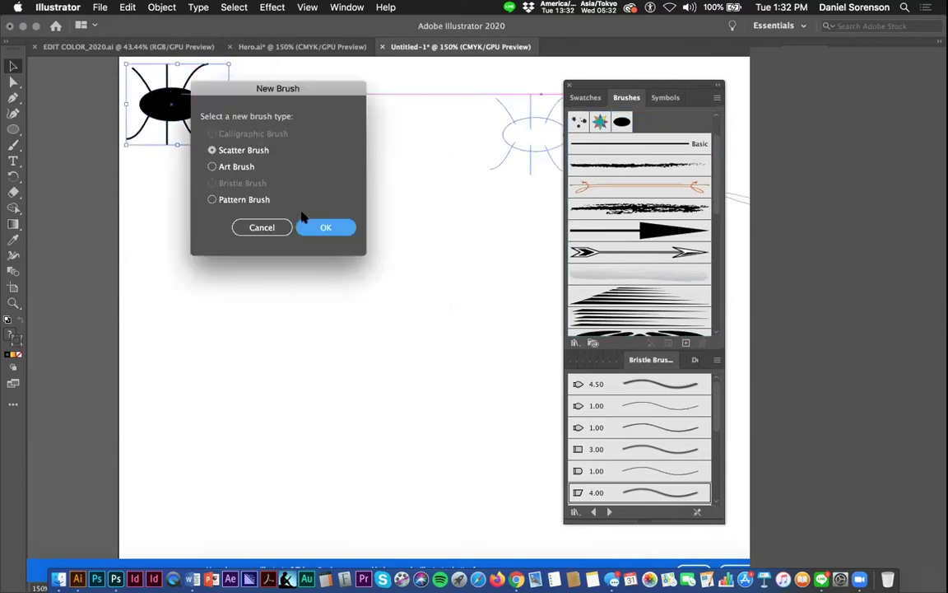
left_click(325, 228)
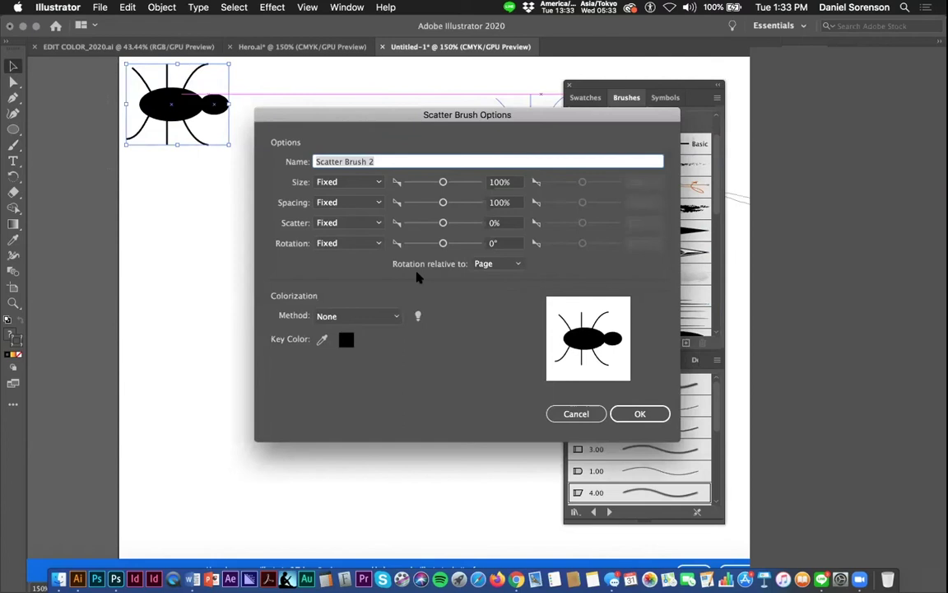
left_click(375, 182)
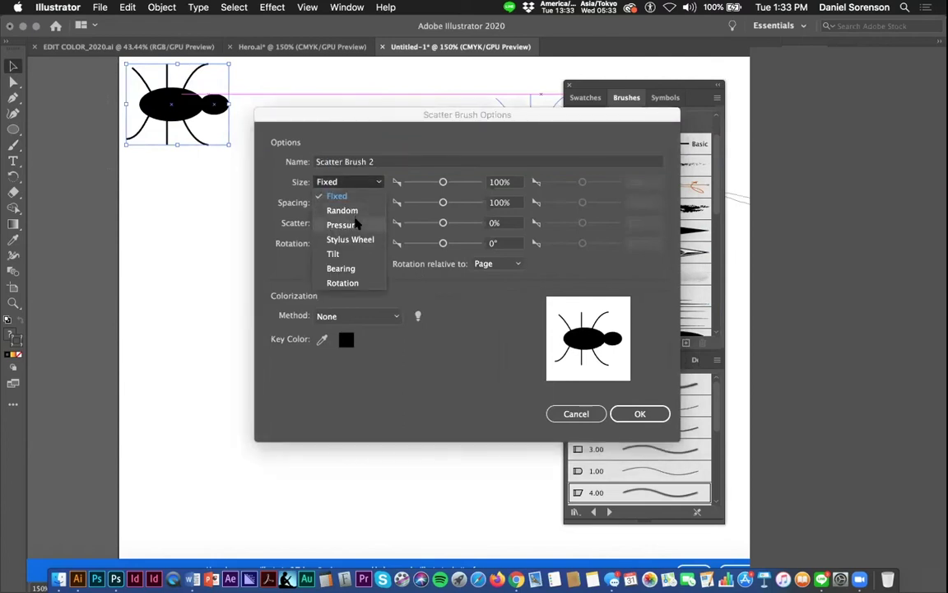
left_click(342, 225)
left_click_drag(447, 186, 417, 182)
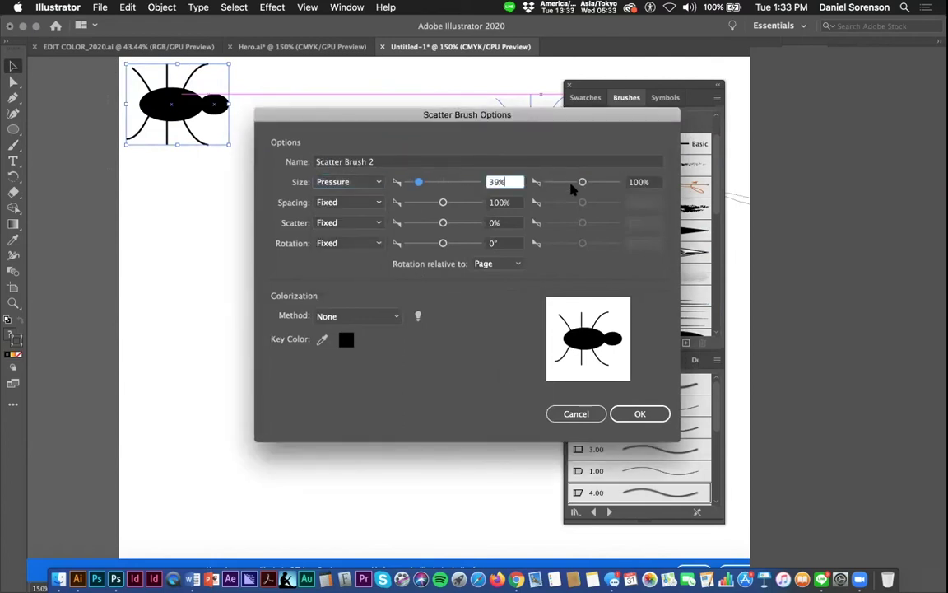
key("Tab")
left_click(639, 413)
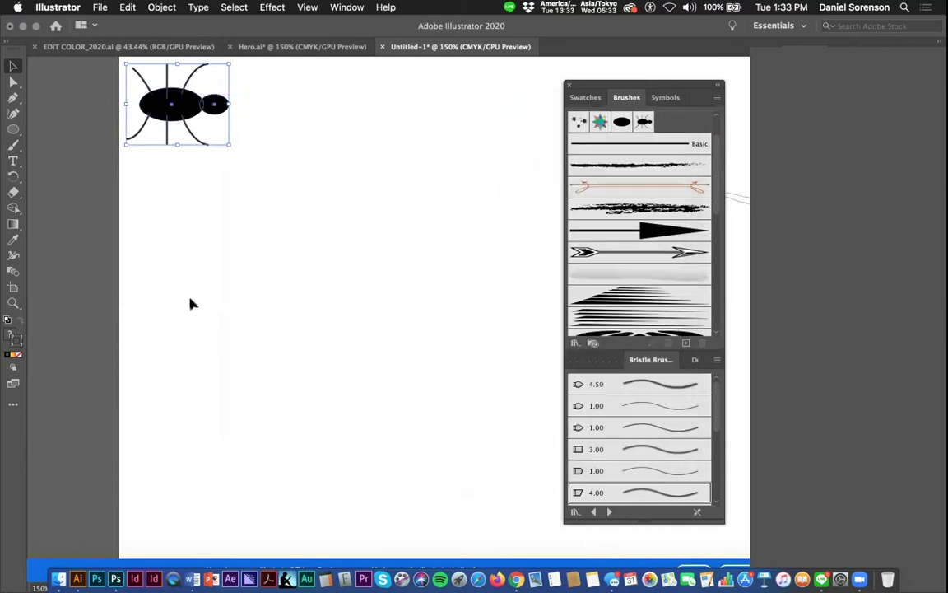
Paint two long curved test strokes below the bug with the new bug scatter brush
left_click(13, 144)
mouse_move(162, 280)
left_mouse_down()
mouse_move(234, 331)
mouse_move(251, 400)
mouse_move(333, 458)
left_mouse_up()
mouse_move(353, 373)
left_mouse_down()
mouse_move(468, 491)
mouse_move(514, 436)
mouse_move(498, 243)
left_mouse_up()
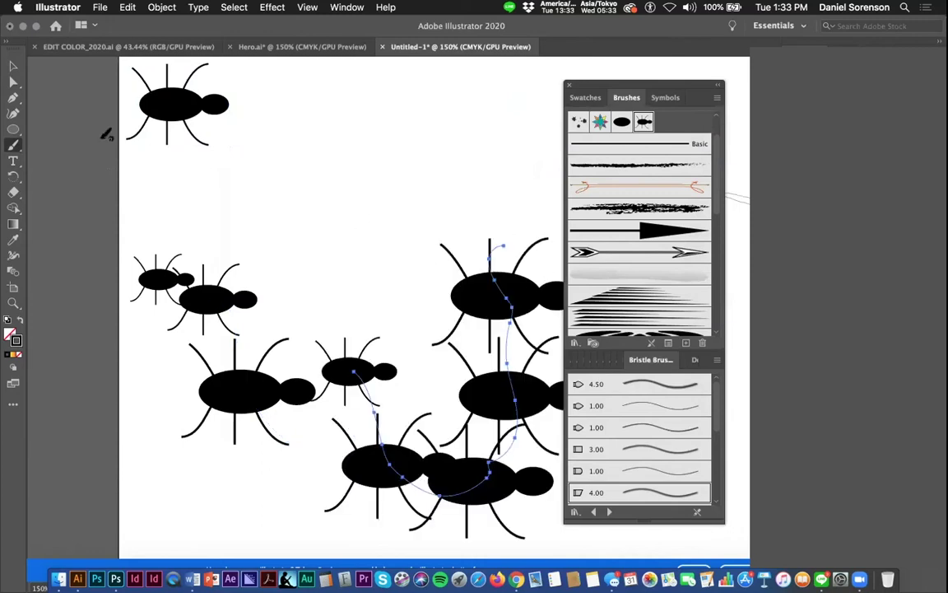
Set the bug scatter brush's rotation relative to Path and apply the change to the existing strokes
left_click(14, 67)
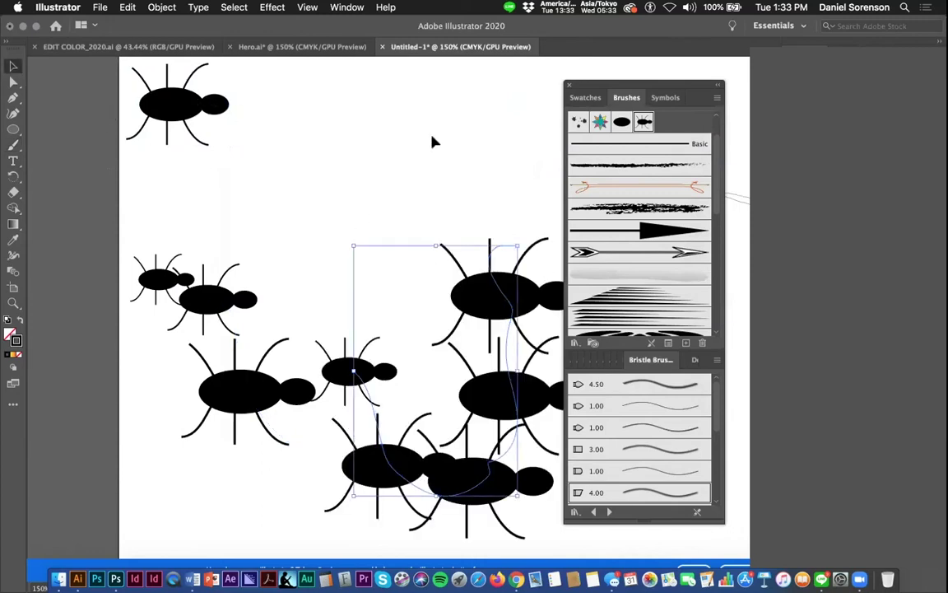
double_click(643, 122)
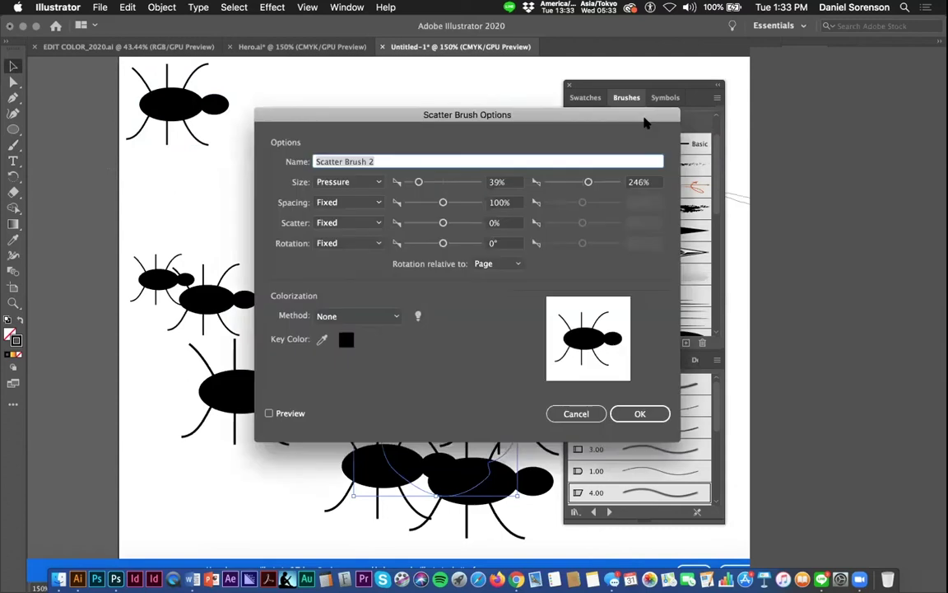
left_click(516, 265)
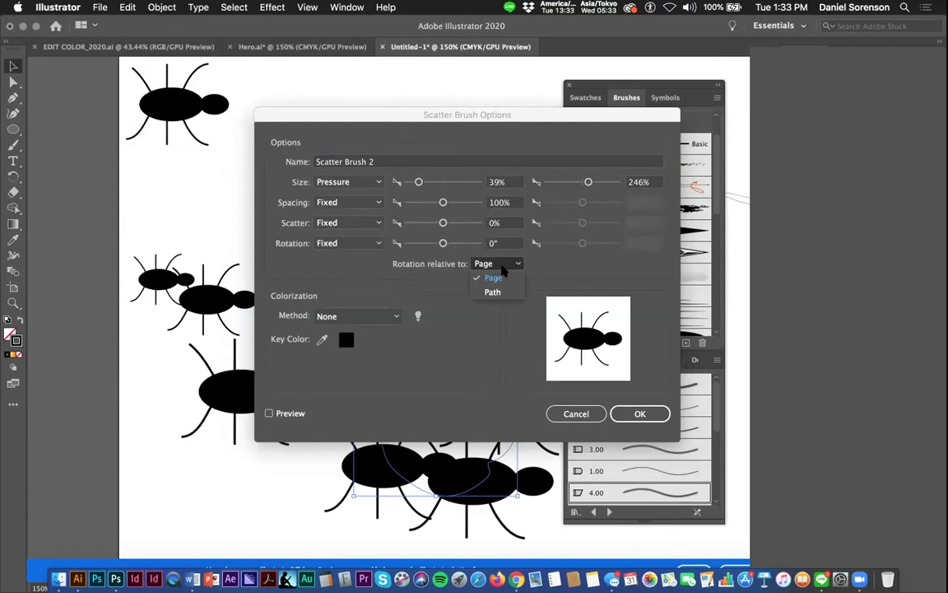
left_click(491, 293)
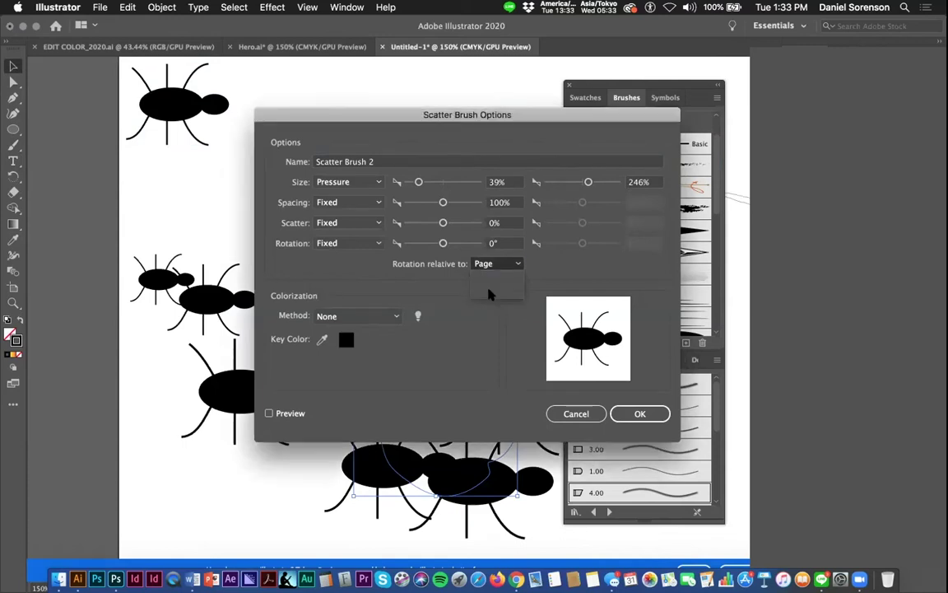
left_click(639, 412)
left_click(484, 327)
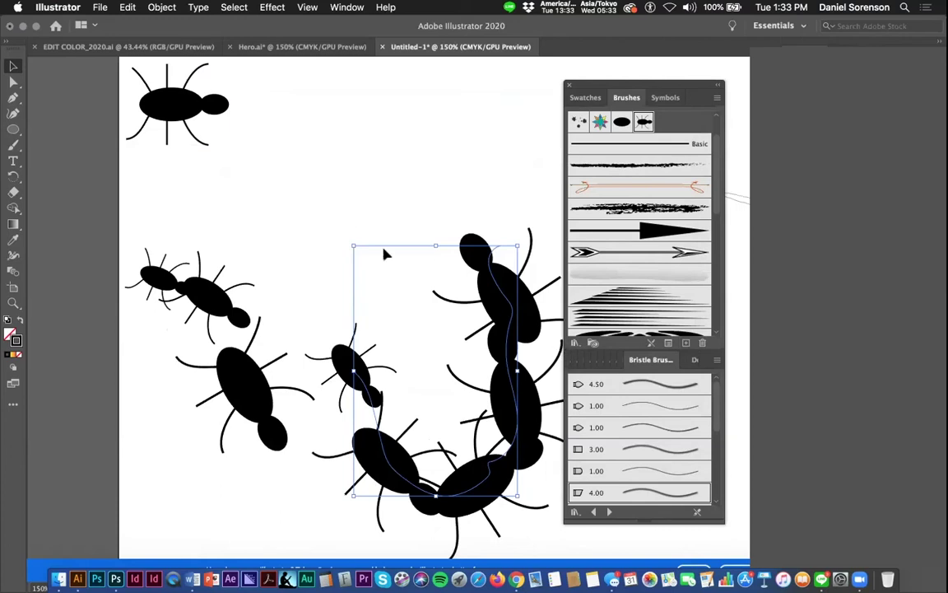
Clear the painted bug strokes and paint several new strokes of varied length and direction with the bug scatter brush
mouse_move(157, 230)
left_mouse_down()
mouse_move(366, 450)
mouse_move(520, 527)
mouse_move(517, 493)
left_mouse_up()
key("Delete")
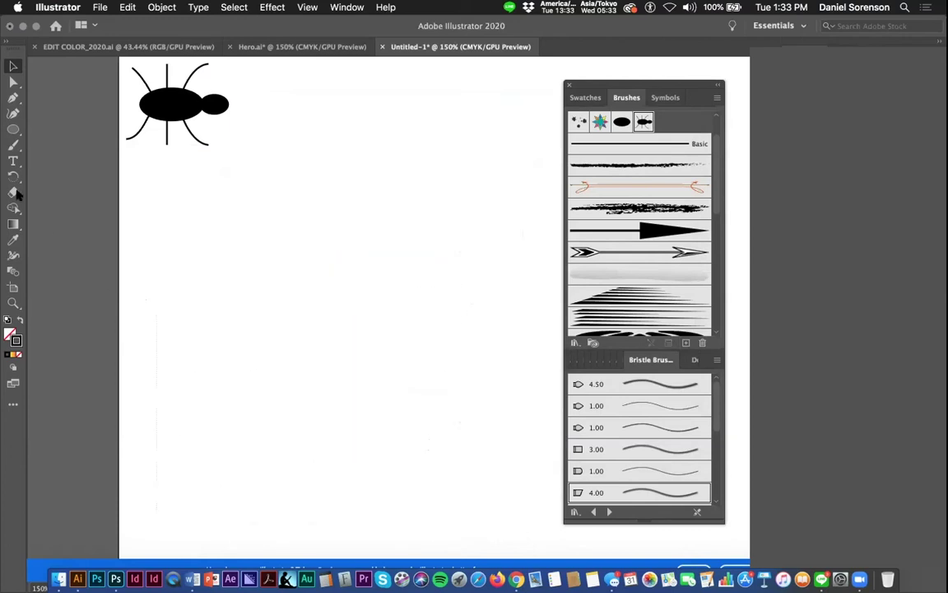
left_click(13, 144)
mouse_move(165, 260)
left_mouse_down()
mouse_move(189, 312)
mouse_move(277, 391)
left_mouse_up()
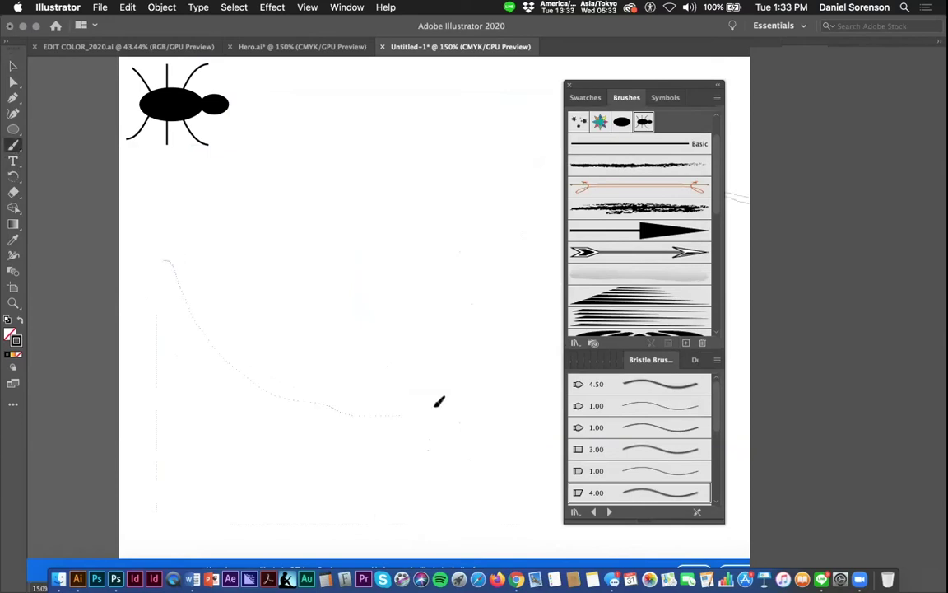
left_click_drag(435, 404, 440, 403)
left_click_drag(339, 296, 377, 282)
mouse_move(244, 268)
left_mouse_down()
mouse_move(307, 201)
mouse_move(401, 166)
mouse_move(497, 237)
left_mouse_up()
mouse_move(465, 357)
left_mouse_down()
mouse_move(493, 516)
mouse_move(411, 542)
mouse_move(288, 520)
left_mouse_up()
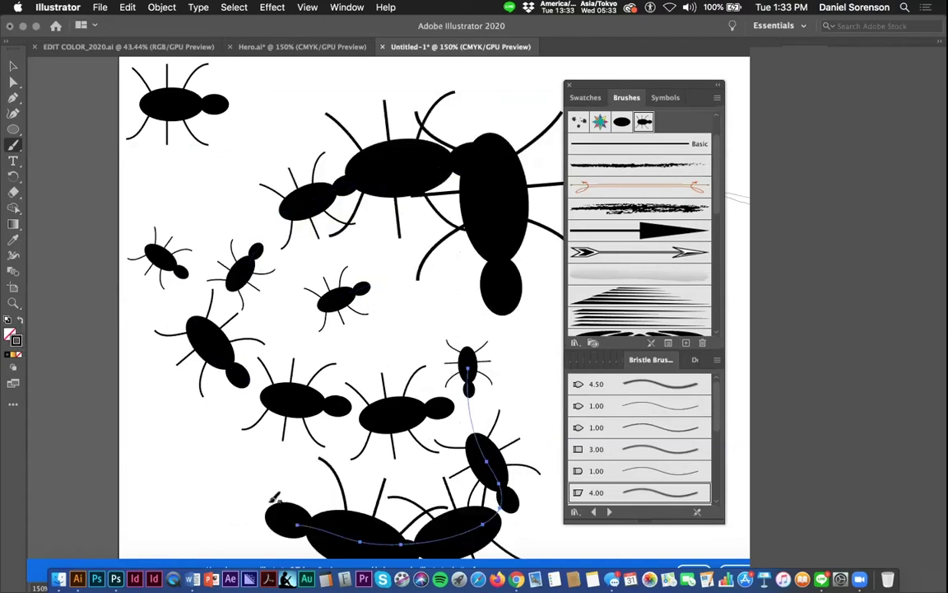
Delete all artwork including the original bug, and paint three diagonal bug scatter strokes on the empty artboard
key("super+a")
key("Delete")
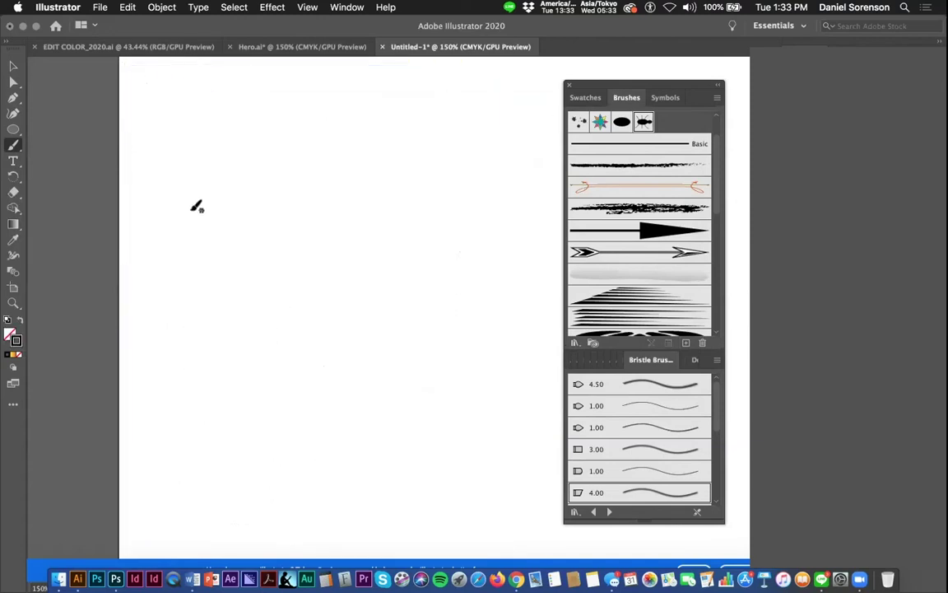
mouse_move(190, 205)
left_mouse_down()
mouse_move(244, 243)
mouse_move(319, 266)
mouse_move(417, 354)
mouse_move(454, 417)
left_mouse_up()
mouse_move(212, 371)
left_mouse_down()
mouse_move(231, 445)
mouse_move(367, 487)
left_mouse_up()
mouse_move(273, 167)
left_mouse_down()
mouse_move(409, 229)
mouse_move(484, 344)
left_mouse_up()
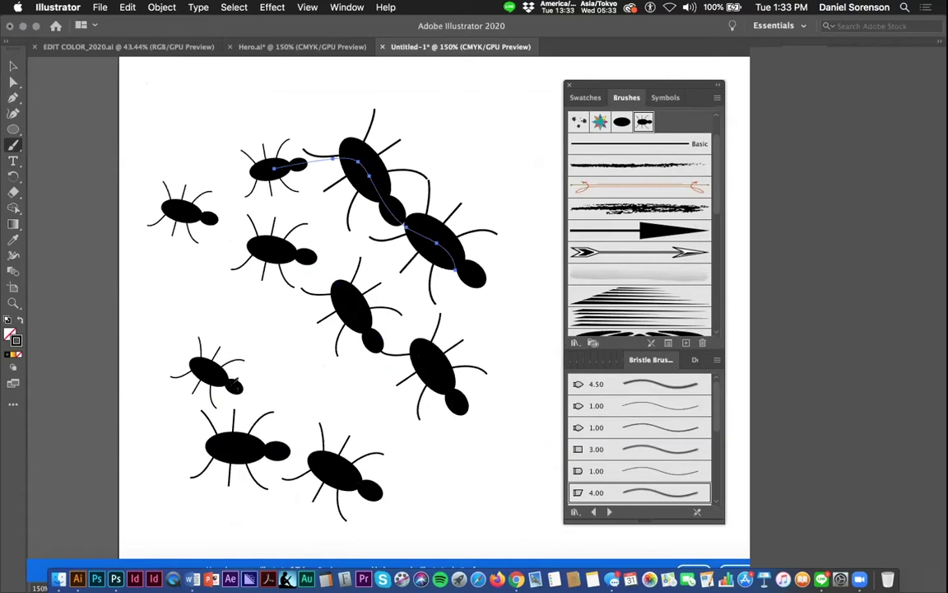
Select the three bug scatter strokes and delete them to empty the artboard
left_click(14, 67)
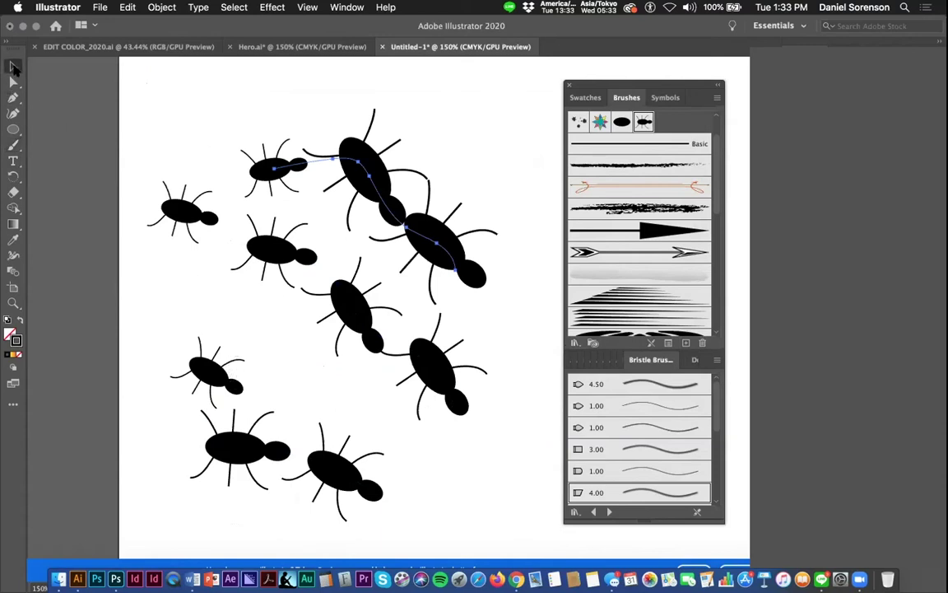
mouse_move(130, 122)
left_mouse_down()
mouse_move(486, 504)
mouse_move(477, 485)
left_mouse_up()
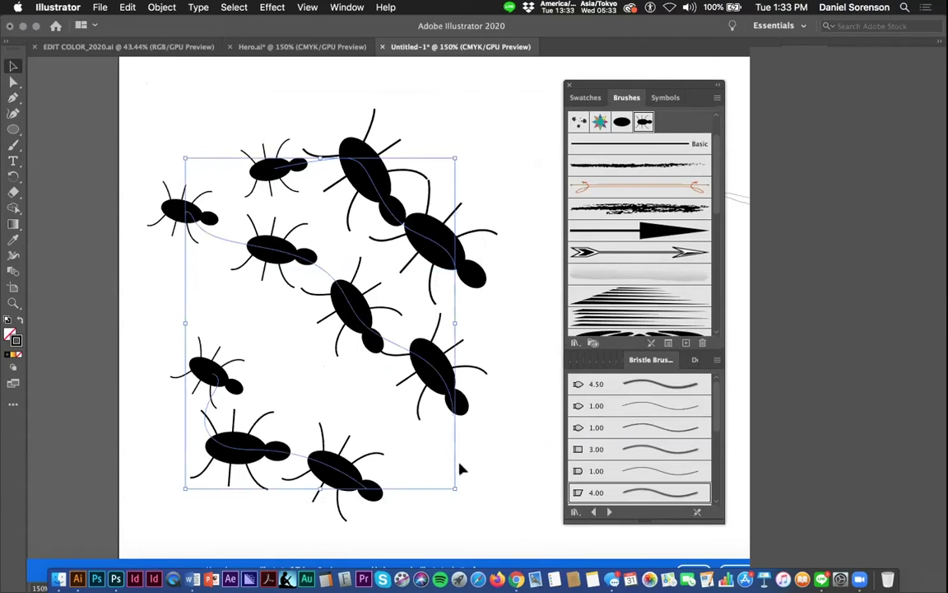
key("Delete")
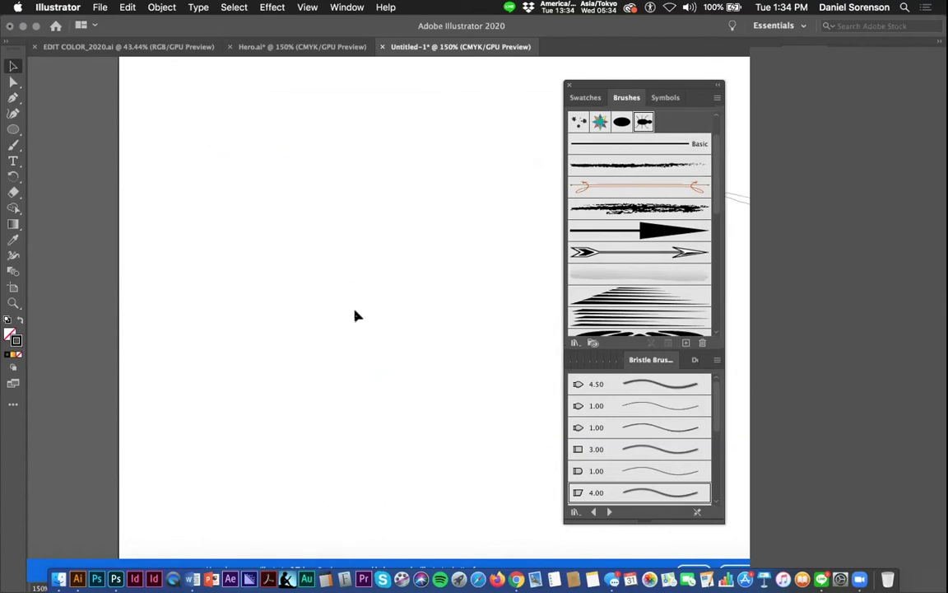
Place the ink splatter scatter brush's source artwork on the artboard
left_click(579, 121)
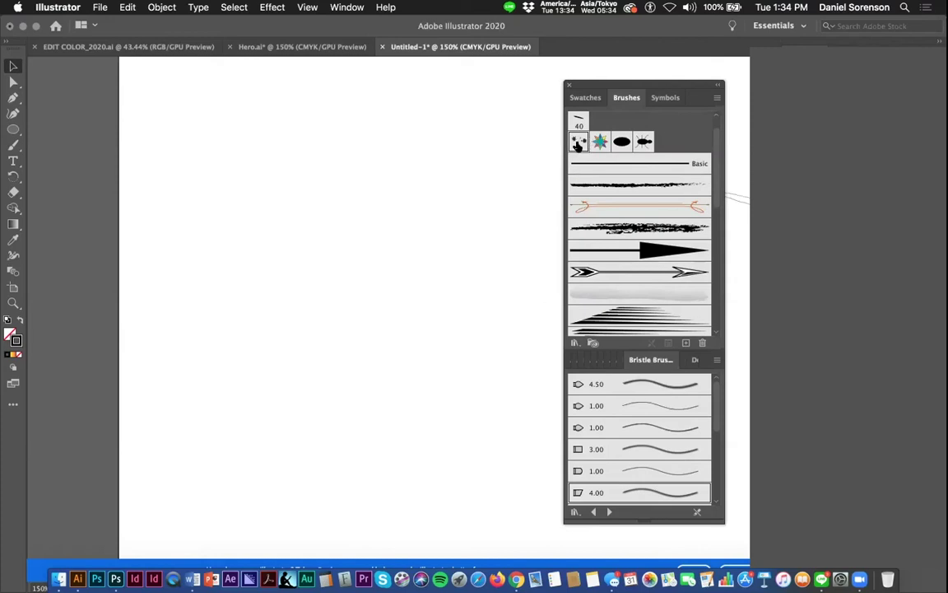
left_click_drag(318, 237, 320, 259)
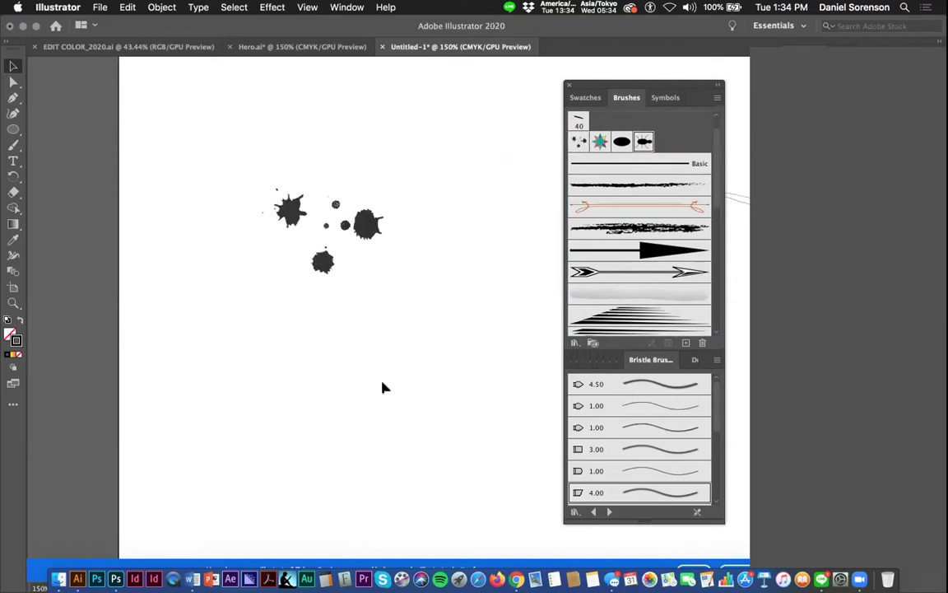
left_click_drag(367, 224, 363, 228)
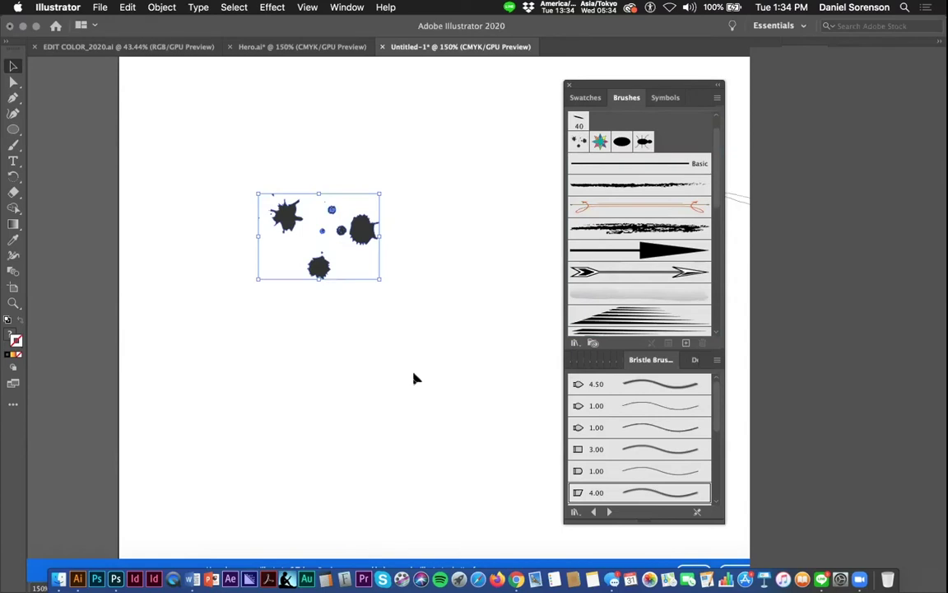
Ungroup the placed splatter artwork and shift the splatter cluster slightly
left_click(162, 8)
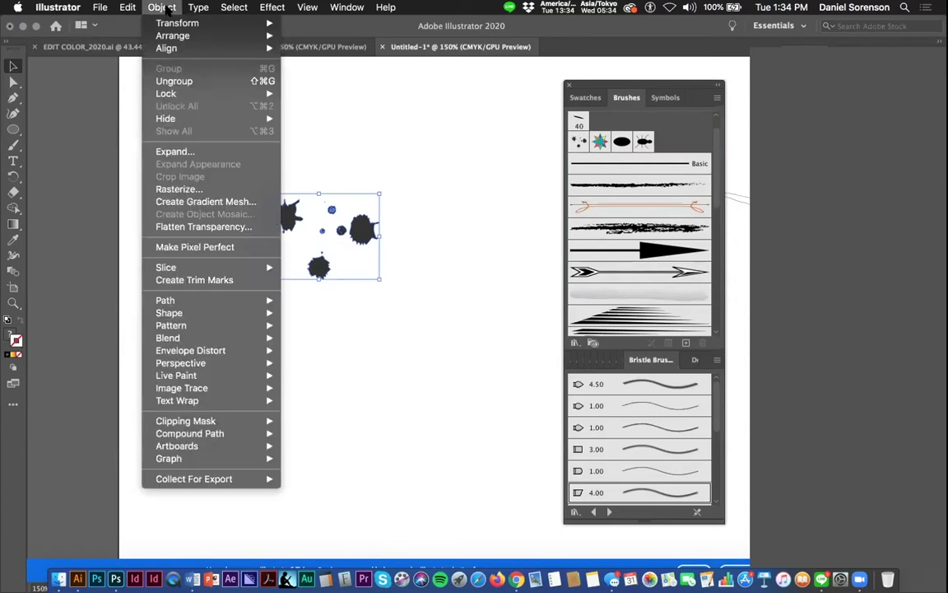
left_click(172, 153)
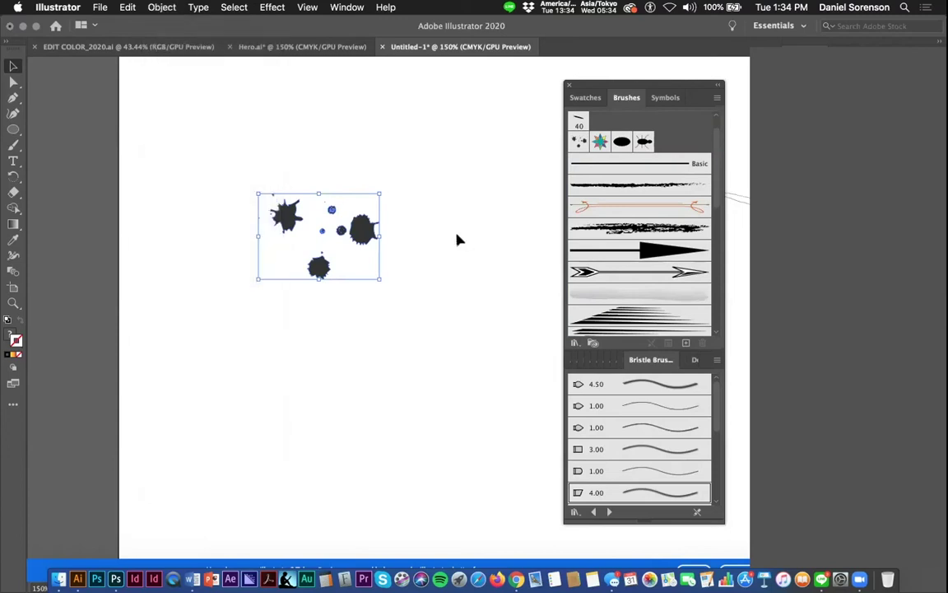
left_click(162, 8)
left_click(261, 97)
left_click(304, 212)
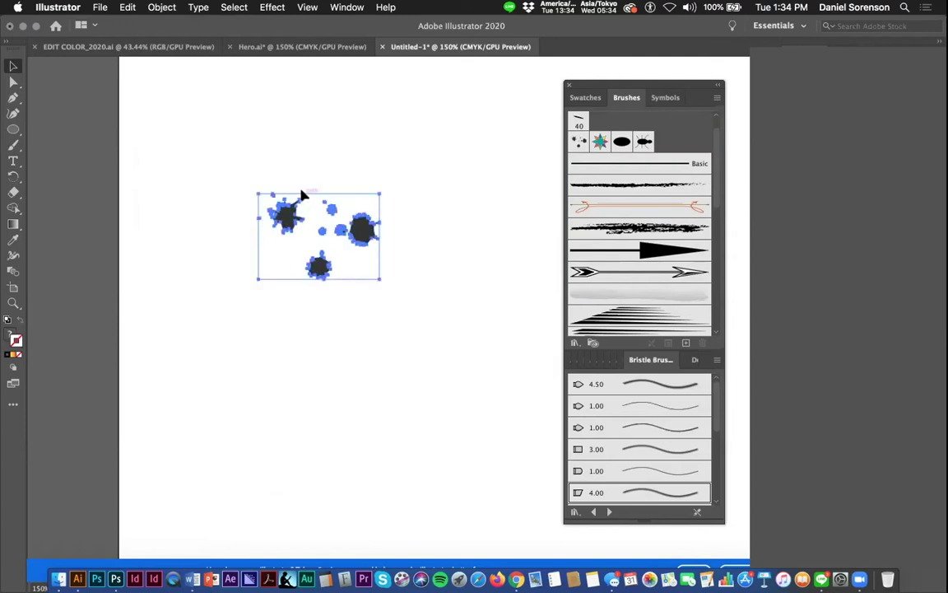
left_click(435, 219)
left_click(364, 232)
left_click(411, 233)
left_click_drag(364, 229, 373, 231)
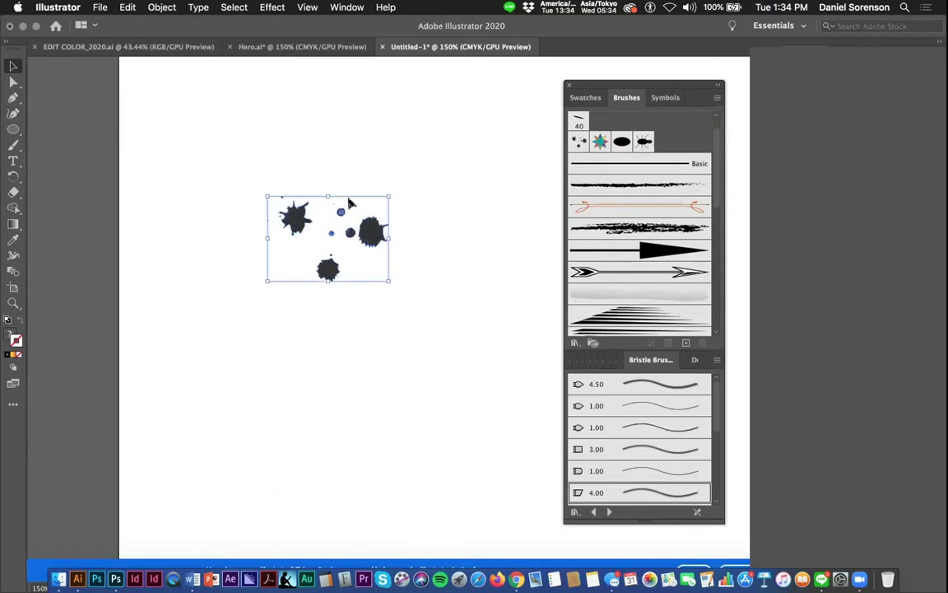
Move the splatter cluster farther up the artboard and ungroup it into individual splats
left_click(156, 8)
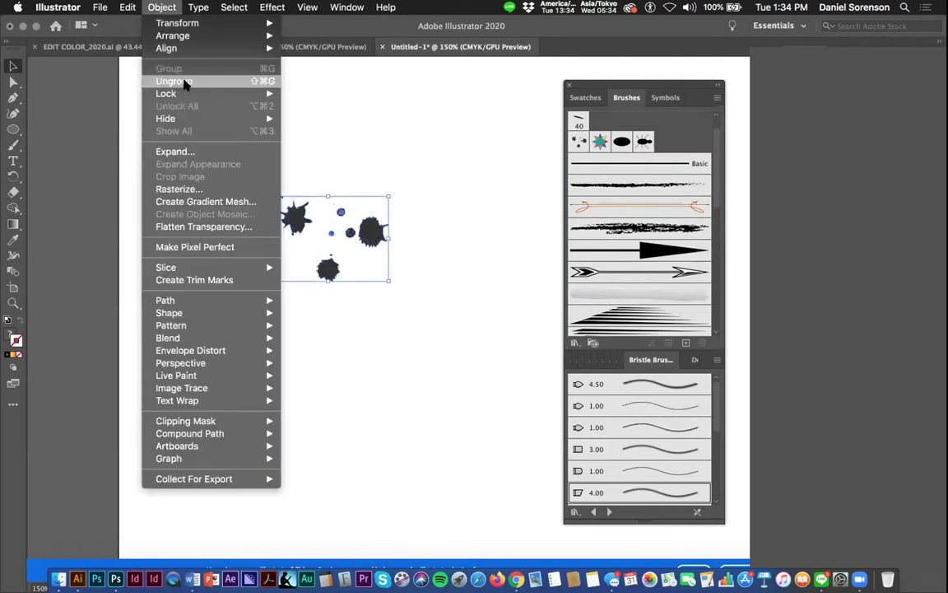
left_click(173, 152)
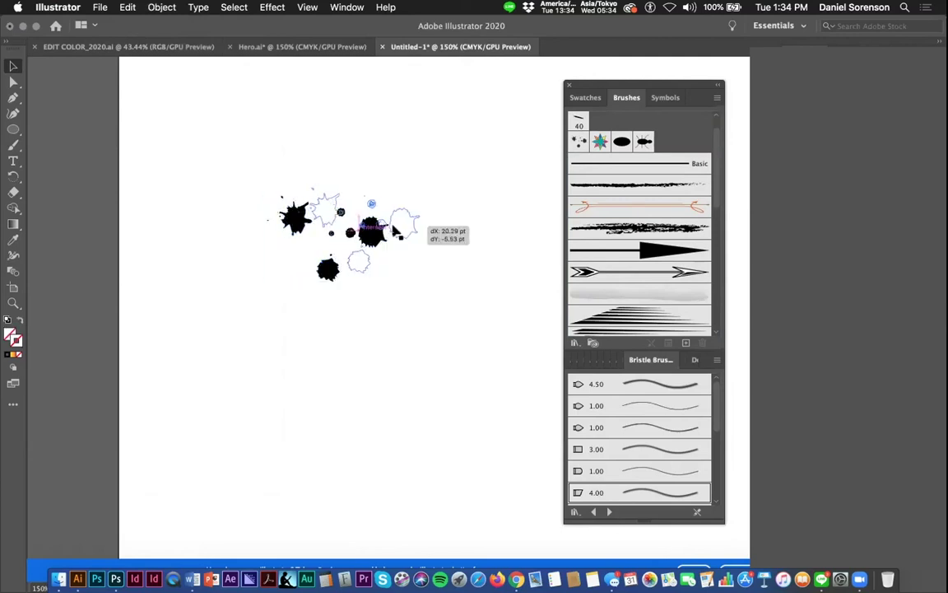
left_click_drag(393, 231, 460, 181)
left_click(161, 7)
left_click(178, 81)
left_click(248, 139)
Move the star-shaped splat down below its specks, and enlarge and rotate it
mouse_move(362, 169)
left_mouse_down()
mouse_move(286, 183)
mouse_move(372, 167)
mouse_move(357, 180)
left_mouse_up()
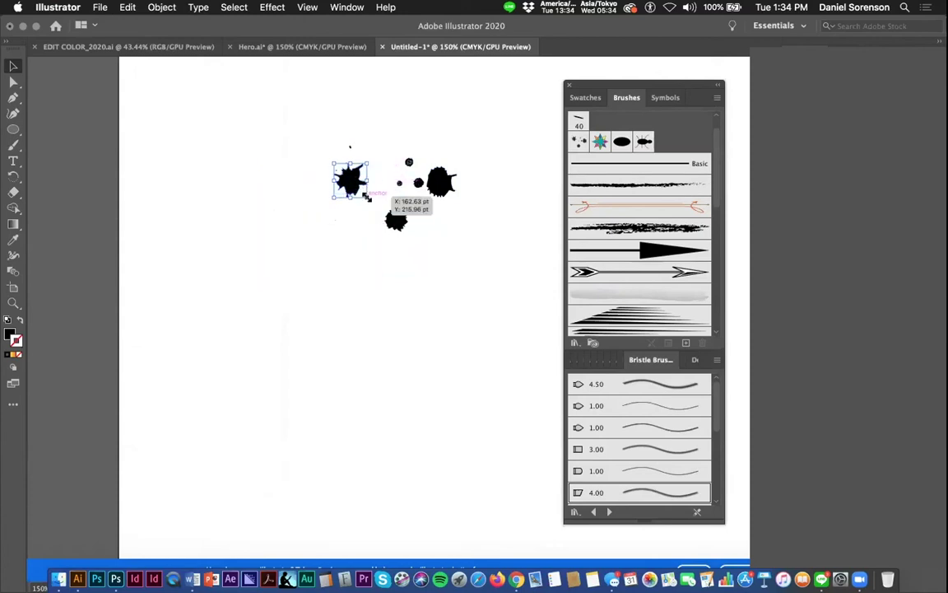
left_click_drag(351, 182, 344, 216)
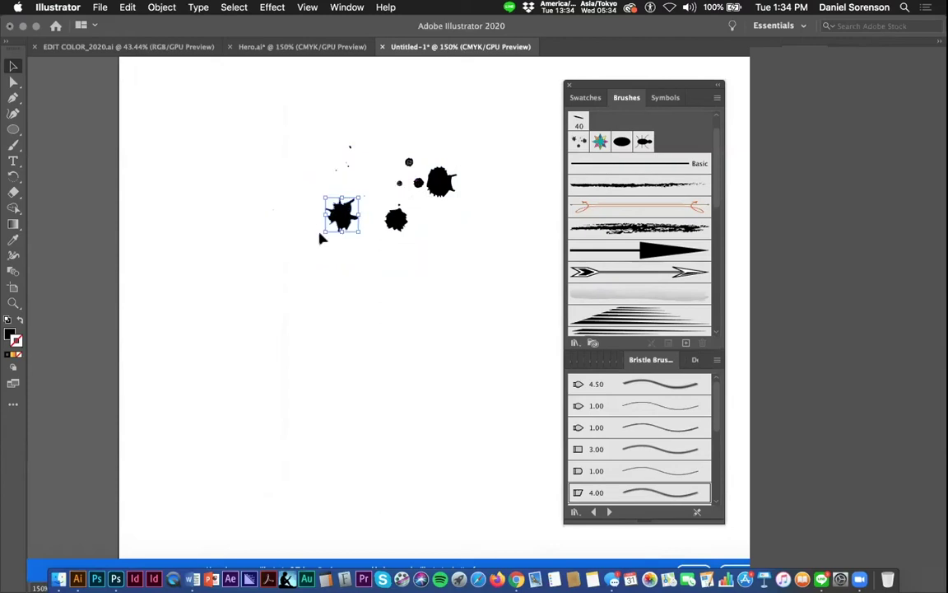
left_click_drag(320, 235, 341, 256)
left_click(378, 284)
Gather the small dots closer around the enlarged splat and place the scaled-down round splat at its upper left
left_click_drag(399, 223, 395, 218)
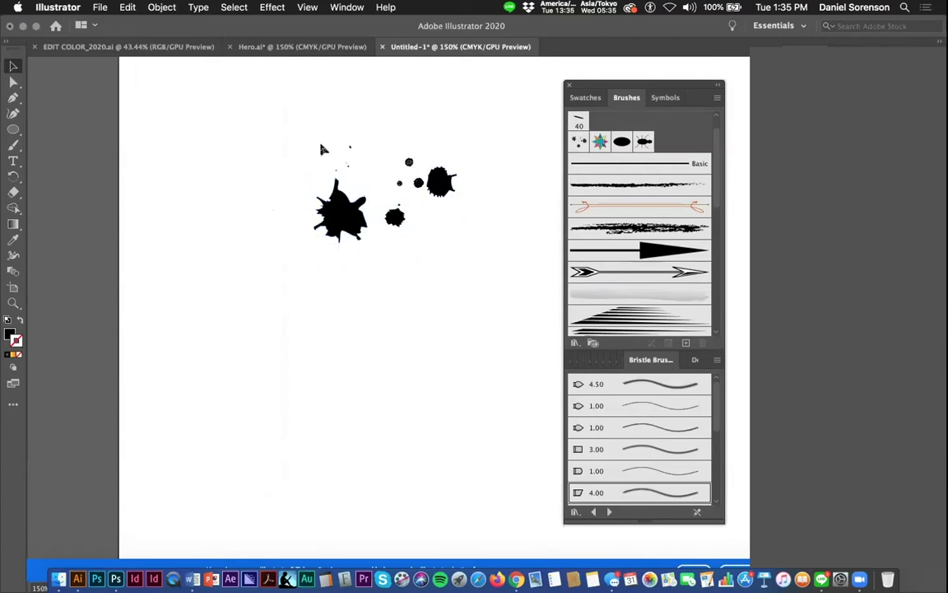
left_click_drag(415, 146, 385, 190)
mouse_move(444, 183)
left_mouse_down()
mouse_move(403, 183)
mouse_move(305, 155)
left_mouse_up()
left_click(425, 183)
left_click(343, 300)
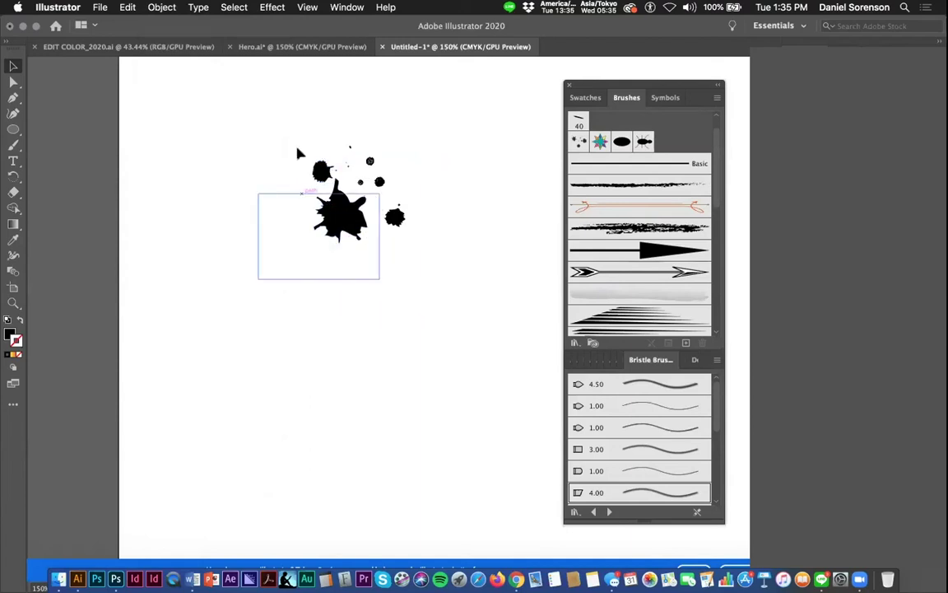
Create a scatter brush from the splatter cluster with size controlled by pen pressure and a 36% minimum size
left_click_drag(286, 130, 425, 211)
left_click_drag(352, 216, 673, 141)
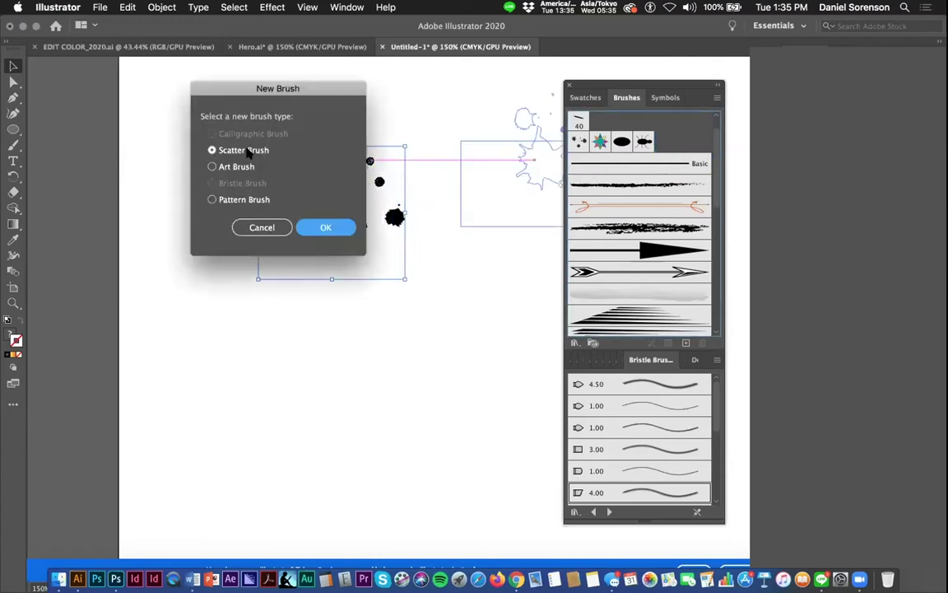
left_click(326, 227)
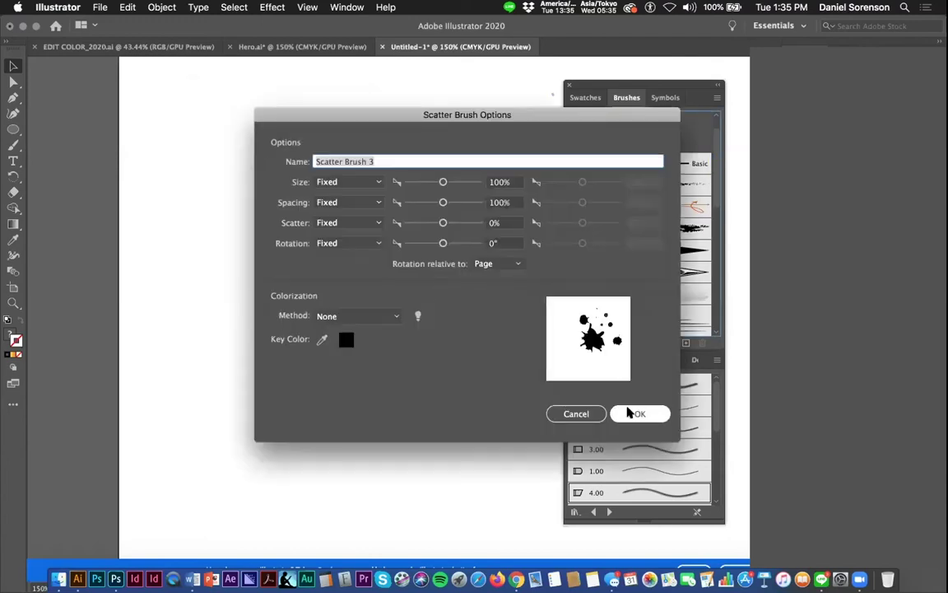
left_click(369, 183)
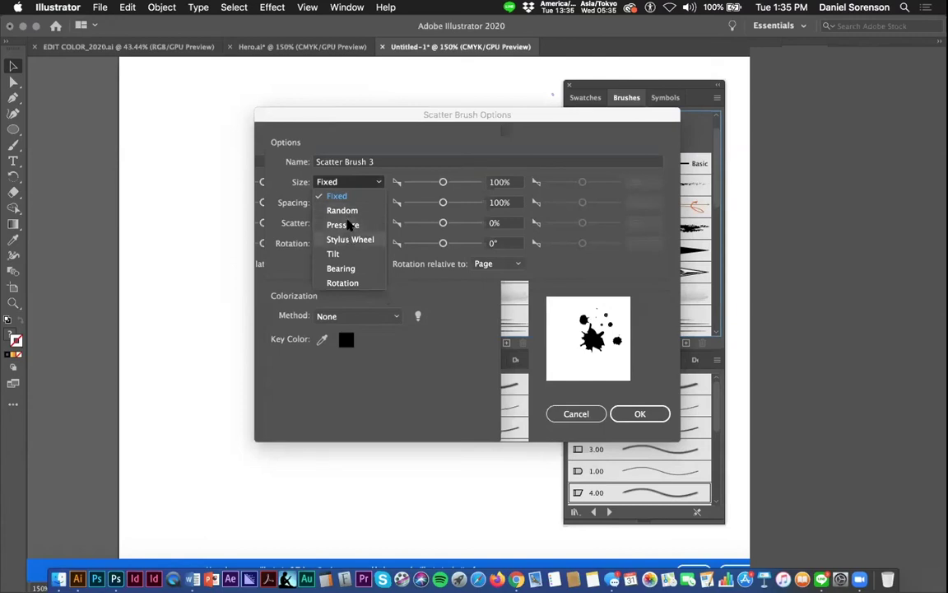
left_click(341, 224)
left_click_drag(443, 186, 416, 181)
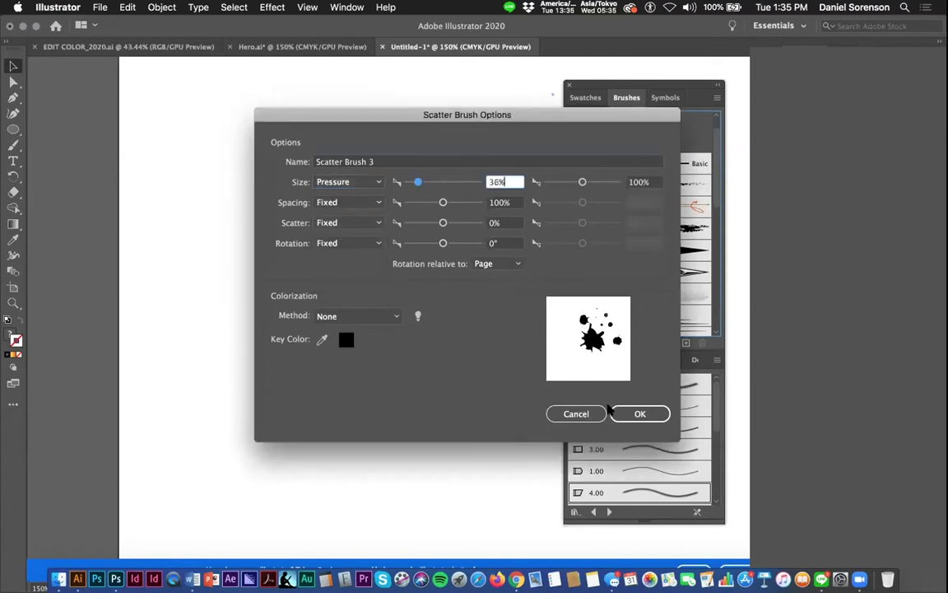
key("Return")
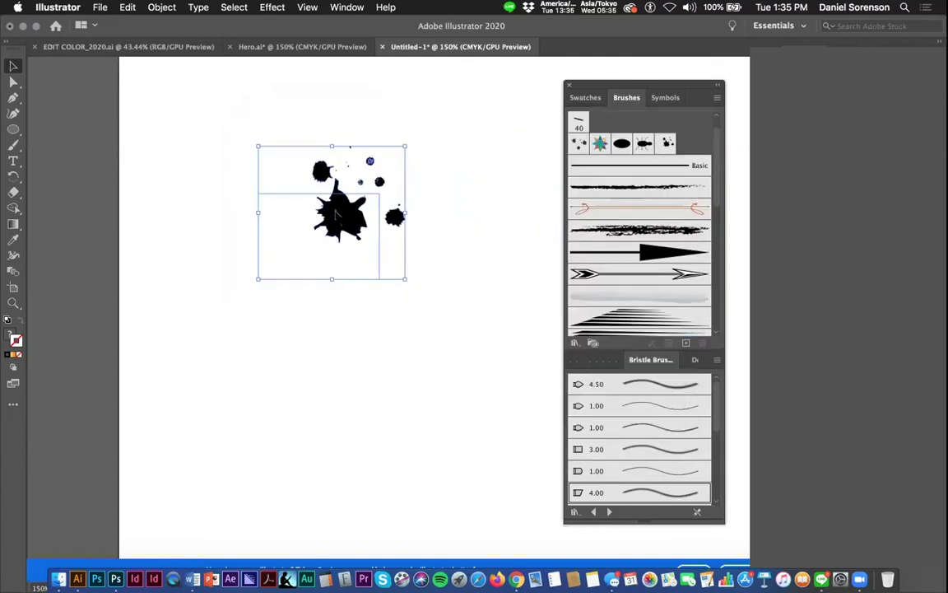
Delete the splatter artwork from the artboard and paint several test strokes with the new splatter brush
key("Delete")
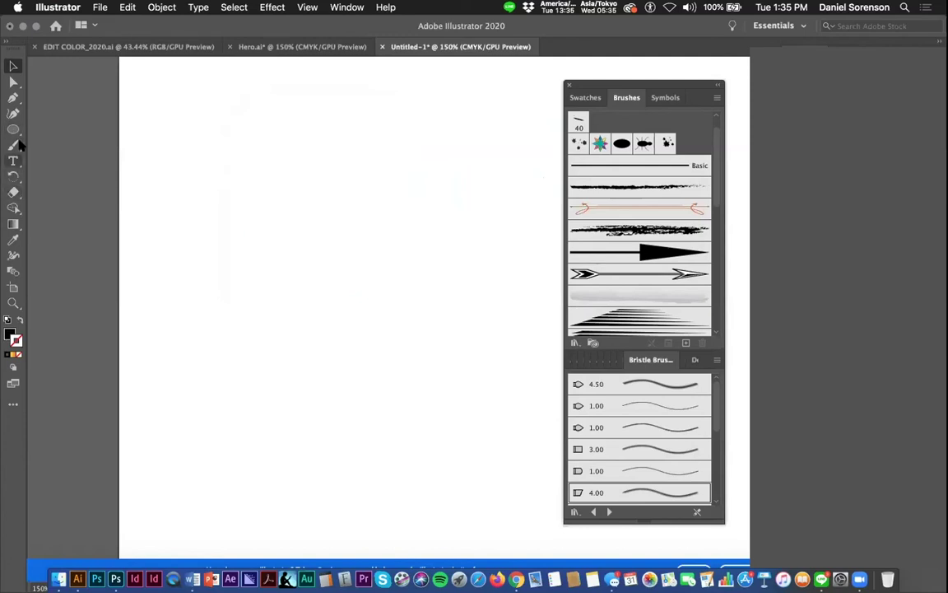
key("b")
left_click_drag(195, 145, 337, 298)
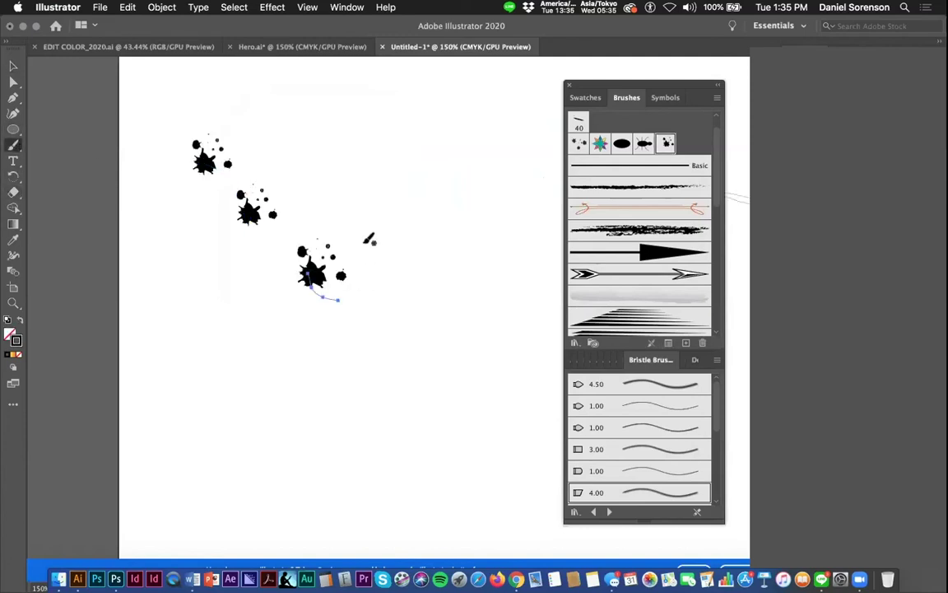
left_click_drag(410, 195, 420, 216)
left_click_drag(327, 155, 300, 158)
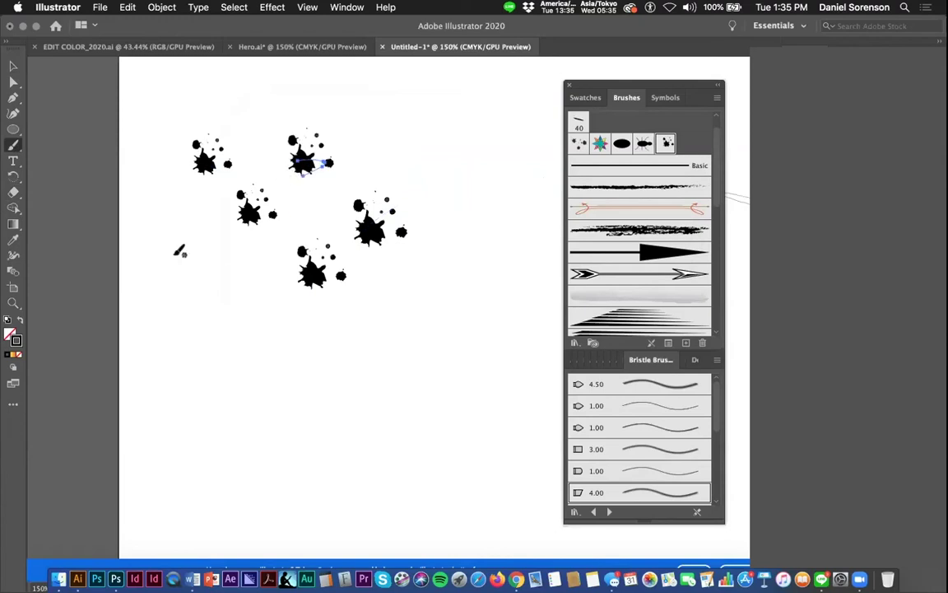
left_click_drag(243, 275, 247, 326)
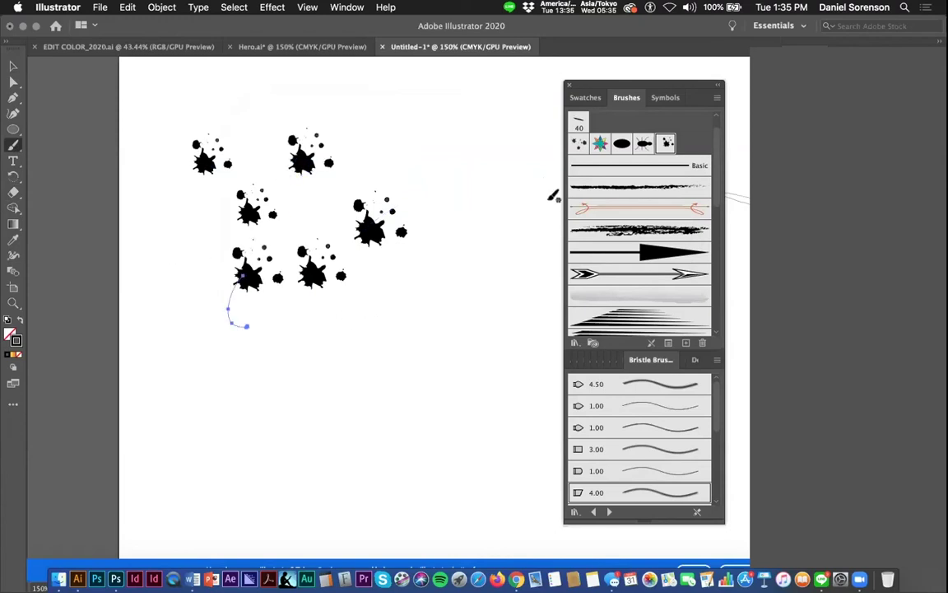
Set the splatter scatter brush's rotation to Random
double_click(666, 145)
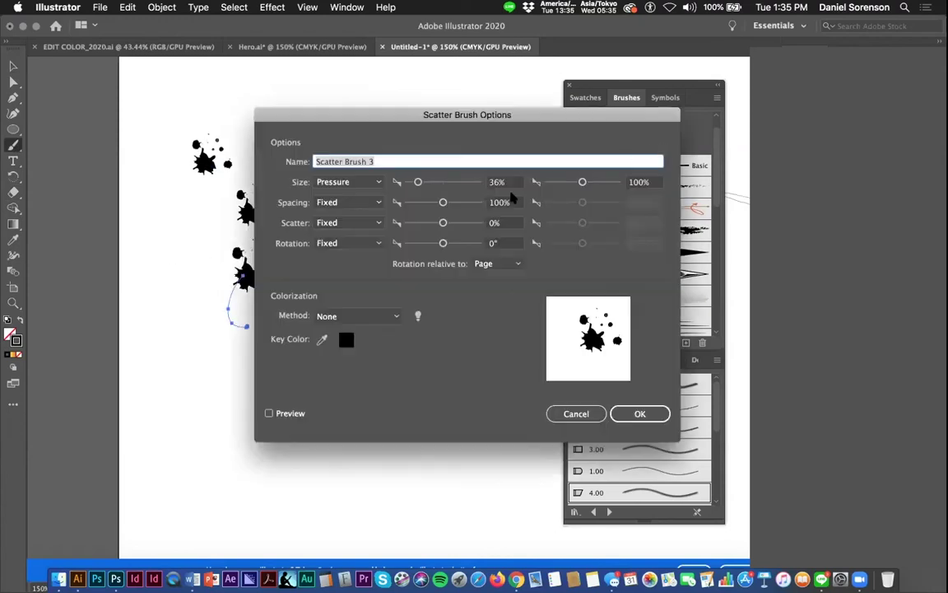
left_click(353, 244)
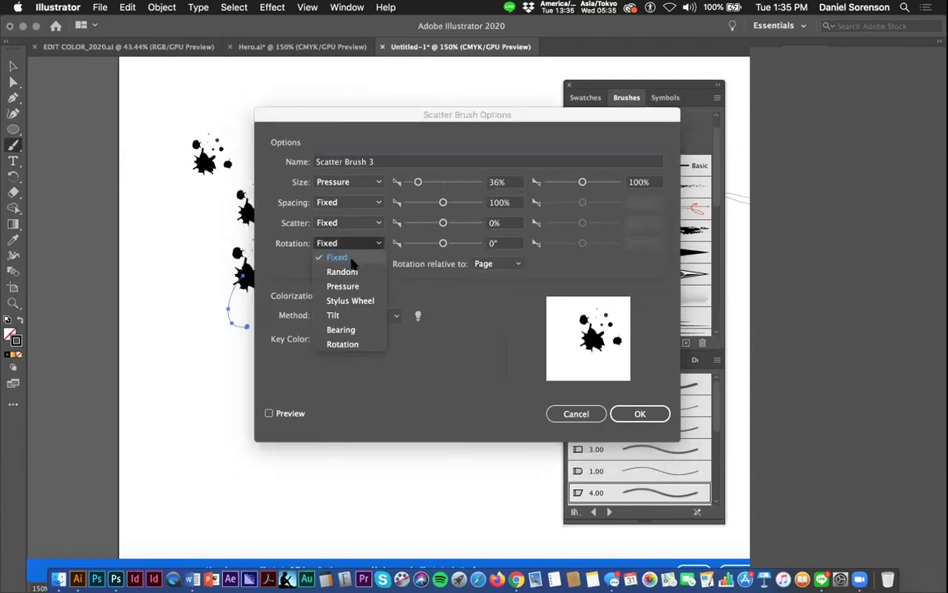
left_click(346, 269)
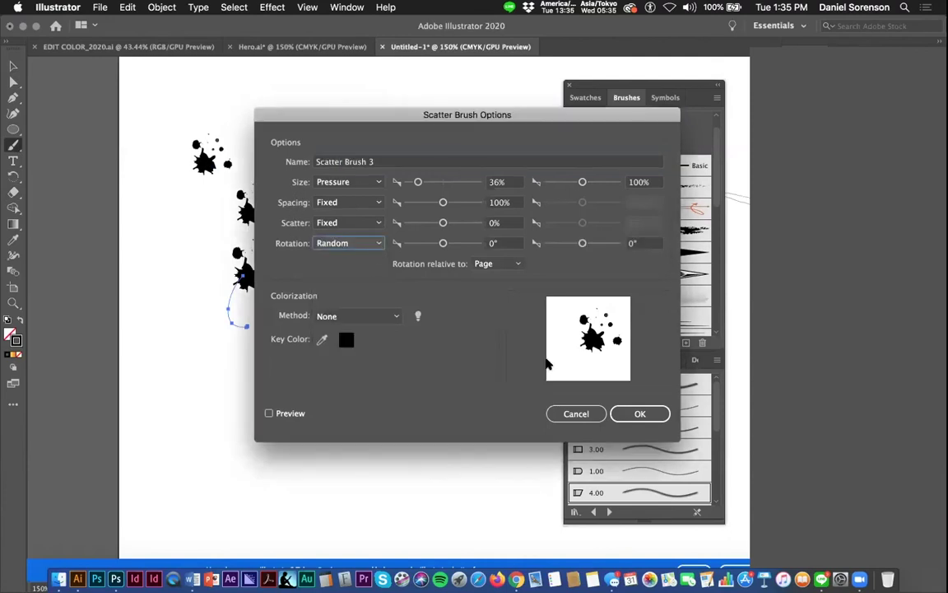
left_click(634, 413)
left_click(464, 327)
Paint three more test strokes with the splatter brush across the empty area below the existing splats
mouse_move(325, 356)
left_mouse_down()
mouse_move(332, 387)
mouse_move(401, 428)
left_mouse_up()
mouse_move(437, 358)
left_mouse_down()
mouse_move(459, 382)
mouse_move(449, 420)
left_mouse_up()
left_click_drag(214, 377, 360, 474)
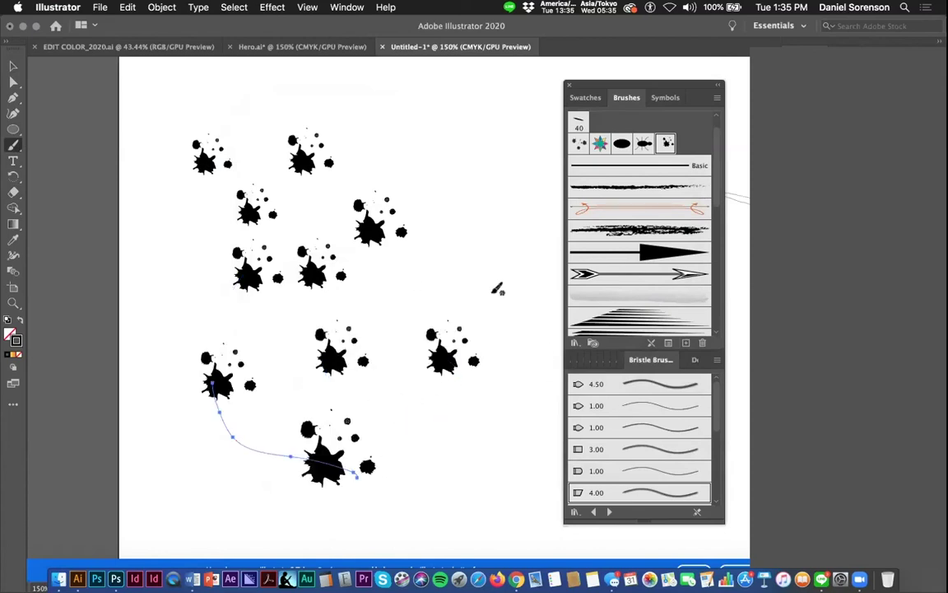
Set both the spacing and the scatter of the splatter brush to Random
double_click(665, 144)
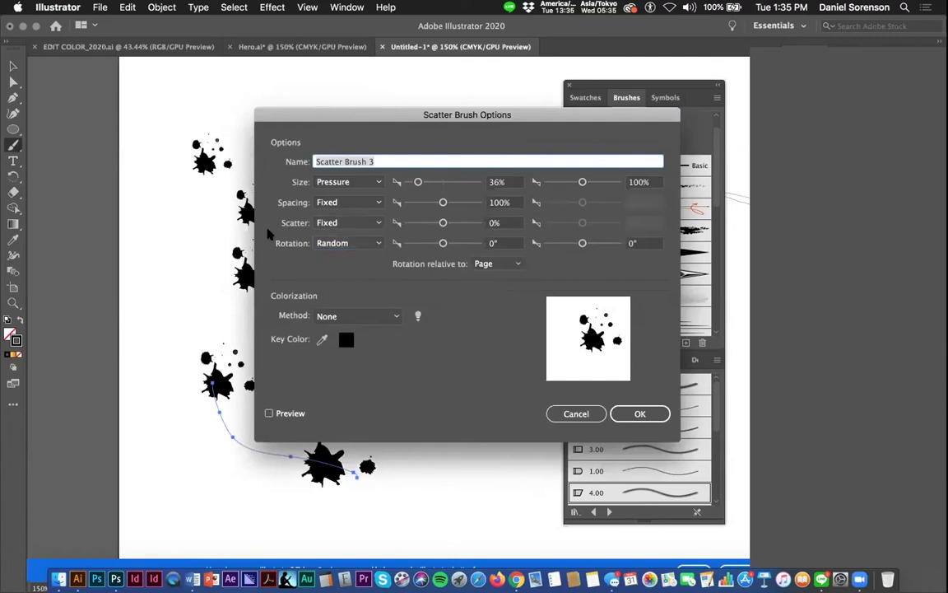
left_click(362, 202)
left_click(365, 233)
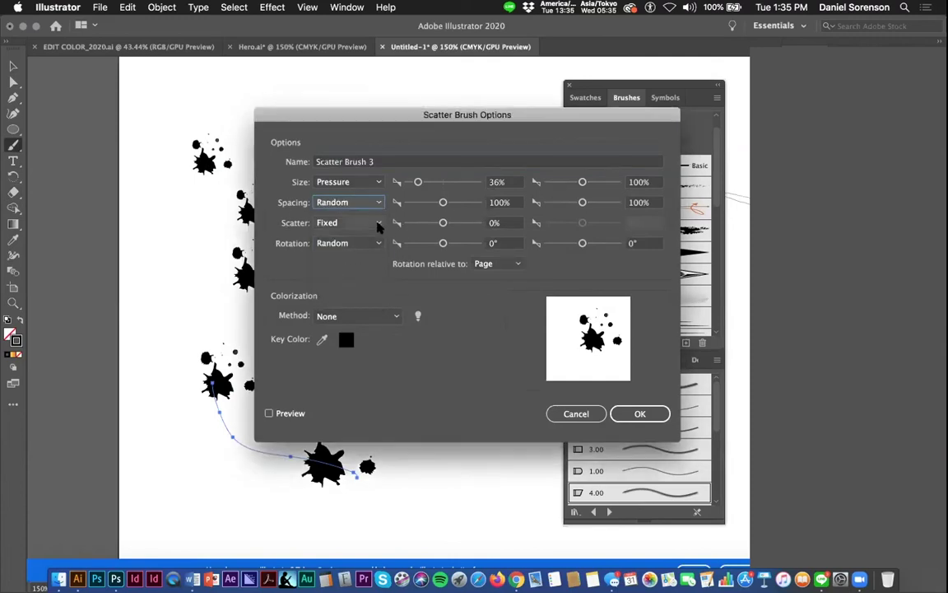
left_click(377, 223)
left_click(350, 251)
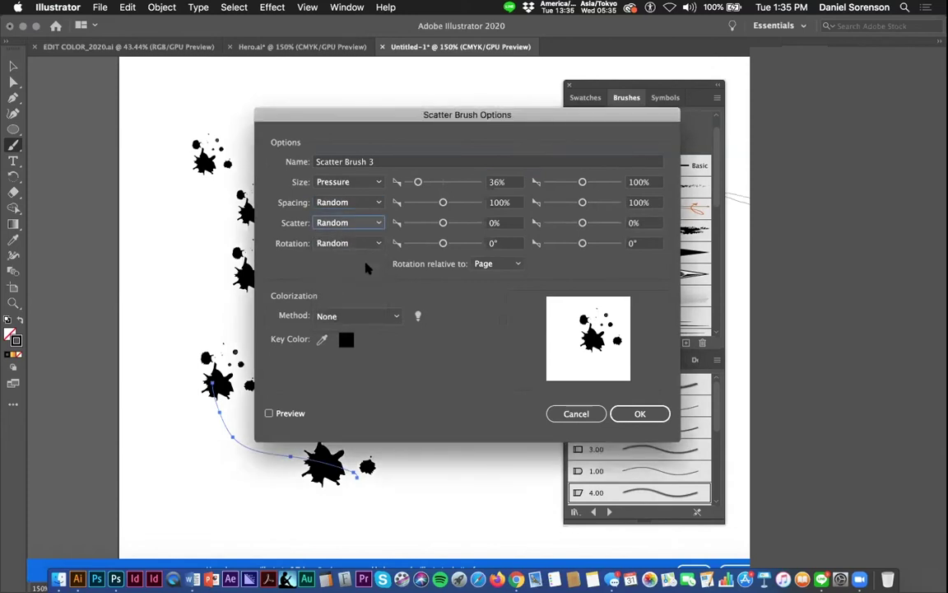
left_click(634, 415)
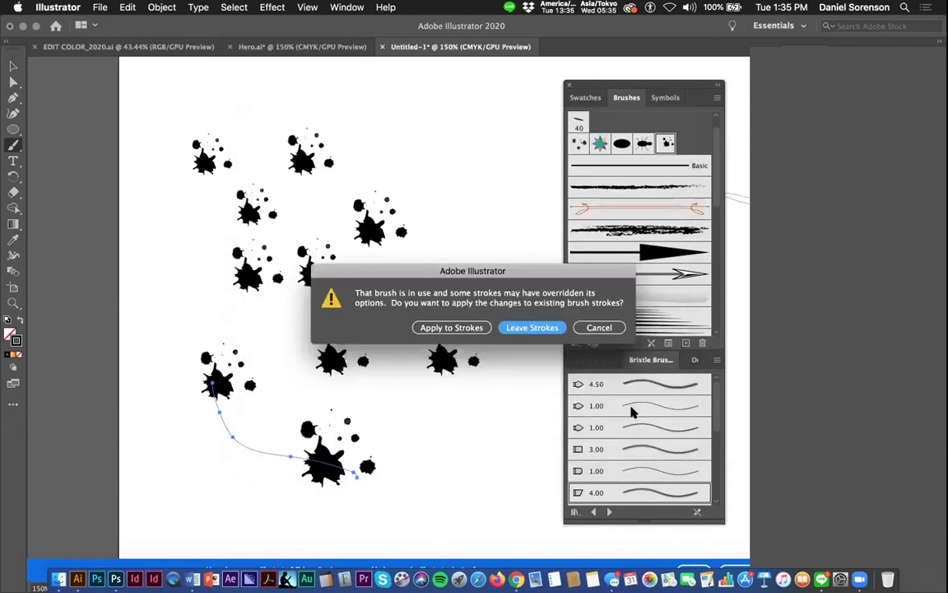
left_click(383, 326)
Paint short test strokes with the splatter brush beside the existing splats, and delete all strokes from the artboard
left_click_drag(475, 210, 469, 248)
left_click_drag(476, 280, 492, 323)
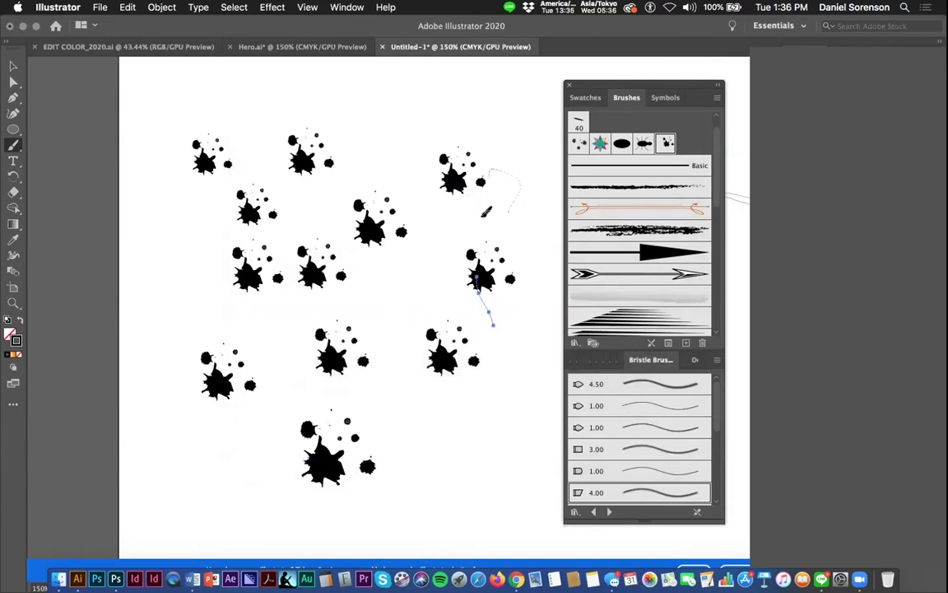
left_click_drag(492, 170, 519, 199)
left_click_drag(423, 288, 393, 303)
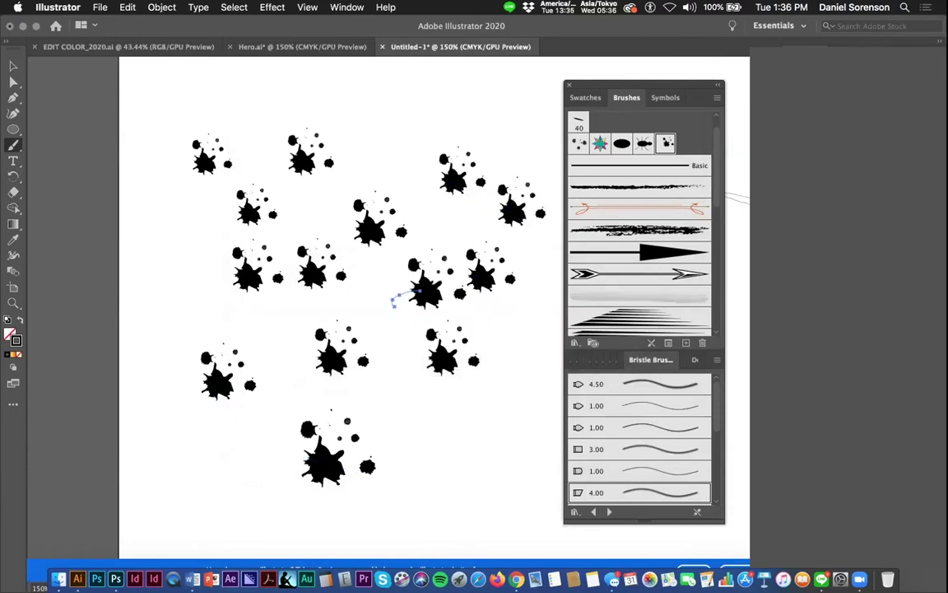
key("super+a")
key("BackSpace")
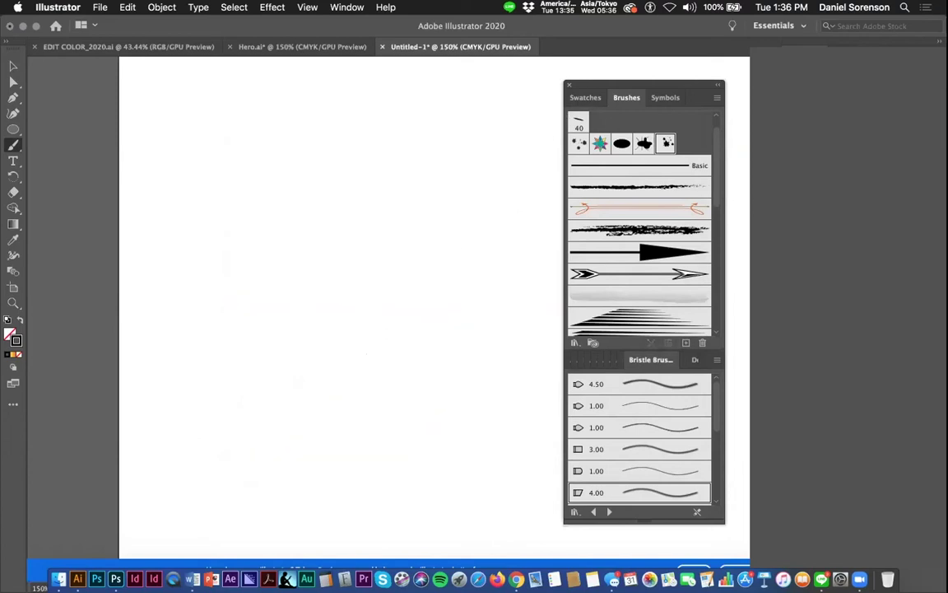
Set the splatter brush's random rotation to -118° to 33°, minimum scatter to -639%, and spacing to 33% to 488%
double_click(665, 144)
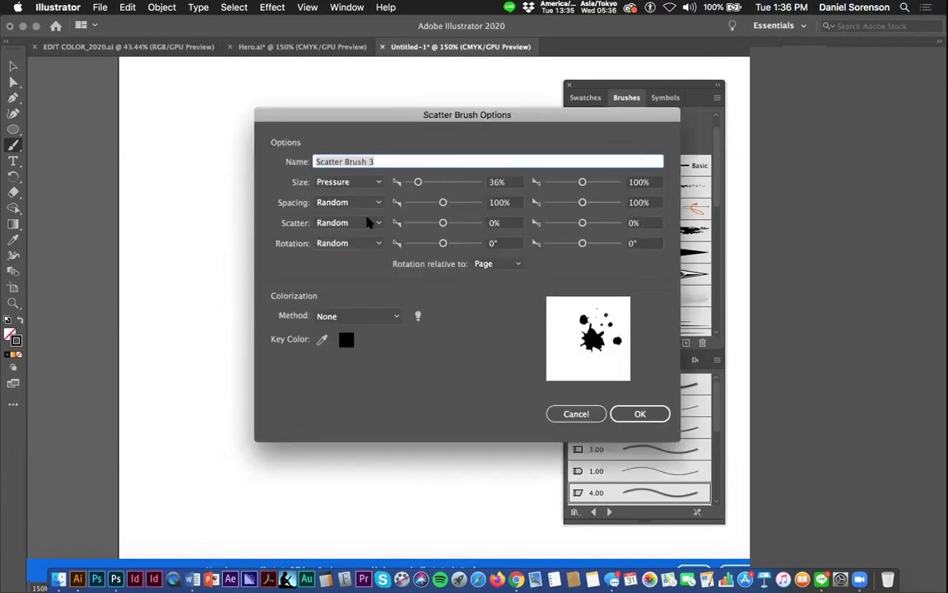
left_click_drag(445, 246, 420, 245)
left_click(582, 244)
left_click_drag(596, 249, 589, 244)
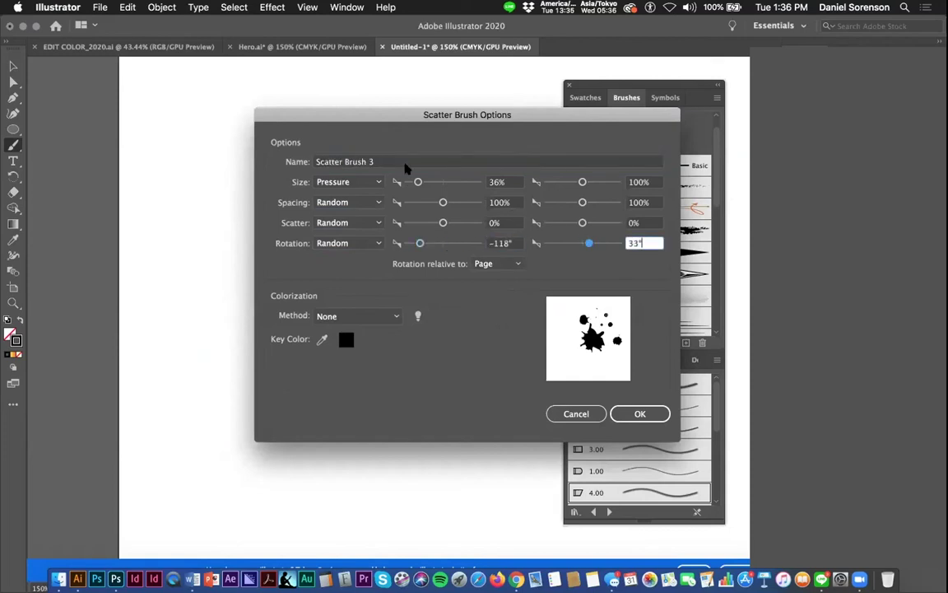
left_click_drag(443, 222, 421, 200)
left_click_drag(586, 203, 600, 203)
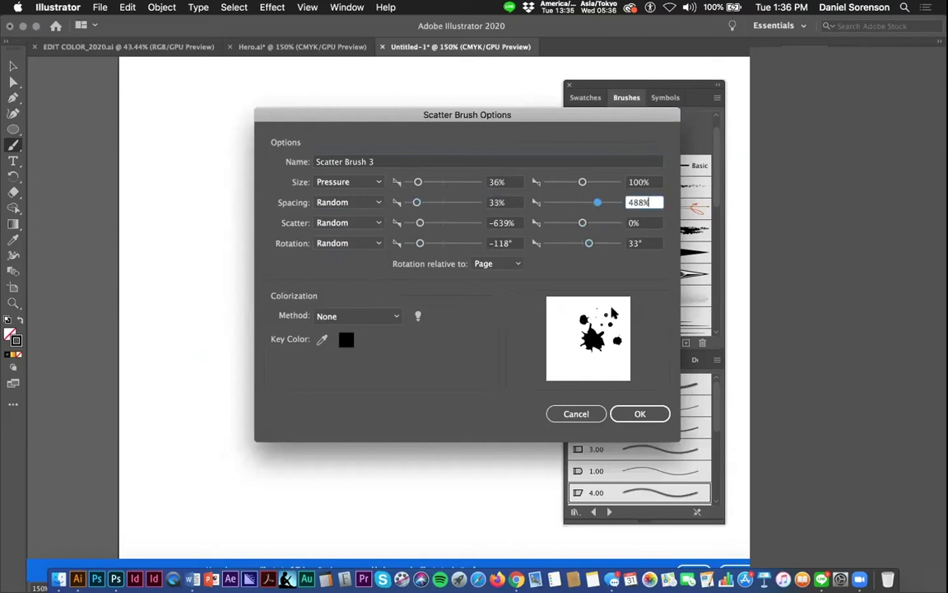
left_click(635, 412)
Paint curved test strokes across the artboard with the widely scattered splatter brush
left_click_drag(244, 184, 313, 229)
left_click_drag(269, 297, 274, 356)
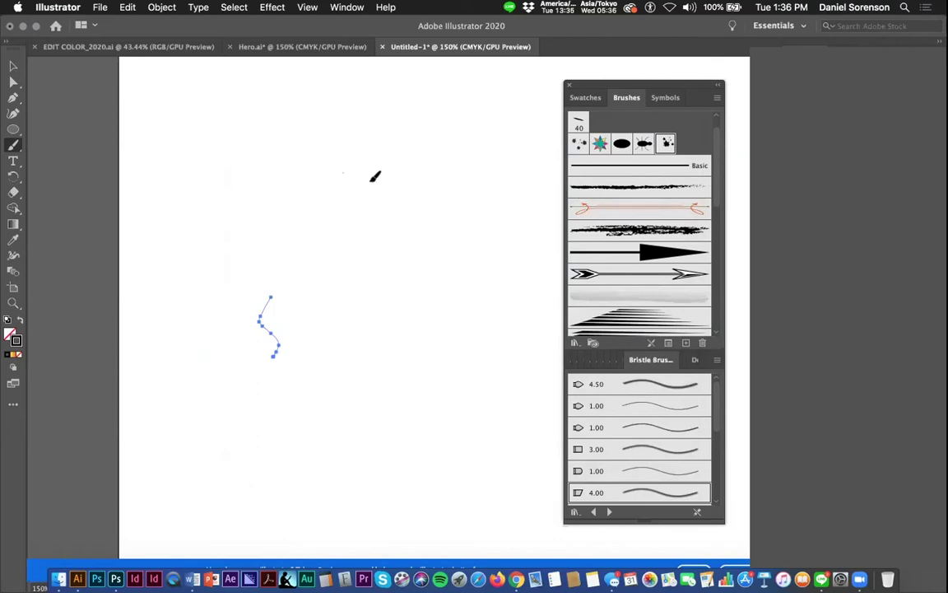
left_click_drag(343, 171, 360, 303)
left_click_drag(430, 309, 432, 311)
left_click_drag(355, 234, 384, 200)
mouse_move(281, 193)
left_mouse_down()
mouse_move(321, 238)
mouse_move(379, 383)
left_mouse_up()
key("super+minus")
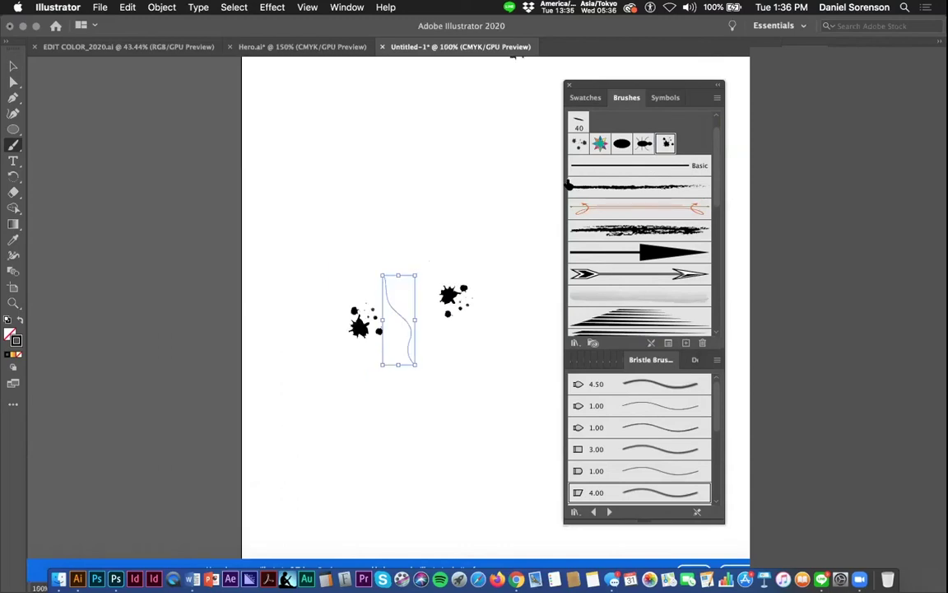
Reduce the splatter brush's maximum spacing and maximum size, and apply the changes to the existing strokes
double_click(666, 144)
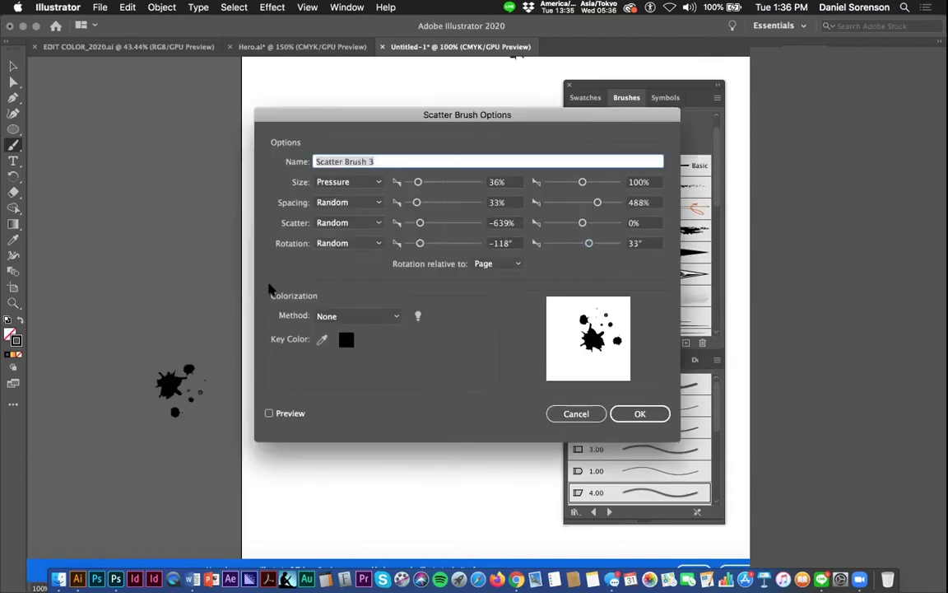
left_click_drag(596, 206, 582, 242)
left_click_drag(582, 182, 577, 182)
left_click(640, 413)
left_click(452, 327)
Paint four test strokes with the adjusted splatter brush, and clear all artwork from the artboard
mouse_move(348, 136)
left_mouse_down()
mouse_move(400, 170)
mouse_move(403, 189)
left_mouse_up()
mouse_move(419, 228)
left_mouse_down()
mouse_move(379, 240)
mouse_move(411, 294)
left_mouse_up()
mouse_move(399, 367)
left_mouse_down()
mouse_move(410, 403)
mouse_move(358, 483)
left_mouse_up()
left_click_drag(402, 269, 381, 315)
key("super+a")
key("Delete")
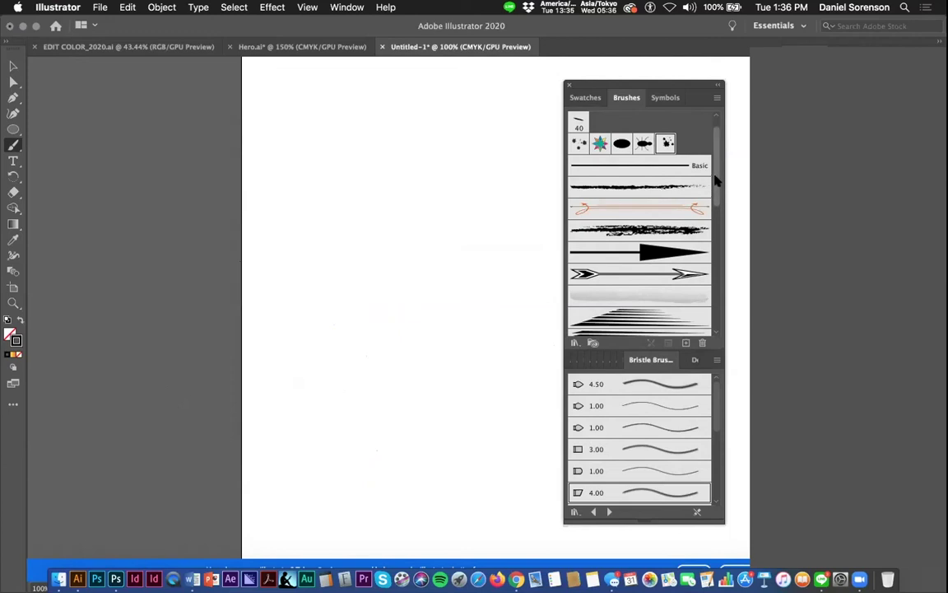
Paint a large open loop and a short wavy stroke near its lower end with the small round calligraphic brush
scroll(720, 186, "up", 1)
mouse_move(342, 192)
left_mouse_down()
mouse_move(443, 152)
mouse_move(520, 238)
mouse_move(397, 323)
mouse_move(368, 284)
left_mouse_up()
left_click_drag(271, 241, 359, 269)
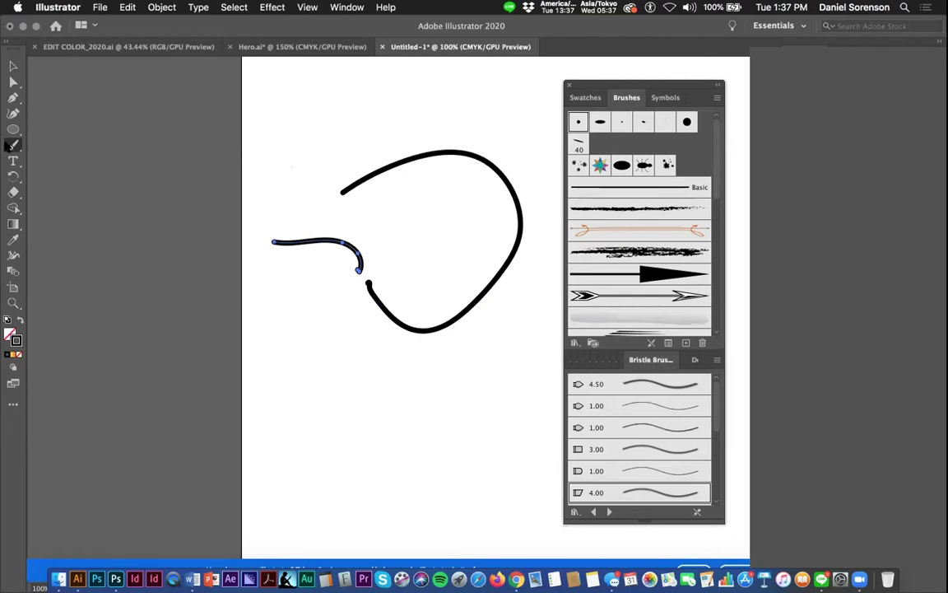
Review the Paintbrush tool's fidelity, Keep Selected and Edit Selected Paths options, and accept them with a 12-pixel distance
double_click(14, 145)
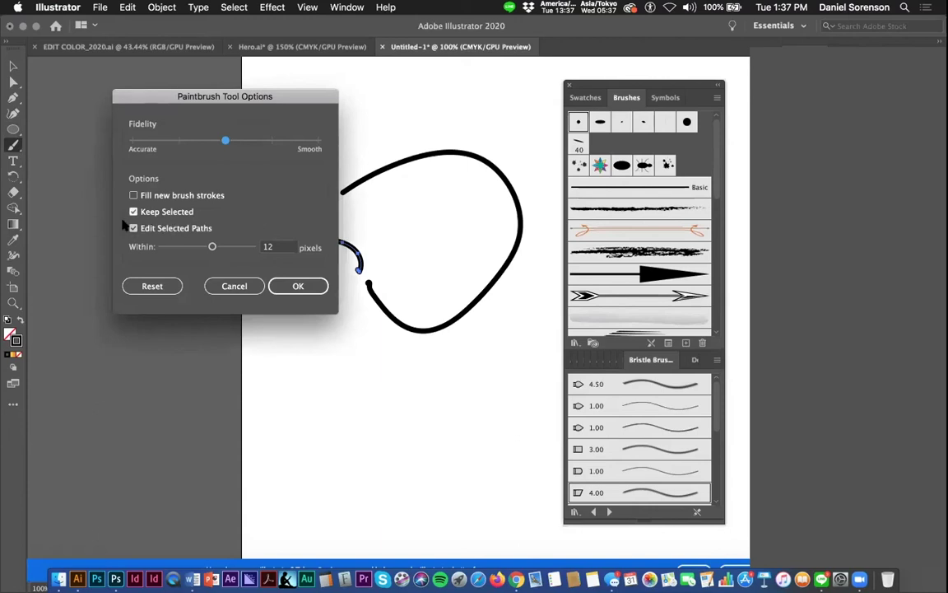
left_click(226, 287)
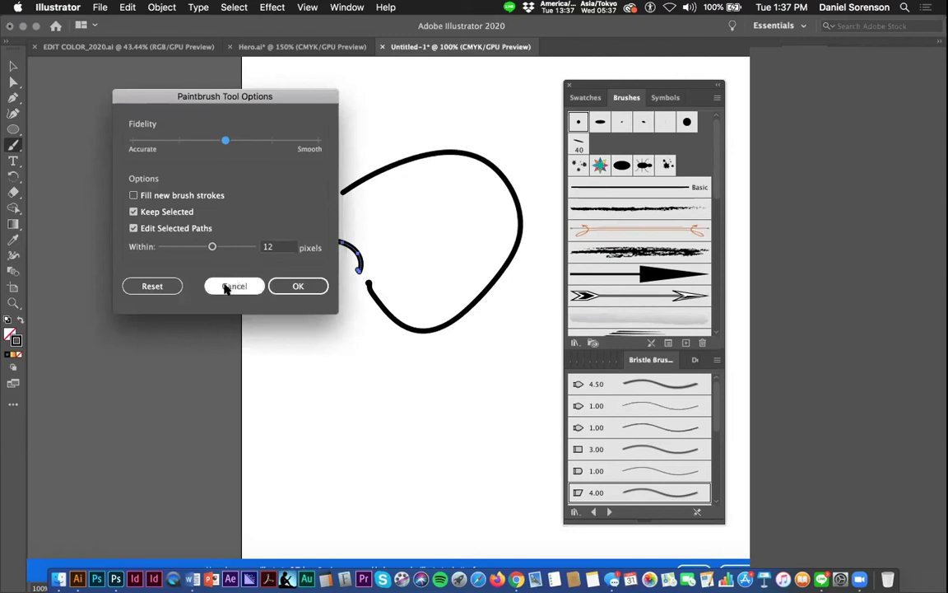
left_click(299, 287)
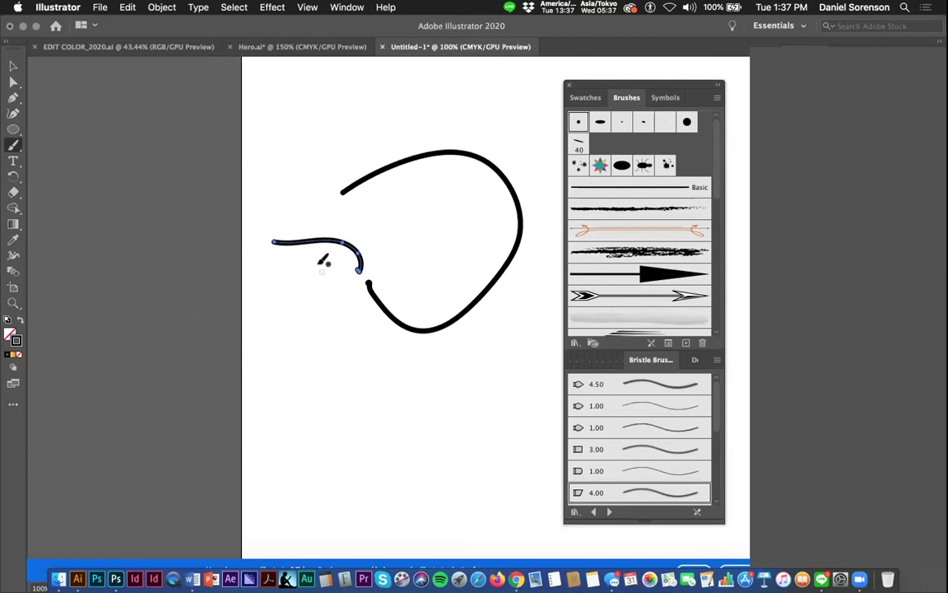
Select both strokes, try to bridge the gap between their ends with the Paintbrush, and undo the redrawn path
left_click(358, 299, "super")
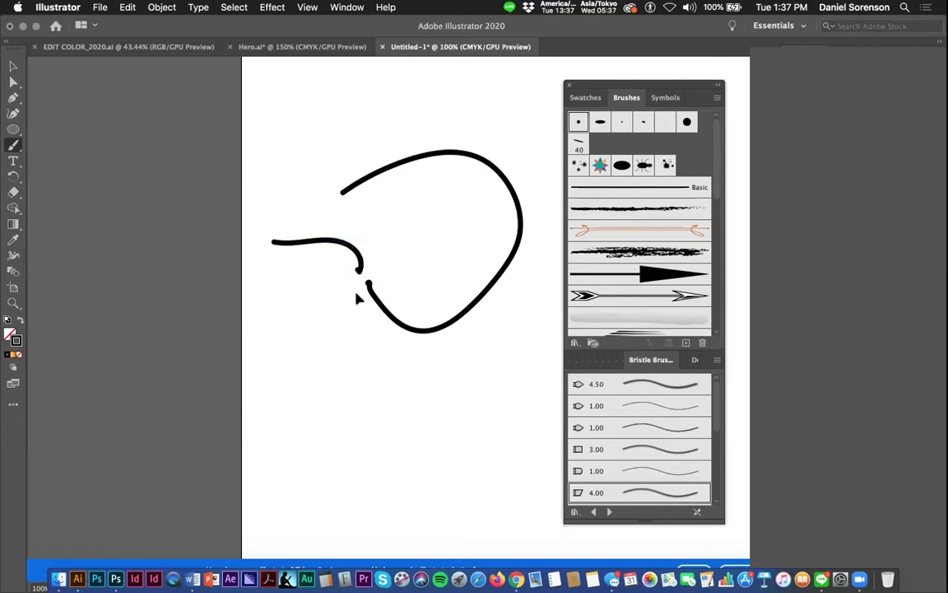
left_click_drag(331, 293, 332, 292)
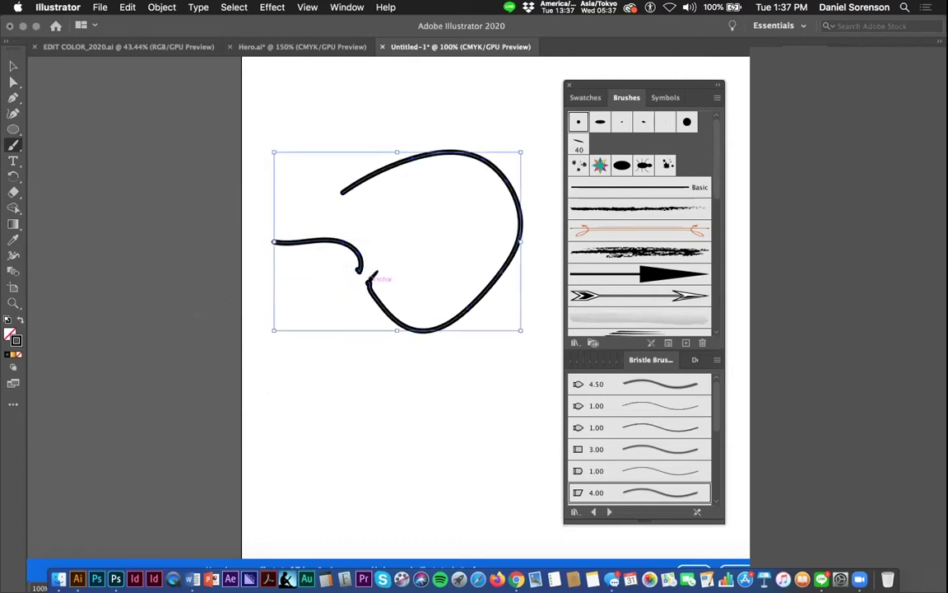
key("super+z")
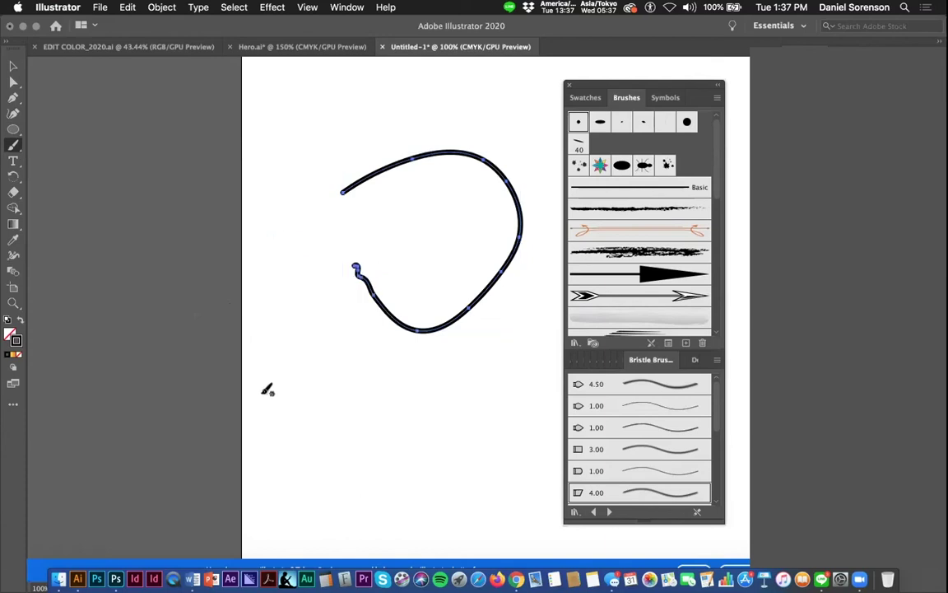
key("super+shift+z")
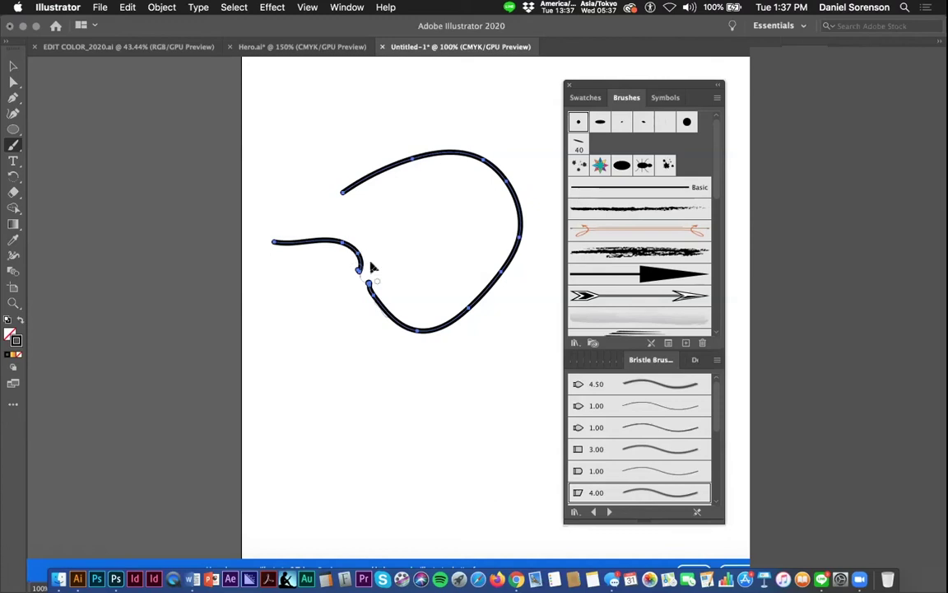
Redraw across the gap between the two selected strokes with the Paintbrush, and delete the joined path
mouse_move(370, 265)
left_mouse_down()
mouse_move(402, 296)
mouse_move(418, 328)
left_mouse_up()
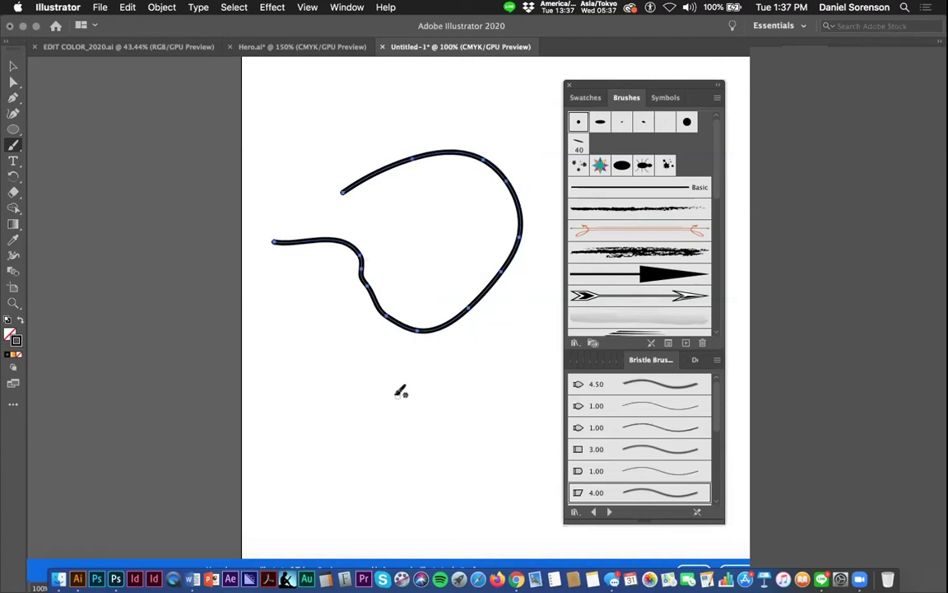
key("Delete")
Paint two new long open strokes with the small round calligraphic brush, leaving a small gap between their ends
mouse_move(298, 226)
left_mouse_down()
mouse_move(491, 201)
mouse_move(468, 359)
mouse_move(450, 367)
left_mouse_up()
mouse_move(318, 488)
left_mouse_down()
mouse_move(281, 441)
mouse_move(303, 358)
mouse_move(399, 346)
mouse_move(437, 367)
left_mouse_up()
Select both new strokes, bridge the gap between their ends with the Paintbrush, and delete the joined path
left_click(461, 365, "super")
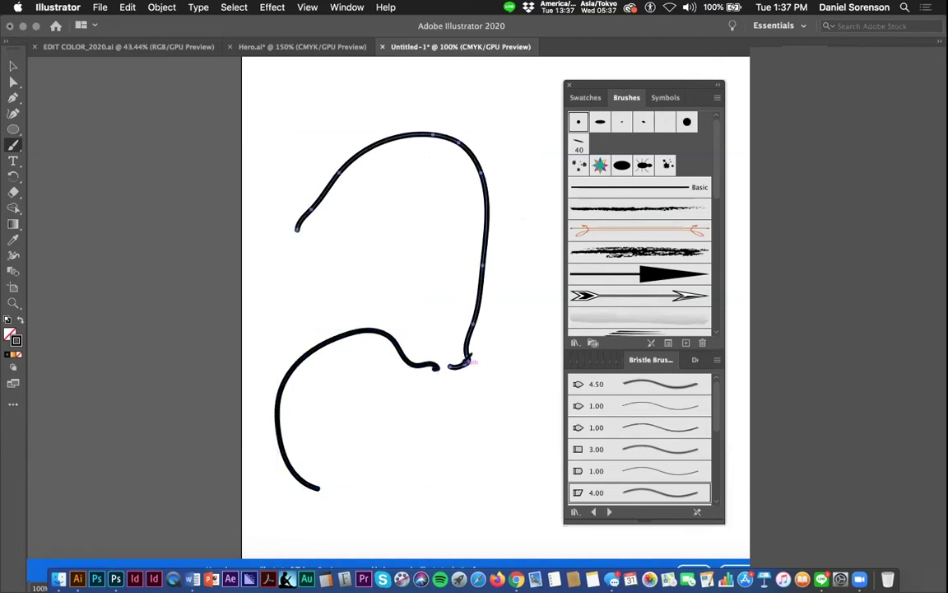
left_click_drag(439, 363, 435, 370)
left_click(435, 367, "shift+super")
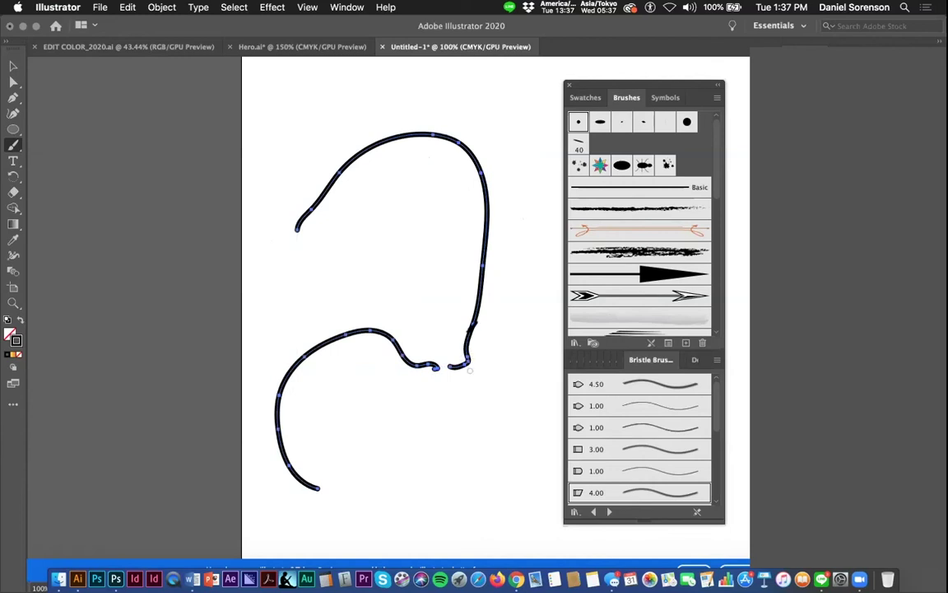
left_click_drag(435, 361, 385, 351)
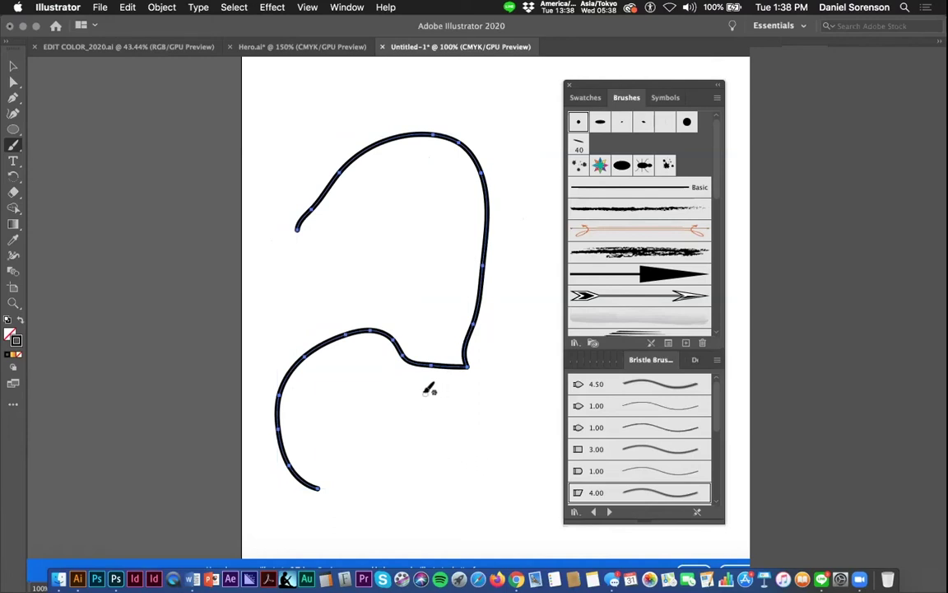
key("Delete")
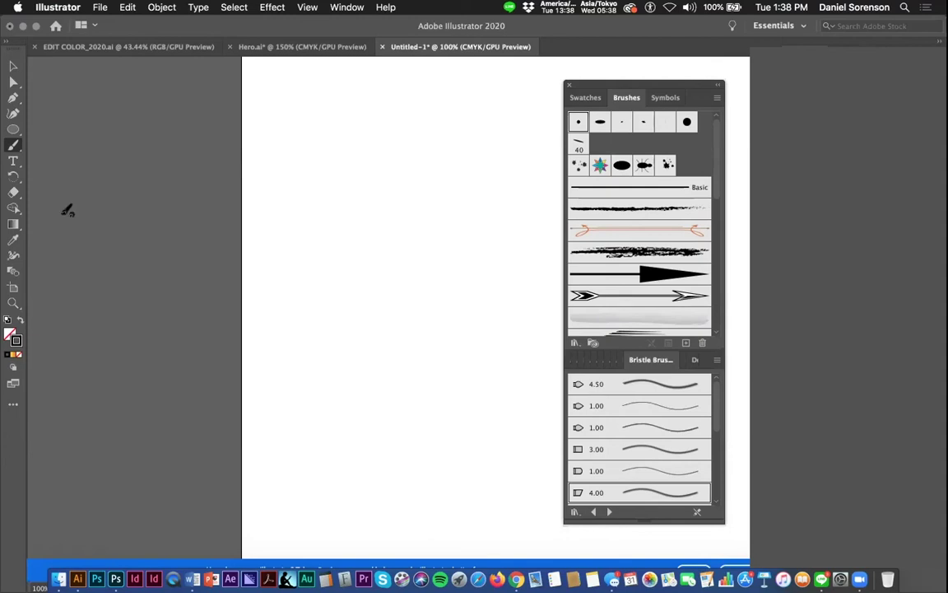
Draw an ellipse about 164 by 174 pt, and apply the Chalk - Scribble art brush with its default options
left_click(18, 129)
mouse_move(310, 185)
left_mouse_down()
mouse_move(407, 347)
mouse_move(474, 359)
left_mouse_up()
left_click(613, 256)
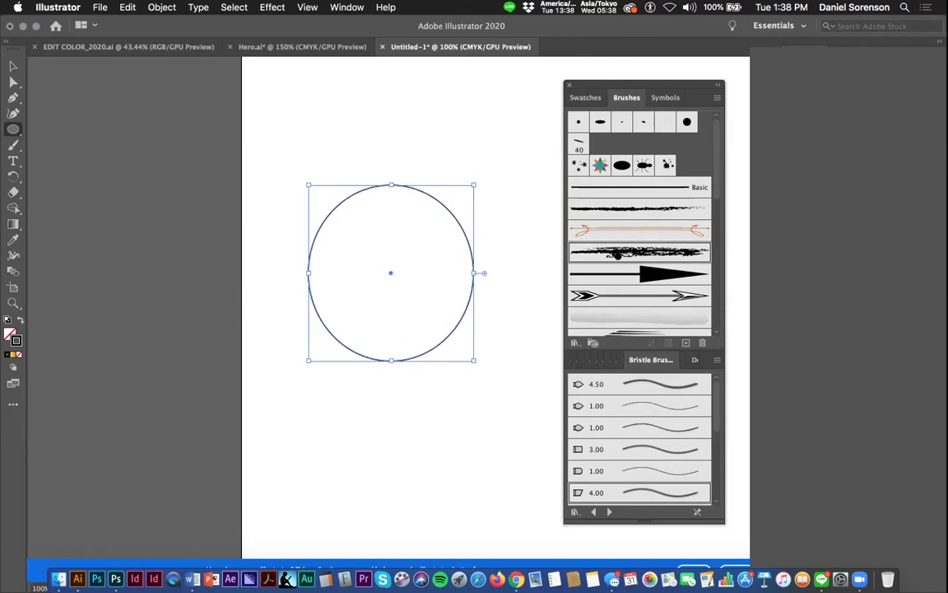
double_click(613, 256)
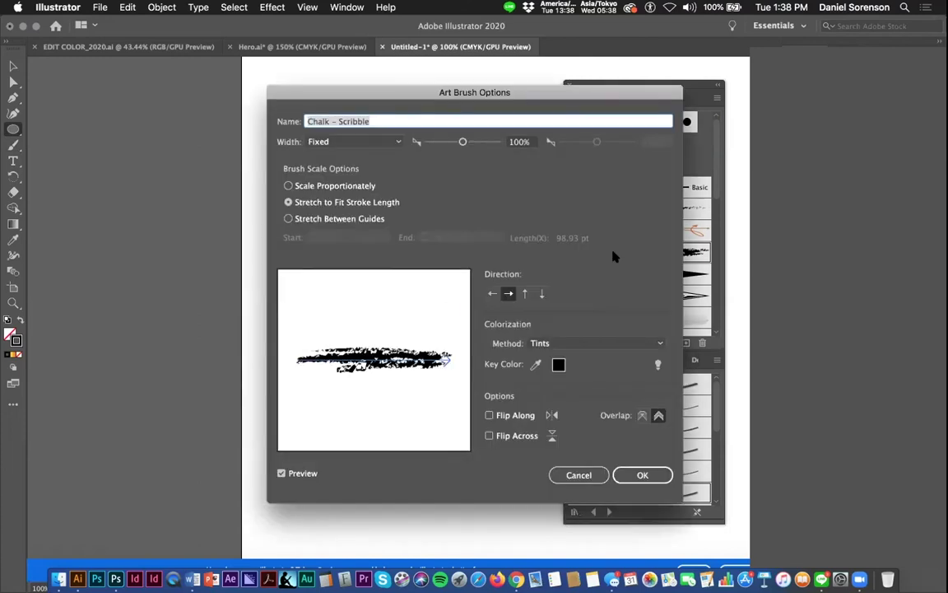
left_click(617, 475)
Examine the ellipse's stroke, brush and fill attributes in its appearance settings
mouse_move(344, 27)
left_mouse_down()
mouse_move(293, 16)
mouse_move(181, 33)
mouse_move(137, 20)
mouse_move(3, 15)
left_mouse_up()
left_click_drag(238, 20, 160, 25)
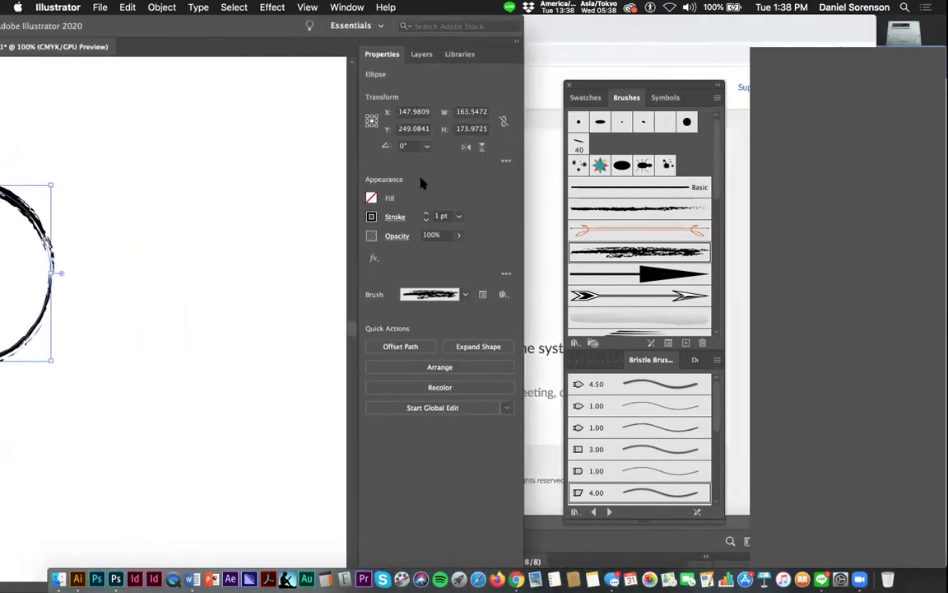
left_click(505, 274)
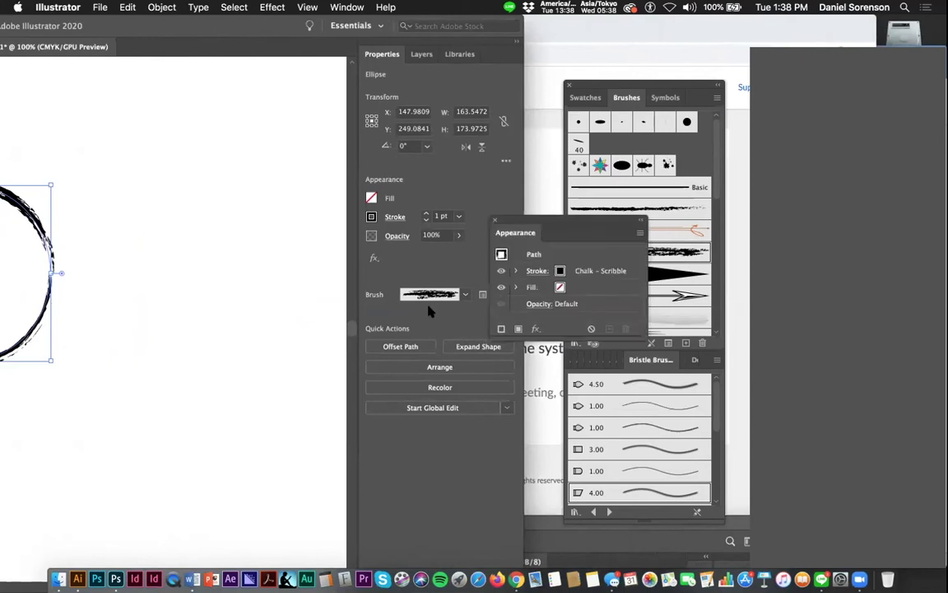
left_click_drag(629, 335, 629, 448)
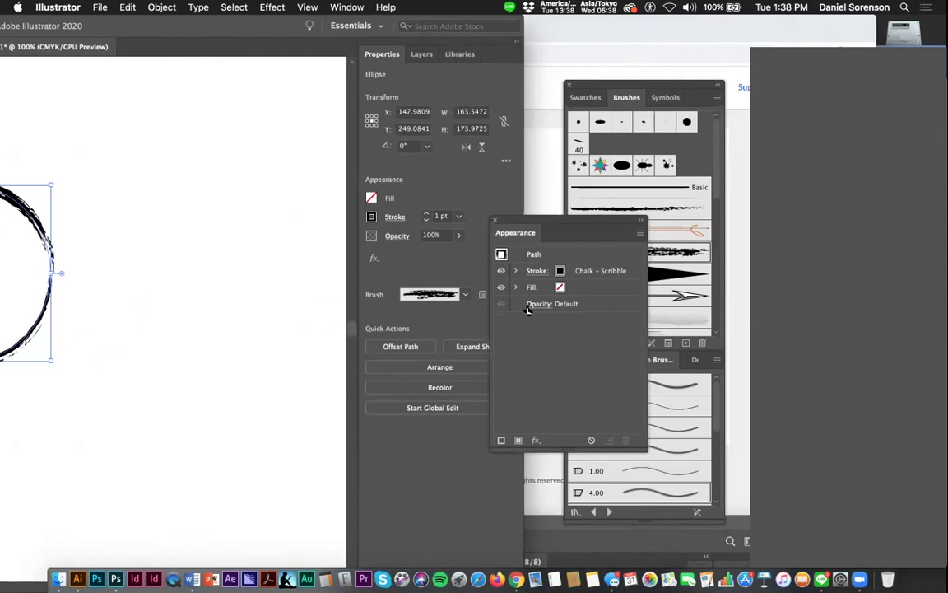
left_click(495, 220)
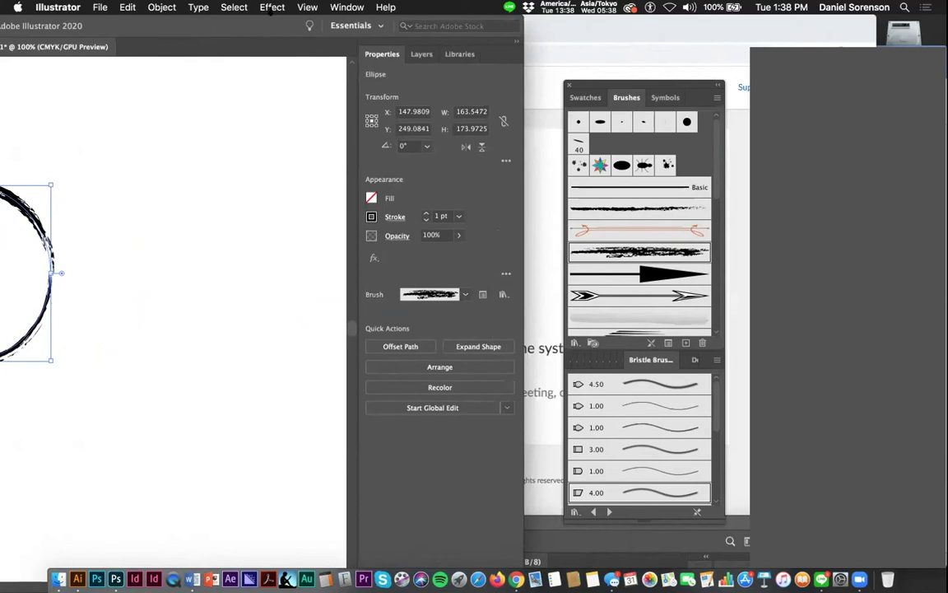
left_click_drag(247, 21, 259, 41)
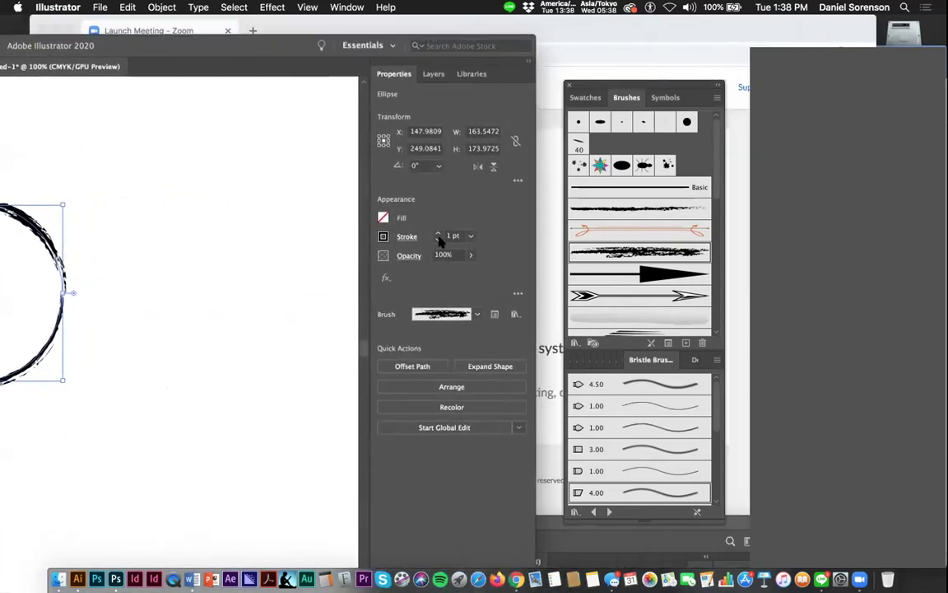
left_click_drag(202, 45, 465, 74)
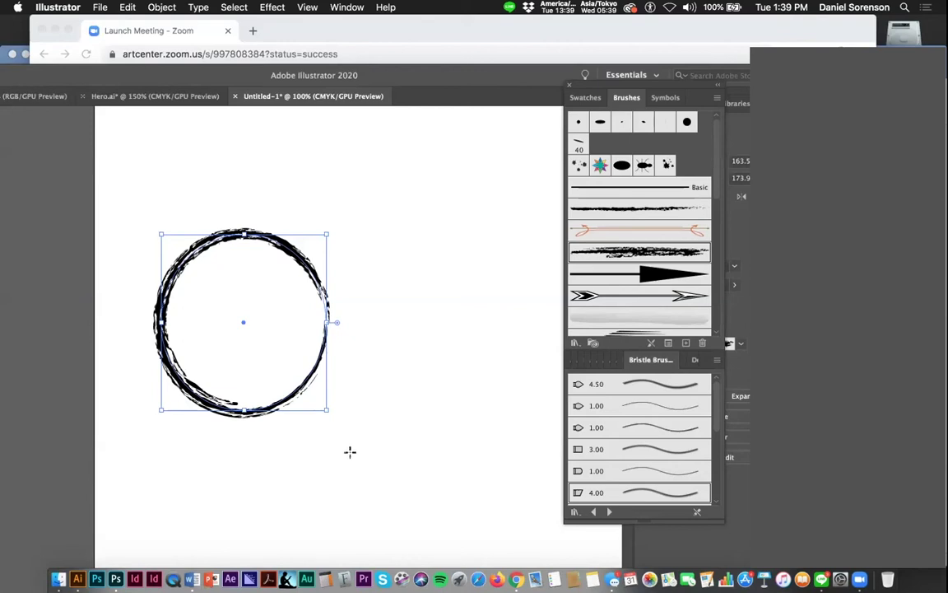
Set the ellipse's art brush stroke options to a fixed size of 175% with Flip Across on and Flip Along off
left_click_drag(618, 86, 550, 93)
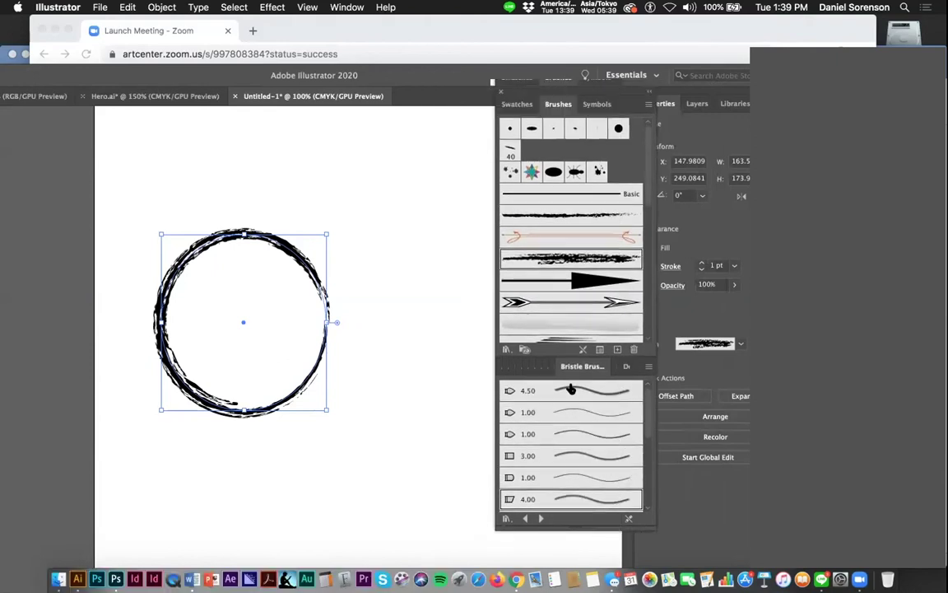
left_click(599, 349)
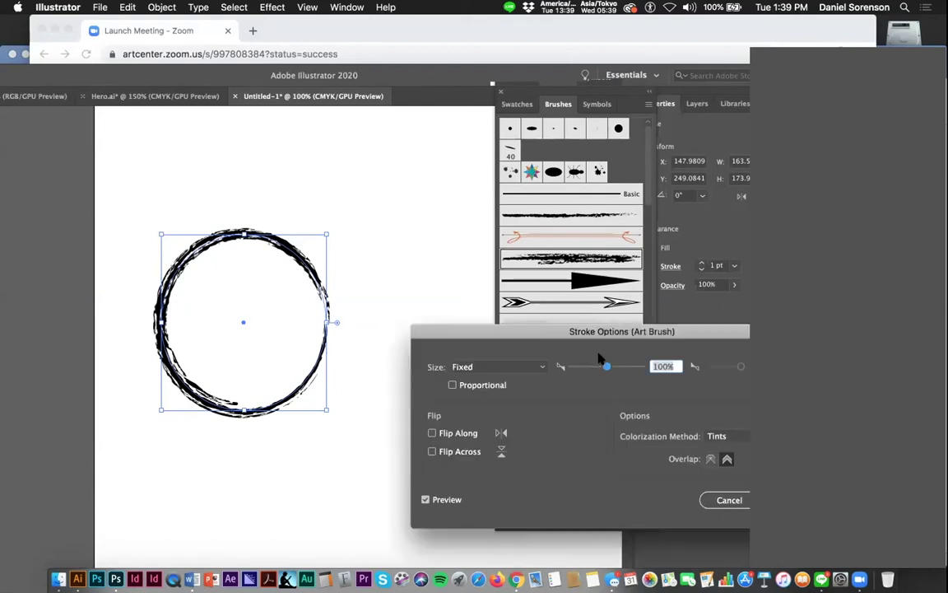
left_click_drag(533, 330, 478, 219)
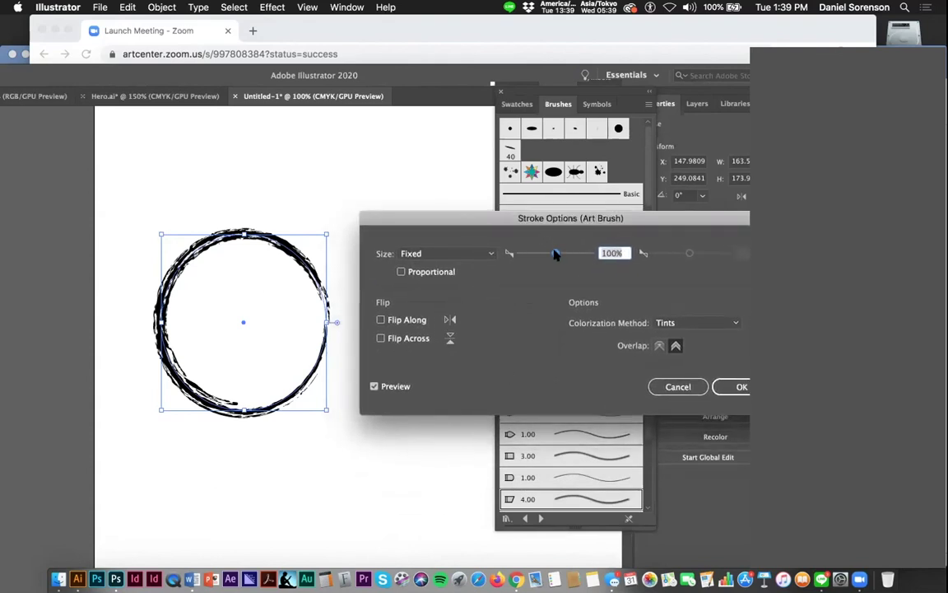
mouse_move(556, 256)
left_mouse_down()
mouse_move(567, 256)
mouse_move(531, 251)
mouse_move(567, 254)
left_mouse_up()
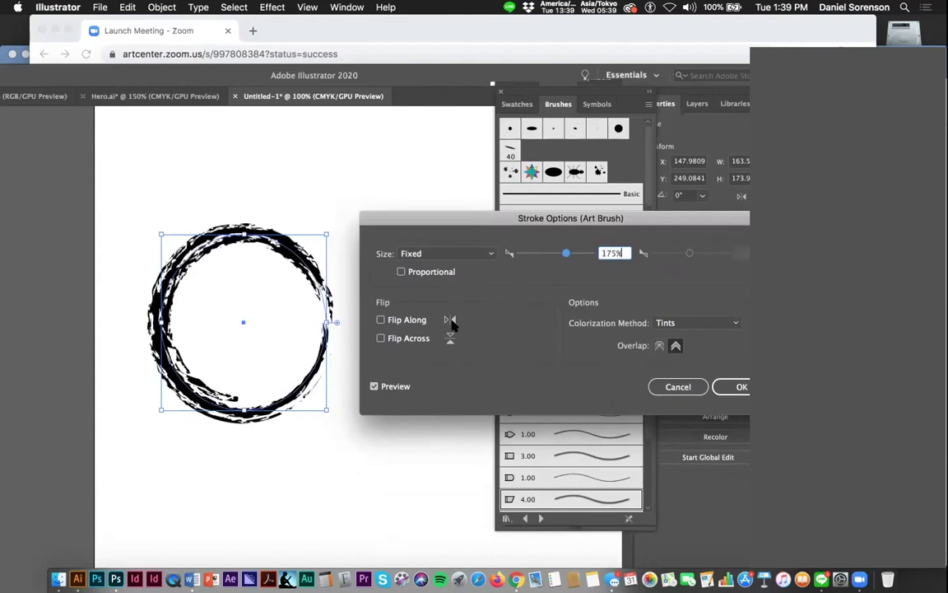
left_click(381, 320)
left_click(382, 338)
left_click(381, 319)
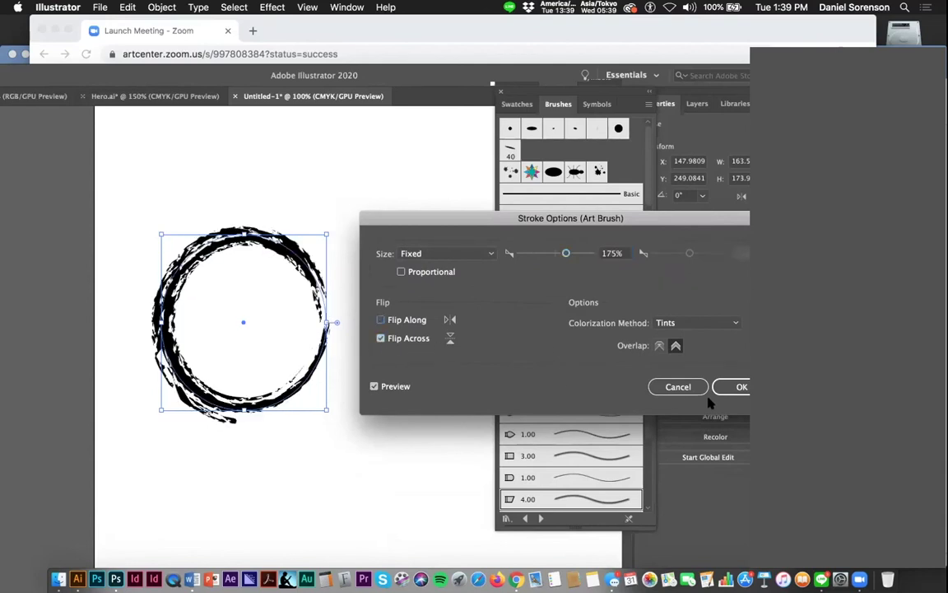
left_click(731, 387)
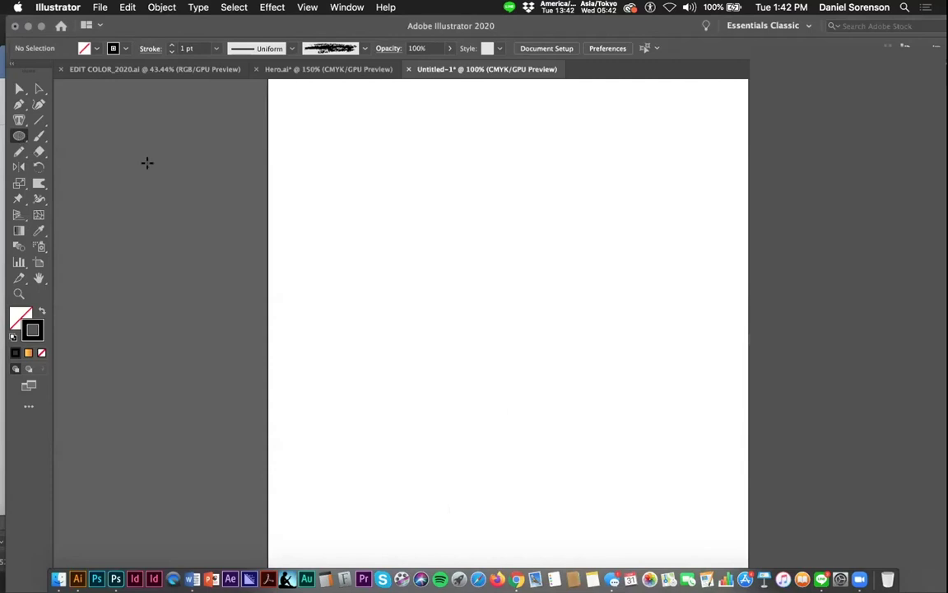
Draw a circle on the upper part of the artboard, and fill it with the orange-red colour d3511e
left_click_drag(436, 256, 527, 346)
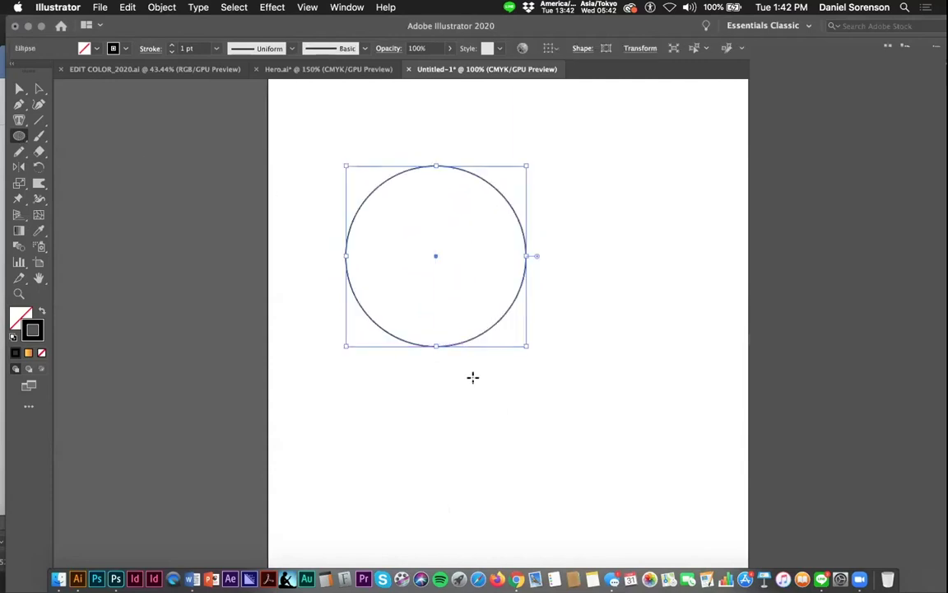
left_click(21, 316)
double_click(21, 317)
left_click(354, 101)
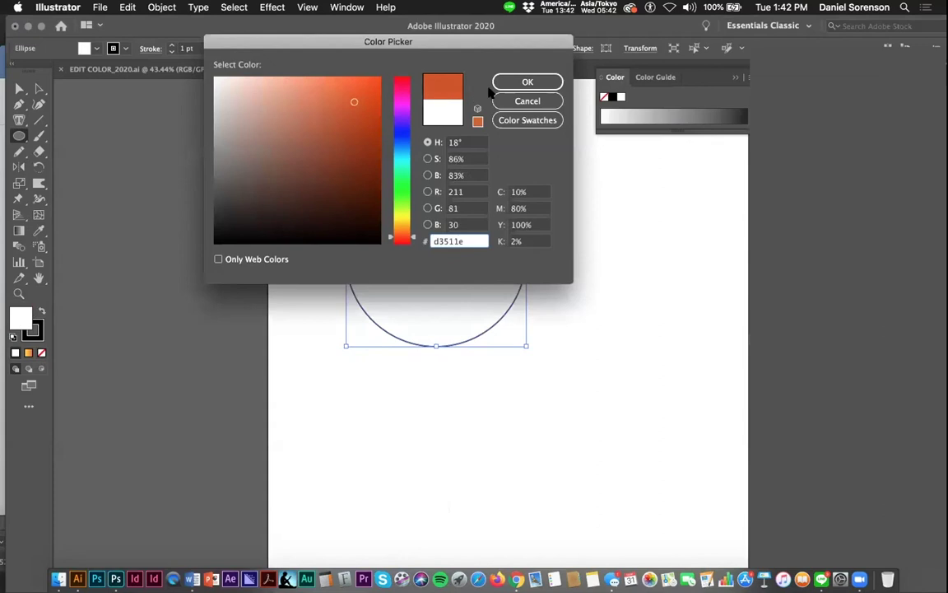
key("Return")
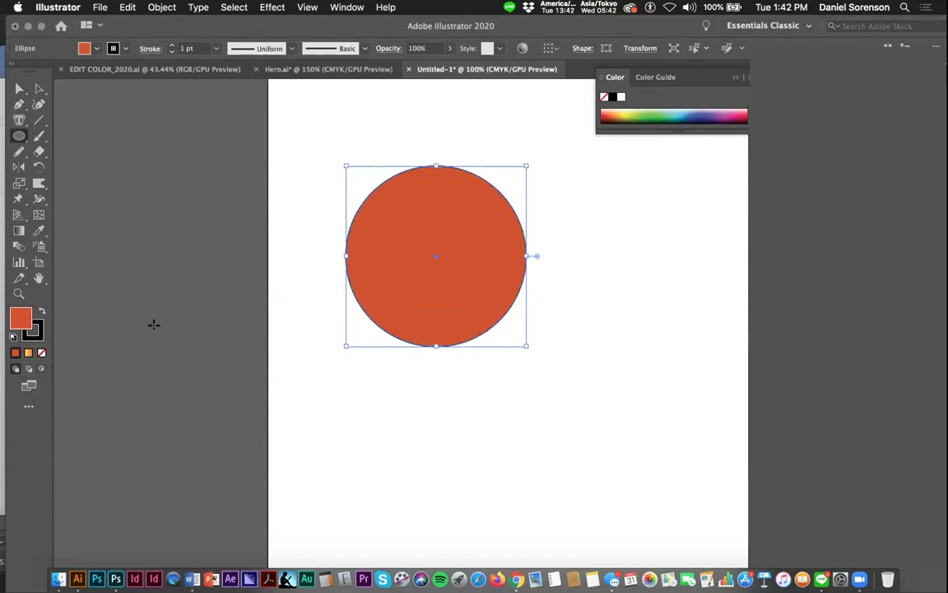
Switch to Draw Inside mode and paint eight wavy strokes across the orange-red circle with the Chalk - Scribble brush
left_click(42, 368)
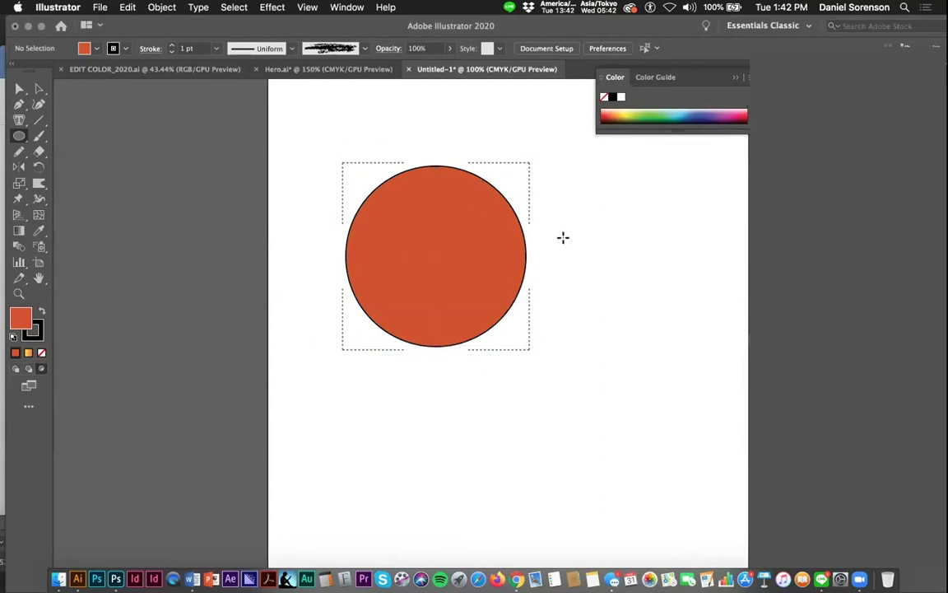
left_click(39, 136)
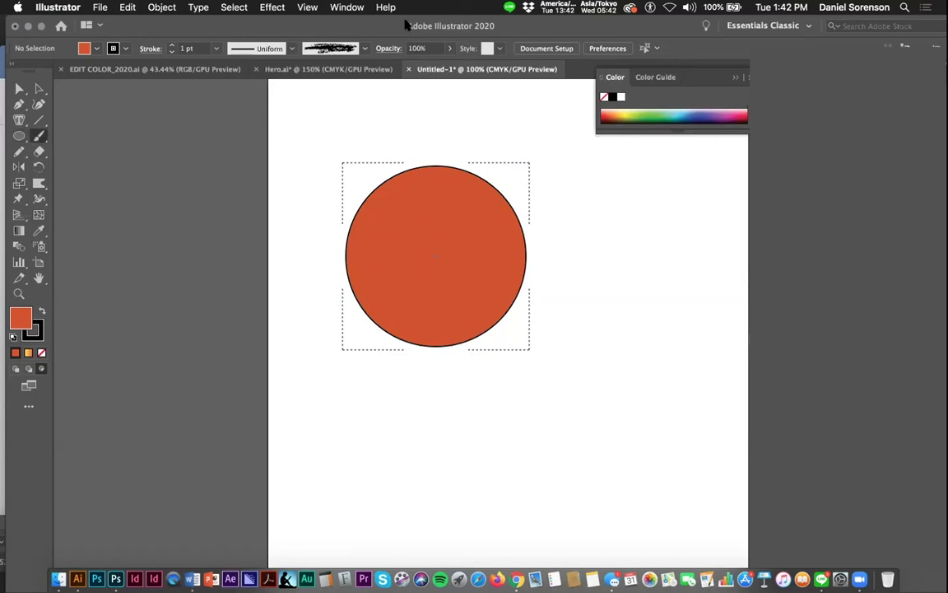
mouse_move(289, 281)
left_mouse_down()
mouse_move(406, 253)
mouse_move(586, 272)
left_mouse_up()
left_click_drag(362, 315, 475, 239)
left_click_drag(536, 223, 382, 216)
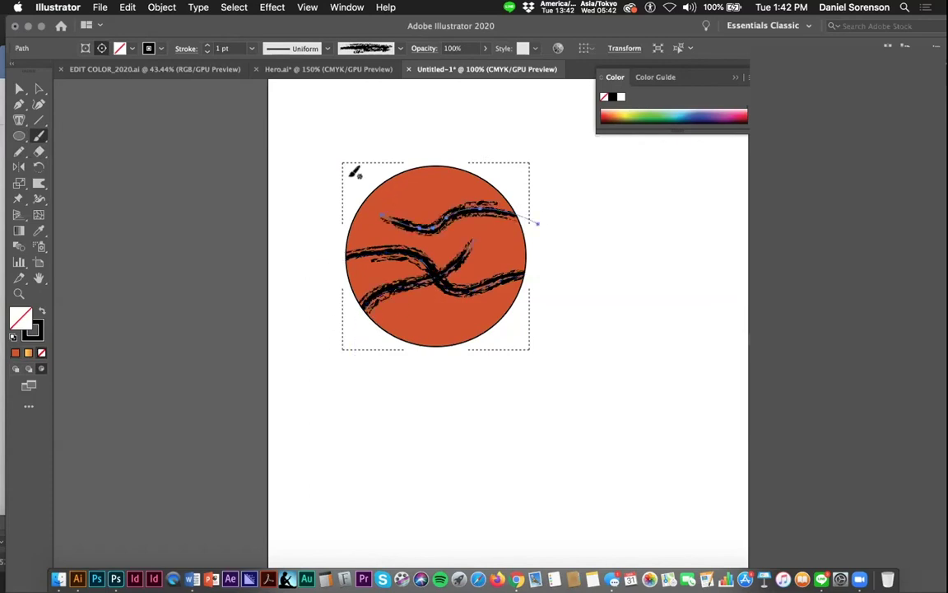
mouse_move(343, 155)
left_mouse_down()
mouse_move(446, 189)
mouse_move(565, 298)
left_mouse_up()
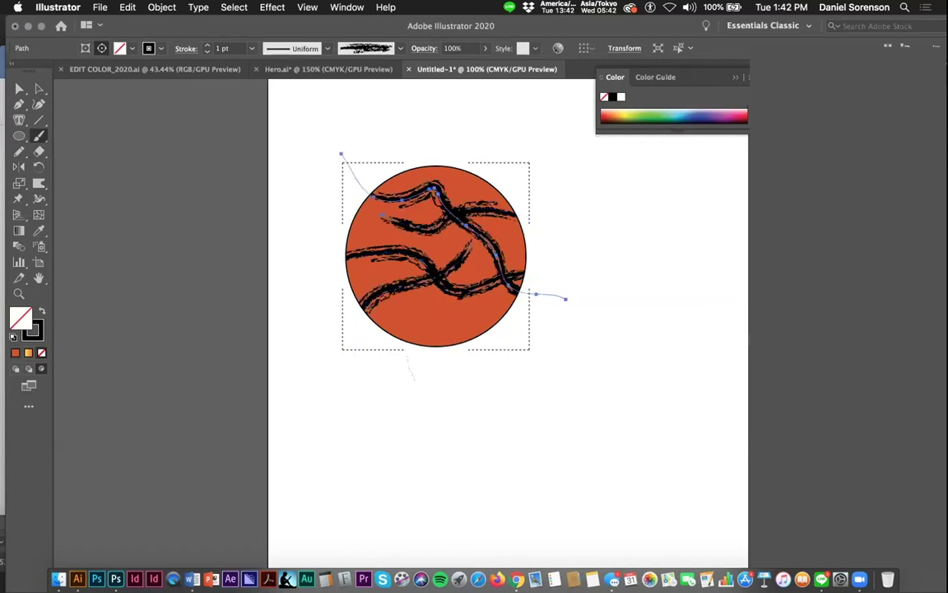
left_click_drag(462, 303, 466, 261)
left_click_drag(301, 300, 423, 242)
mouse_move(328, 203)
left_mouse_down()
mouse_move(399, 220)
mouse_move(457, 254)
left_mouse_up()
mouse_move(484, 365)
left_mouse_down()
mouse_move(473, 290)
mouse_move(484, 246)
left_mouse_up()
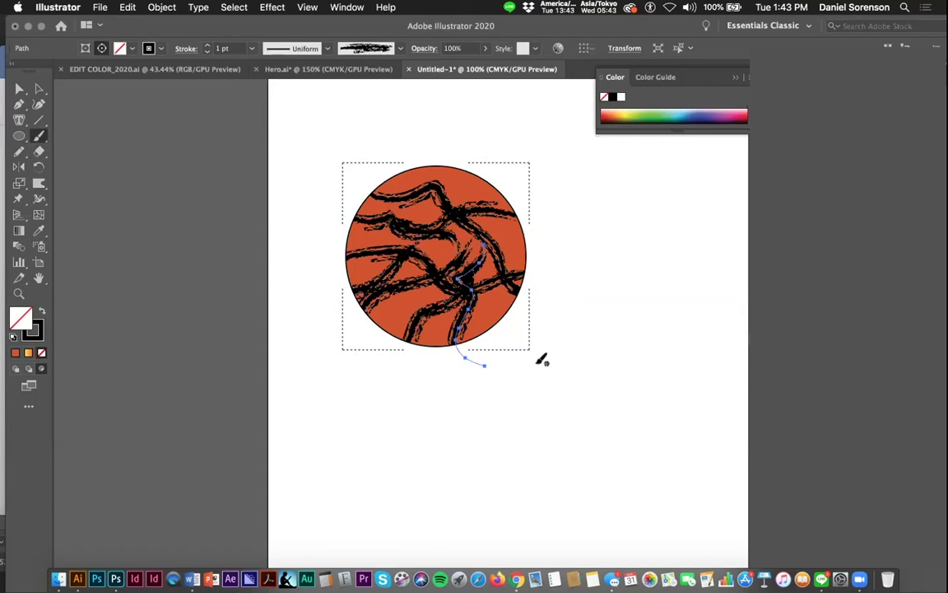
Select the circle with its inside-drawn strokes, and release its clipping mask
left_click(160, 8)
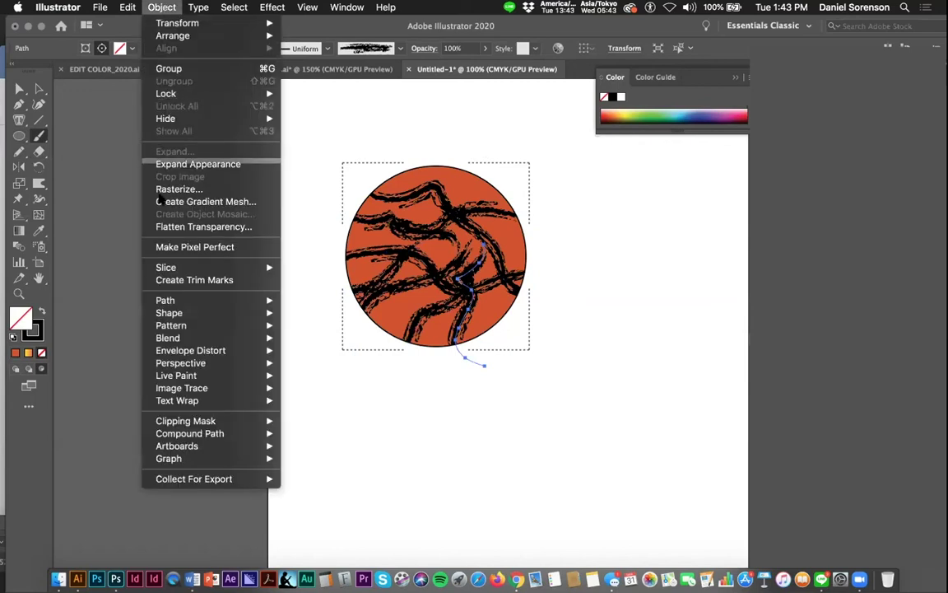
mouse_move(193, 422)
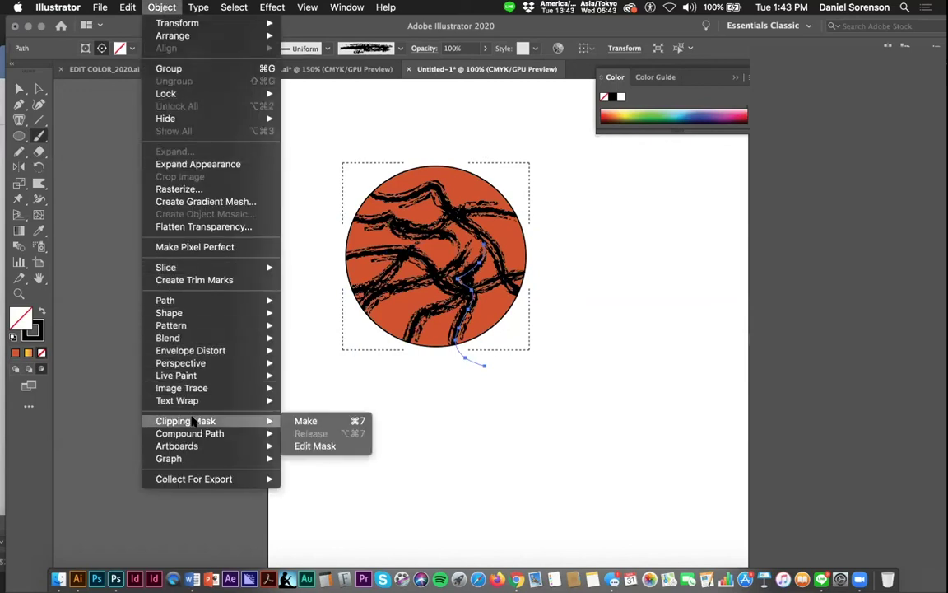
left_click(46, 116)
left_click(39, 88)
mouse_move(315, 133)
left_mouse_down()
mouse_move(521, 366)
mouse_move(568, 382)
left_mouse_up()
left_click(162, 6)
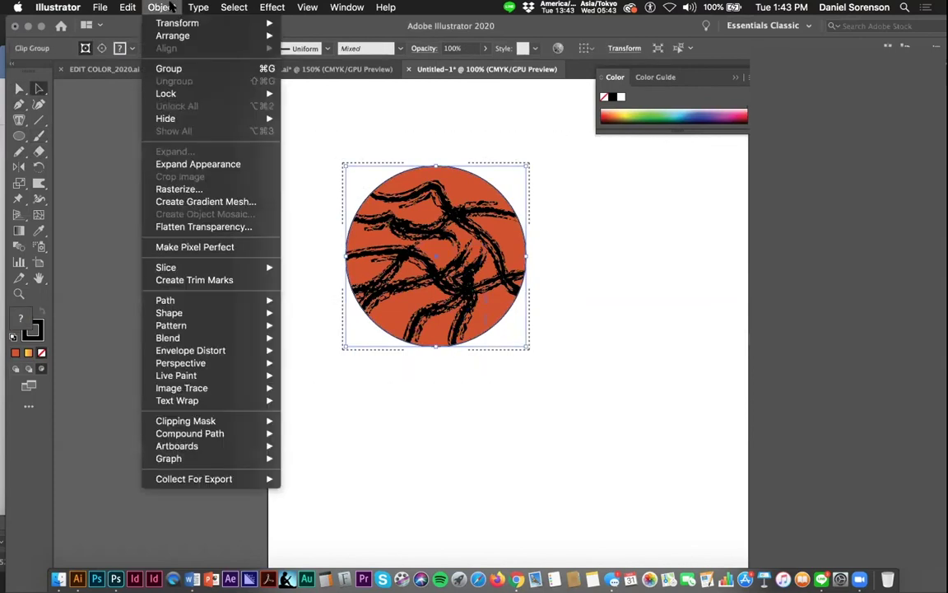
mouse_move(198, 421)
left_click(306, 421)
left_click(461, 485)
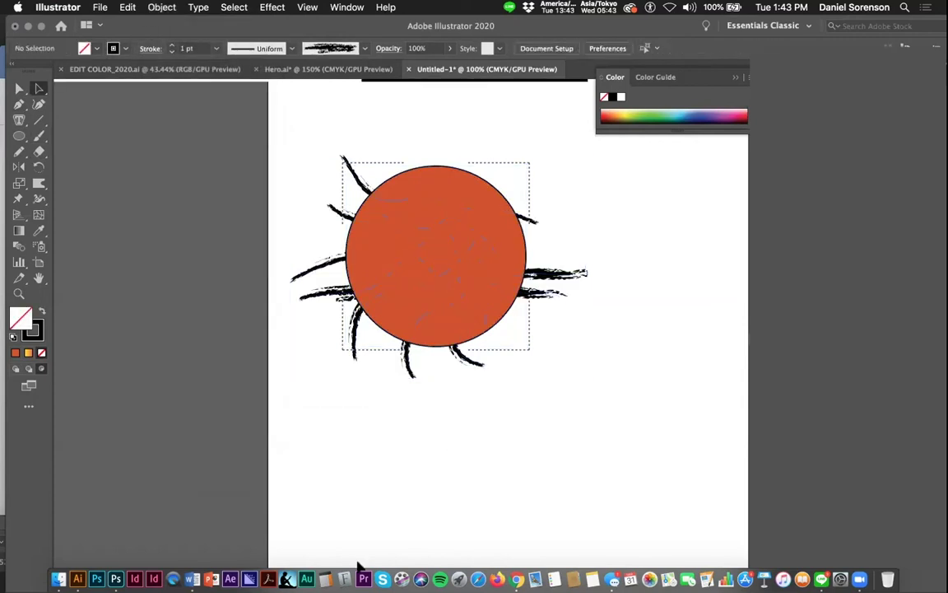
Shift the orange-red circle slightly, clip all the strokes to it with a clipping mask, and move the clipped group slightly
mouse_move(461, 306)
left_mouse_down()
mouse_move(515, 368)
mouse_move(592, 511)
mouse_move(420, 288)
mouse_move(417, 321)
mouse_move(446, 316)
left_mouse_up()
left_click_drag(301, 127, 611, 407)
left_click(161, 8)
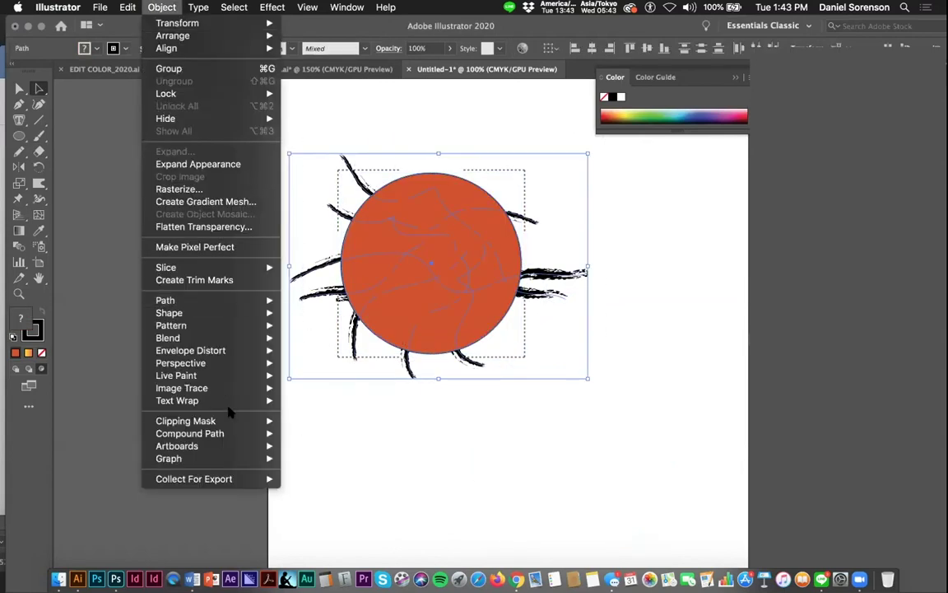
mouse_move(246, 420)
left_click(423, 491)
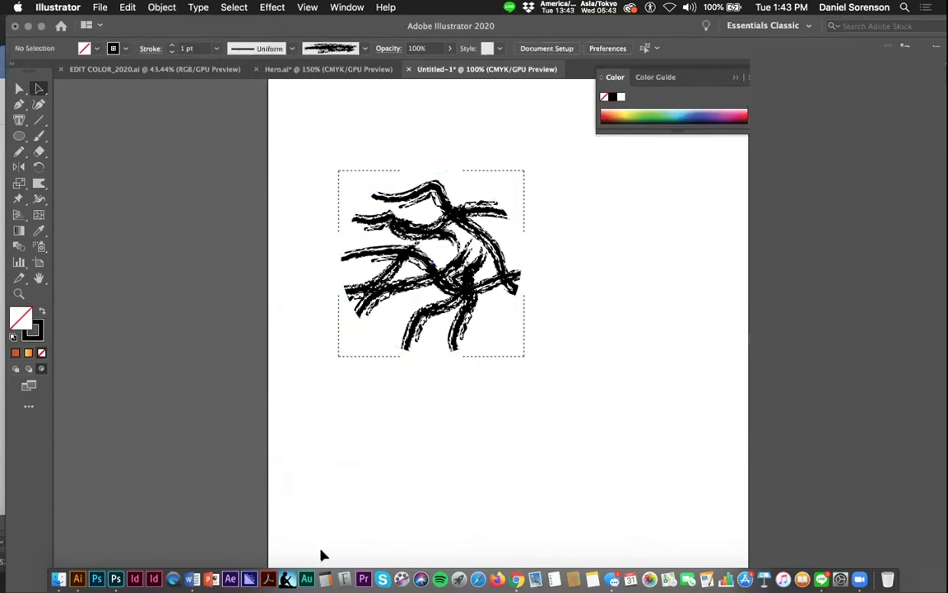
left_click_drag(445, 276, 457, 277)
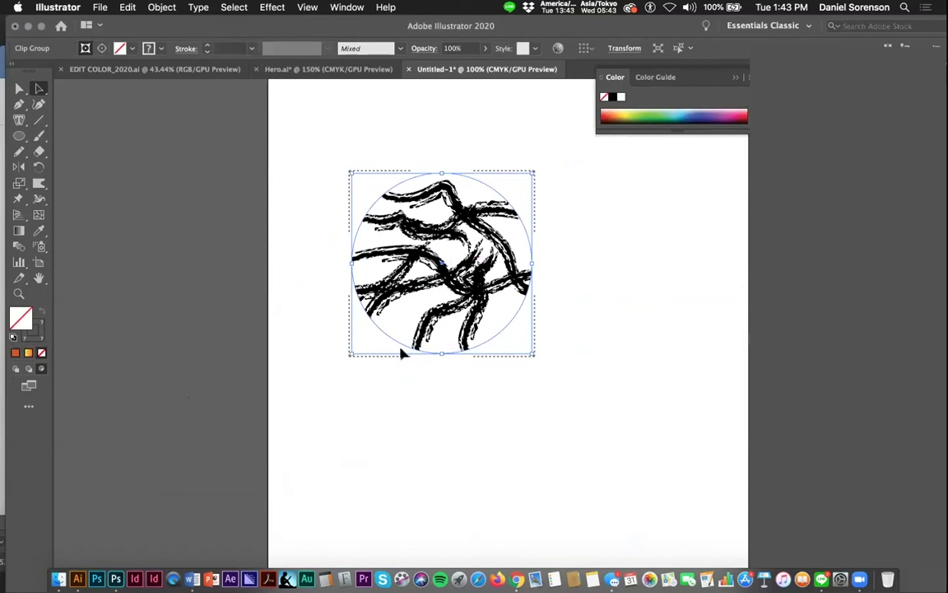
Delete the clipped group, and draw a new unfilled circle with a black outline on the upper part of the artboard
key("Delete")
left_click(19, 136)
left_click_drag(401, 238, 438, 315)
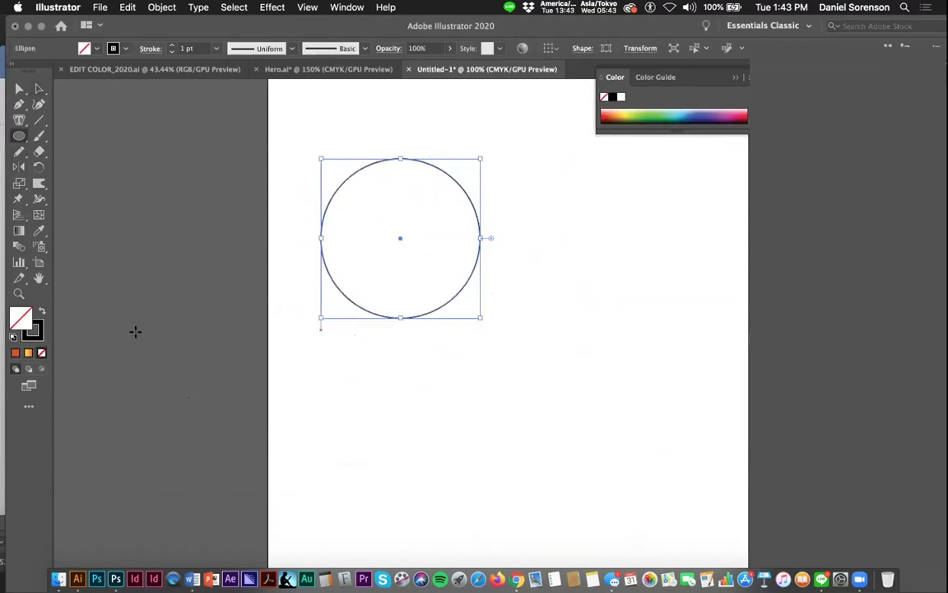
Switch to Draw Behind mode, try a wavy Chalk - Scribble stroke across the outlined circle, and undo the stroke
left_click(30, 368)
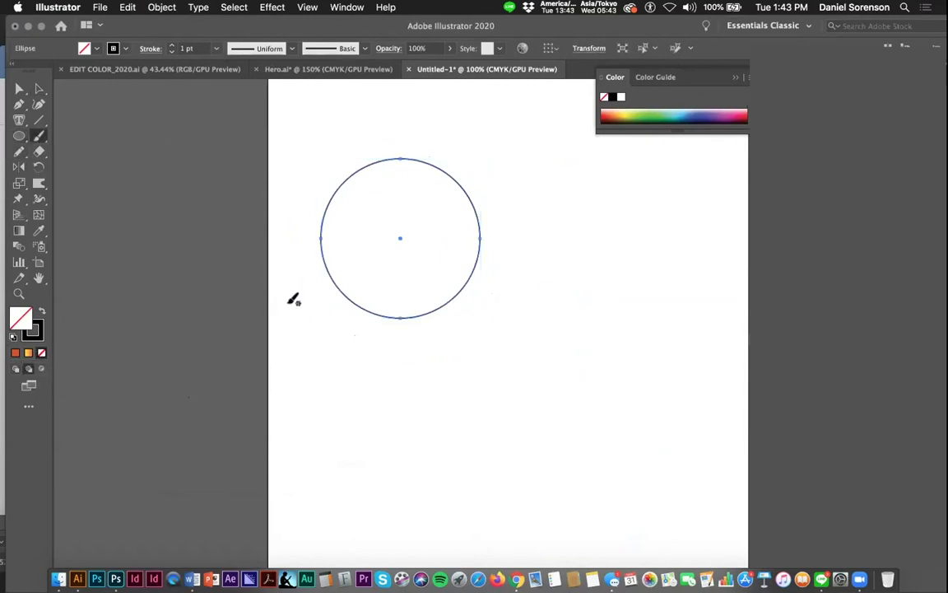
left_click_drag(568, 220, 570, 233)
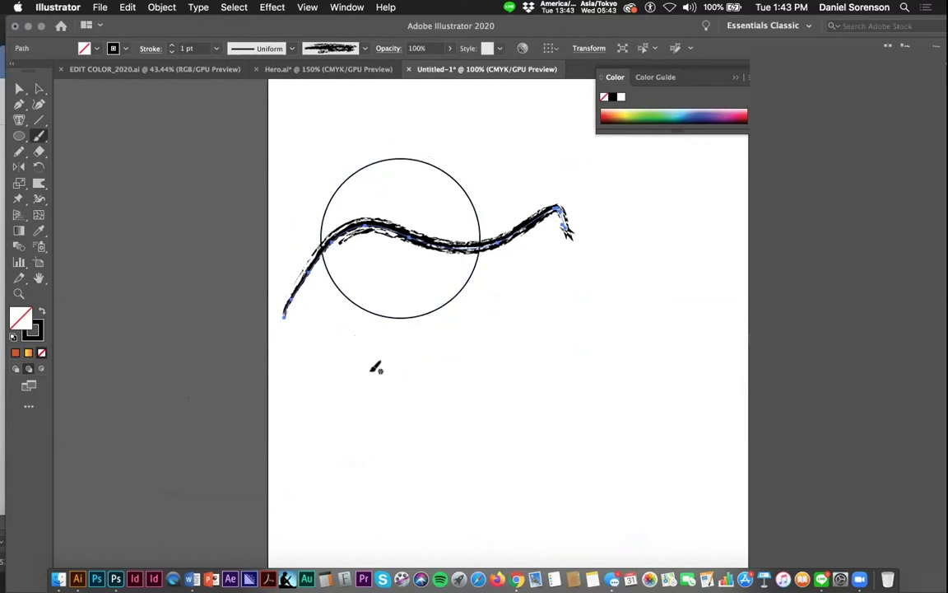
key("super+z")
key("super+z")
key("super+z")
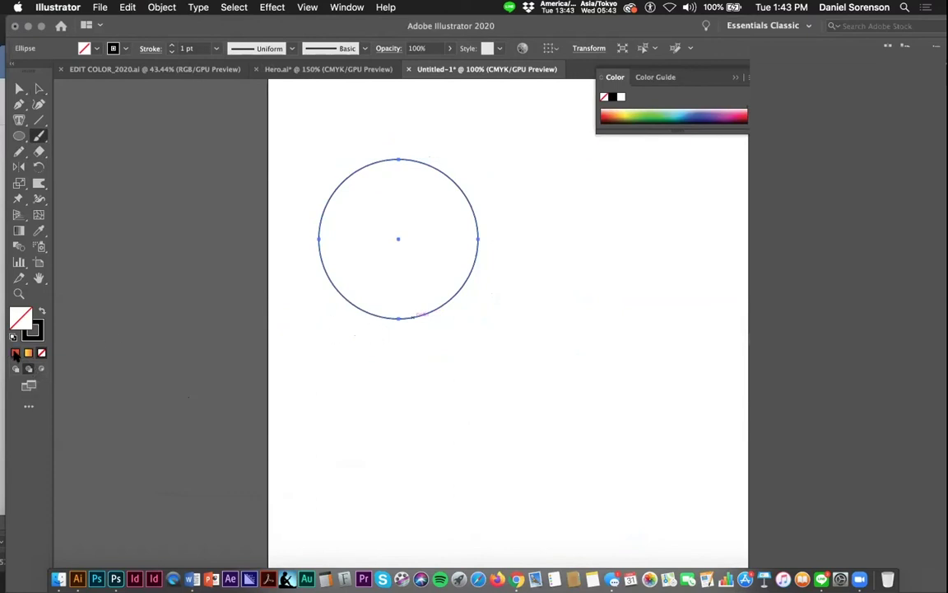
Swap the circle's fill and stroke so it is solid black, try a wavy stroke behind it, and undo the stroke
key("shift+x")
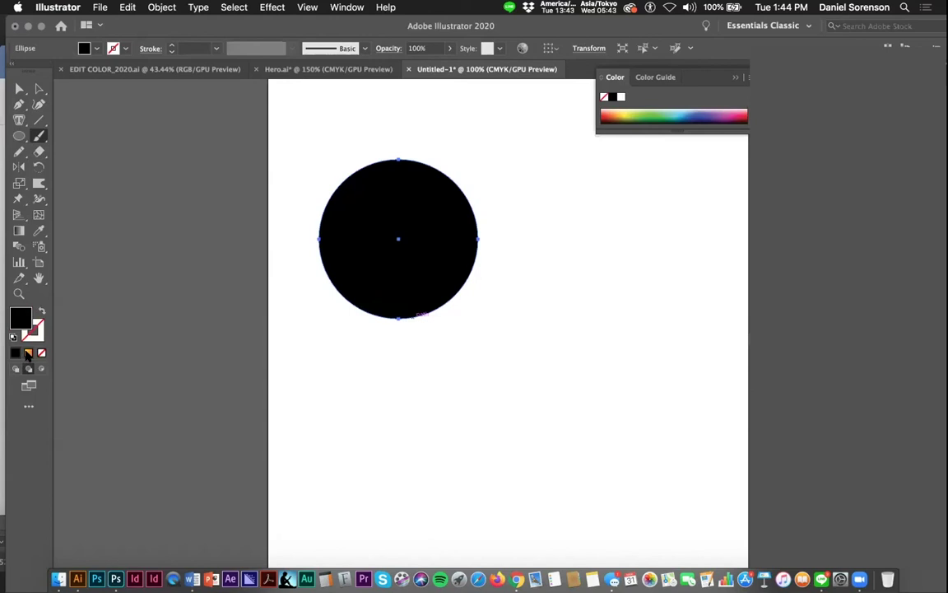
left_click_drag(305, 350, 382, 251)
left_click_drag(571, 223, 569, 223)
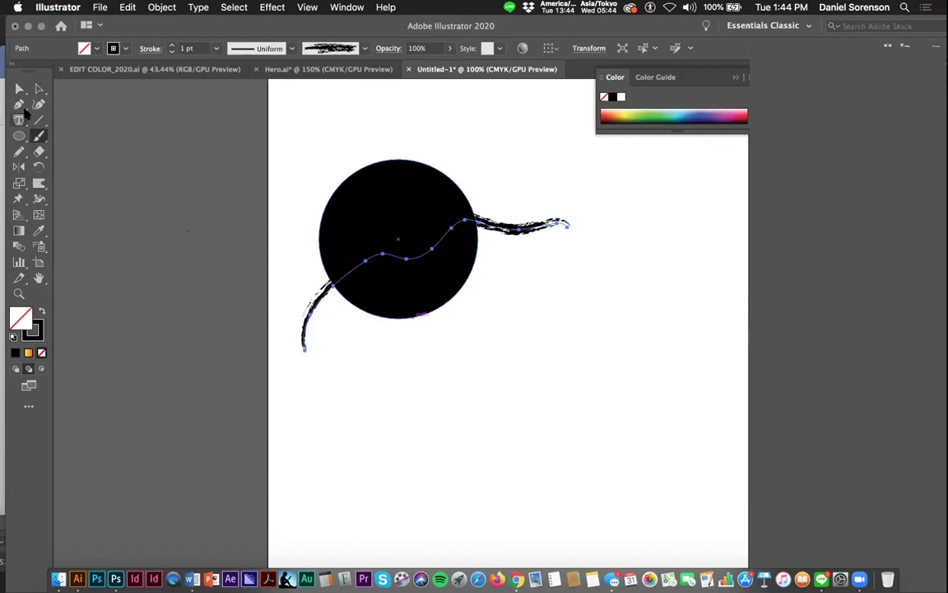
key("super+z")
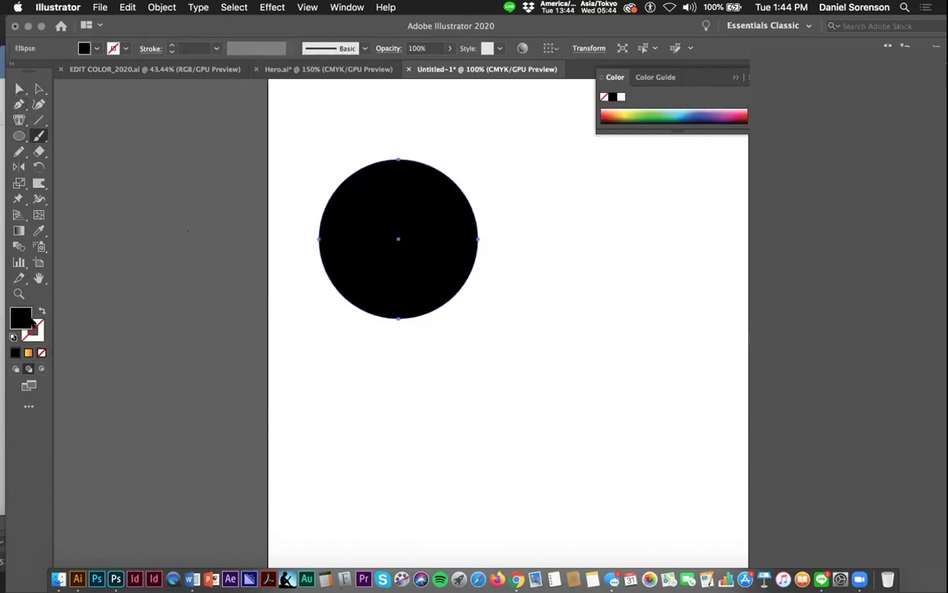
Fill the circle with crimson (#d6134b) and paint two curved brush strokes behind it
double_click(21, 317)
left_click(368, 99)
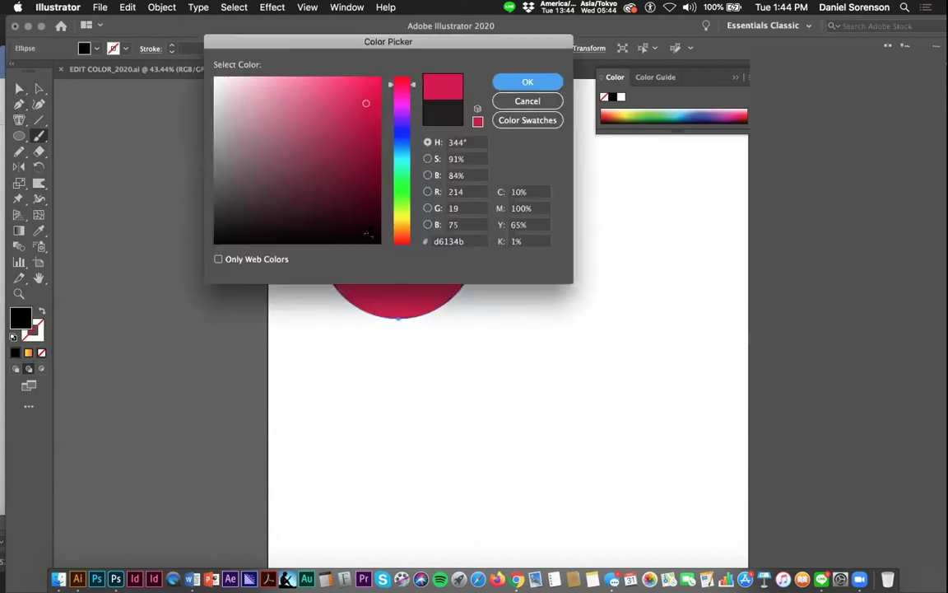
left_click(527, 81)
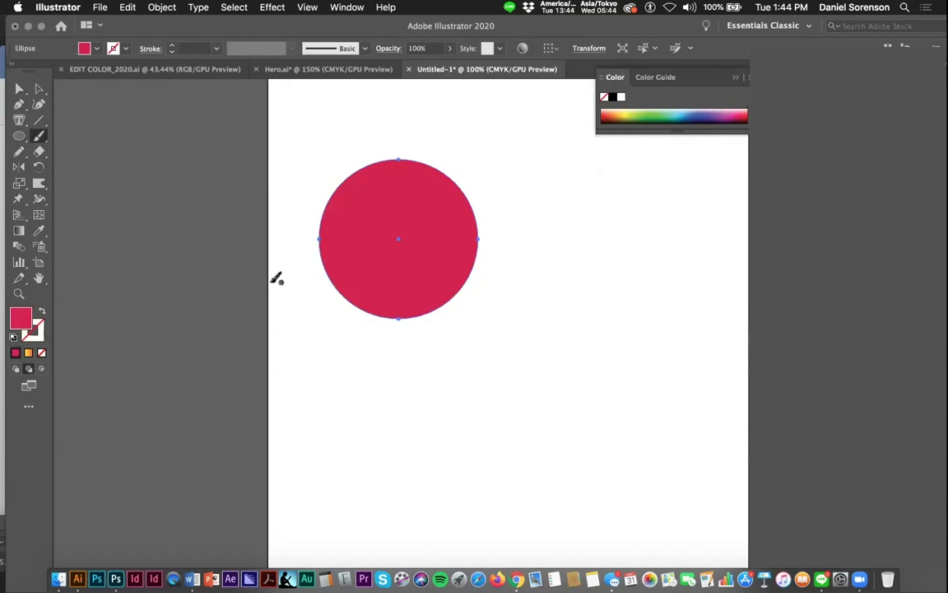
left_click_drag(576, 243, 296, 314)
left_click_drag(471, 157, 307, 352)
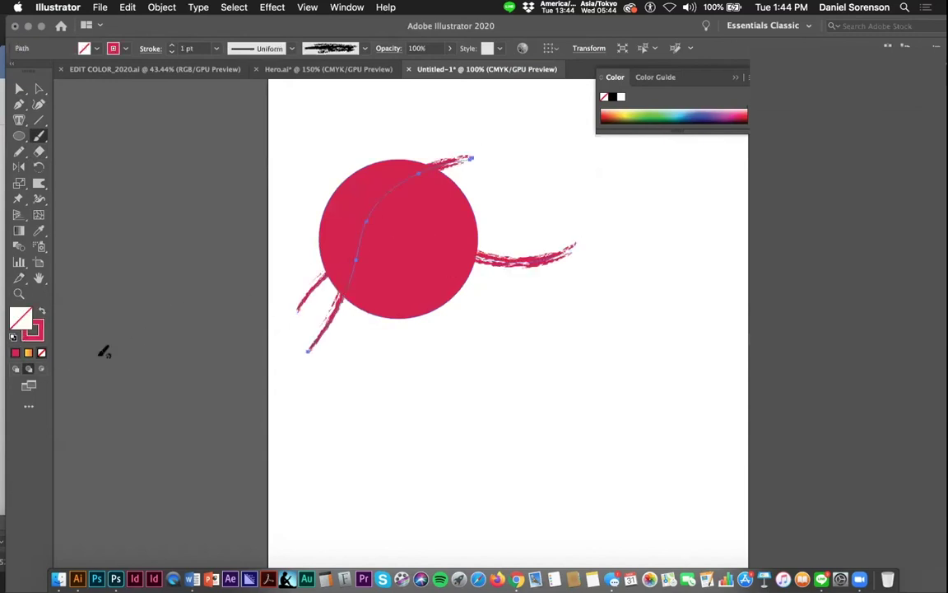
Change the selected brush stroke's colour to blue and paint several more blue strokes behind the crimson circle
double_click(37, 331)
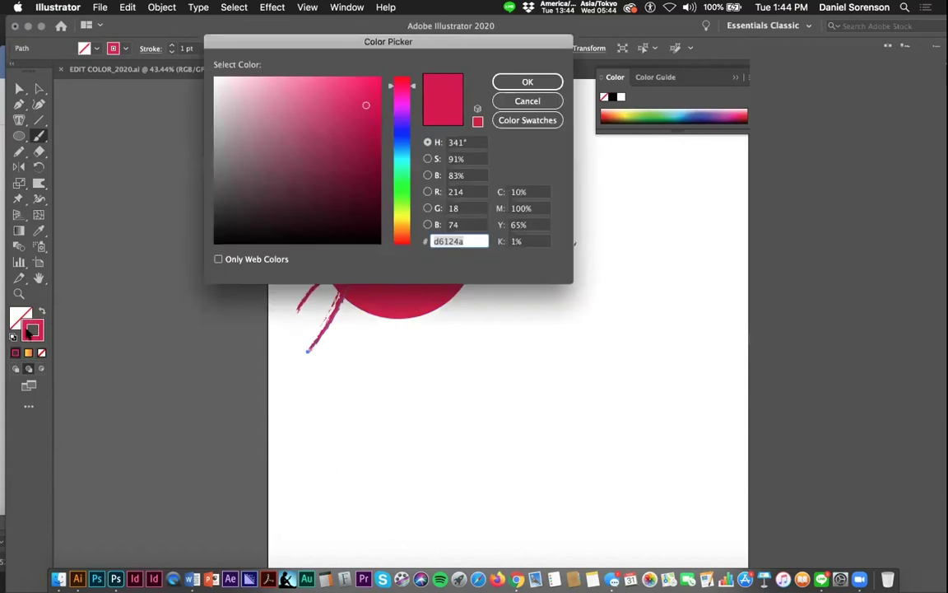
left_click_drag(392, 94, 393, 137)
left_click(526, 83)
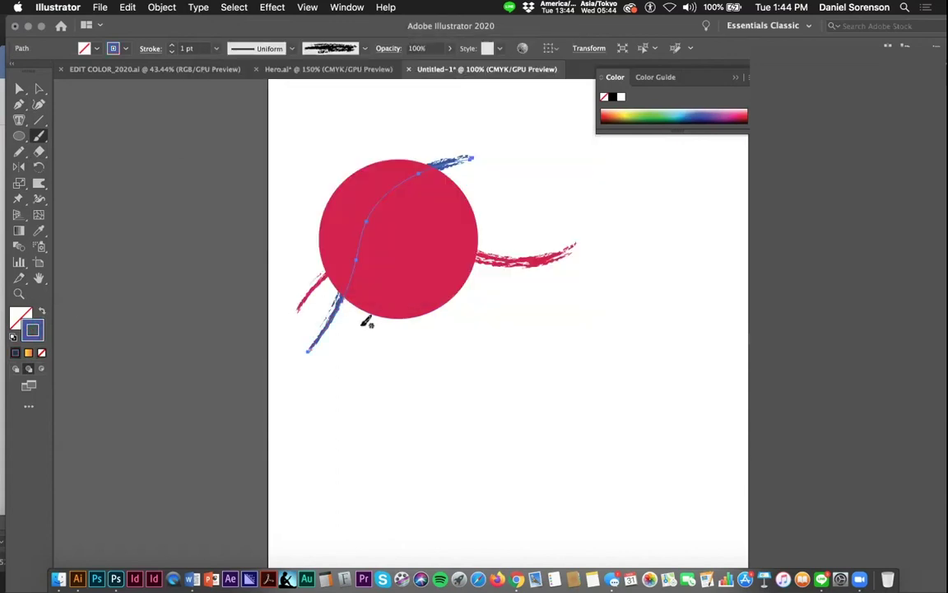
left_click_drag(341, 153, 361, 125)
left_click_drag(439, 364, 464, 183)
left_click_drag(508, 208, 266, 304)
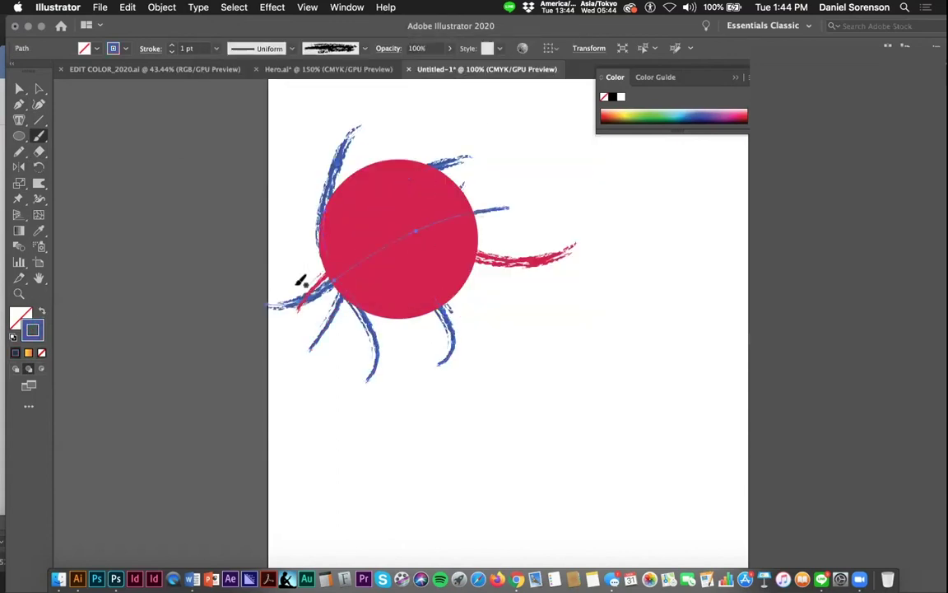
Show the Layers panel and float it beside the artwork with the contents of Layer 1 in view
left_click_drag(208, 29, 127, 29)
left_click(346, 8)
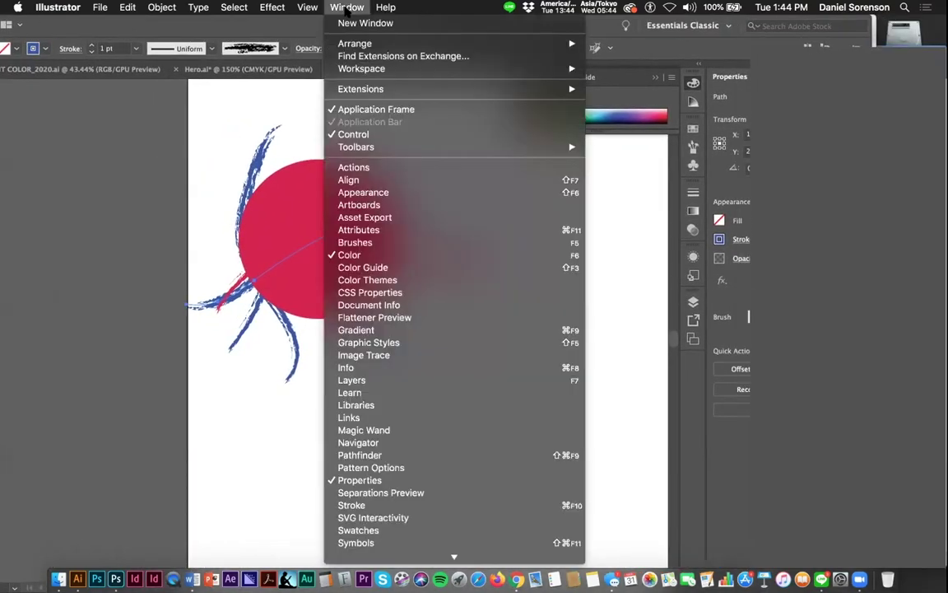
left_click(359, 6)
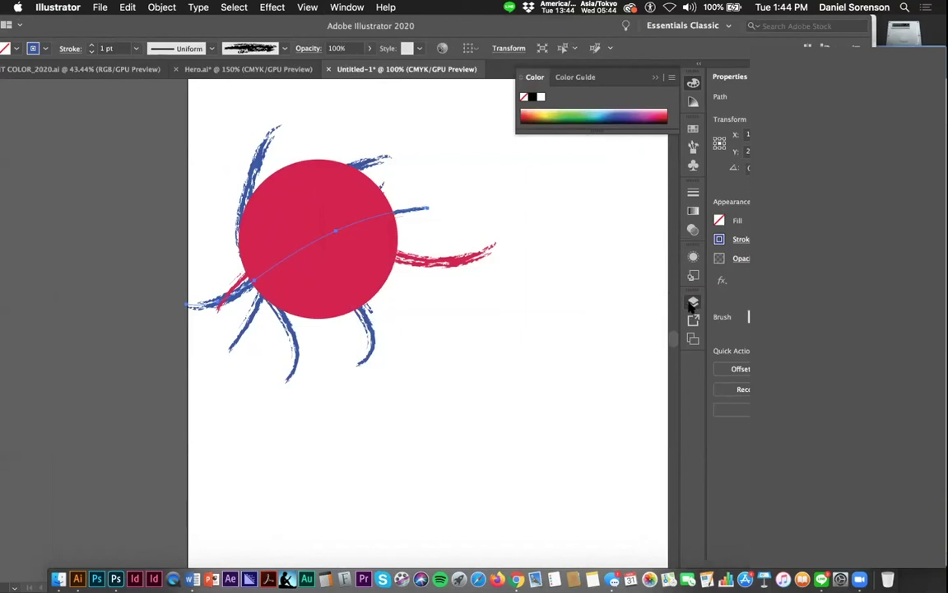
left_click(692, 303)
left_click_drag(536, 294, 512, 141)
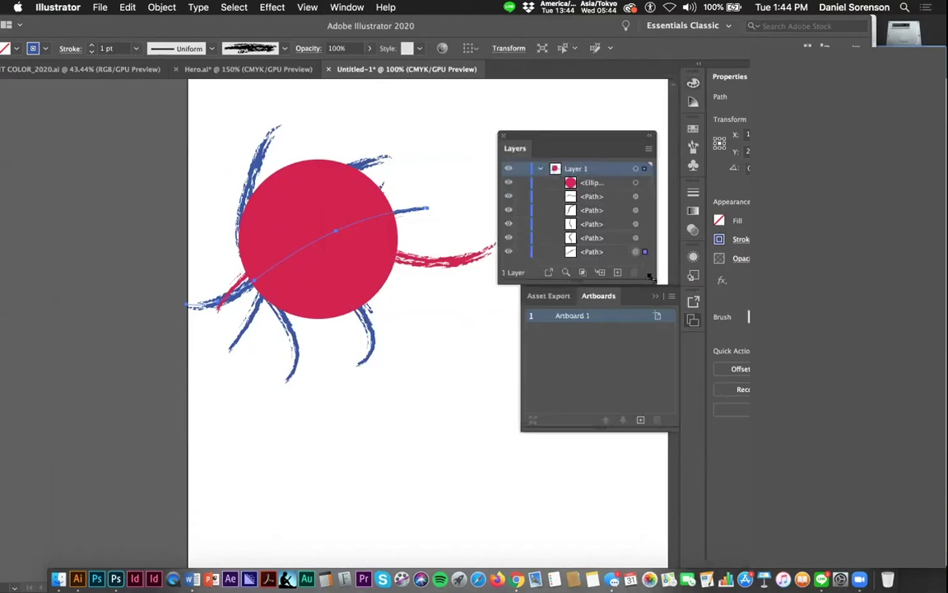
Undo the blue and crimson brush strokes and the colour change back to the black circle, and reactivate the Paintbrush
left_click(372, 214)
key("super+z")
key("super+z")
key("super+z")
key("super+z")
key("super+z")
key("super+z")
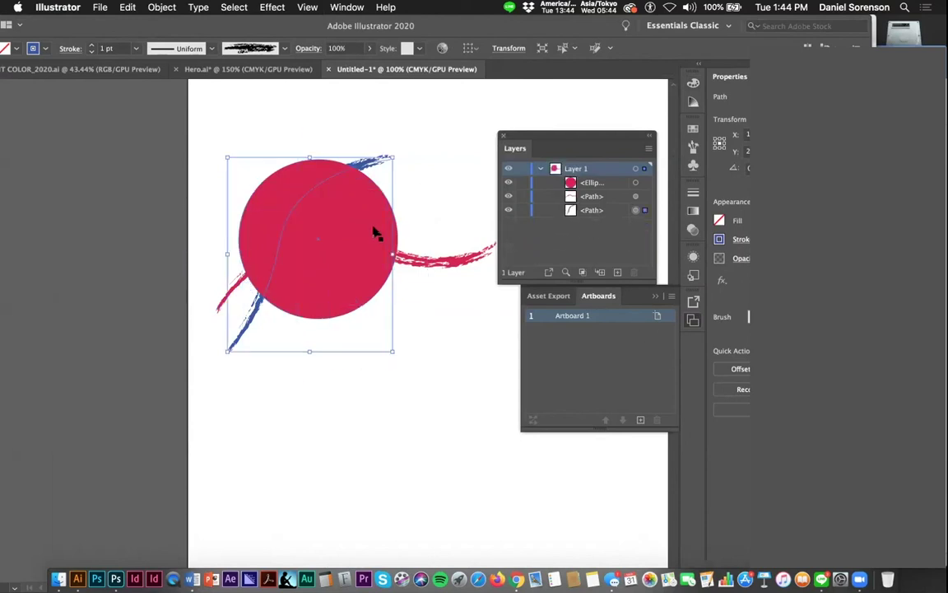
key("b")
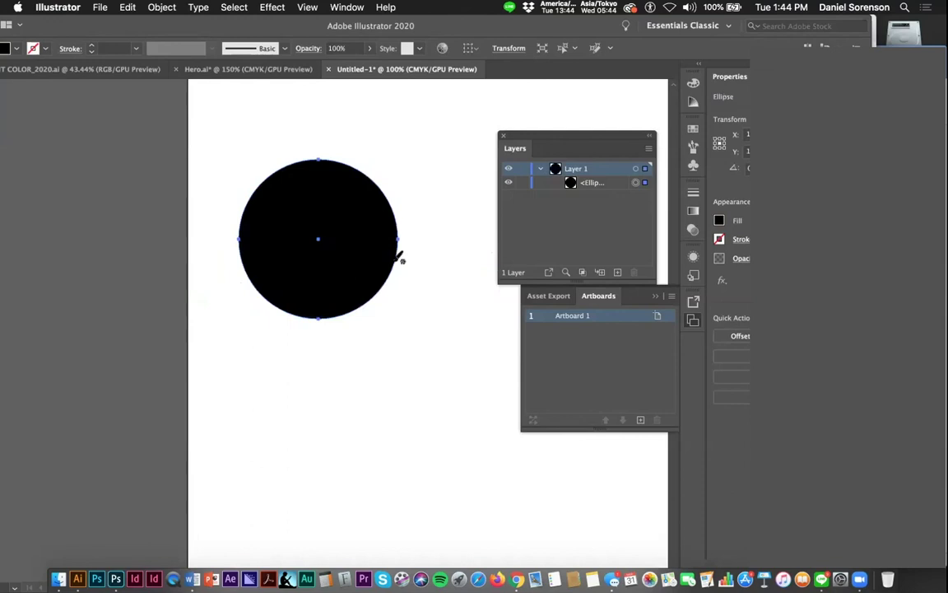
Reposition the application window to reach the colour controls and fill the black circle with a pinkish red
left_click_drag(139, 26, 247, 25)
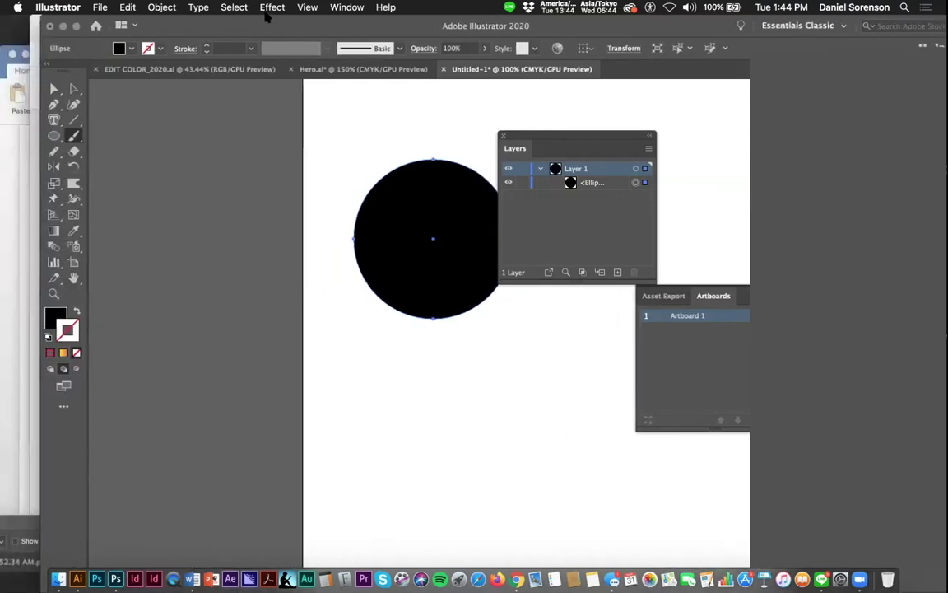
double_click(49, 317)
left_click(345, 99)
left_click(531, 85)
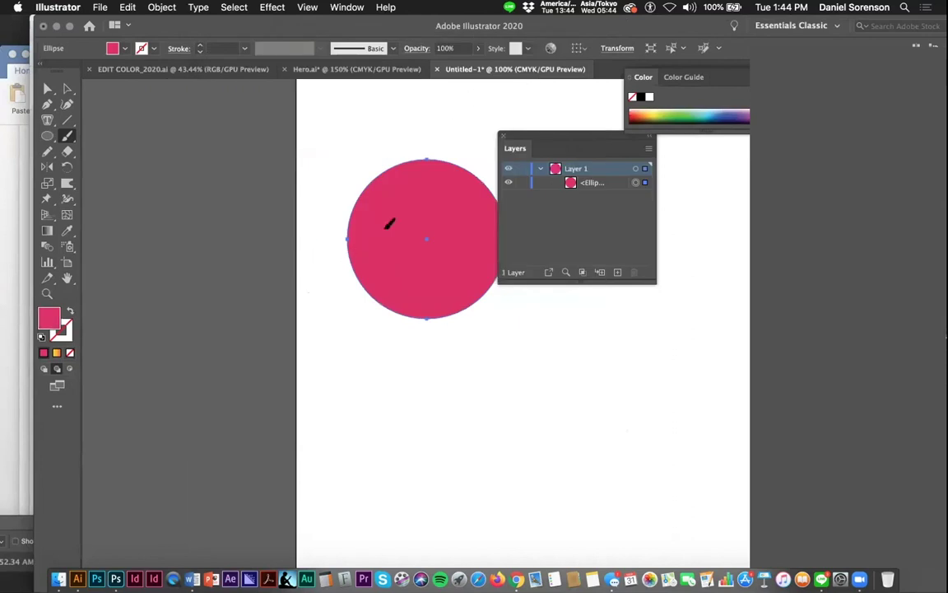
Paint a wavy stroke behind the pink circle, reset to the default black stroke colour, and paint a second stroke below the first
left_click_drag(445, 213, 496, 196)
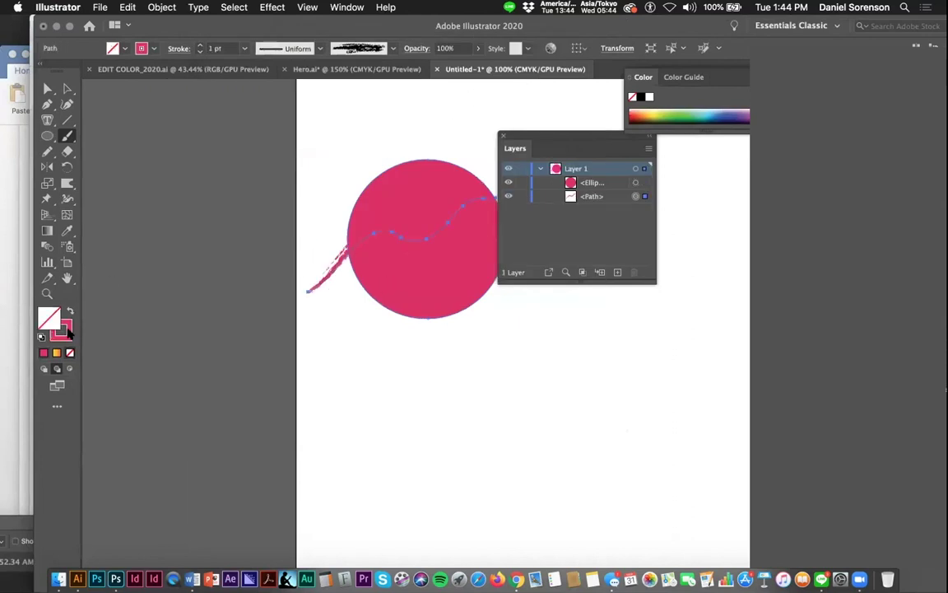
key("d")
left_click_drag(349, 330, 492, 235)
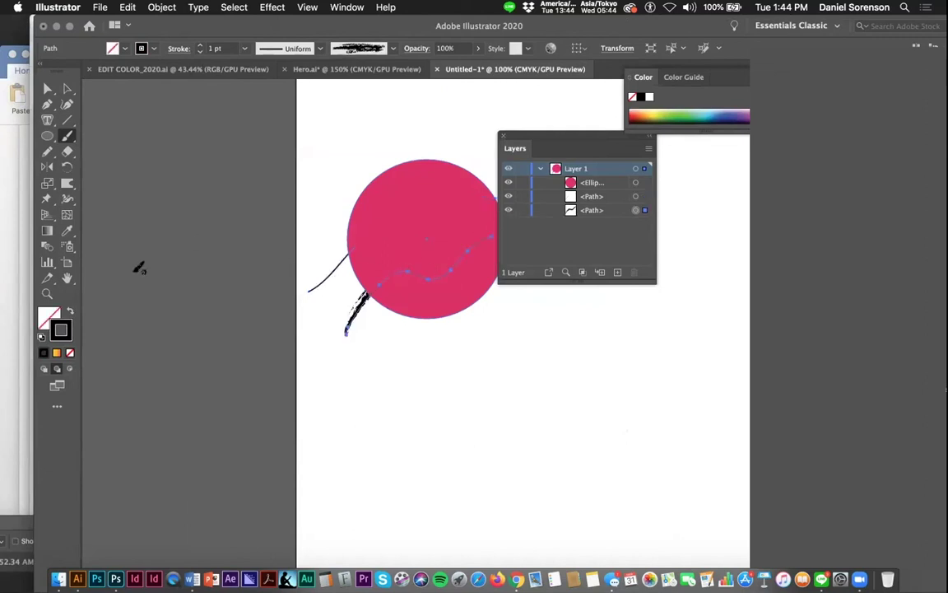
Undo both brush strokes and the colour reset so only the pink circle is left on the layer
left_click_drag(196, 26, 114, 35)
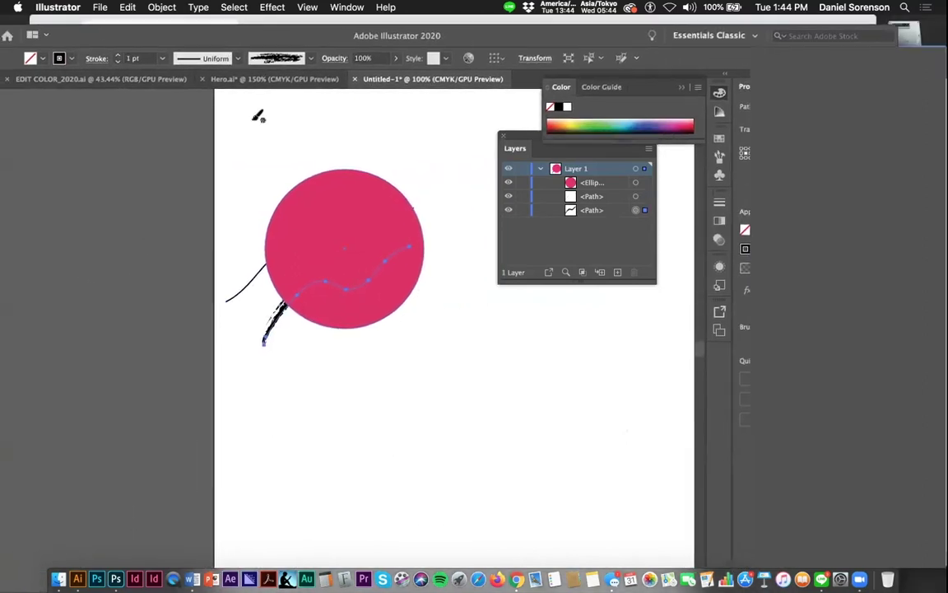
key("super+z")
key("super+z")
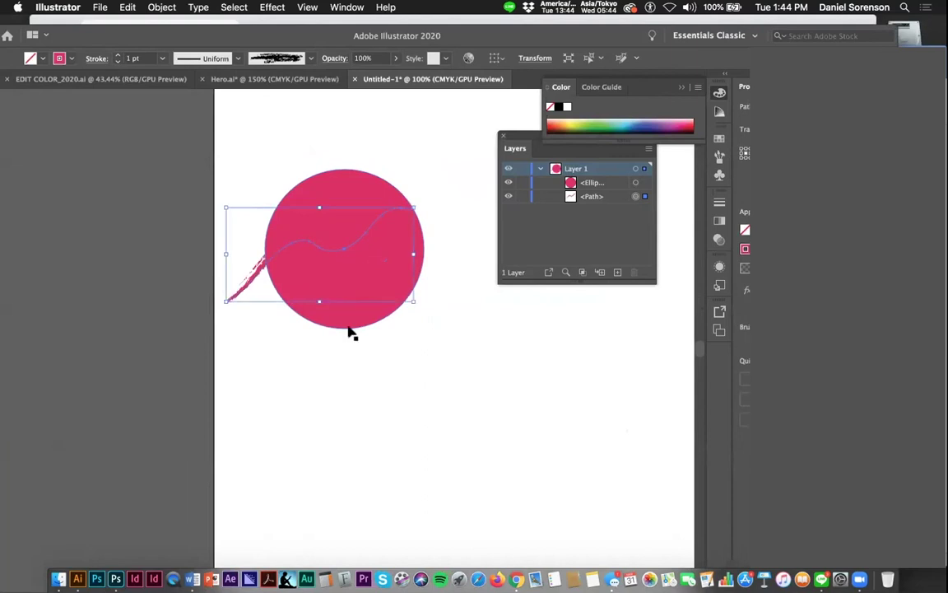
key("super+z")
key("super+z")
key("super+z")
left_click_drag(226, 39, 347, 37)
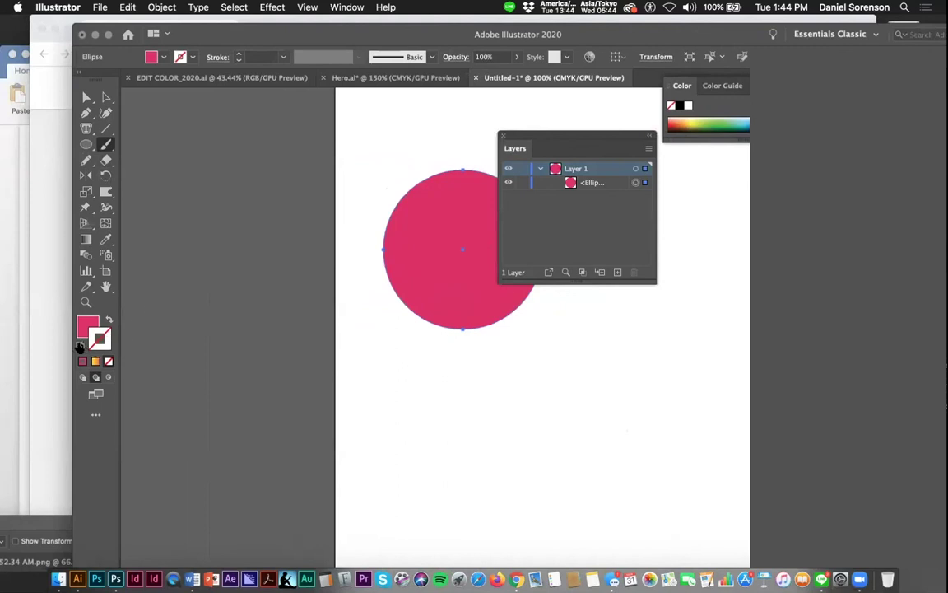
Deselect the circle and set the default black stroke with no fill for new brush strokes
key("super")
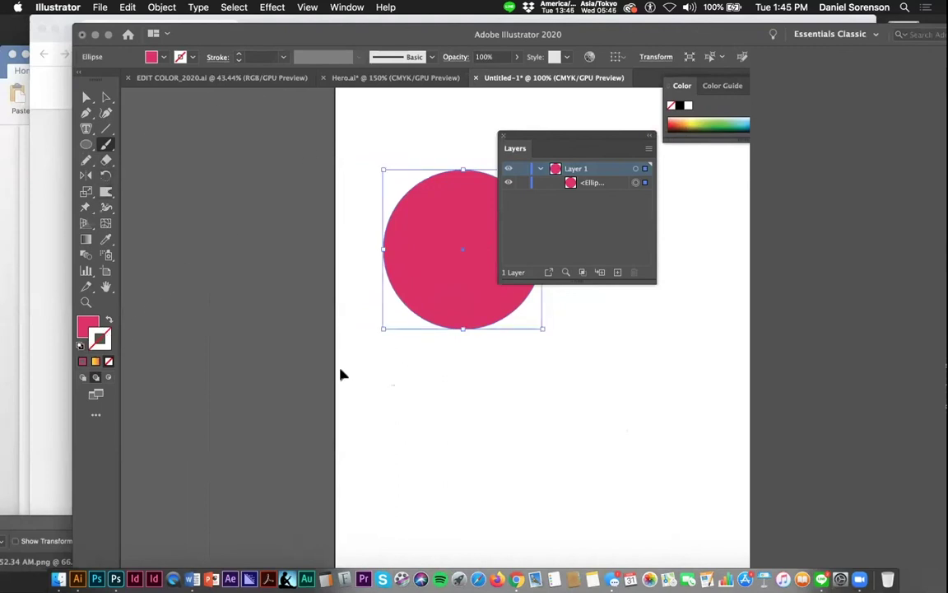
left_click(341, 375, "super")
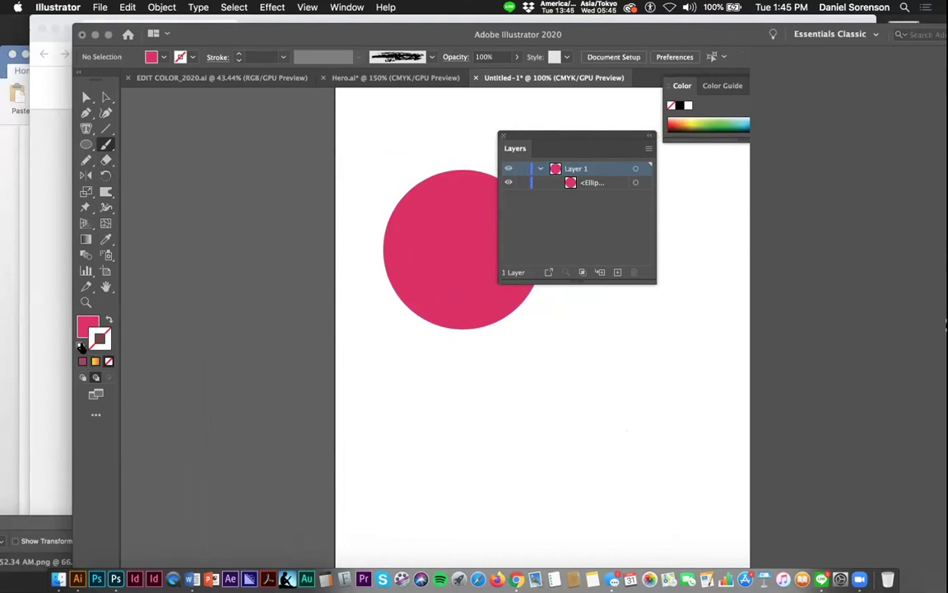
left_click(81, 346)
key("slash")
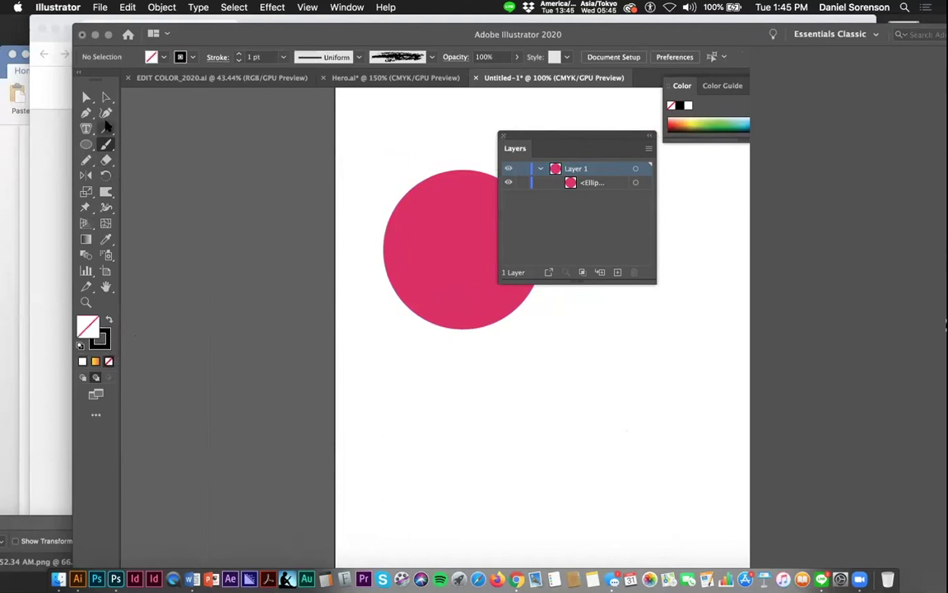
Select the pink circle, paint a curved stroke behind it in Draw Behind mode, and undo the stroke
left_click(441, 315, "super")
left_click(97, 379)
left_click_drag(366, 358, 425, 294)
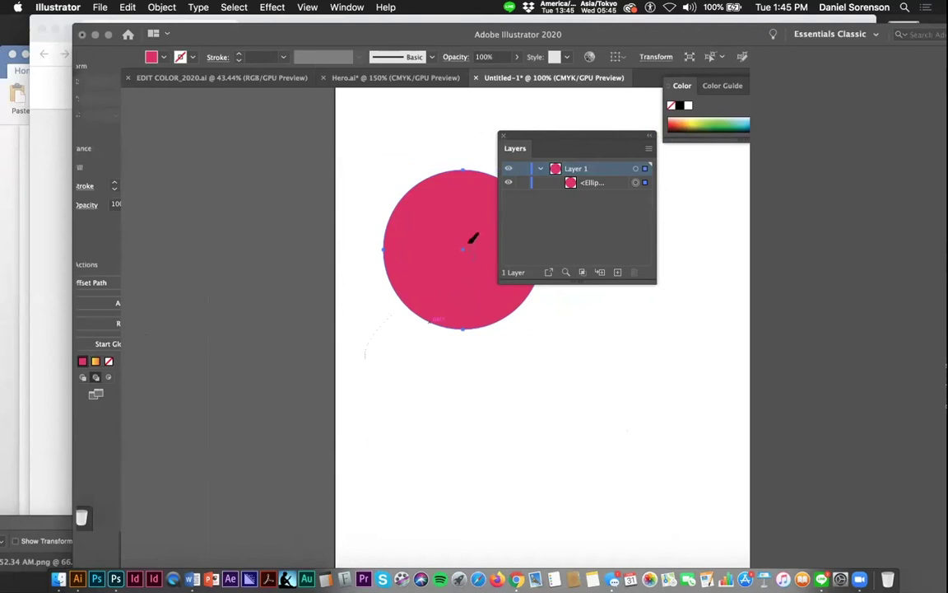
left_click_drag(473, 238, 471, 241)
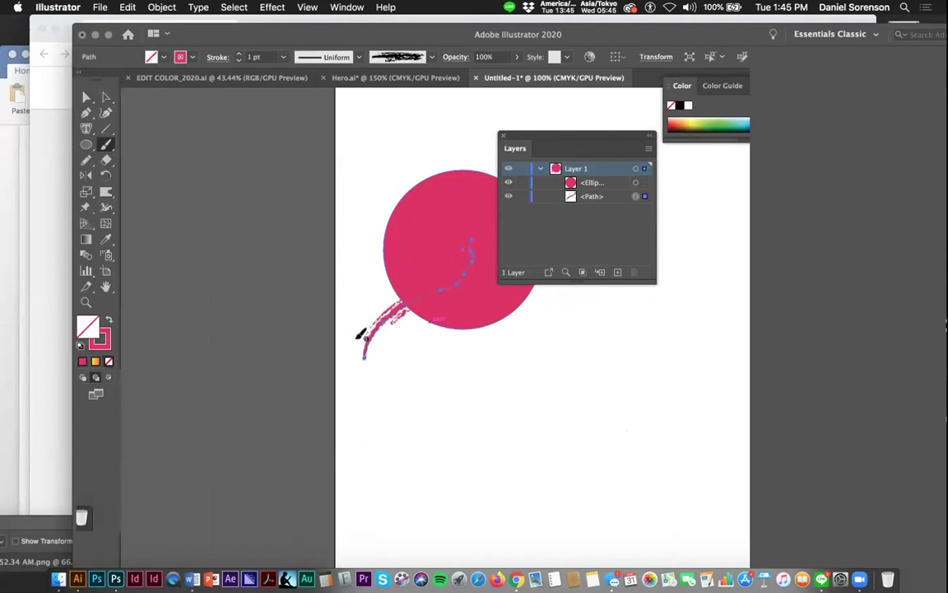
key("super+z")
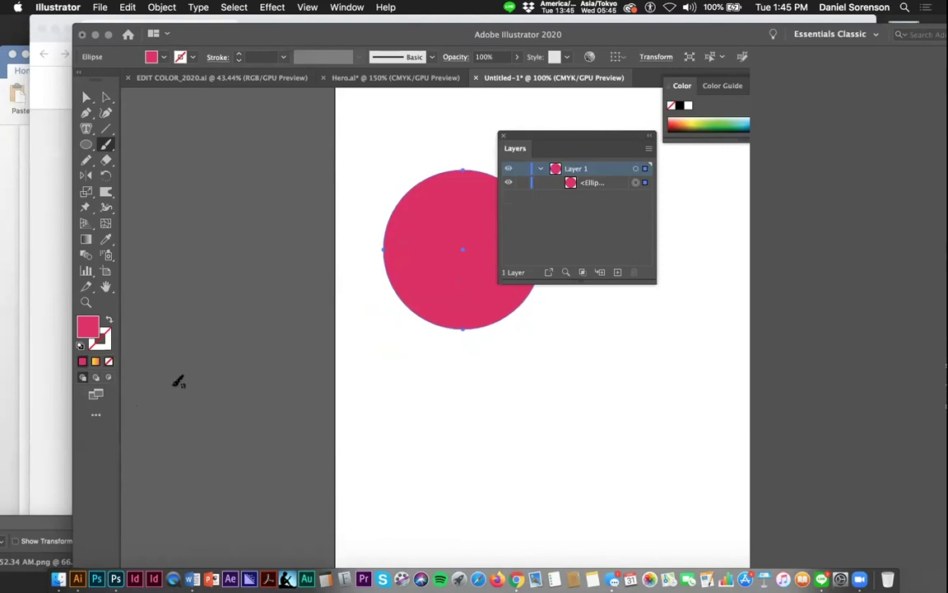
In Draw Normal mode, paint two strokes across the pink circle, and give the second the default black stroke with no fill
left_click_drag(367, 322, 480, 244)
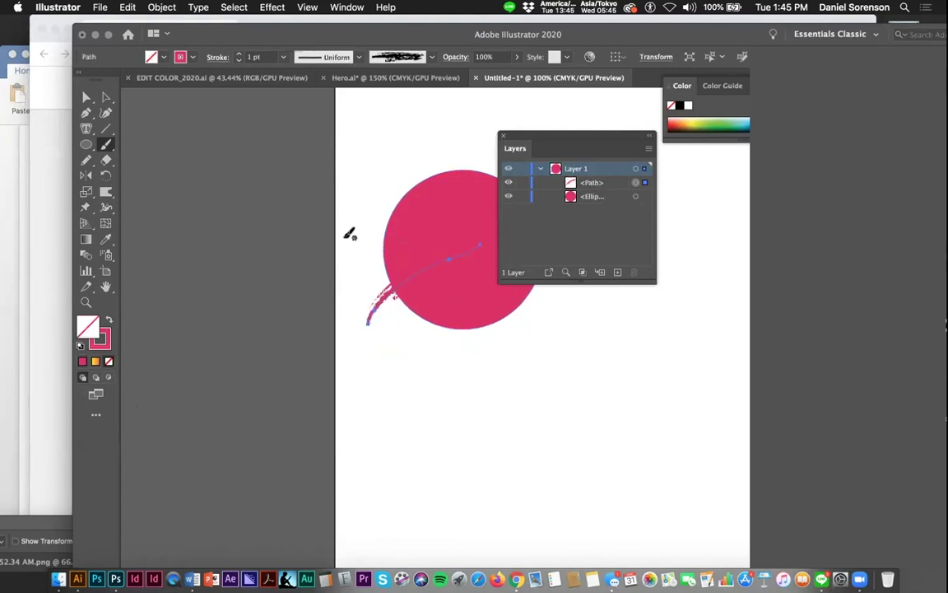
left_click_drag(350, 236, 511, 304)
left_click(80, 346)
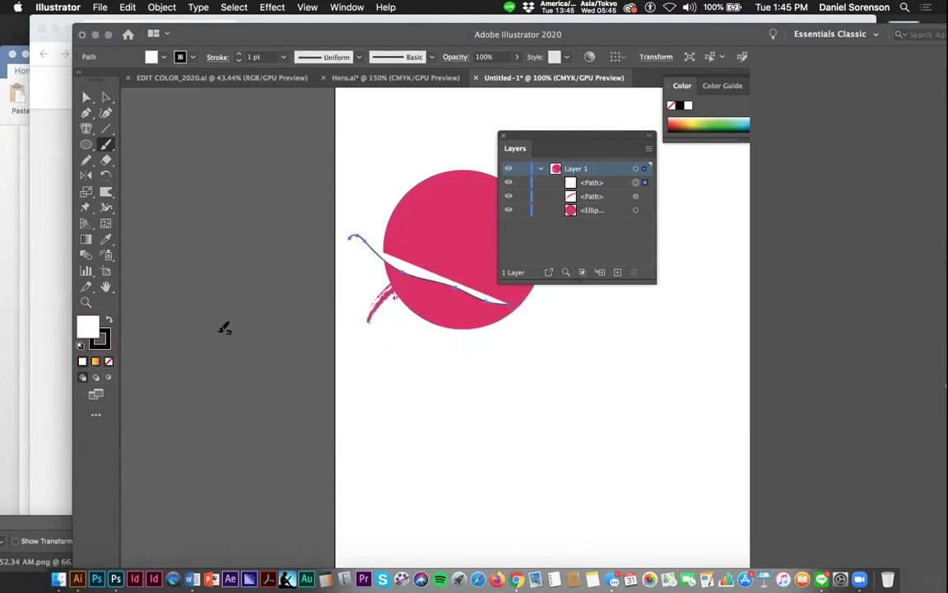
left_click(110, 362)
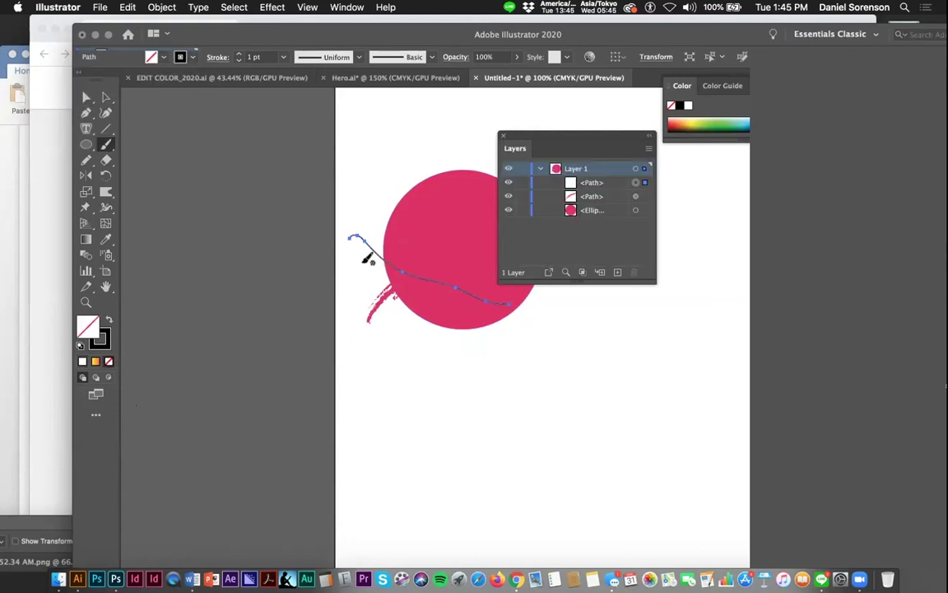
Paint two black Chalk - Scribble strokes over the circle, and select the circle in Draw Behind mode
left_click_drag(390, 338, 475, 197)
left_click_drag(407, 358, 458, 185)
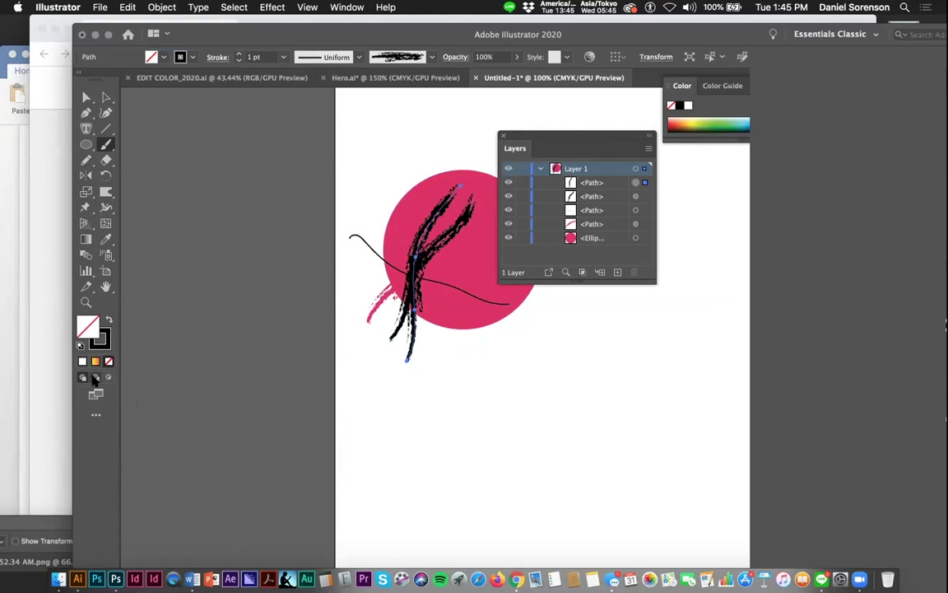
left_click(476, 326, "super")
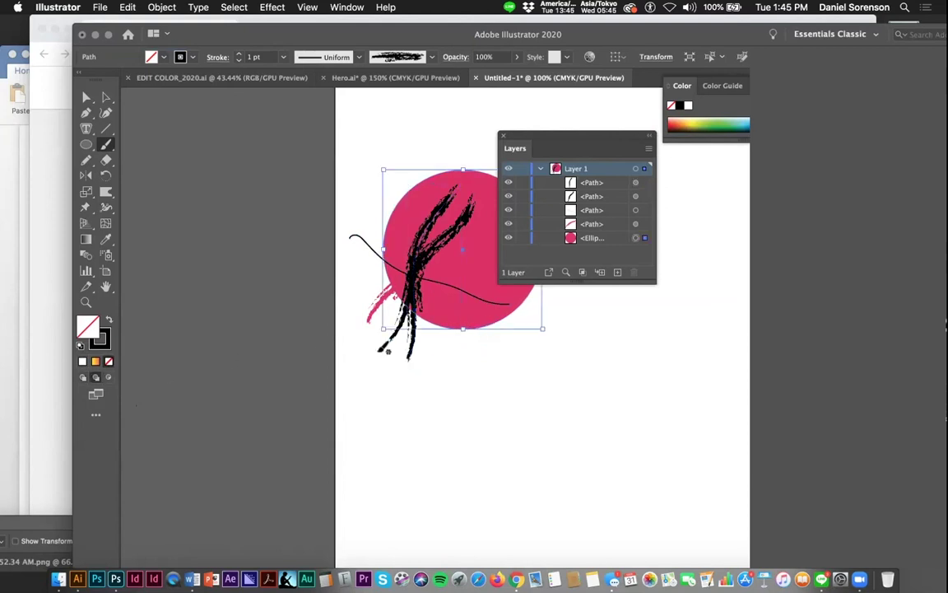
Paint two Chalk - Scribble strokes behind the pink circle, enlarging the Layers panel to inspect their stacking order
left_click_drag(471, 193, 461, 362)
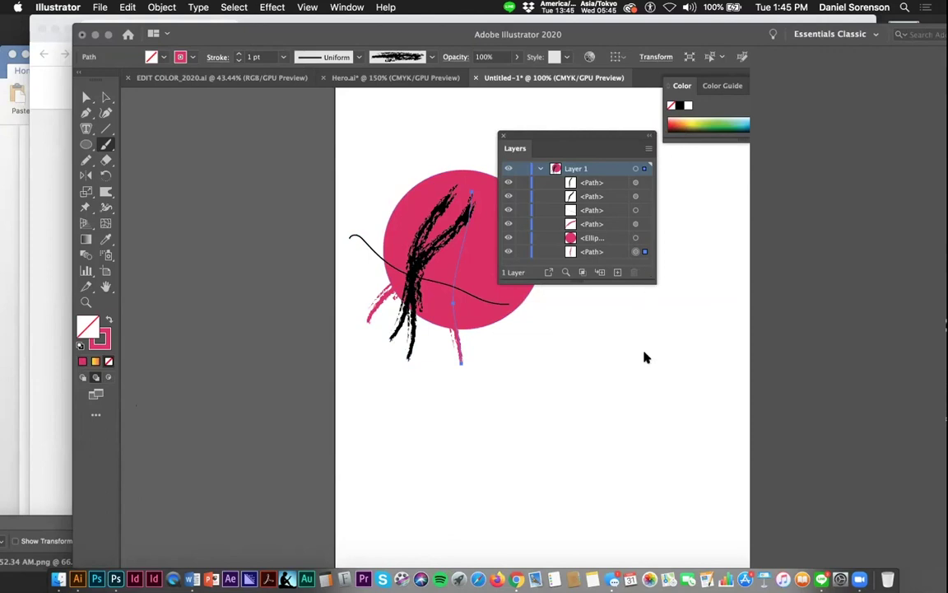
left_click_drag(655, 281, 660, 380)
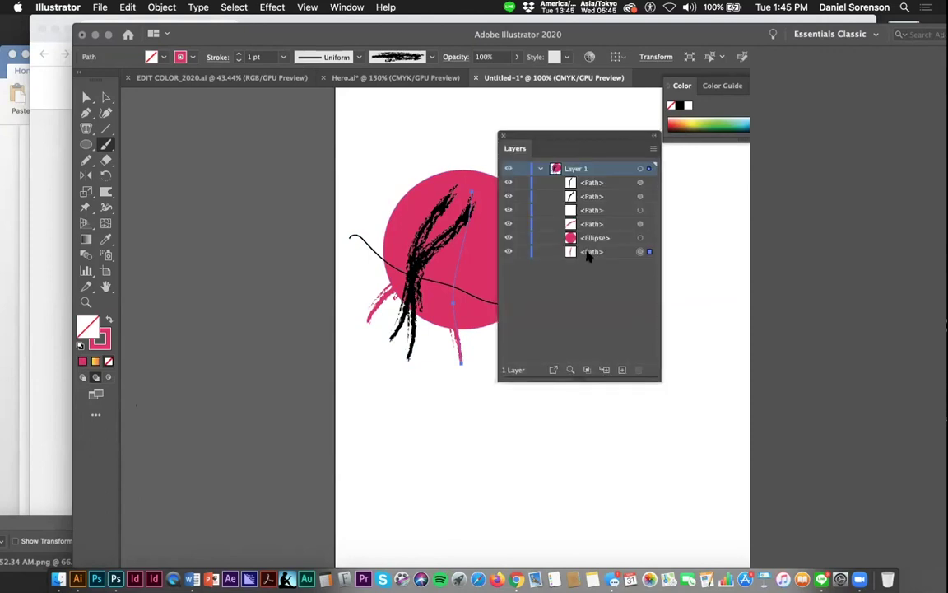
left_click_drag(409, 357, 491, 207)
left_click(601, 226)
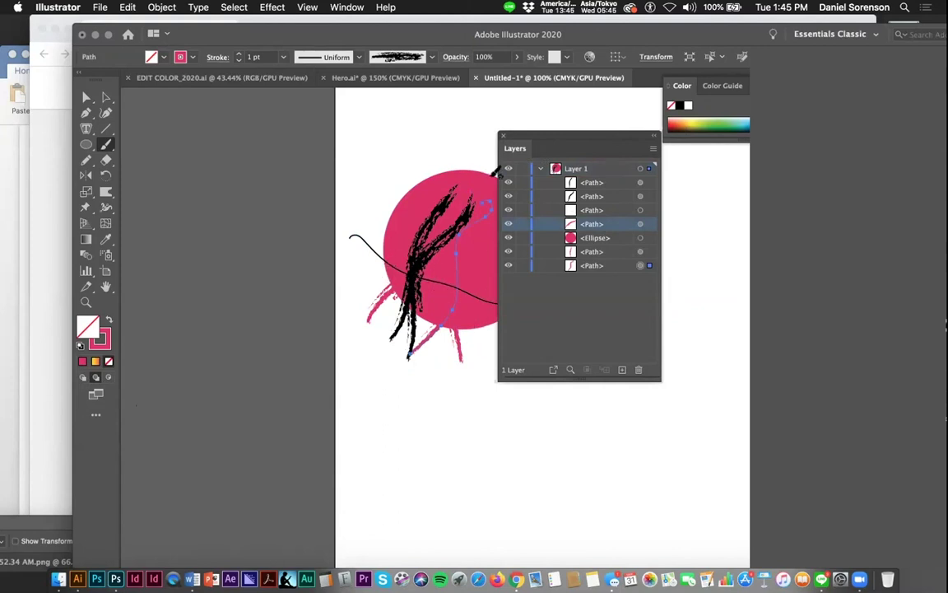
Move the Layers panel off the artwork, delete the circle and all brush strokes, and reposition the application window
left_click_drag(520, 138, 692, 185)
left_click(87, 97)
left_click_drag(594, 402, 345, 133)
left_click(106, 97)
key("Delete")
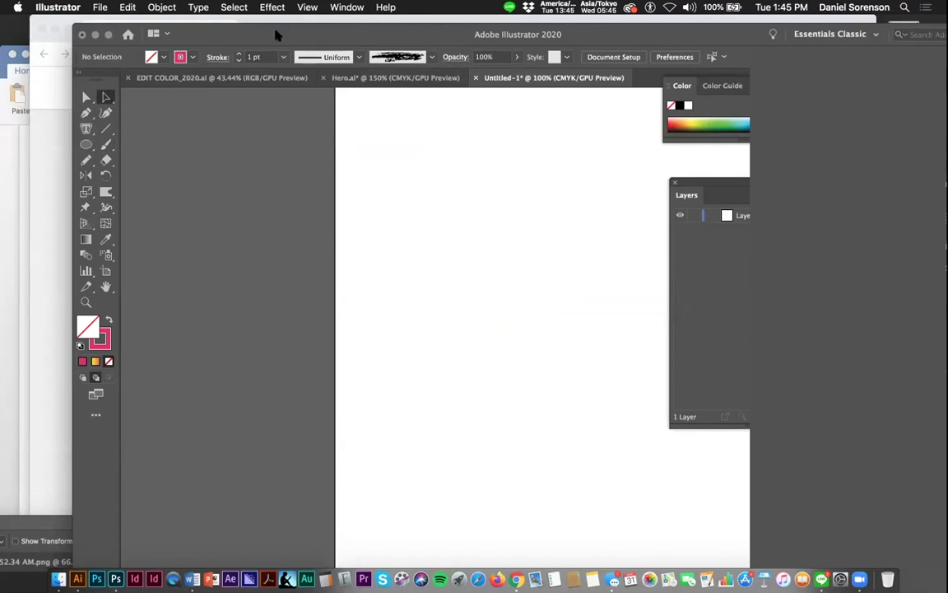
left_click_drag(210, 36, 137, 28)
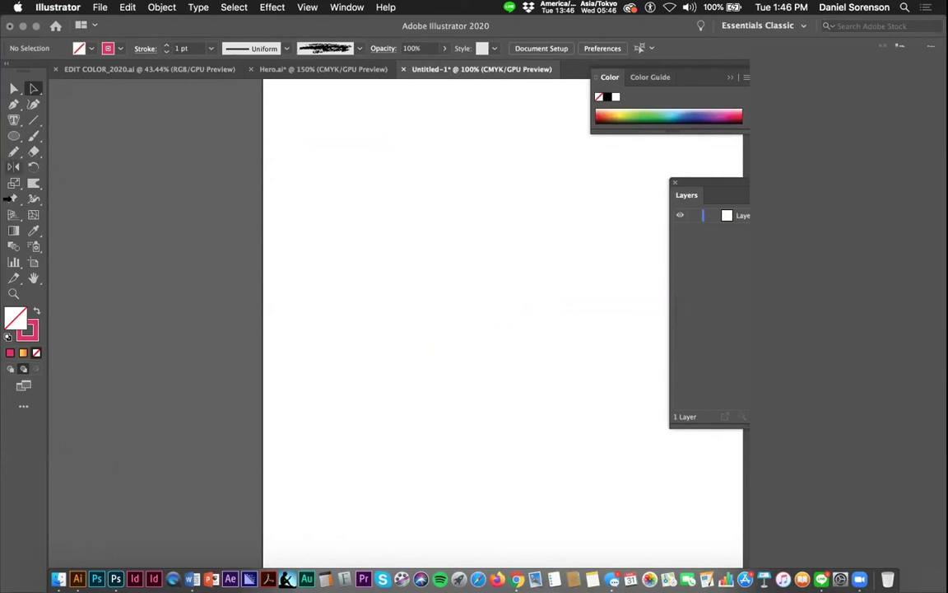
Choose the Blob Brush tool, switch to the Essentials workspace, and move the floating Brushes panels off the artboard's centre
left_click(37, 137)
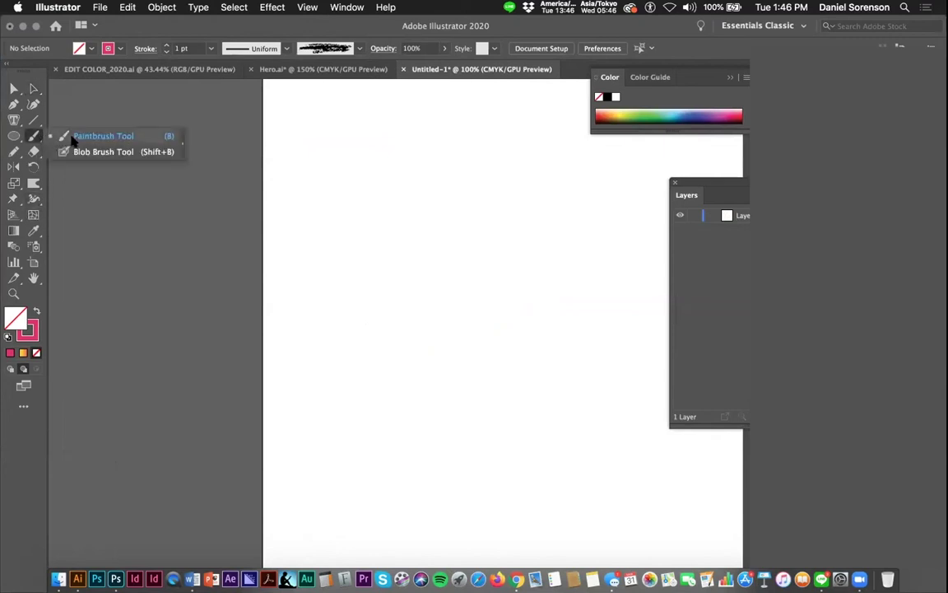
left_click(103, 152)
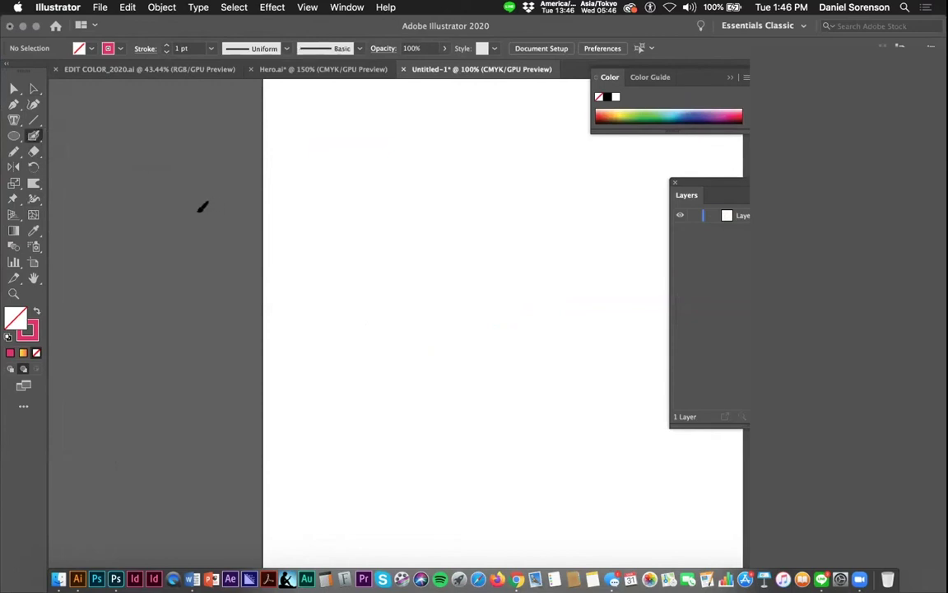
left_click(349, 8)
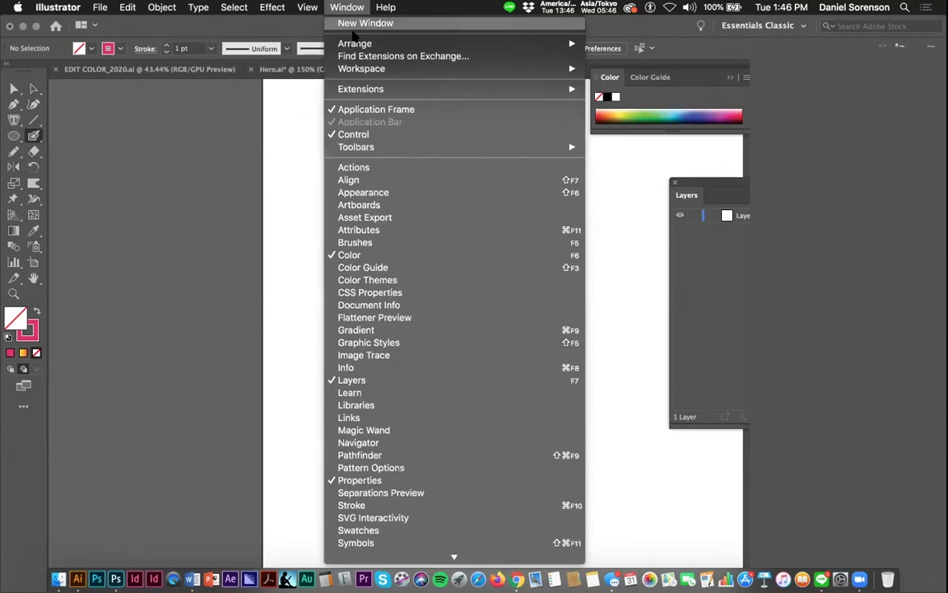
mouse_move(356, 71)
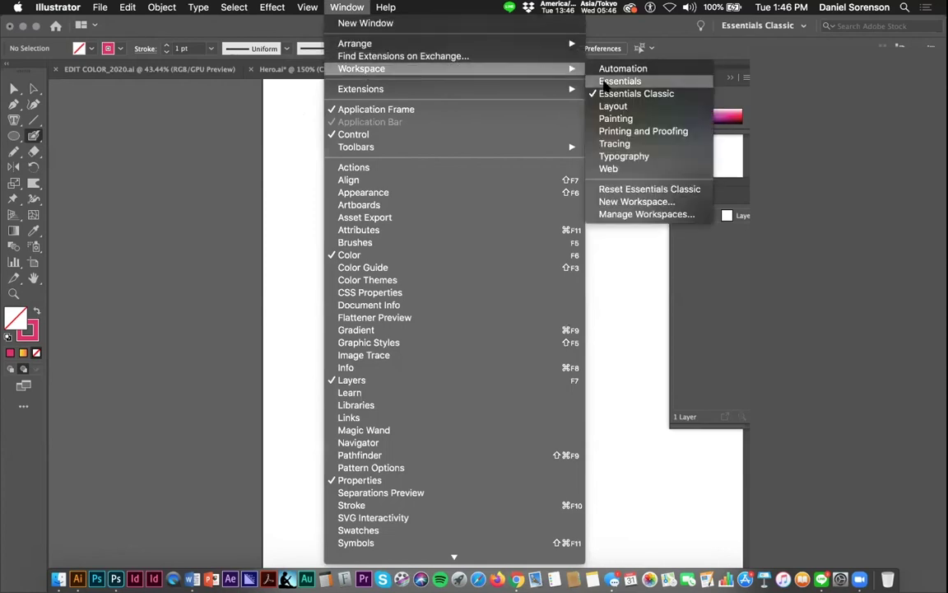
left_click(607, 82)
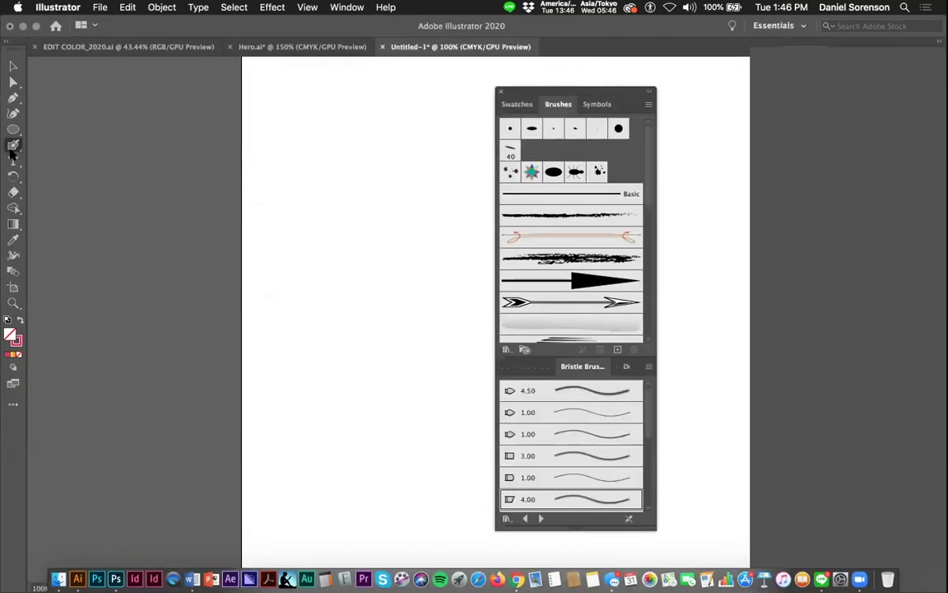
mouse_move(542, 93)
left_mouse_down()
mouse_move(681, 130)
mouse_move(665, 130)
left_mouse_up()
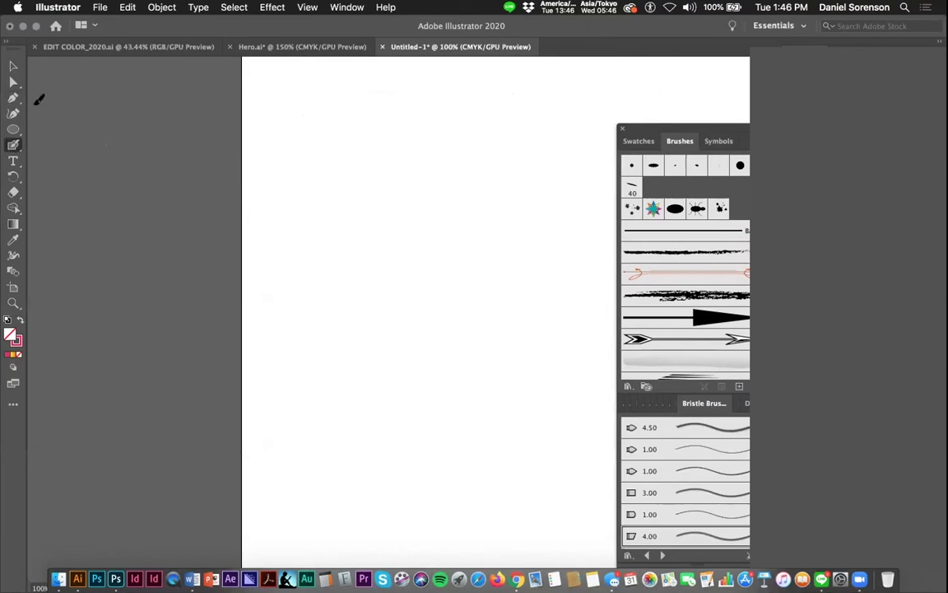
Examine the Blob Brush selection, size, pressure and variation options, and close them without applying changes
double_click(13, 144)
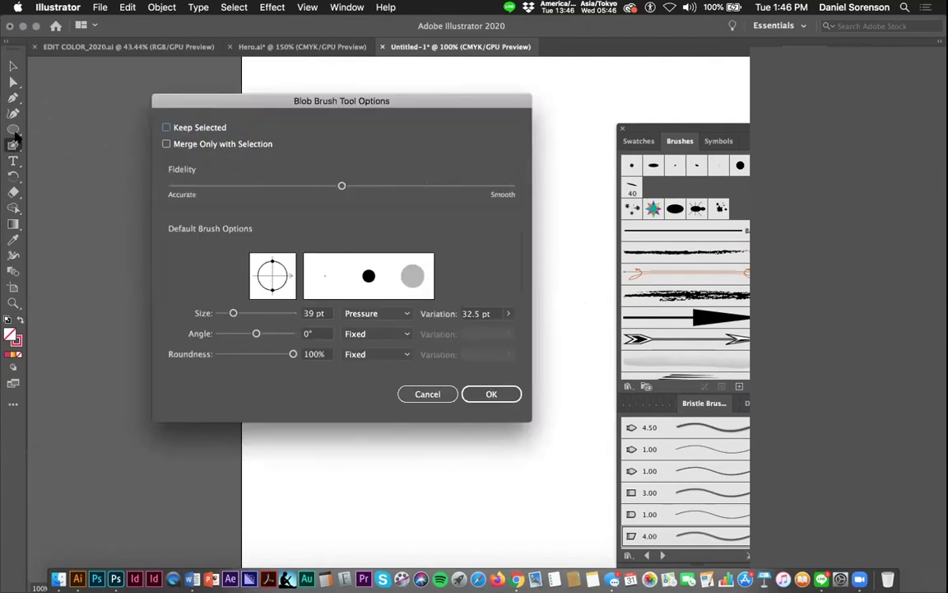
left_click_drag(218, 102, 174, 84)
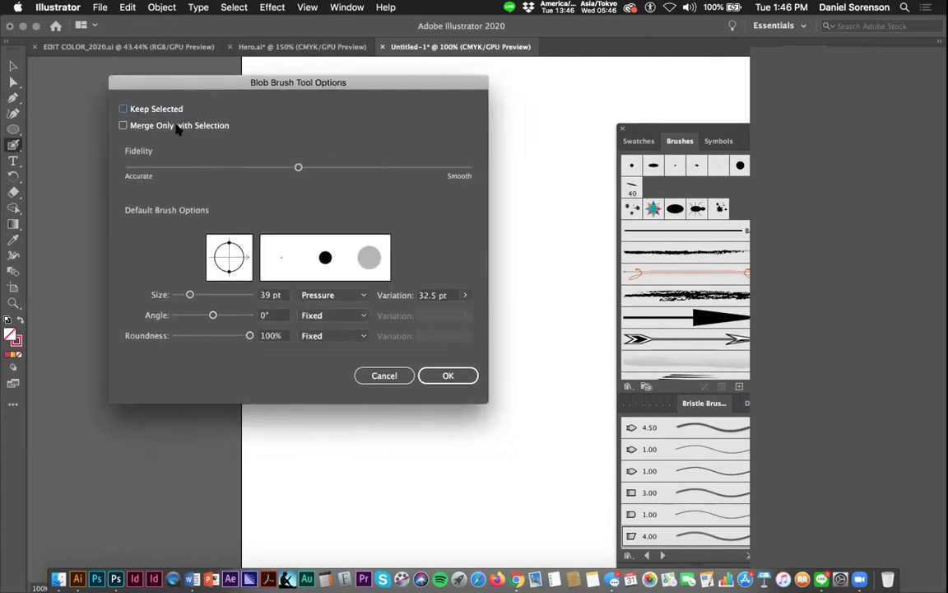
left_click(122, 110)
left_click(334, 295)
left_click(462, 293)
left_click(465, 295)
left_click(450, 260)
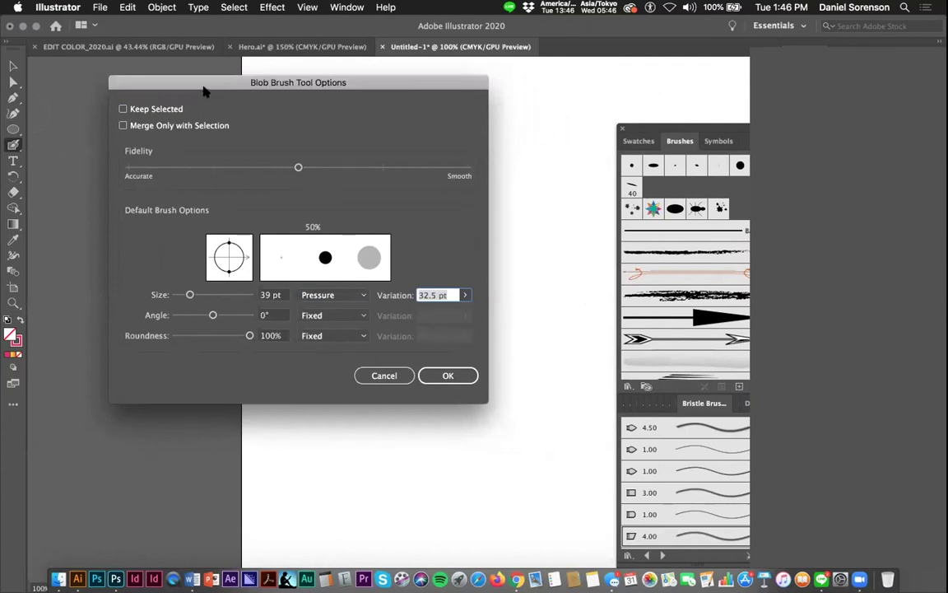
left_click_drag(205, 92, 184, 89)
left_click(385, 372)
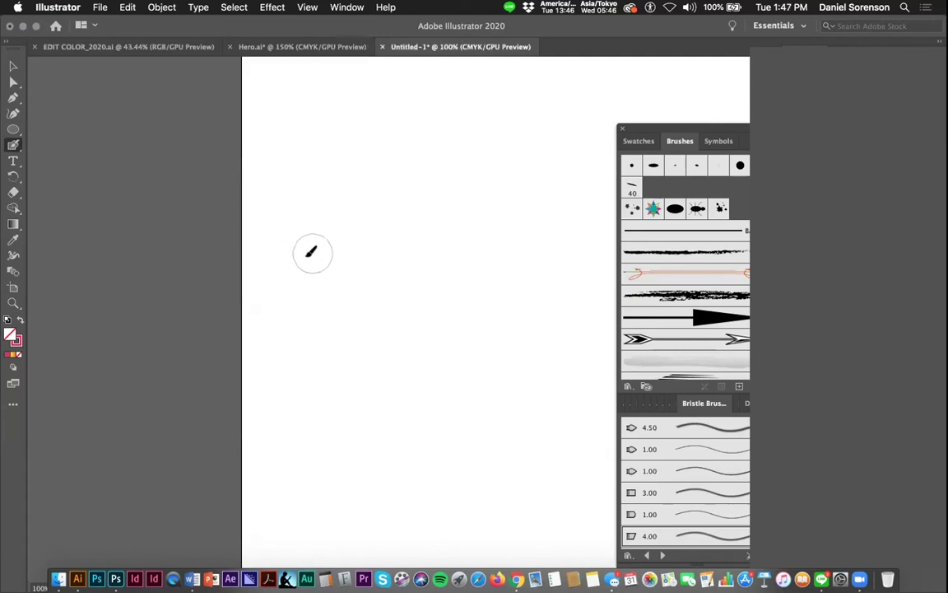
Paint three overlapping pink Blob Brush strokes on the artboard and view the merged shape in Outline mode
mouse_move(282, 256)
left_mouse_down()
mouse_move(344, 219)
mouse_move(434, 321)
mouse_move(329, 387)
left_mouse_up()
mouse_move(341, 152)
left_mouse_down()
mouse_move(406, 183)
mouse_move(510, 199)
mouse_move(537, 249)
mouse_move(477, 270)
left_mouse_up()
mouse_move(519, 364)
left_mouse_down()
mouse_move(448, 358)
mouse_move(488, 388)
left_mouse_up()
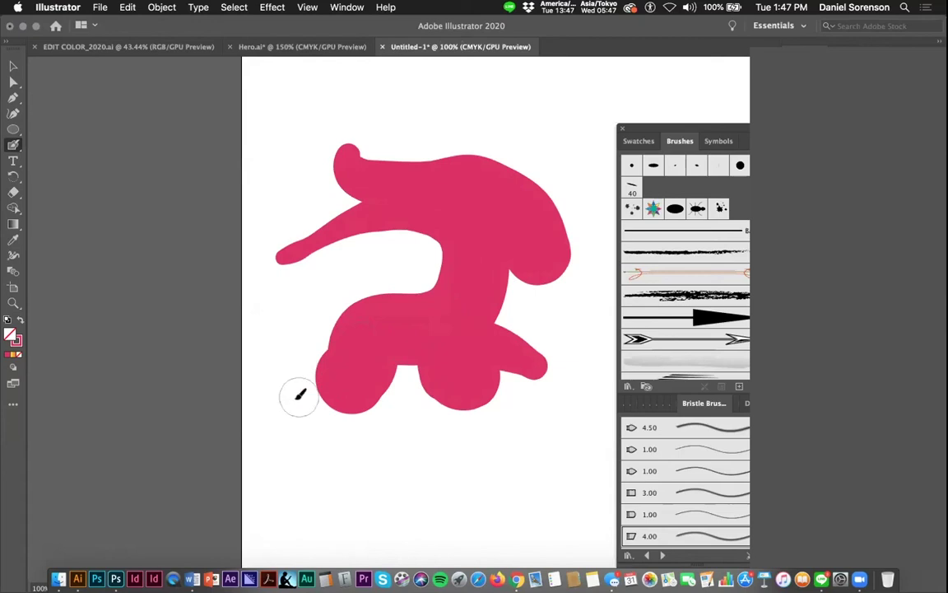
key("super+y")
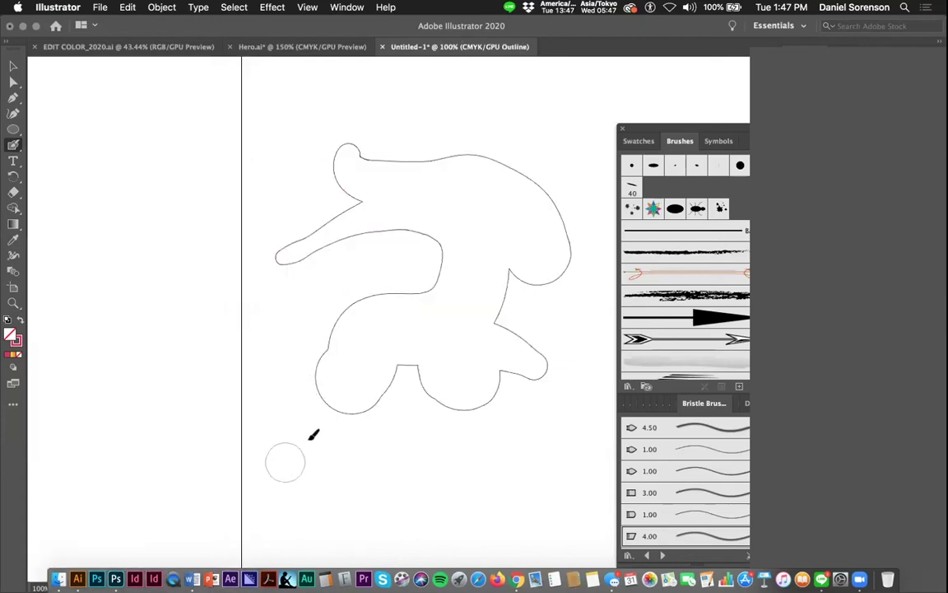
Extend the merged Blob Brush shape with more overlapping strokes around its edges while in Outline view
left_click_drag(500, 146, 448, 206)
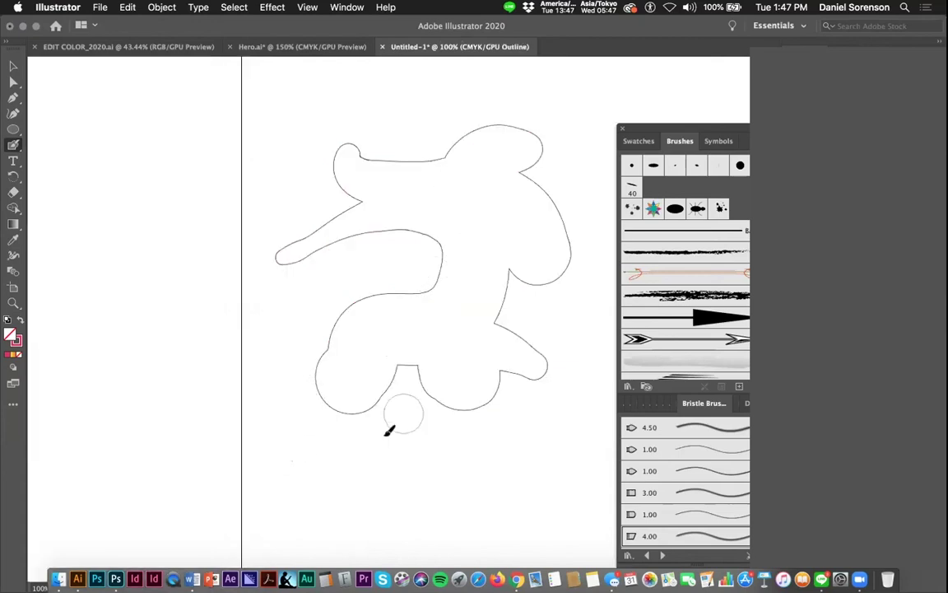
mouse_move(432, 469)
left_mouse_down()
mouse_move(497, 350)
mouse_move(485, 329)
left_mouse_up()
mouse_move(468, 283)
left_mouse_down()
mouse_move(377, 328)
mouse_move(280, 304)
left_mouse_up()
mouse_move(417, 293)
left_mouse_down()
mouse_move(430, 271)
mouse_move(362, 255)
left_mouse_up()
mouse_move(335, 131)
left_mouse_down()
mouse_move(362, 148)
mouse_move(365, 107)
left_mouse_up()
mouse_move(238, 206)
left_mouse_down()
mouse_move(268, 220)
mouse_move(193, 202)
mouse_move(267, 208)
left_mouse_up()
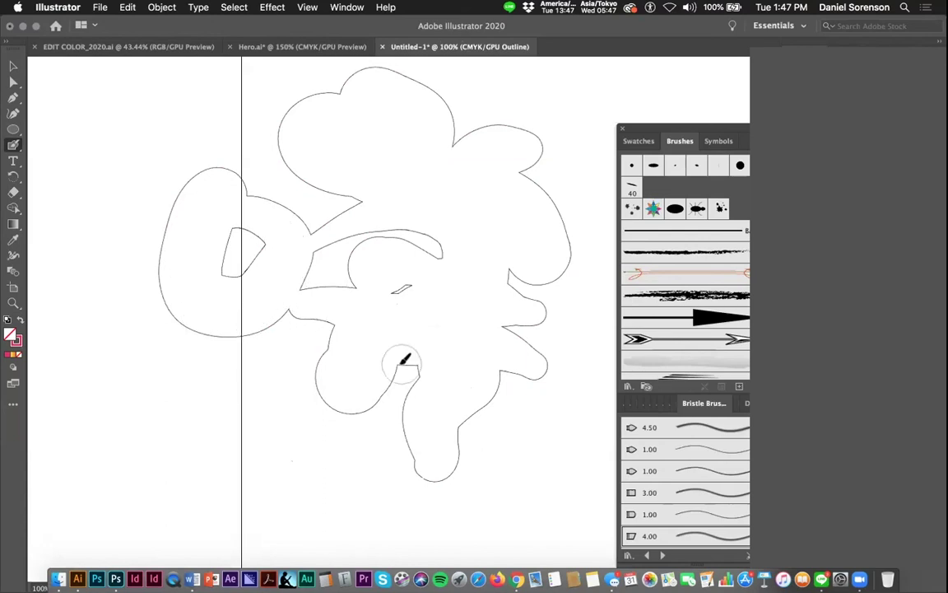
Delete all the Blob Brush artwork and return to Preview mode
key("super+a")
key("Delete")
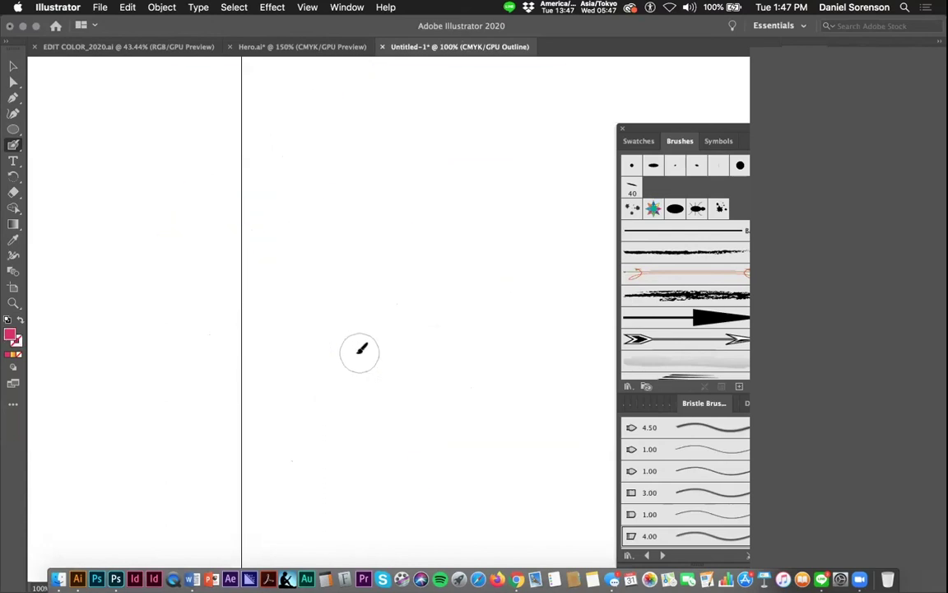
key("super+y")
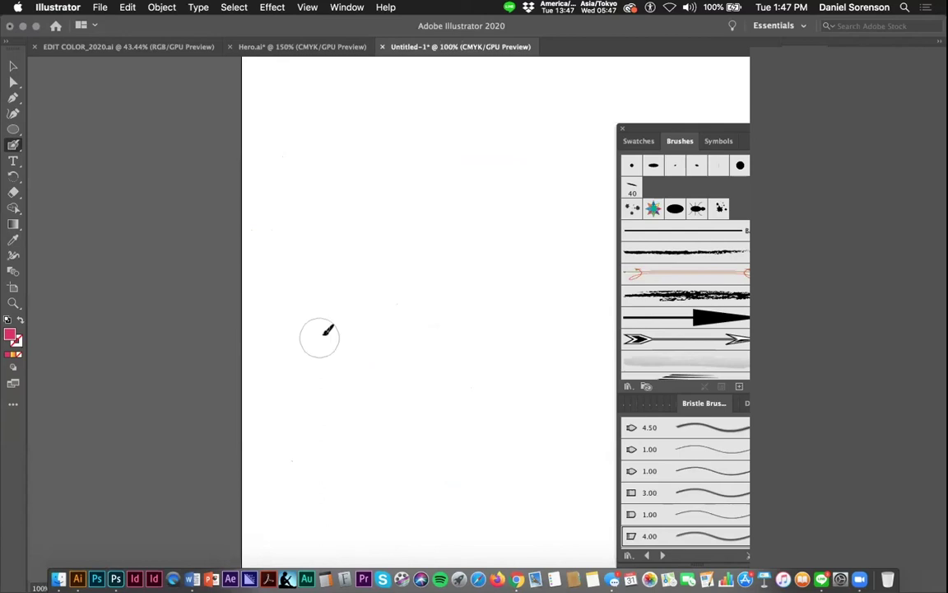
Paint a curved pink Blob Brush stroke down the artboard's left side at 66.67% zoom, and taper its upper end by erasing along the edges
key("super+minus")
key("space")
mouse_move(401, 326)
left_mouse_down()
mouse_move(178, 260)
mouse_move(174, 228)
left_mouse_up()
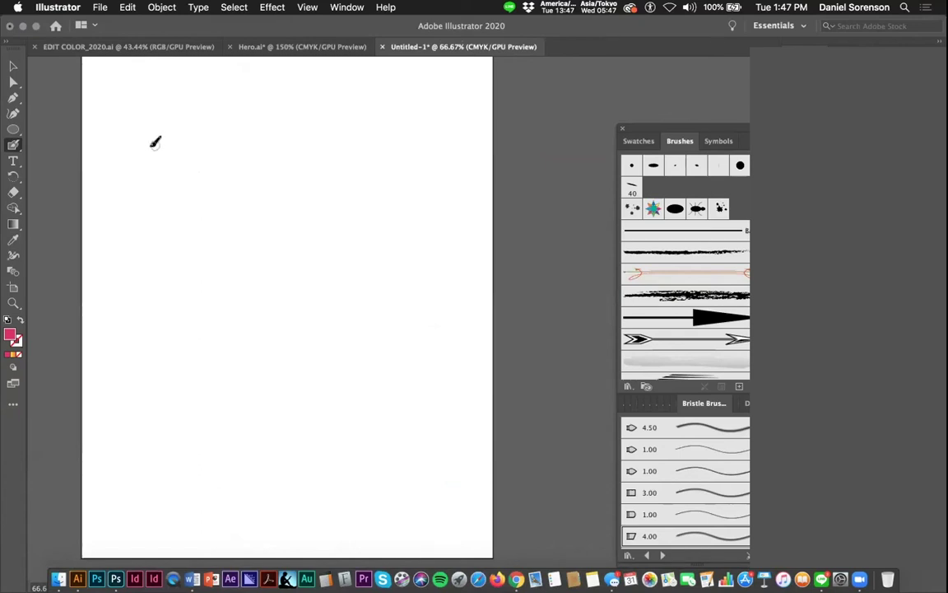
mouse_move(174, 155)
left_mouse_down()
mouse_move(228, 177)
mouse_move(252, 254)
mouse_move(175, 312)
mouse_move(174, 370)
left_mouse_up()
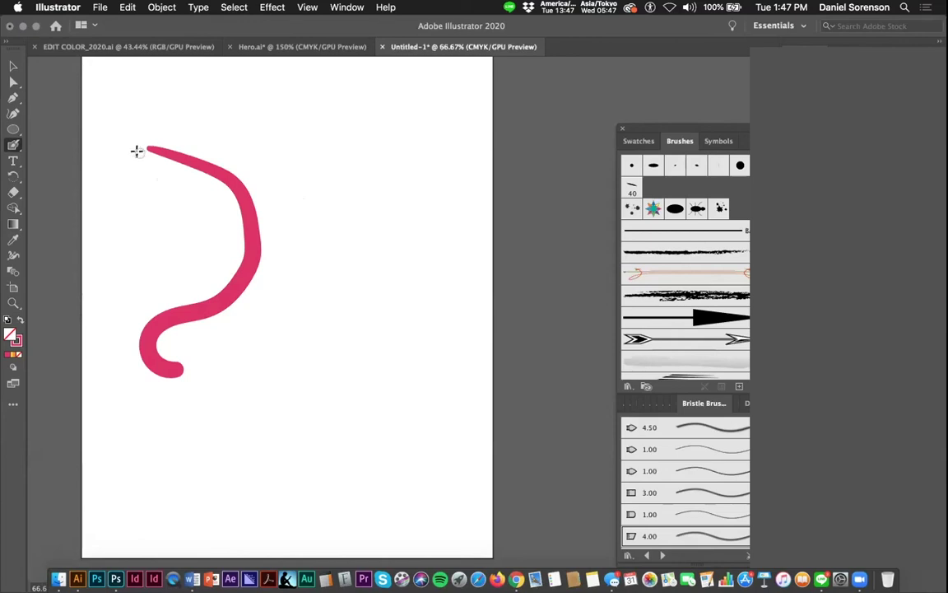
left_click_drag(147, 154, 208, 182)
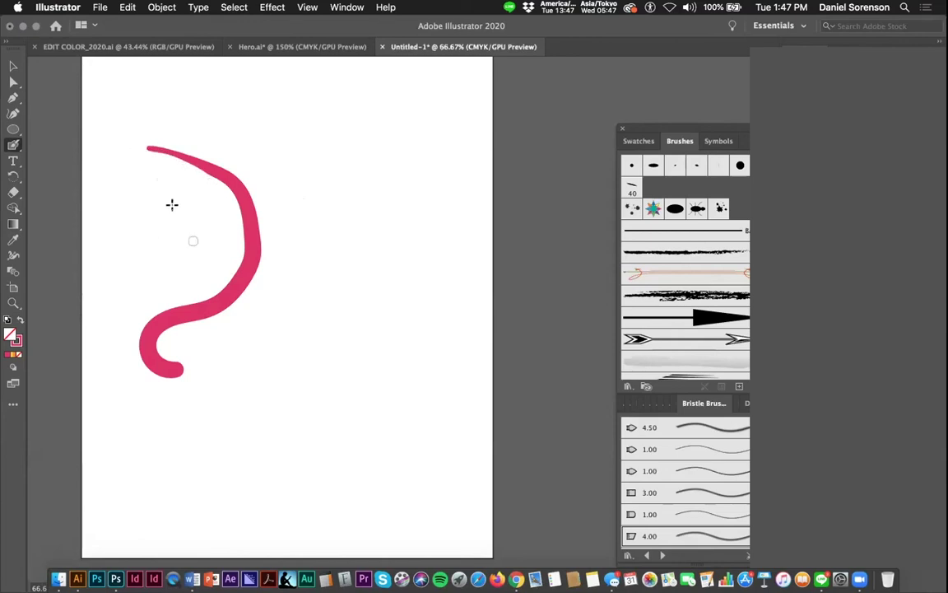
mouse_move(137, 144)
left_mouse_down()
mouse_move(168, 166)
mouse_move(203, 171)
mouse_move(232, 218)
left_mouse_up()
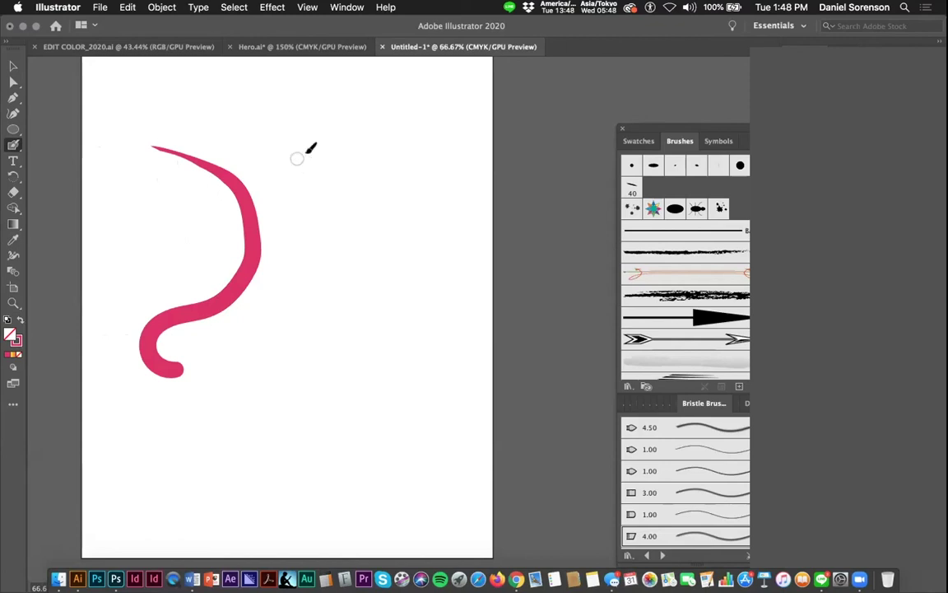
Paint three more curled pink Blob Brush strokes, two beside the first and one below, and taper the lower stroke's left end by erasing
mouse_move(309, 120)
left_mouse_down()
mouse_move(347, 148)
mouse_move(344, 240)
mouse_move(285, 291)
mouse_move(306, 384)
mouse_move(360, 333)
left_mouse_up()
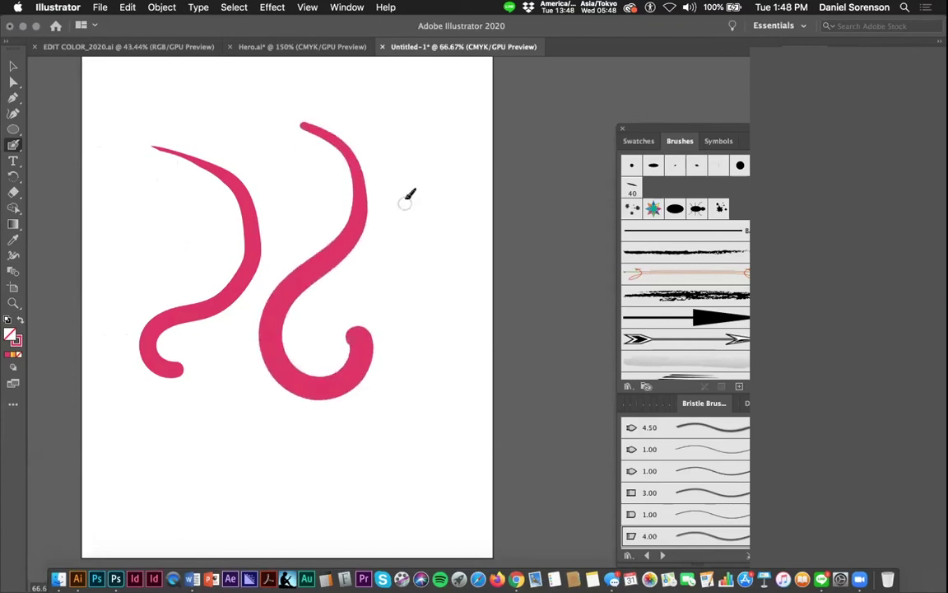
left_click_drag(412, 212, 370, 269)
mouse_move(385, 304)
left_mouse_down()
mouse_move(413, 327)
mouse_move(419, 290)
left_mouse_up()
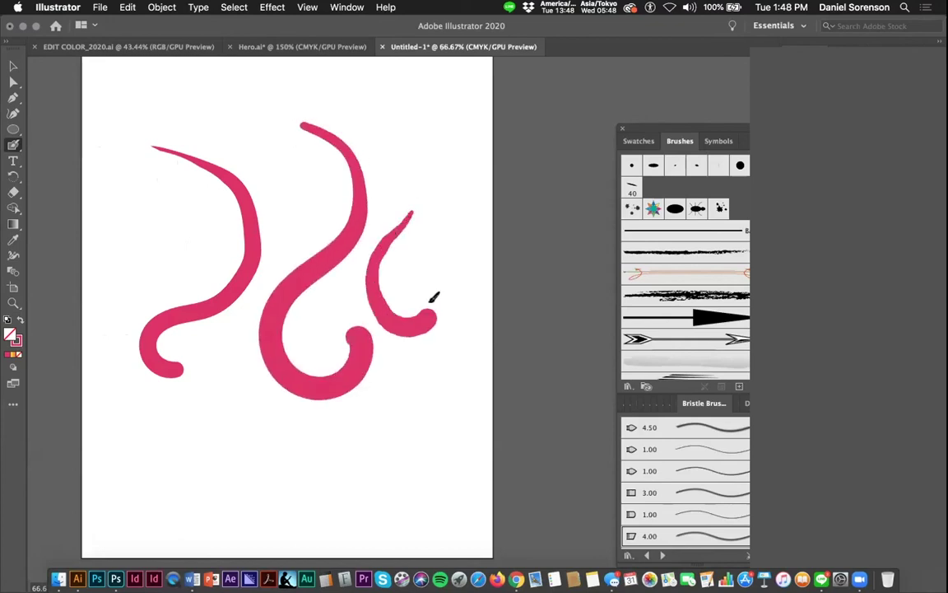
mouse_move(121, 433)
left_mouse_down()
mouse_move(163, 413)
mouse_move(202, 425)
mouse_move(225, 455)
mouse_move(265, 442)
left_mouse_up()
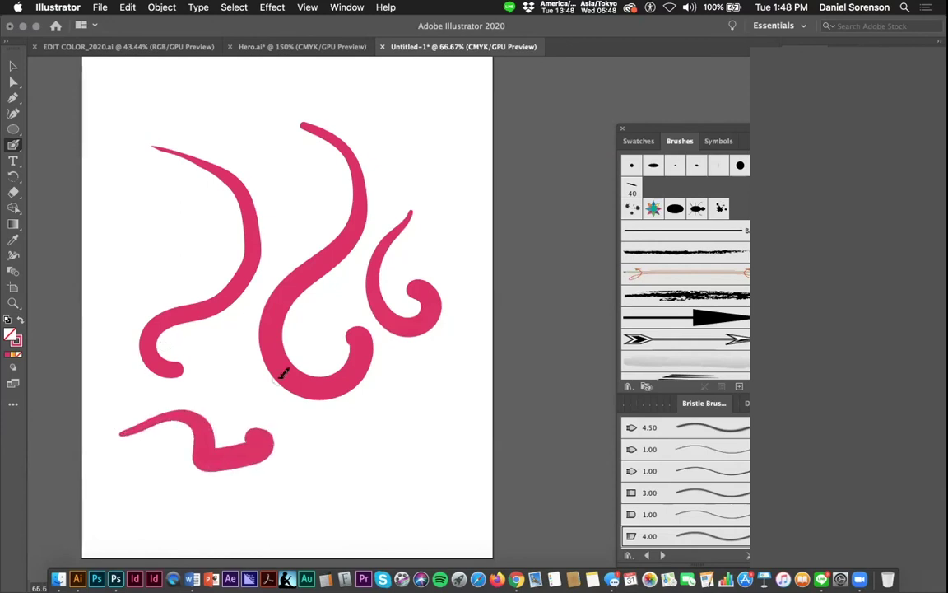
left_click_drag(129, 431, 163, 426)
Enable Merge Only with Selection for the Blob Brush and paint a curved stroke above the first two
double_click(15, 146)
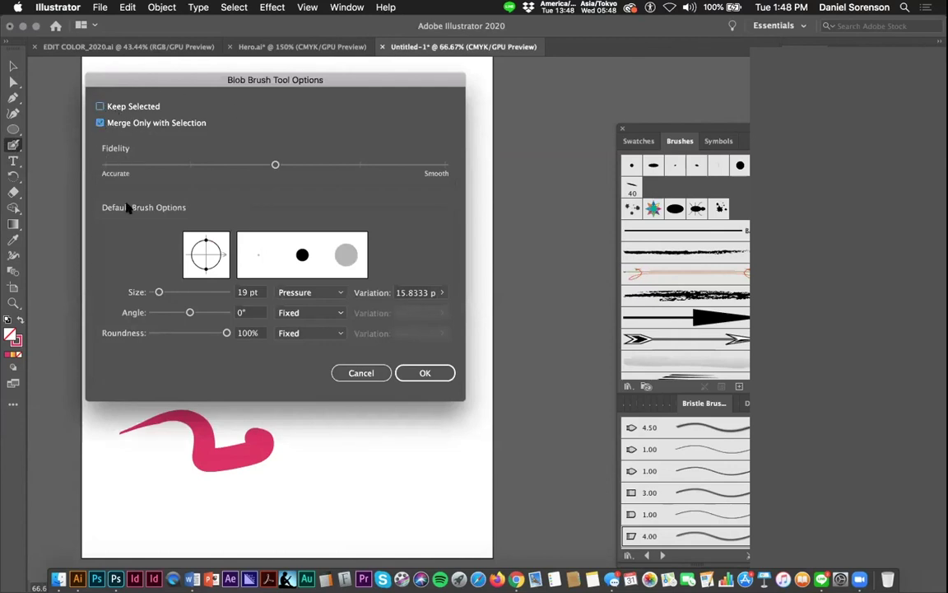
left_click(423, 372)
mouse_move(241, 128)
left_mouse_down()
mouse_move(268, 175)
mouse_move(301, 171)
left_mouse_up()
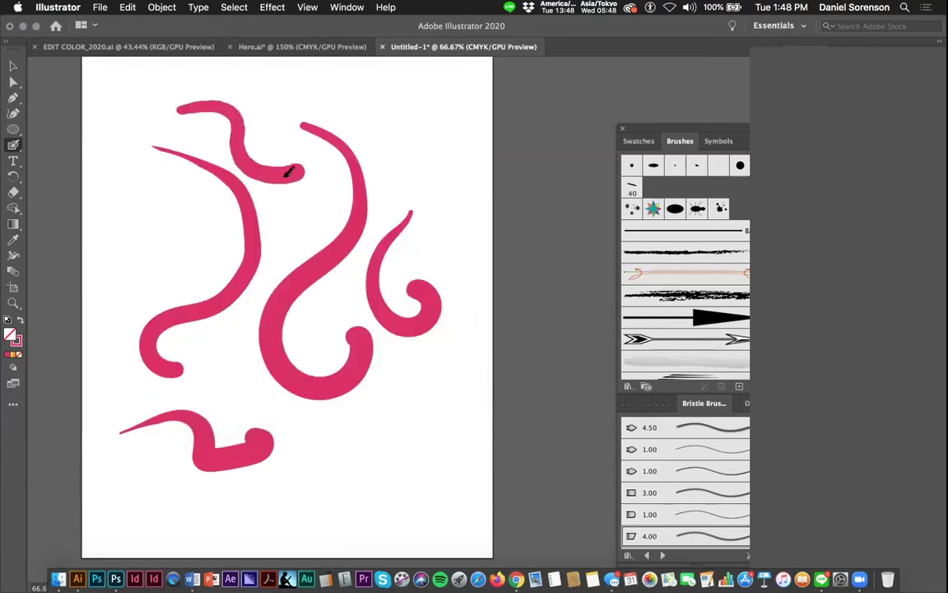
Switch to Outline view and paint three unselected Blob Brush strokes crossing the strokes near the artboard's upper edge
key("ctrl+y")
mouse_move(252, 93)
left_mouse_down()
mouse_move(240, 121)
mouse_move(273, 164)
left_mouse_up()
mouse_move(276, 125)
left_mouse_down()
mouse_move(255, 159)
mouse_move(292, 201)
left_mouse_up()
left_click_drag(340, 125, 326, 169)
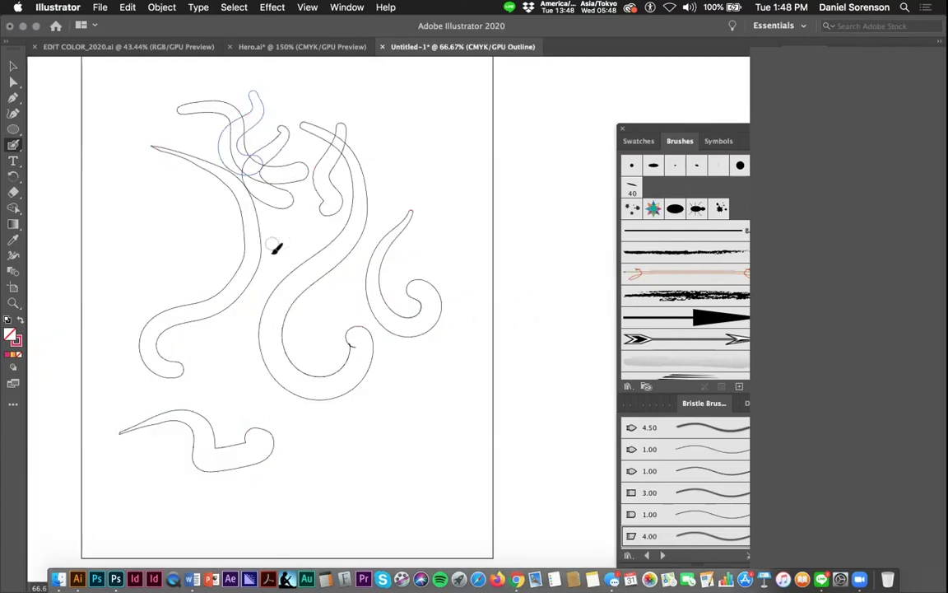
Select the short stroke overlapping the long middle curve, paint across it to merge, and repeat with another stroke to its right
left_click(338, 210, "super")
mouse_move(375, 151)
left_mouse_down()
mouse_move(315, 178)
mouse_move(335, 186)
left_mouse_up()
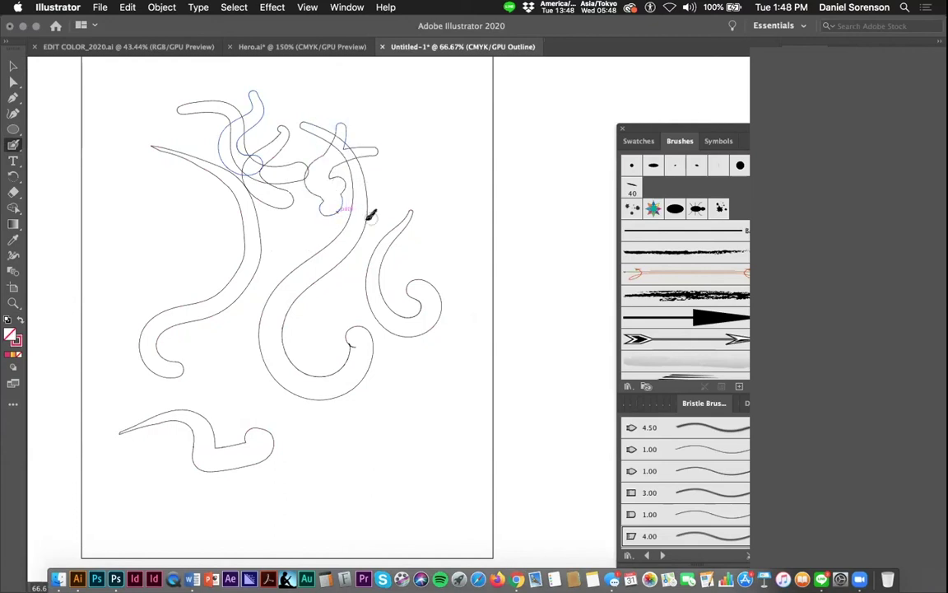
left_click(367, 157, "super")
mouse_move(401, 147)
left_mouse_down()
mouse_move(386, 159)
mouse_move(399, 163)
left_mouse_up()
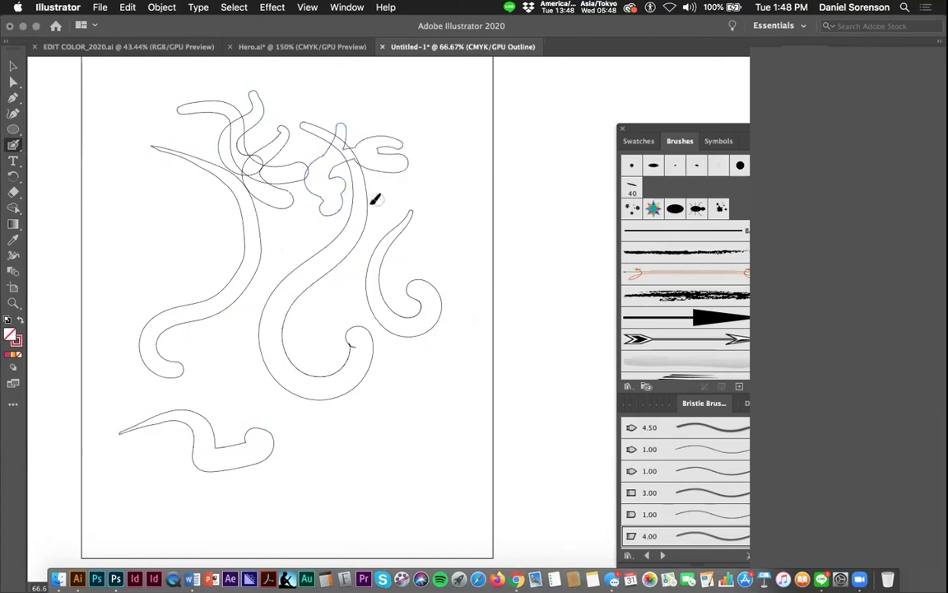
Enable Keep Selected for the Blob Brush and paint overlapping curved strokes that merge at the artboard's lower right
double_click(14, 145)
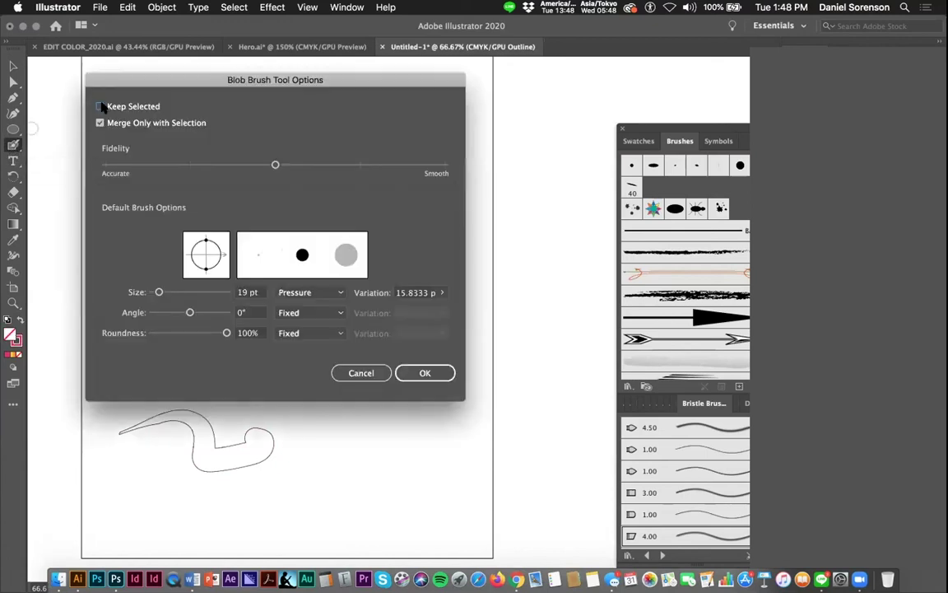
left_click(414, 372)
mouse_move(492, 271)
left_mouse_down()
mouse_move(443, 363)
mouse_move(414, 448)
mouse_move(448, 424)
left_mouse_up()
mouse_move(493, 357)
left_mouse_down()
mouse_move(456, 399)
mouse_move(485, 395)
left_mouse_up()
key("super")
key("super")
key("super")
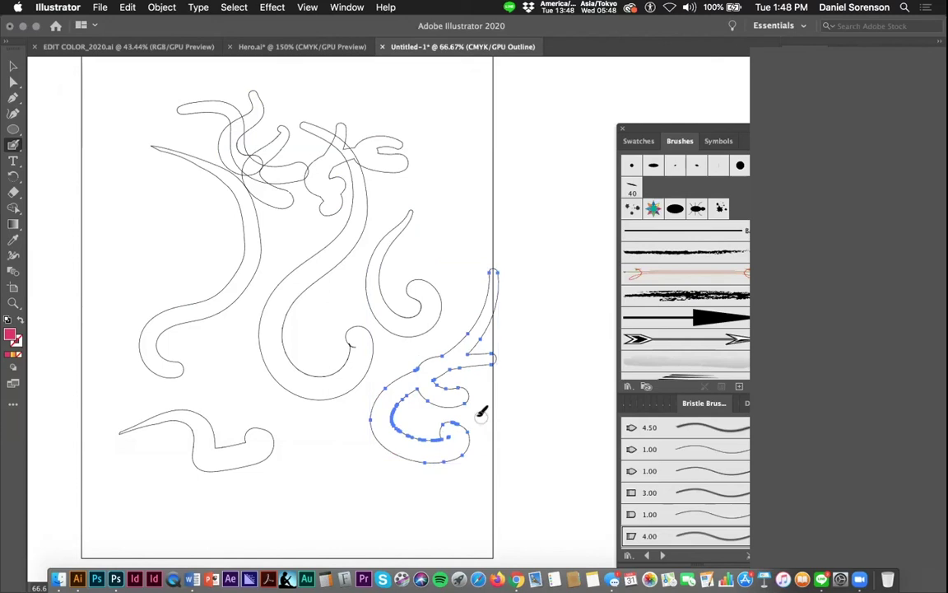
Deselect the artwork and paint connected Blob Brush strokes overlapping the curled shape at the artboard's lower right
left_click(460, 503, "super")
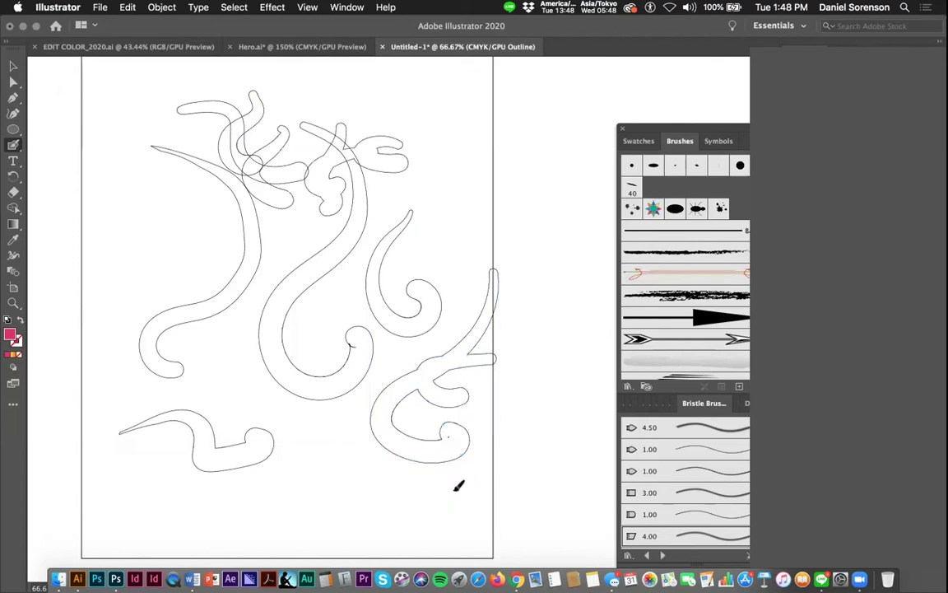
left_click_drag(470, 479, 464, 386)
mouse_move(423, 470)
left_mouse_down()
mouse_move(418, 491)
mouse_move(457, 424)
left_mouse_up()
mouse_move(451, 508)
left_mouse_down()
mouse_move(451, 423)
mouse_move(462, 451)
left_mouse_up()
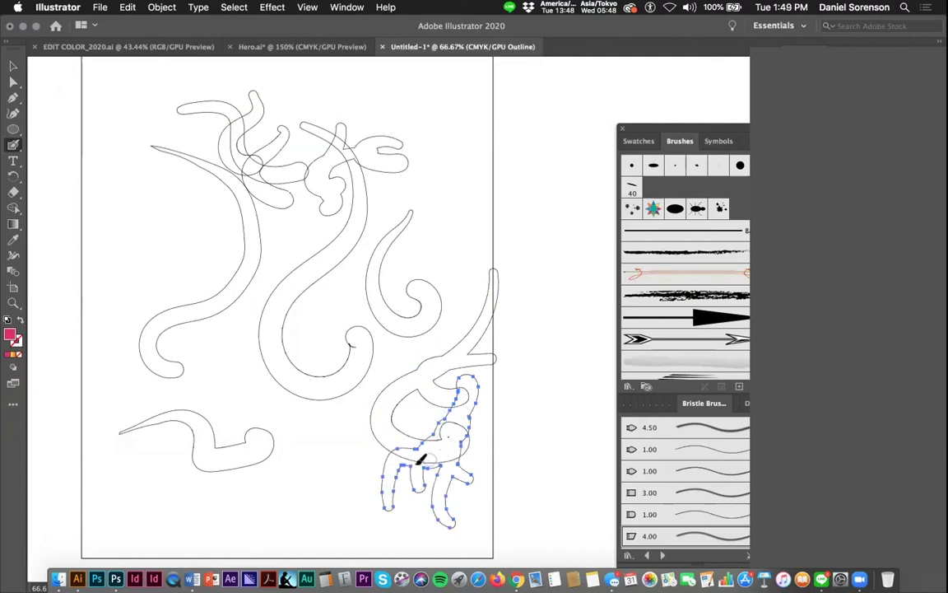
Delete all the strokes and paint one long curved Blob Brush stroke on the artboard's left half, shown in Preview and deselected
key("super+a")
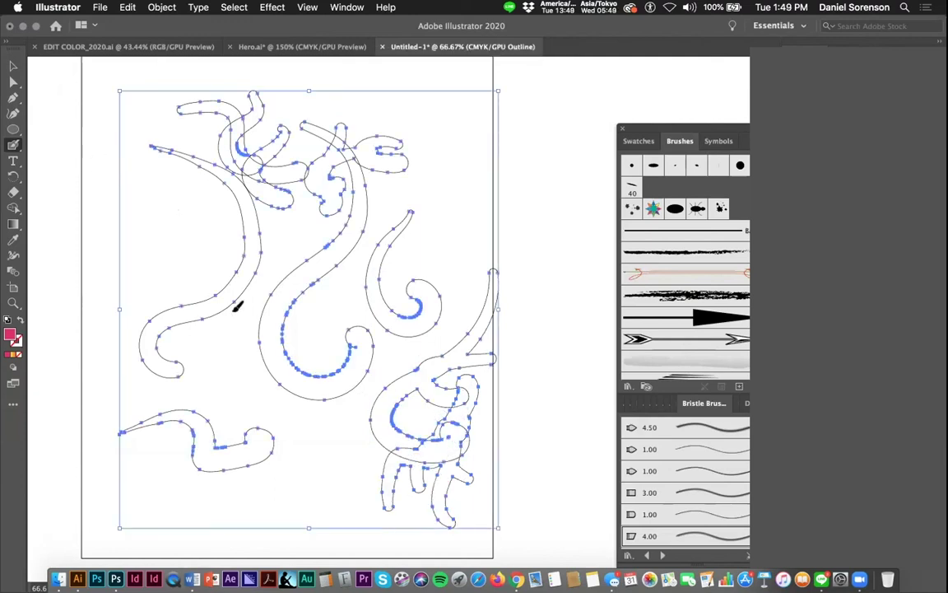
key("Delete")
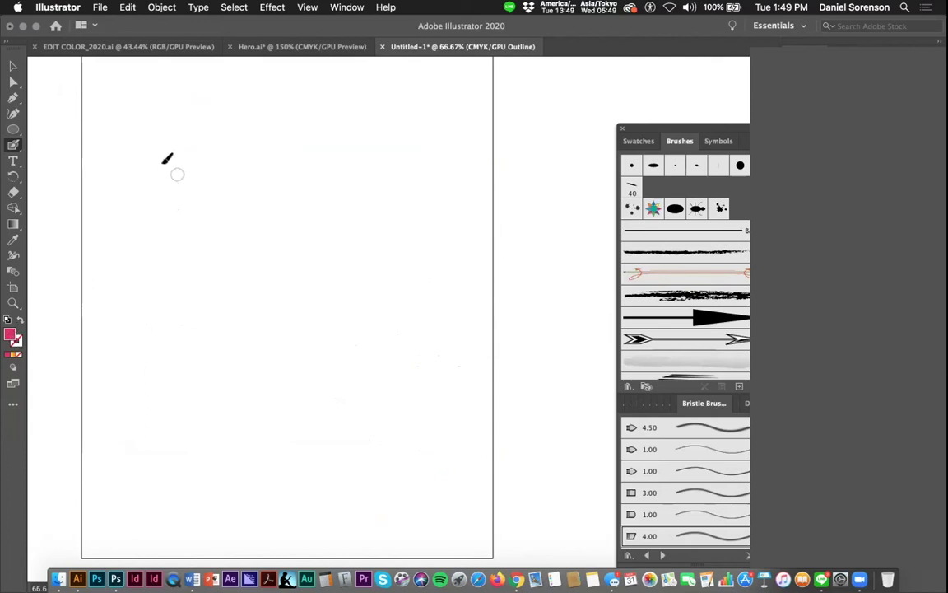
mouse_move(140, 150)
left_mouse_down()
mouse_move(226, 190)
mouse_move(302, 279)
mouse_move(192, 368)
mouse_move(213, 417)
mouse_move(256, 395)
left_mouse_up()
key("super+y")
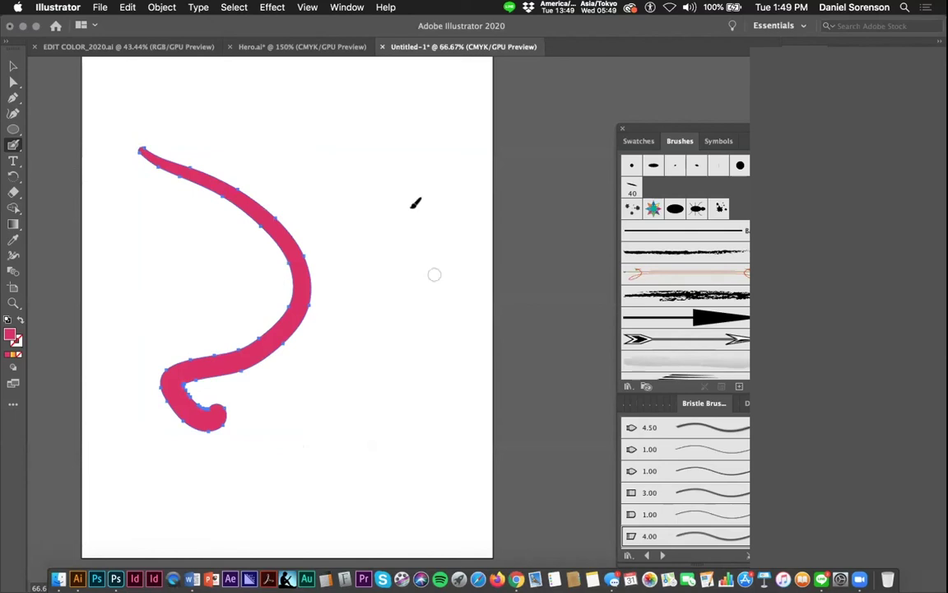
key("v")
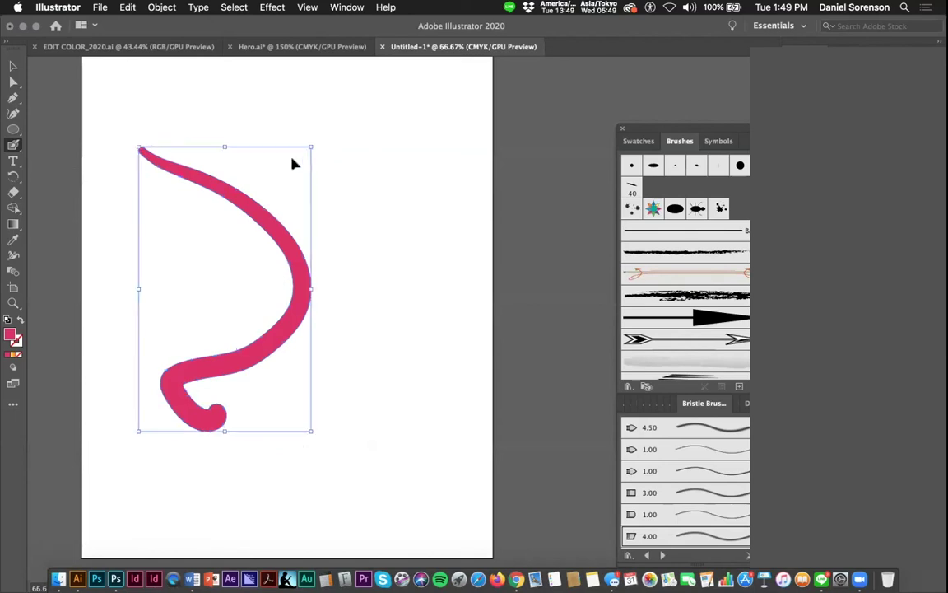
left_click(348, 161, "super")
Show the Graphic Styles beside the artboard and open the Additive for Blob Brush style library, enlarged to show all its styles
left_click(346, 8)
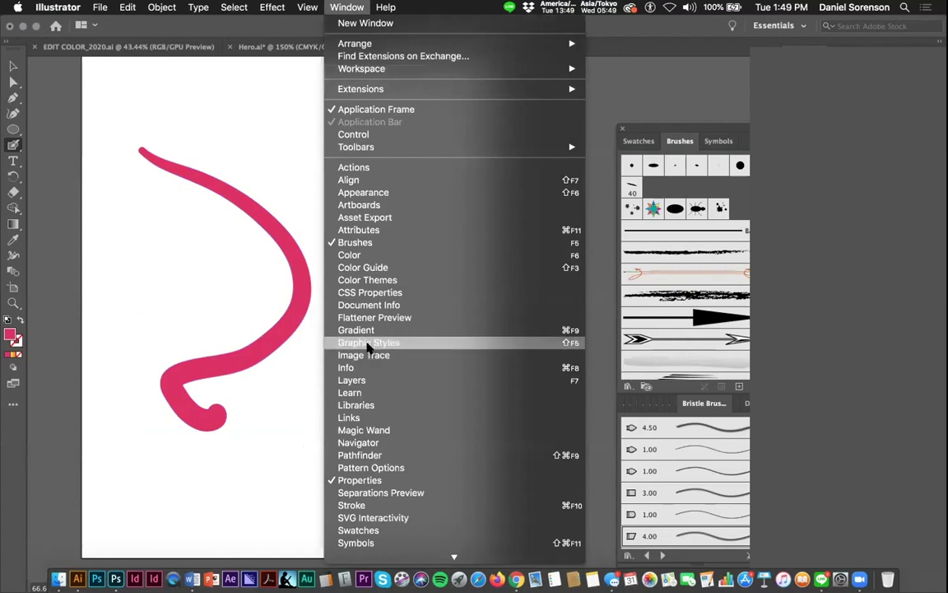
left_click(395, 342)
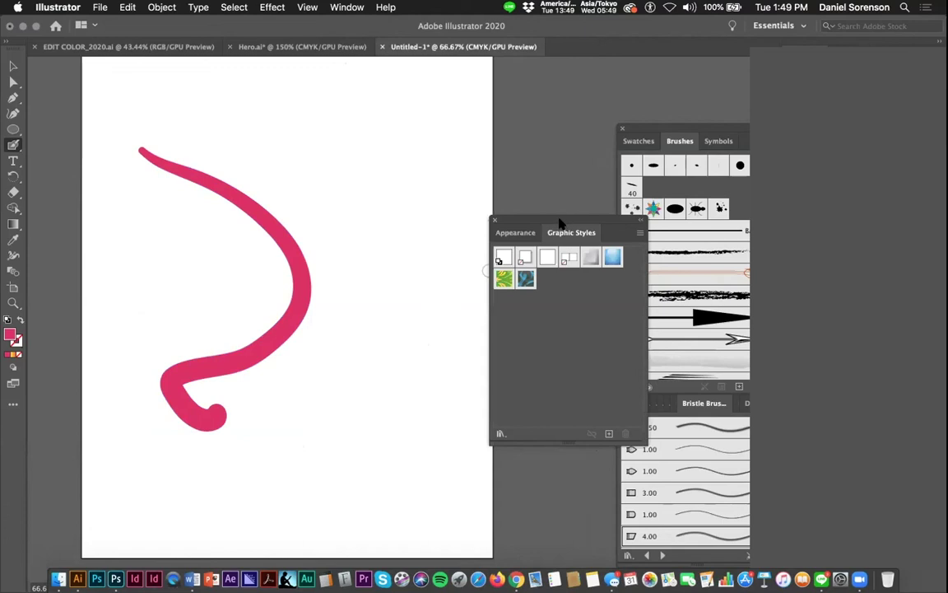
left_click_drag(558, 221, 517, 104)
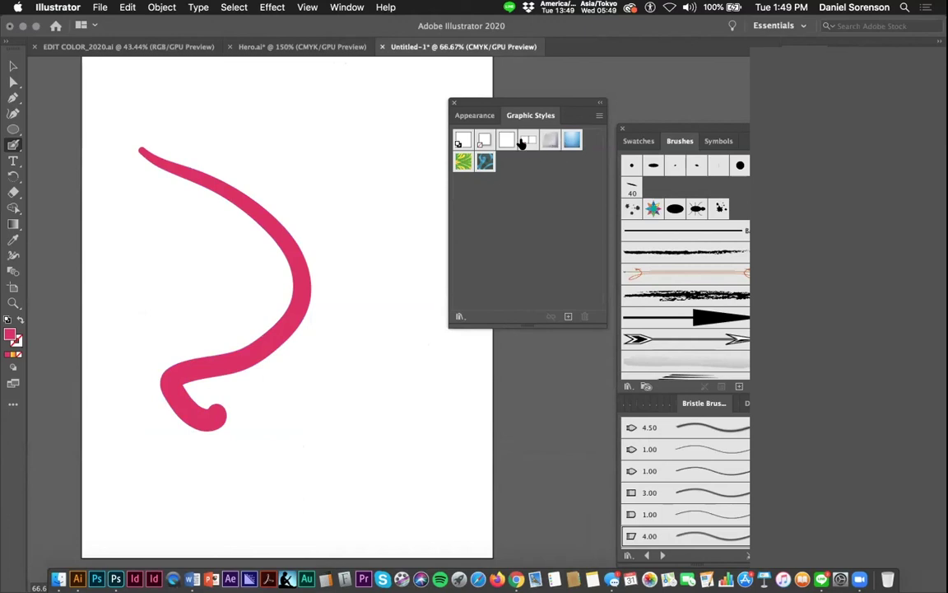
left_click(459, 317)
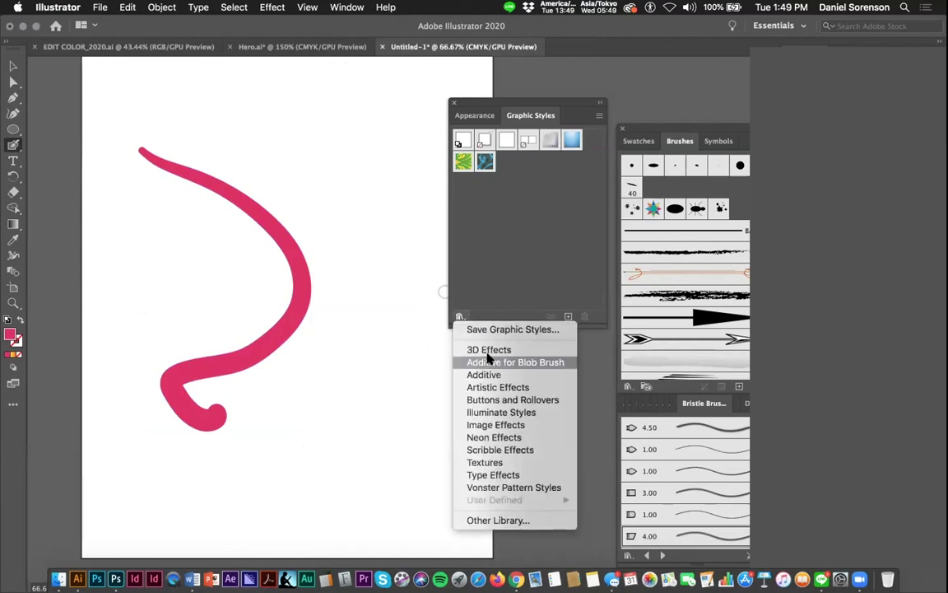
left_click(513, 363)
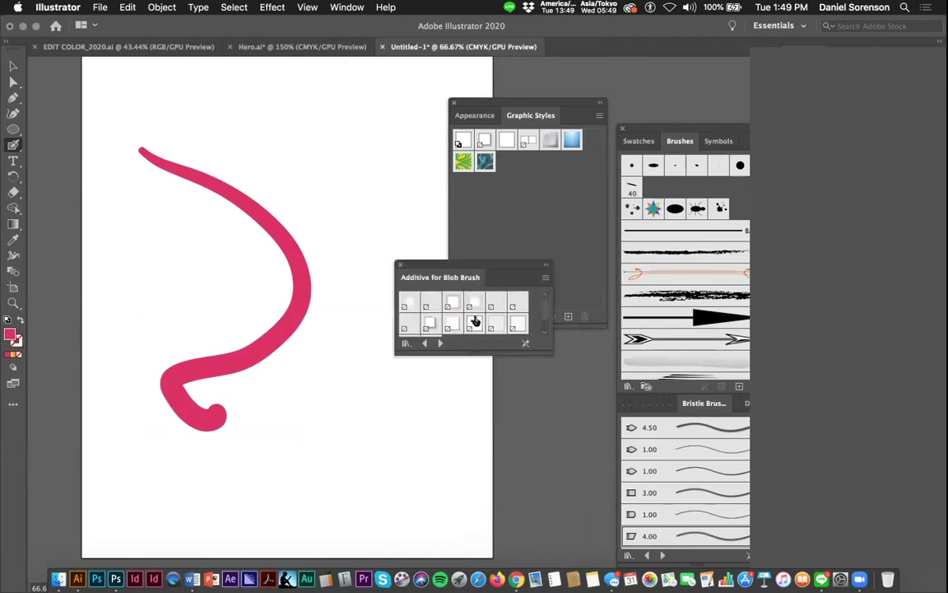
mouse_move(545, 345)
left_mouse_down()
mouse_move(539, 374)
mouse_move(576, 455)
mouse_move(570, 448)
left_mouse_up()
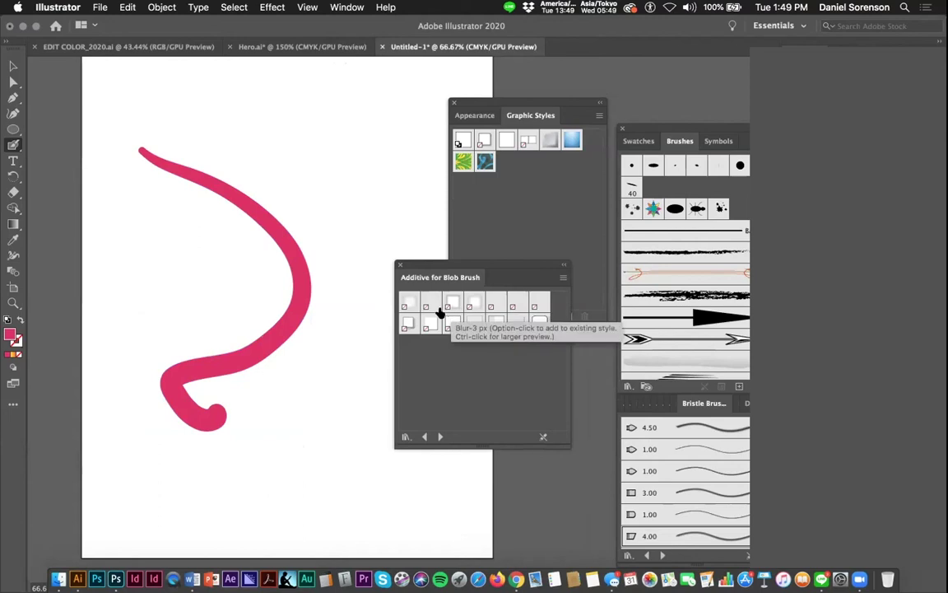
Choose the shadow style from the Additive for Blob Brush library and paint three curved strokes around the artboard's middle and right
left_click(407, 325)
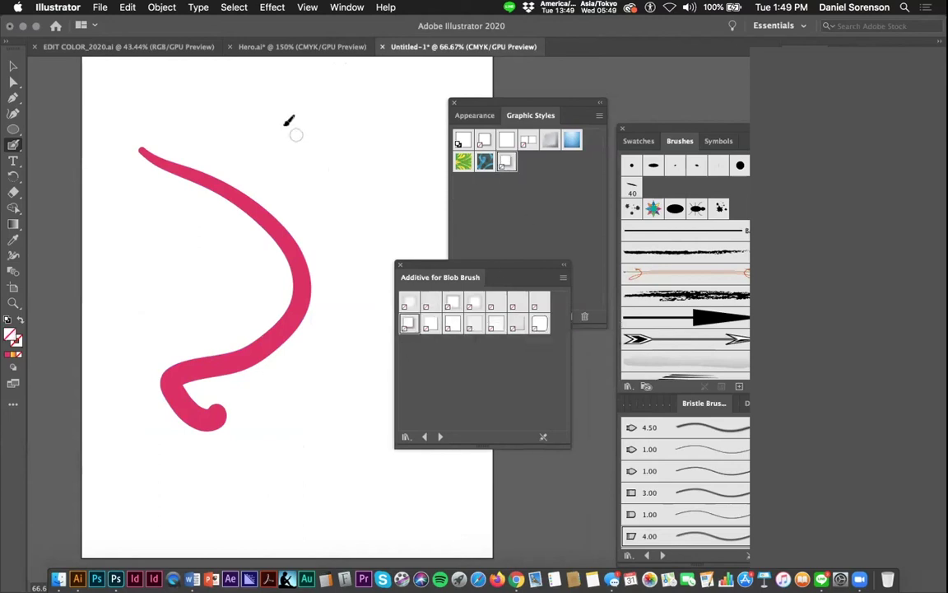
left_click(505, 165)
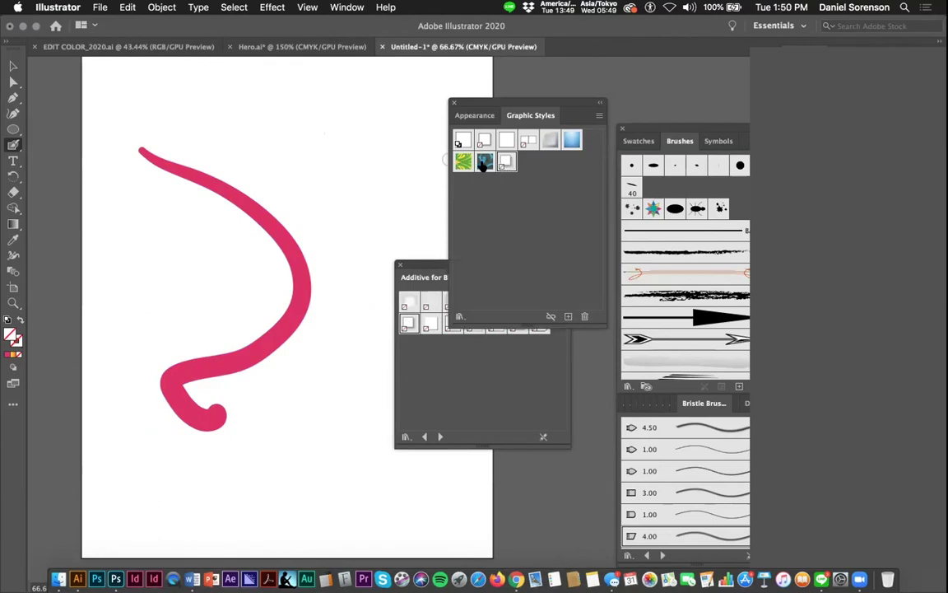
mouse_move(265, 115)
left_mouse_down()
mouse_move(334, 171)
mouse_move(354, 241)
left_mouse_up()
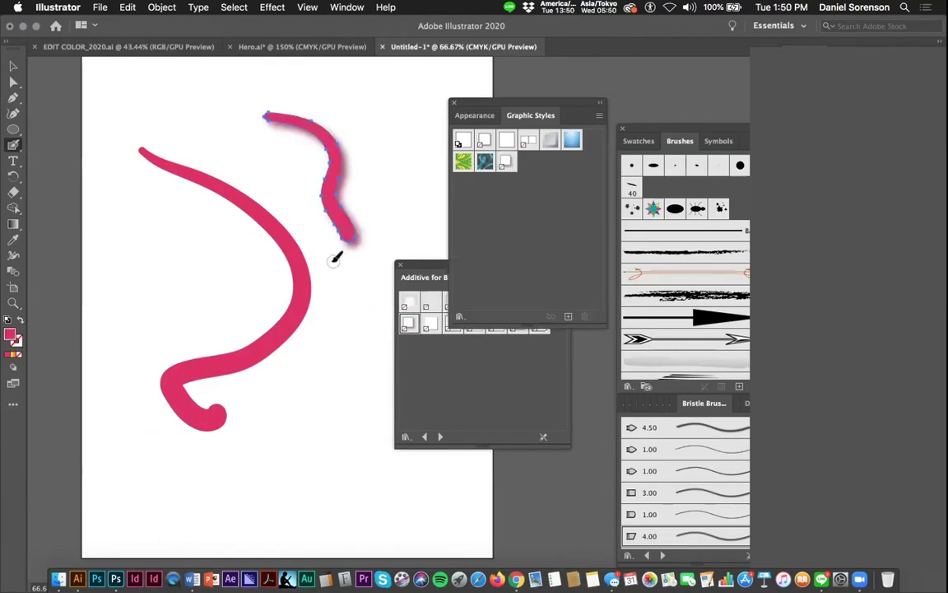
mouse_move(352, 293)
left_mouse_down()
mouse_move(301, 372)
mouse_move(287, 442)
mouse_move(317, 468)
left_mouse_up()
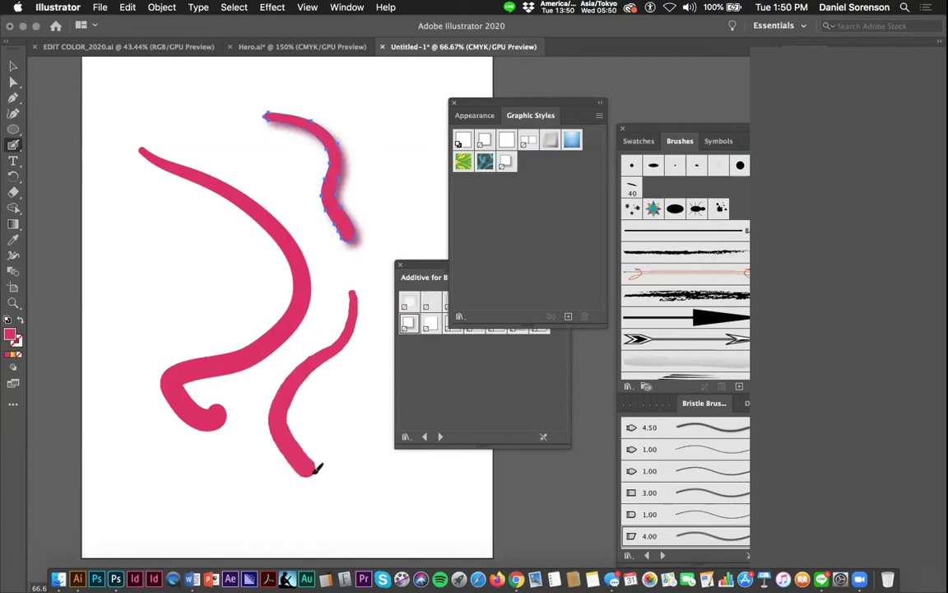
mouse_move(391, 169)
left_mouse_down()
mouse_move(385, 211)
mouse_move(399, 245)
left_mouse_up()
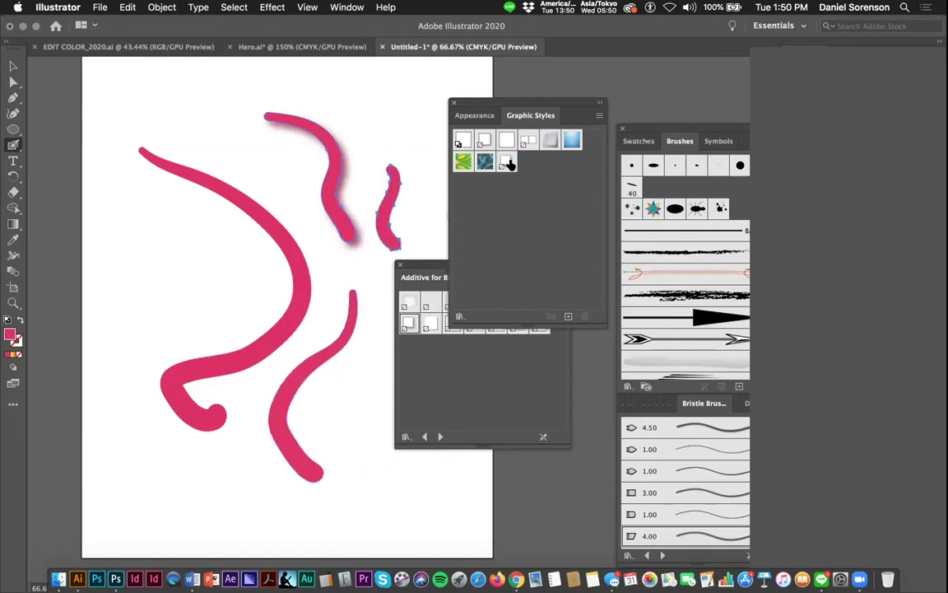